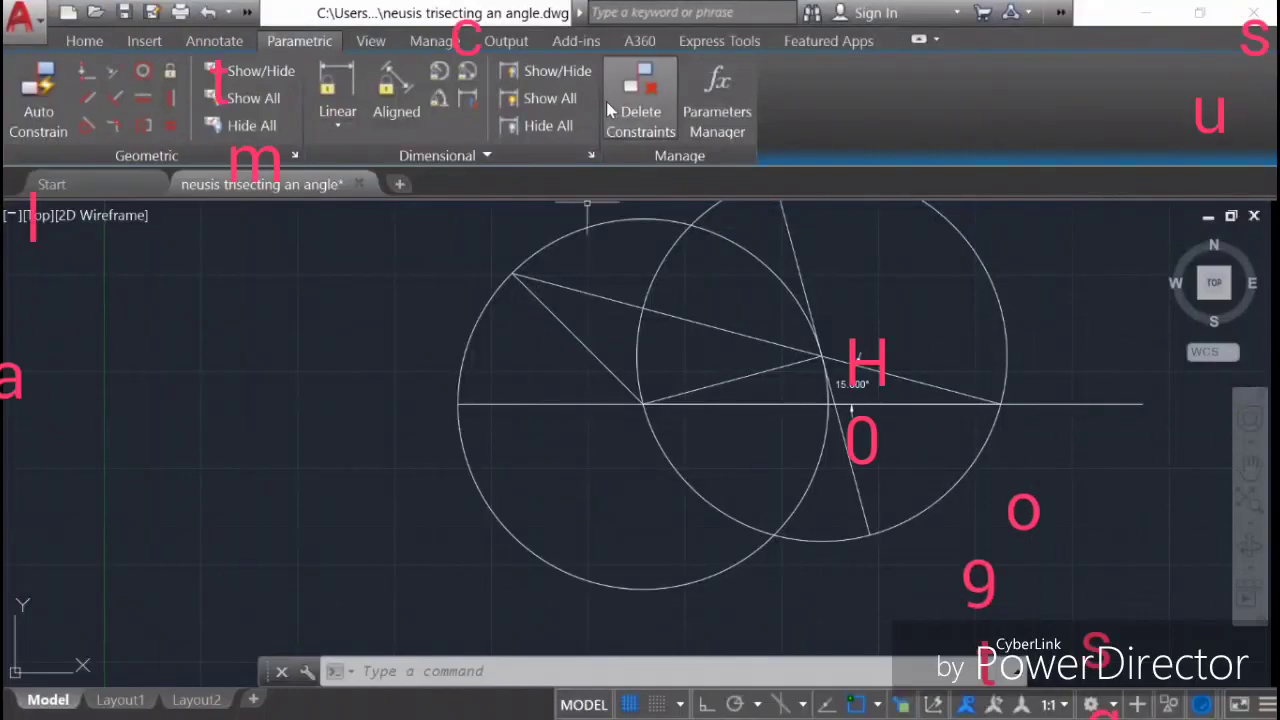
Show all dimensional constraints and change the ang1 angle constraint from 45 to 24
{"action": "left_click", "coordinate": [549, 99]}
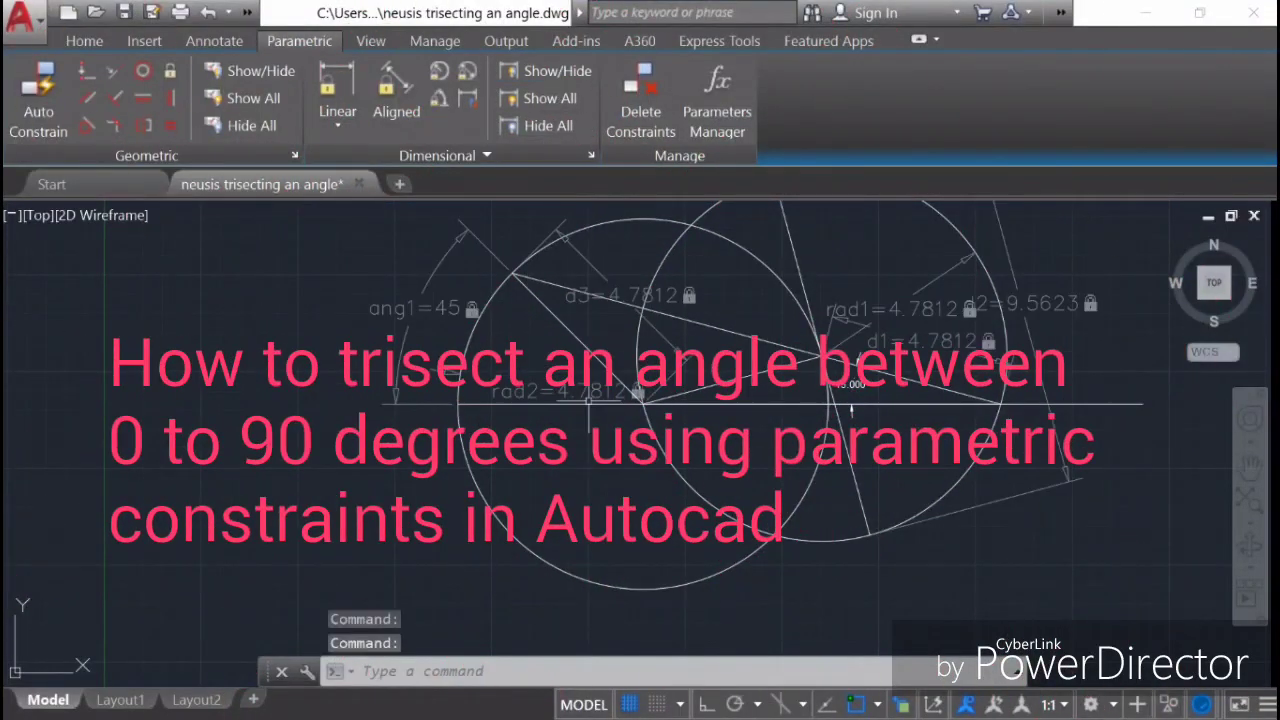
{"action": "left_click", "coordinate": [455, 308]}
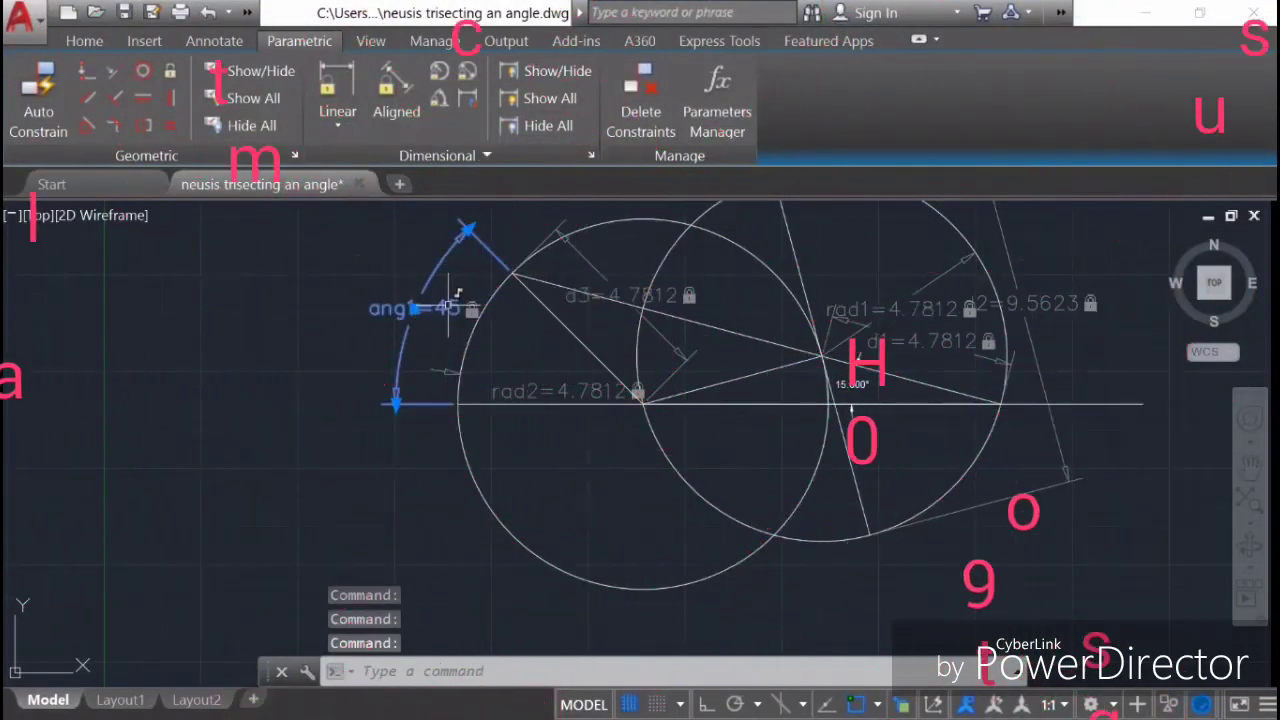
{"action": "double_click", "coordinate": [460, 308]}
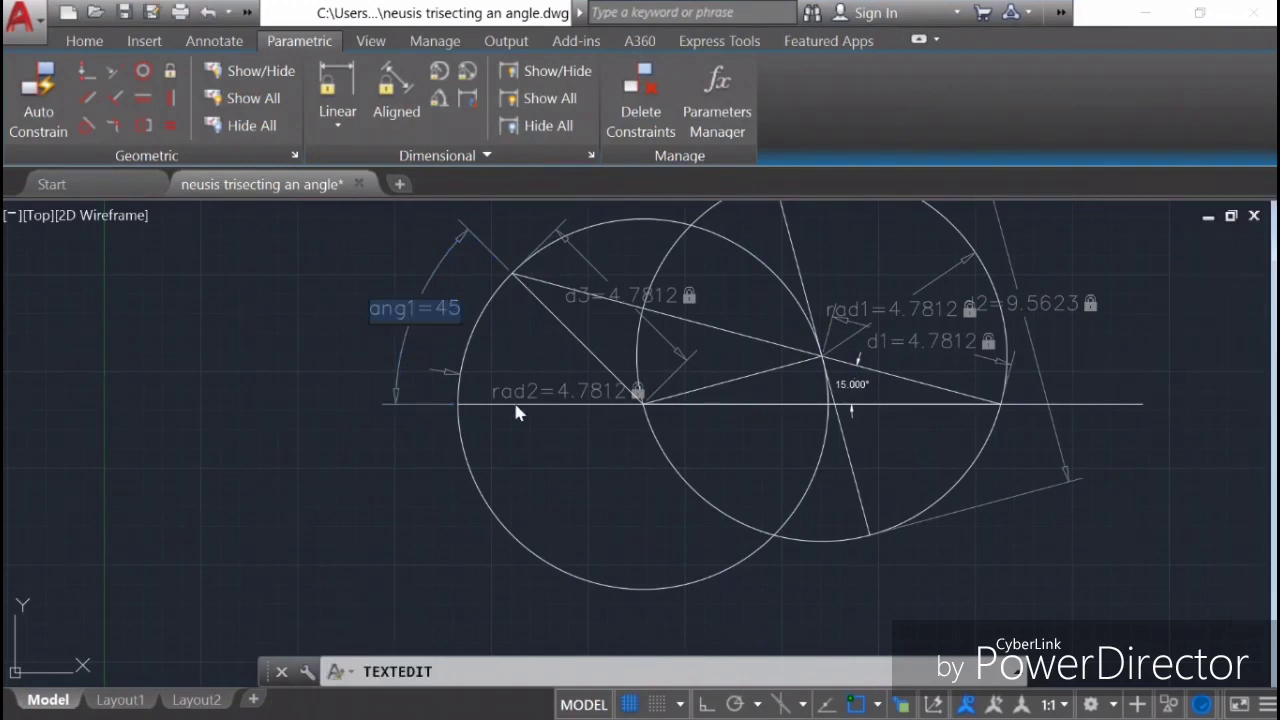
{"action": "key", "text": "Right"}
{"action": "key", "text": "Left"}
{"action": "key", "text": "BackSpace"}
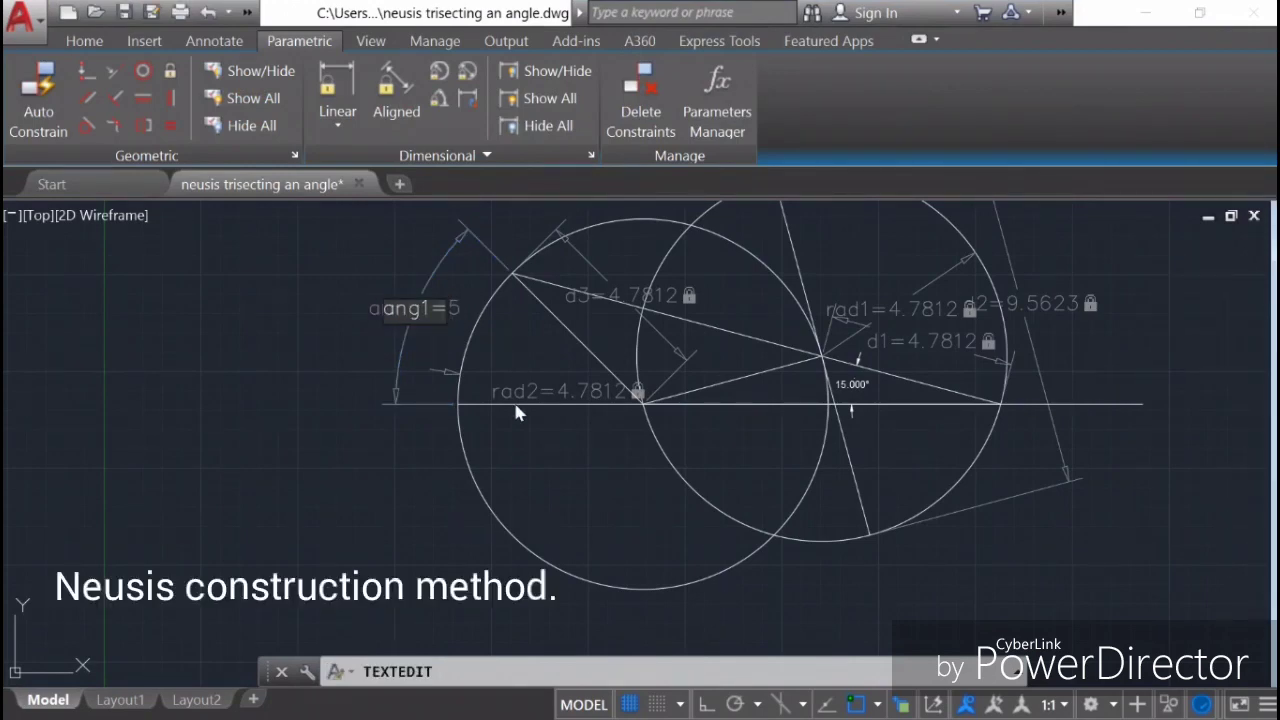
{"action": "key", "text": "Delete"}
{"action": "type", "text": "24"}
{"action": "key", "text": "Return"}
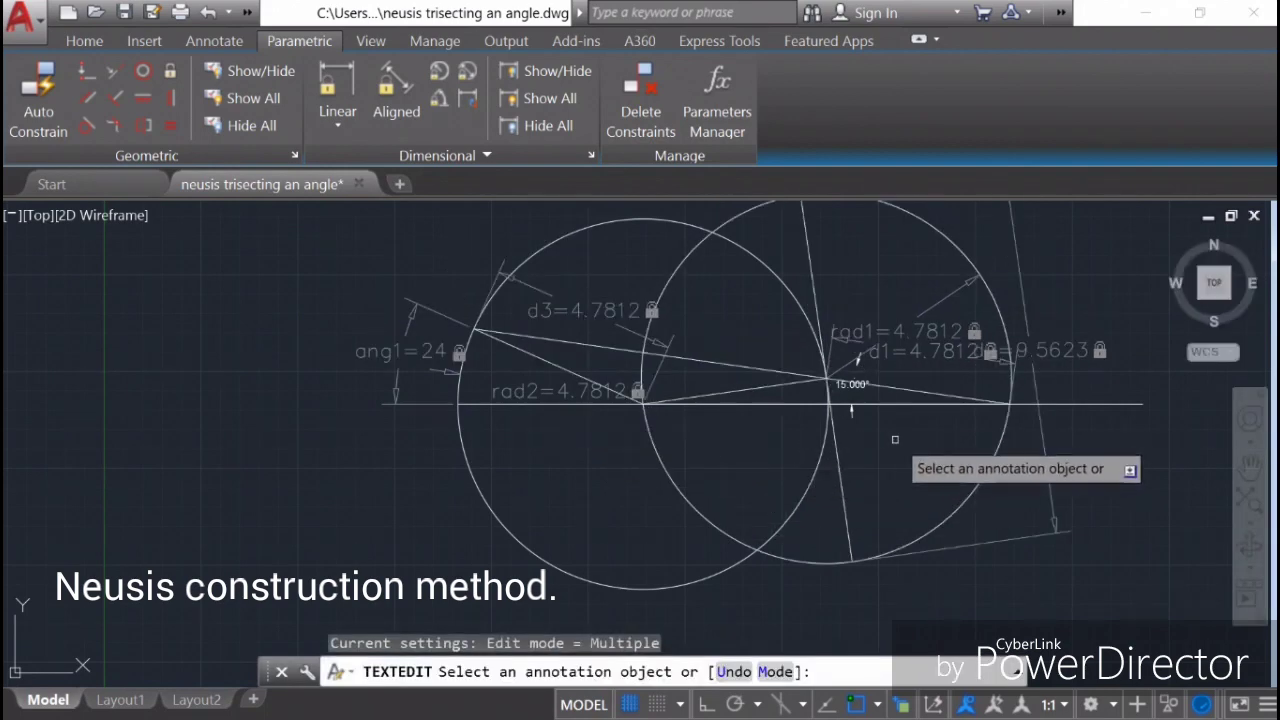
Erase the old 15.000° angle dimension from the construction
{"action": "scroll", "coordinate": [860, 400], "scroll_direction": "up", "scroll_amount": 2}
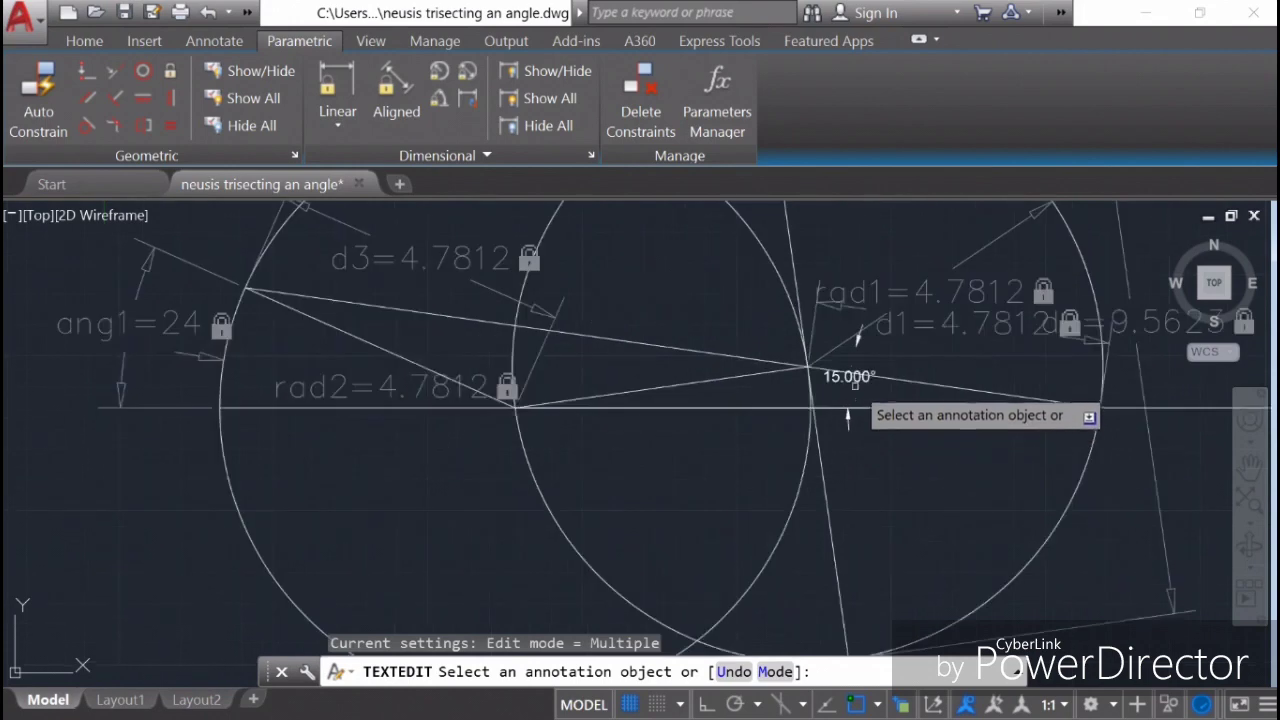
{"action": "left_click", "coordinate": [852, 381]}
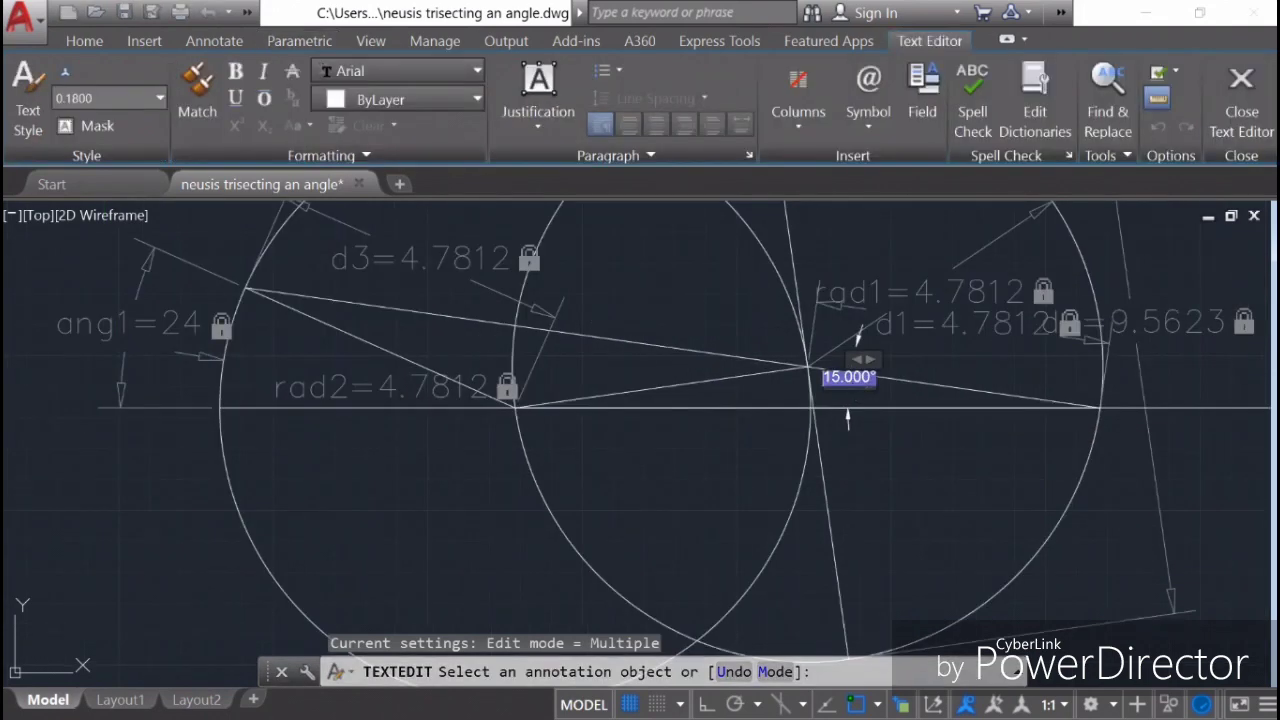
{"action": "key", "text": "Escape"}
{"action": "key", "text": "Escape"}
{"action": "left_click", "coordinate": [850, 377]}
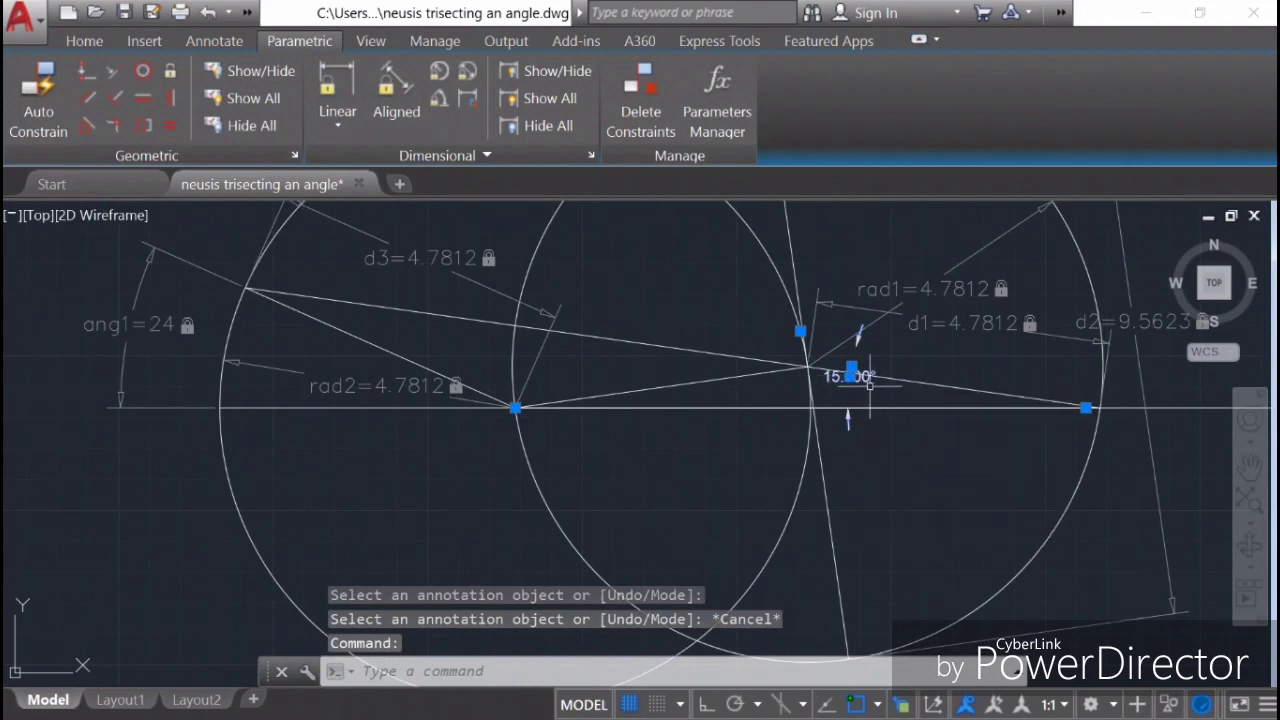
{"action": "key", "text": "Delete"}
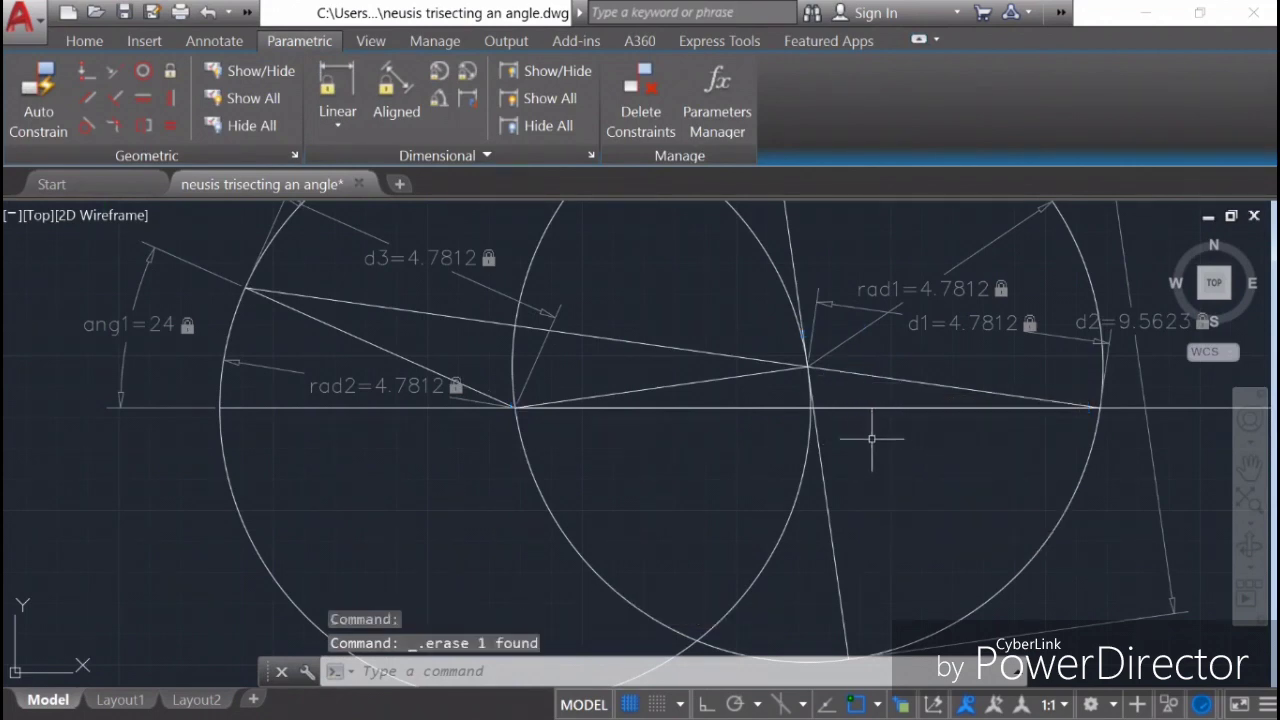
{"action": "type", "text": "diman"}
Undo the last step and delete the stray arc at the top right
{"action": "key", "text": "Return"}
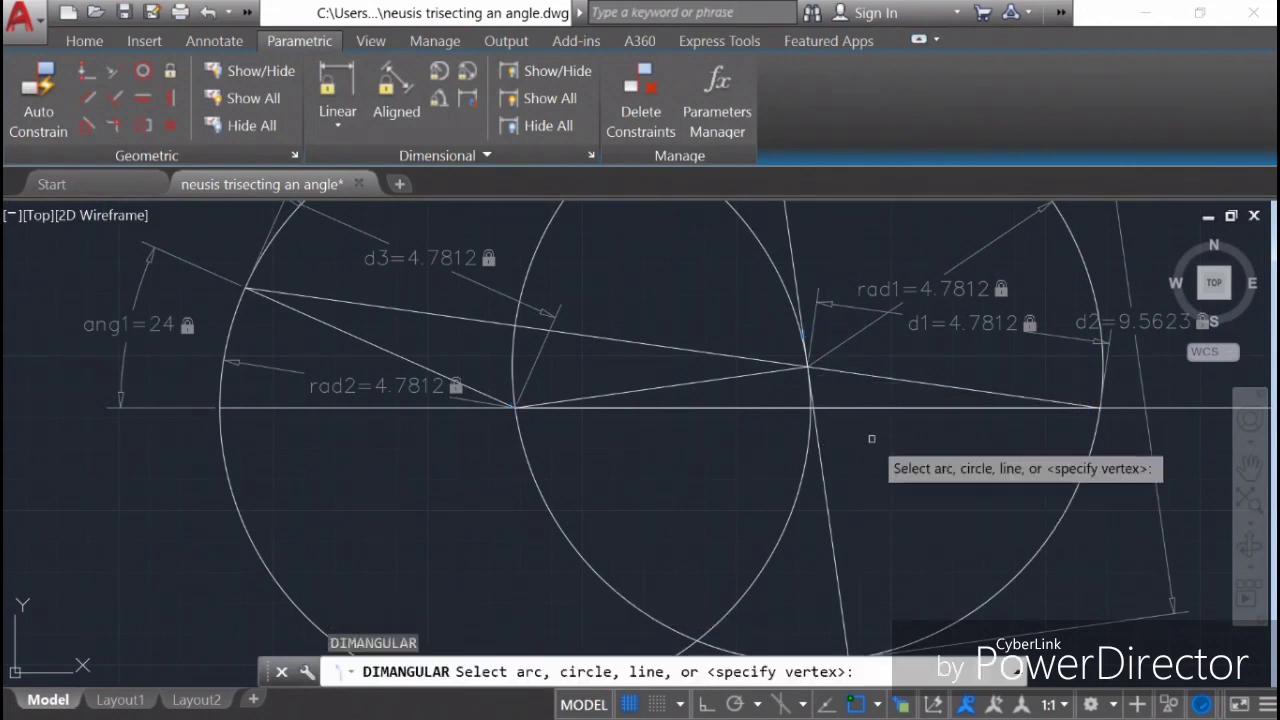
{"action": "key", "text": "Escape"}
{"action": "key", "text": "ctrl+z"}
{"action": "key", "text": "ctrl+z"}
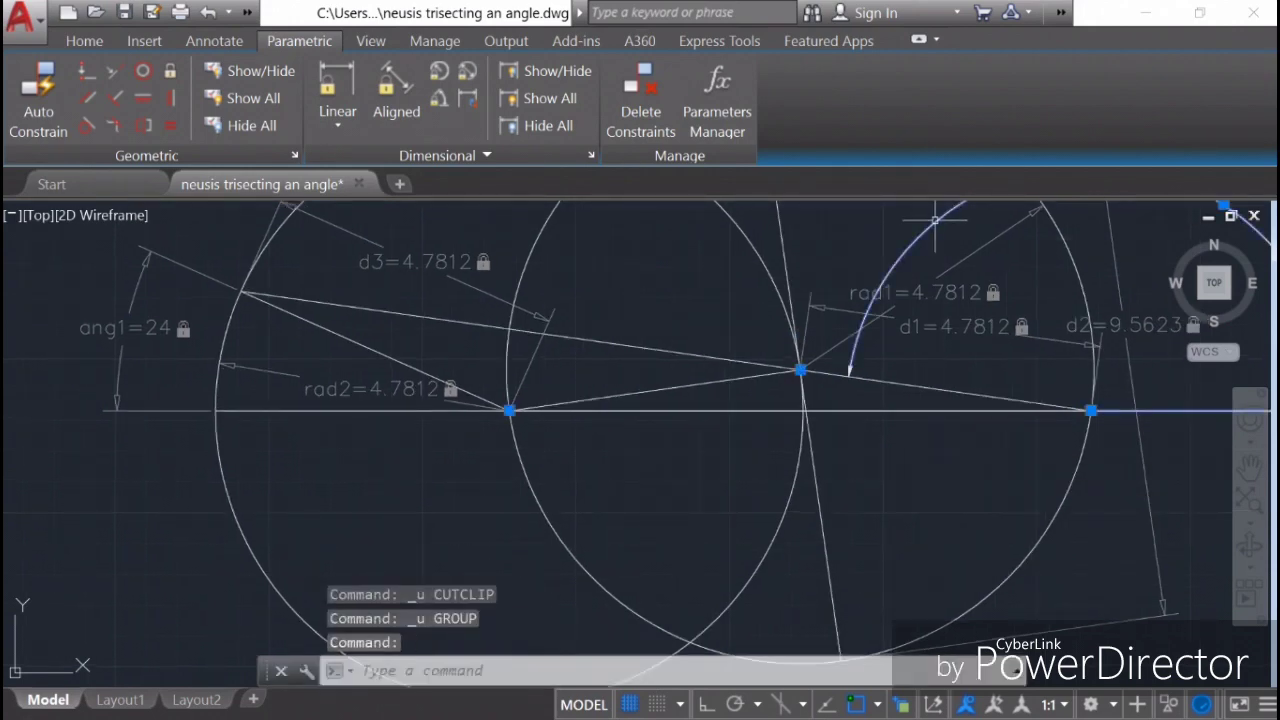
{"action": "key", "text": "Delete"}
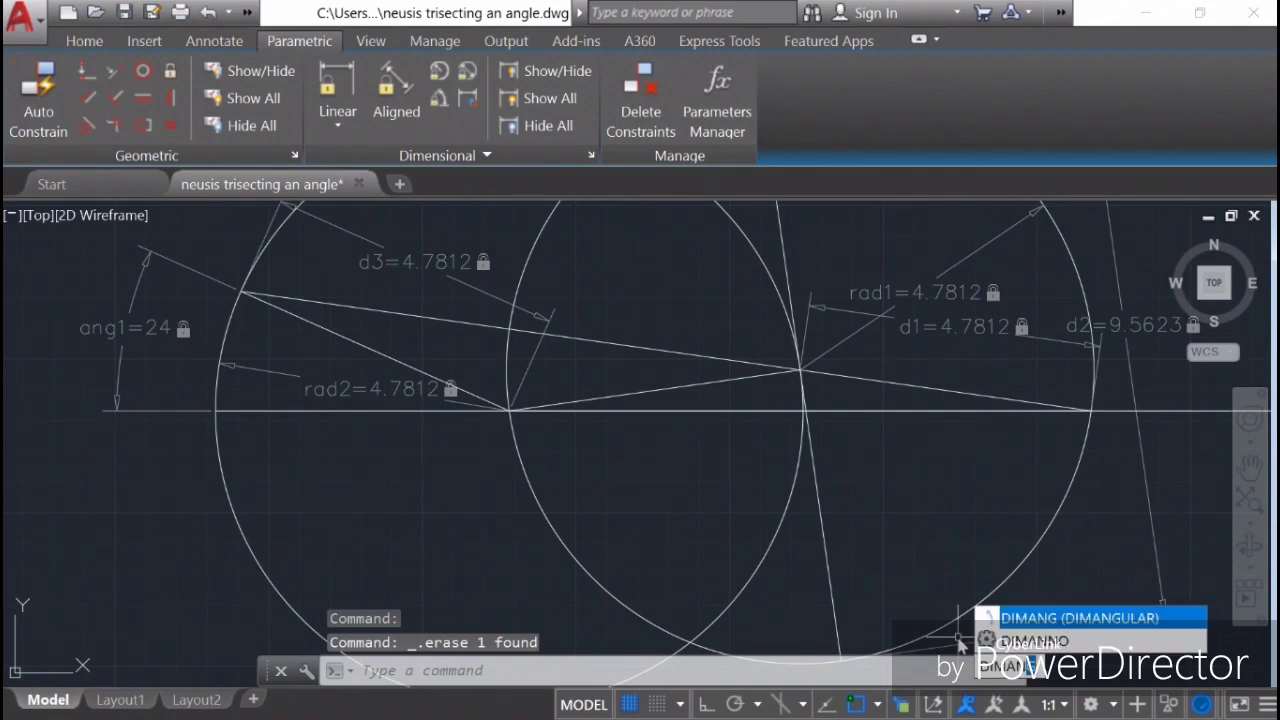
Dimension the small angle between the horizontal base line and the sloping line
{"action": "key", "text": "Return"}
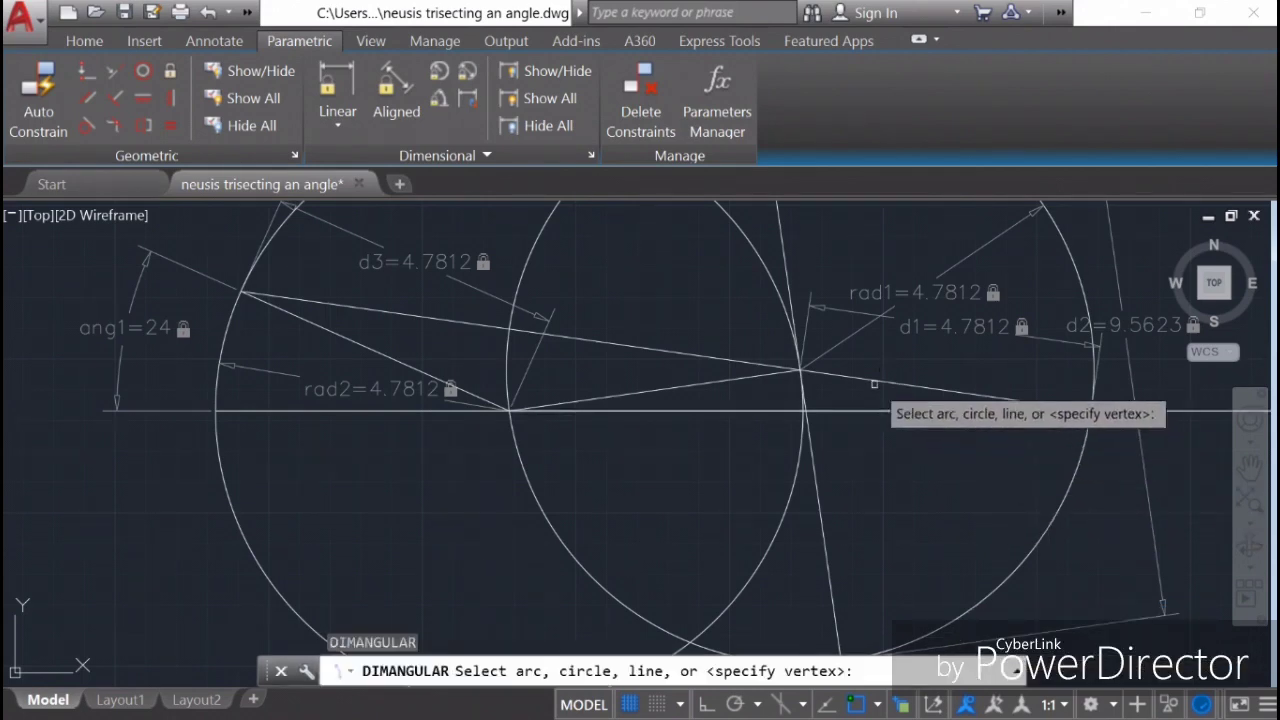
{"action": "left_click", "coordinate": [875, 380]}
{"action": "left_click", "coordinate": [858, 401]}
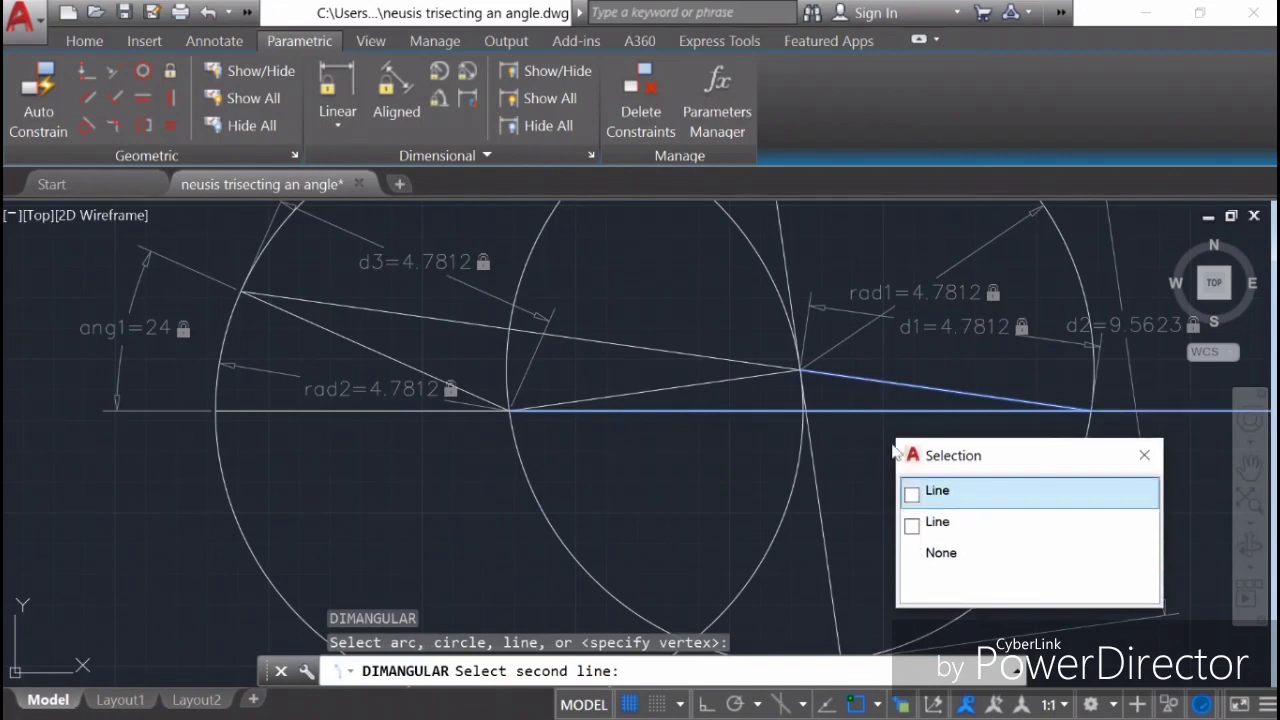
{"action": "left_click", "coordinate": [916, 530]}
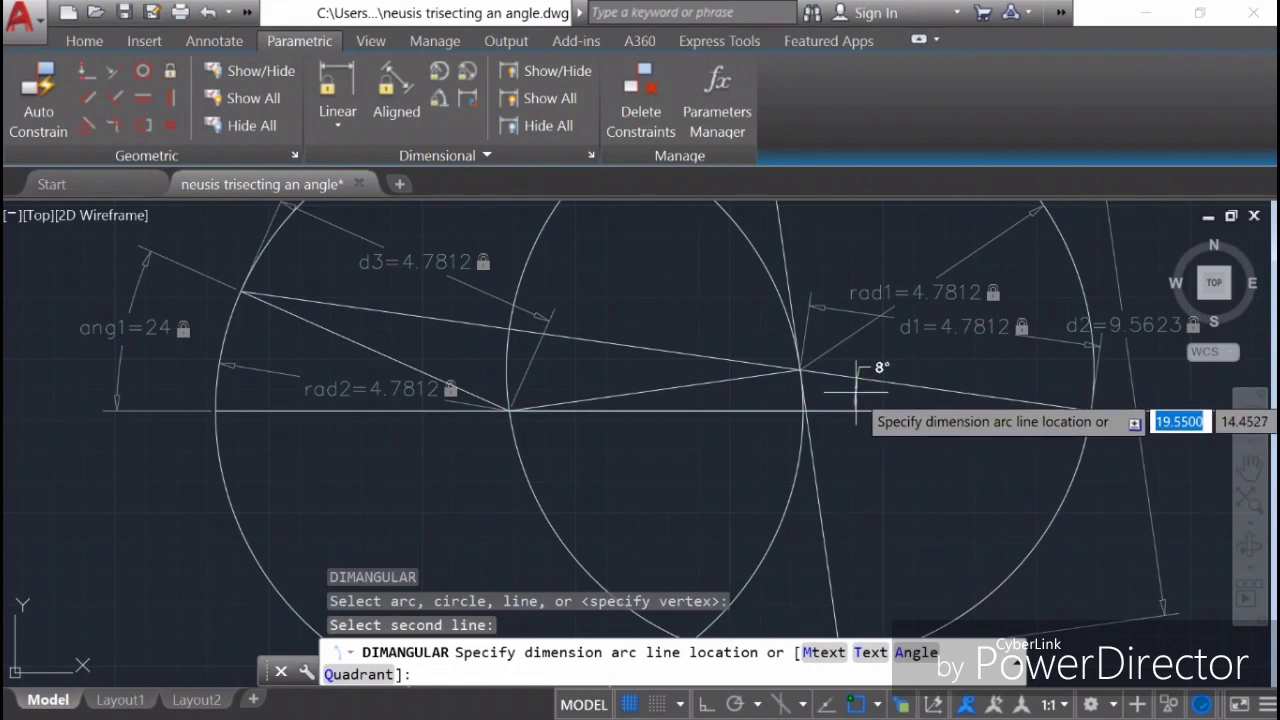
{"action": "scroll", "coordinate": [855, 395], "scroll_direction": "up", "scroll_amount": 5}
{"action": "left_click", "coordinate": [840, 392]}
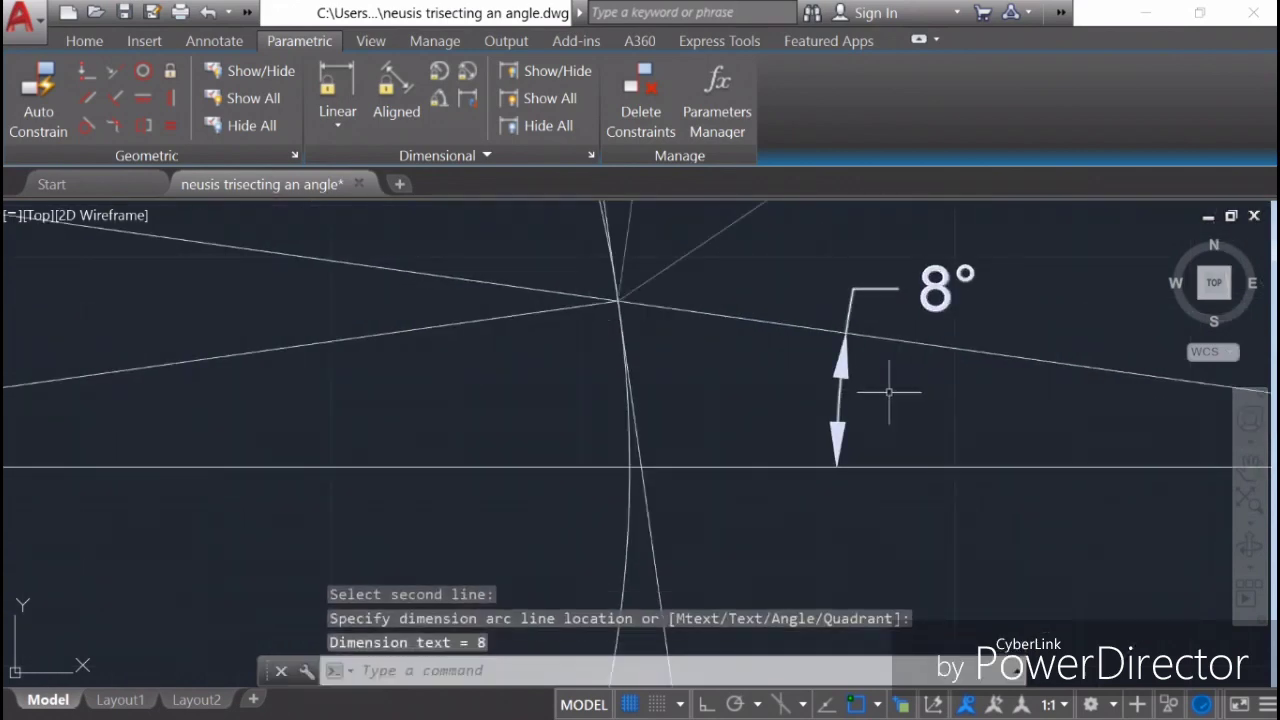
Set the new angle dimension's precision to 0.000 so it reads 8.000°
{"action": "left_click", "coordinate": [933, 290]}
{"action": "right_click", "coordinate": [933, 288]}
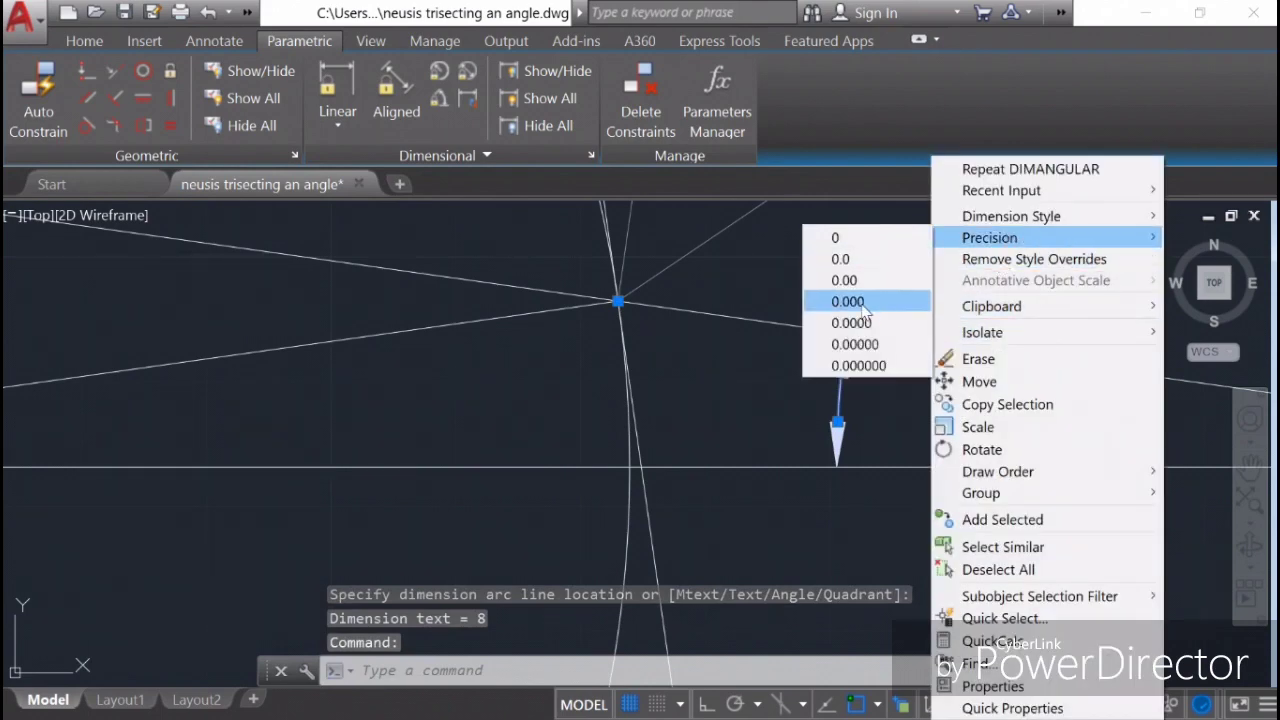
{"action": "left_click", "coordinate": [855, 301]}
{"action": "scroll", "coordinate": [929, 393], "scroll_direction": "down", "scroll_amount": 2}
{"action": "scroll", "coordinate": [929, 393], "scroll_direction": "down", "scroll_amount": 1}
{"action": "scroll", "coordinate": [945, 415], "scroll_direction": "down", "scroll_amount": 1}
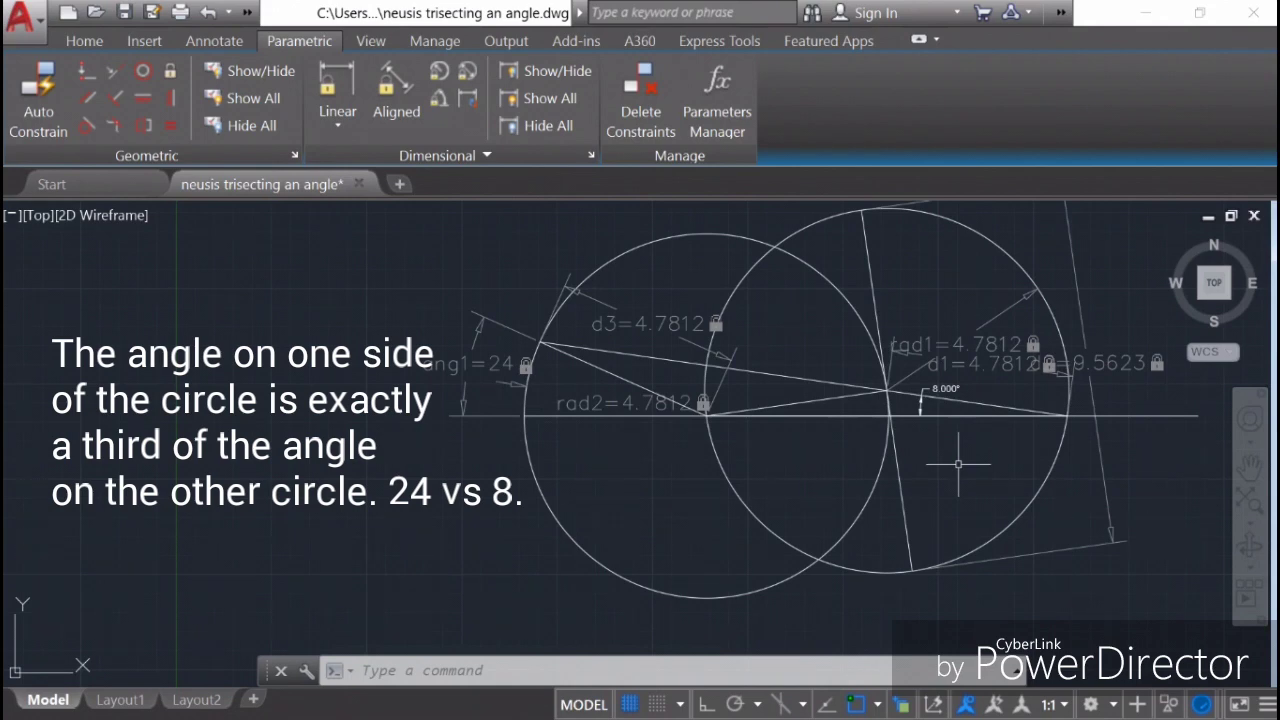
Pan the drawing left to clear empty space, then start the Circle command from Home
{"action": "scroll", "coordinate": [960, 460], "scroll_direction": "up", "scroll_amount": 2}
{"action": "scroll", "coordinate": [974, 454], "scroll_direction": "up", "scroll_amount": 1}
{"action": "scroll", "coordinate": [974, 451], "scroll_direction": "down", "scroll_amount": 4}
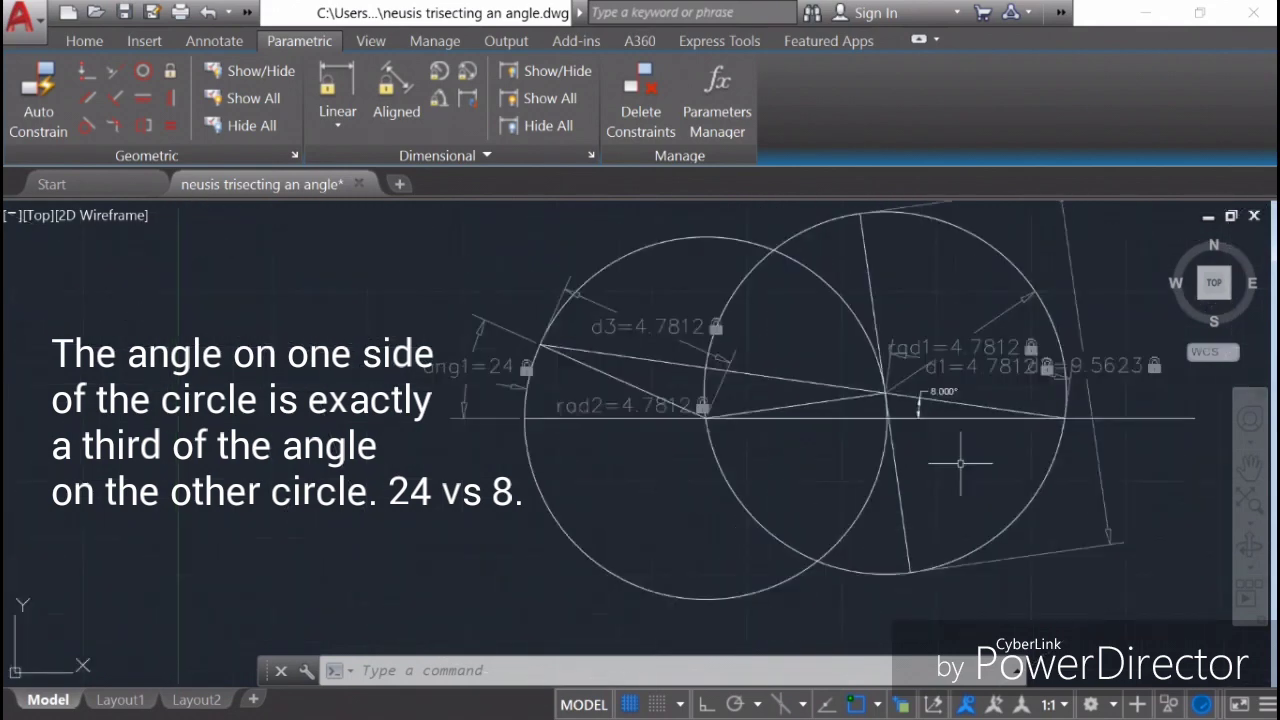
{"action": "scroll", "coordinate": [966, 457], "scroll_direction": "down", "scroll_amount": 1}
{"action": "middle_click_drag", "start_coordinate": [964, 479], "coordinate": [508, 453]}
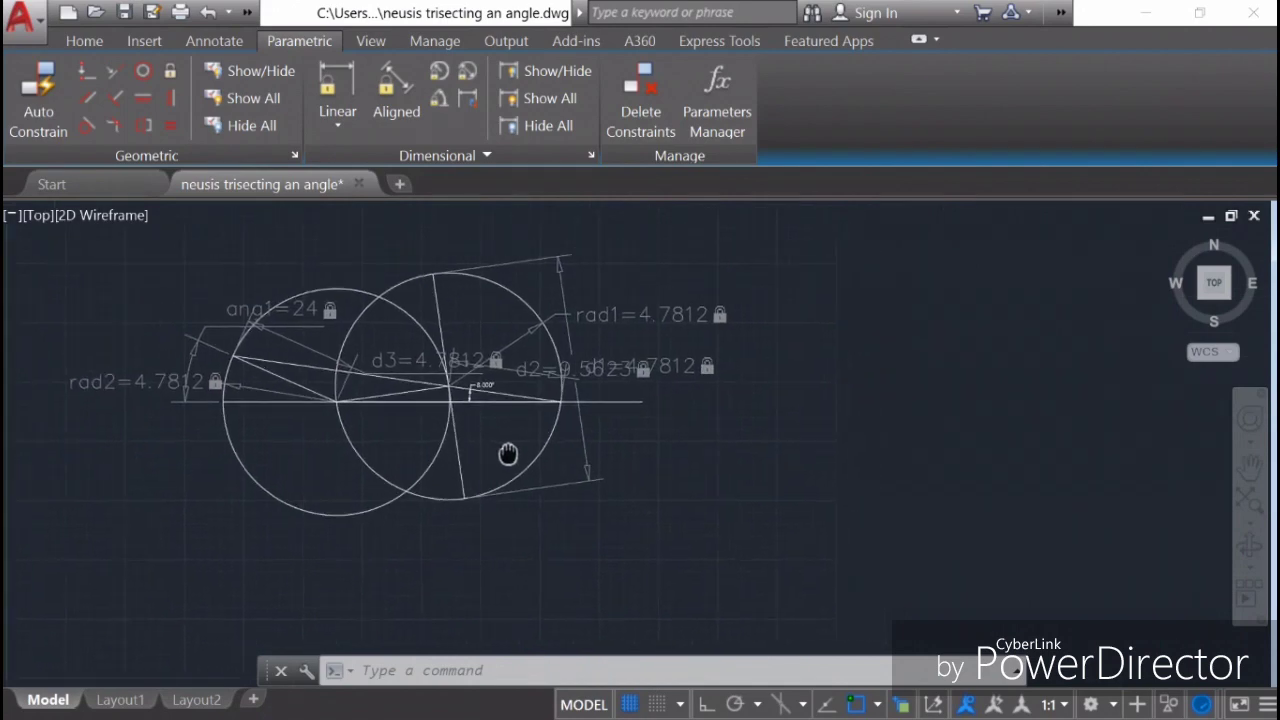
{"action": "scroll", "coordinate": [710, 484], "scroll_direction": "down", "scroll_amount": 2}
{"action": "middle_click_drag", "start_coordinate": [820, 500], "coordinate": [545, 464]}
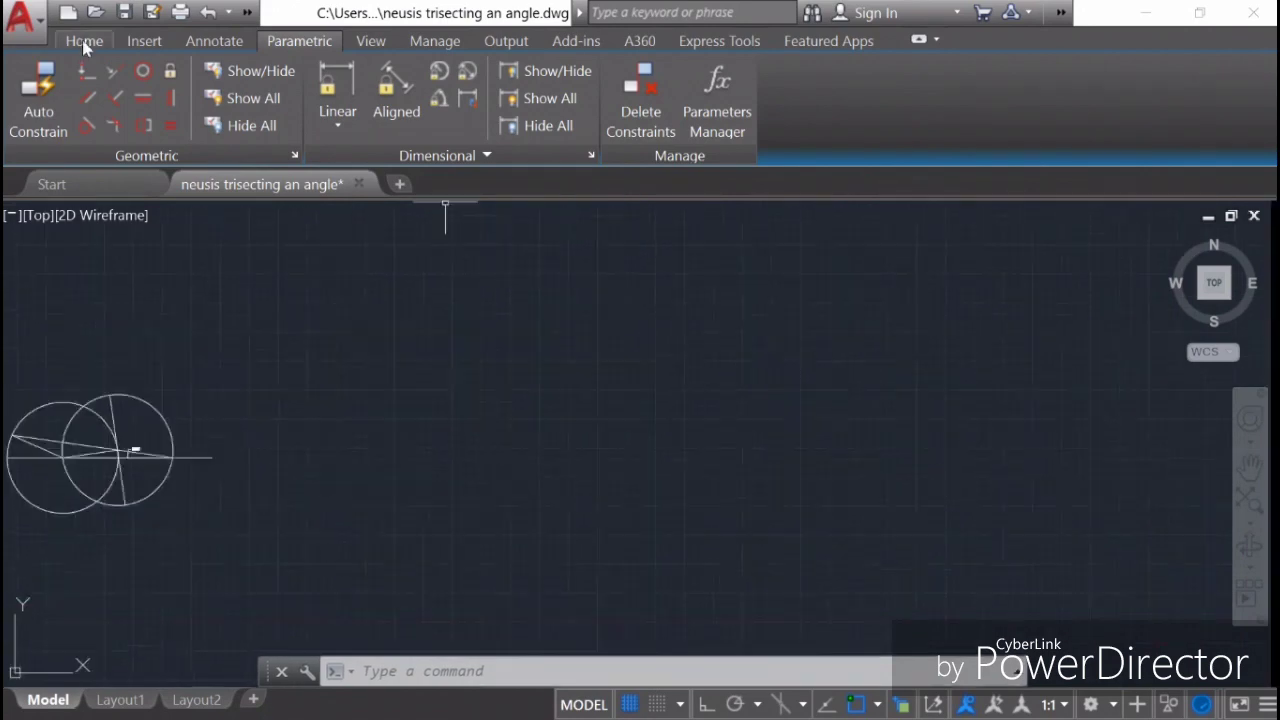
{"action": "left_click", "coordinate": [84, 40]}
{"action": "left_click", "coordinate": [134, 85]}
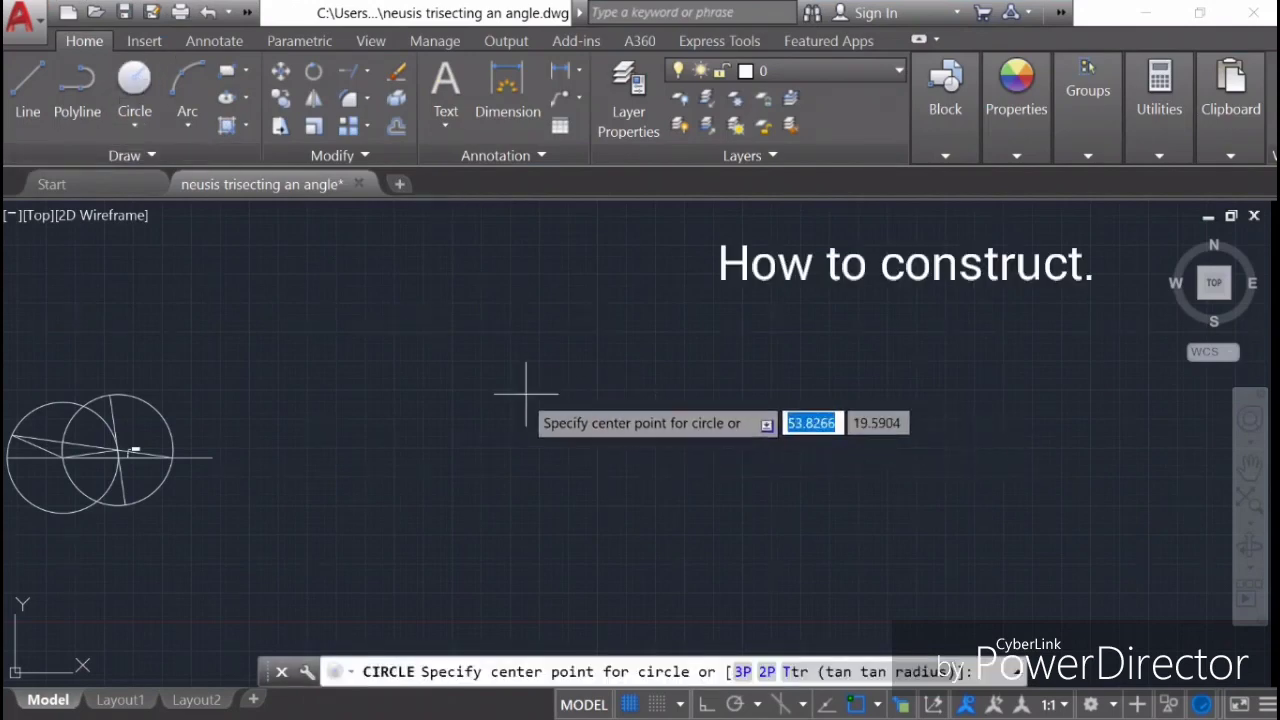
Draw a radius-10 circle and a line from its centre to the right quadrant
{"action": "left_click", "coordinate": [521, 393]}
{"action": "type", "text": "10"}
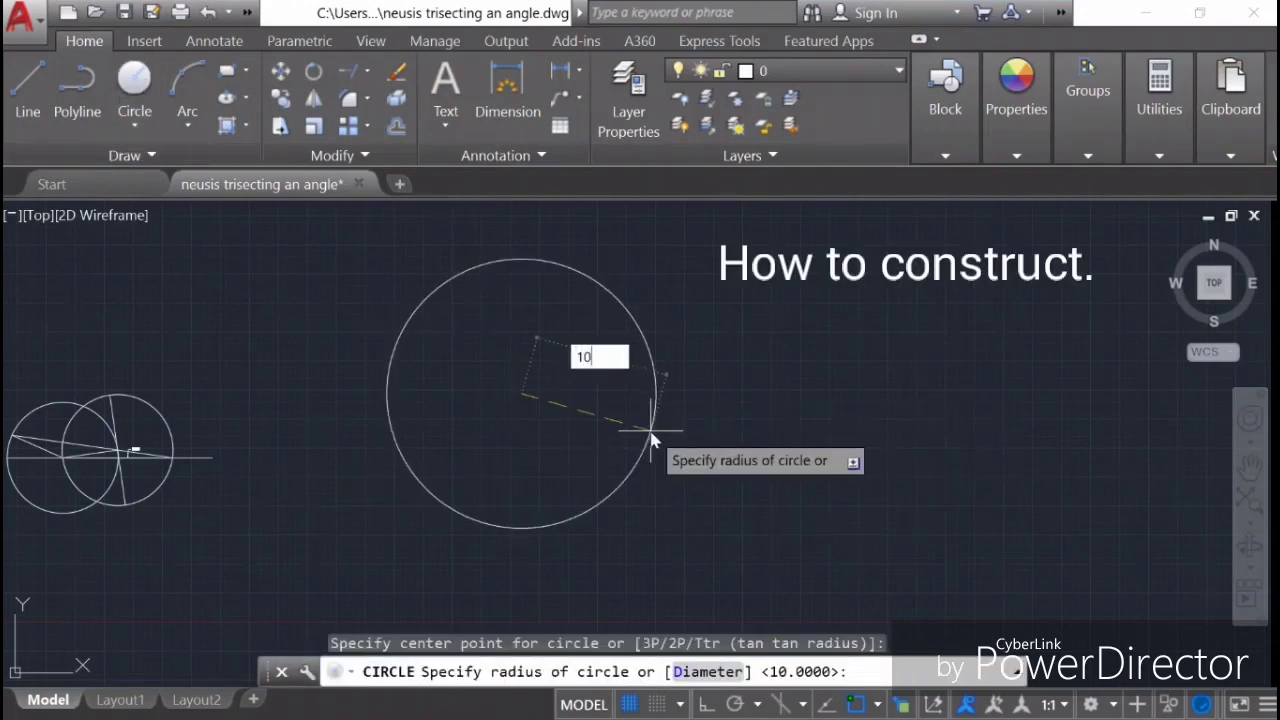
{"action": "key", "text": "Return"}
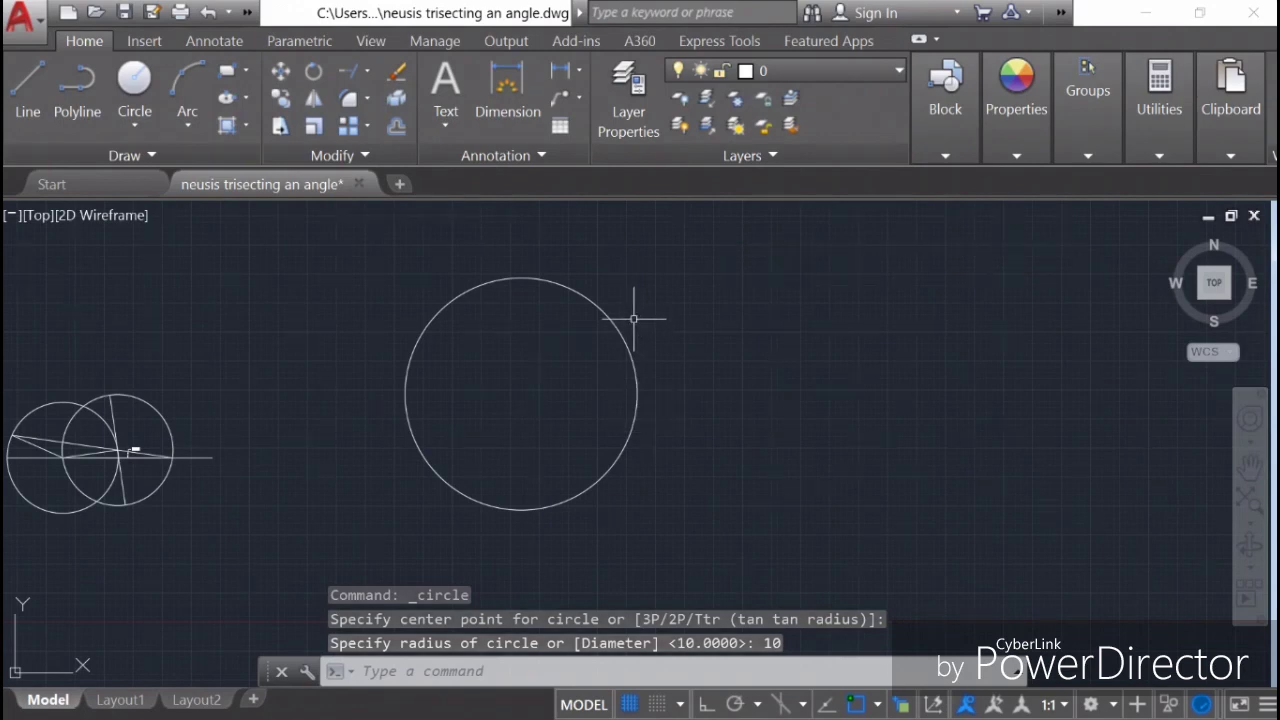
{"action": "left_click", "coordinate": [30, 90]}
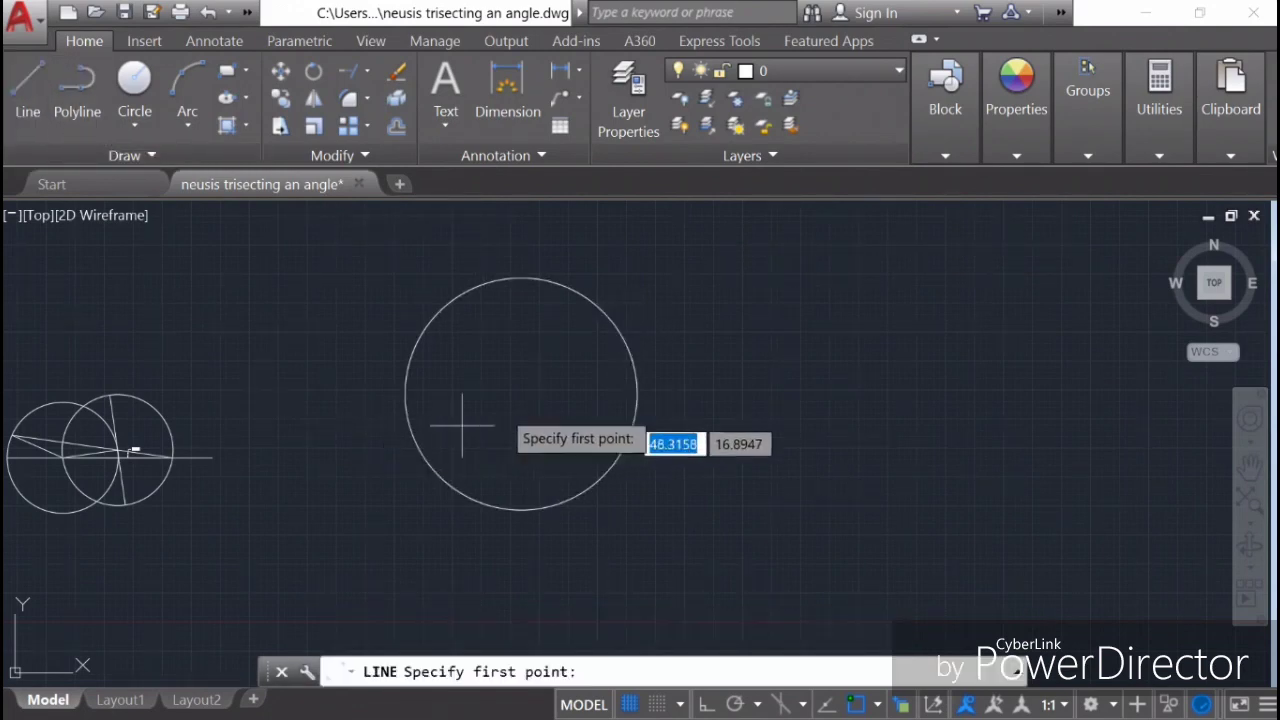
{"action": "left_click", "coordinate": [521, 393]}
{"action": "left_click", "coordinate": [637, 393]}
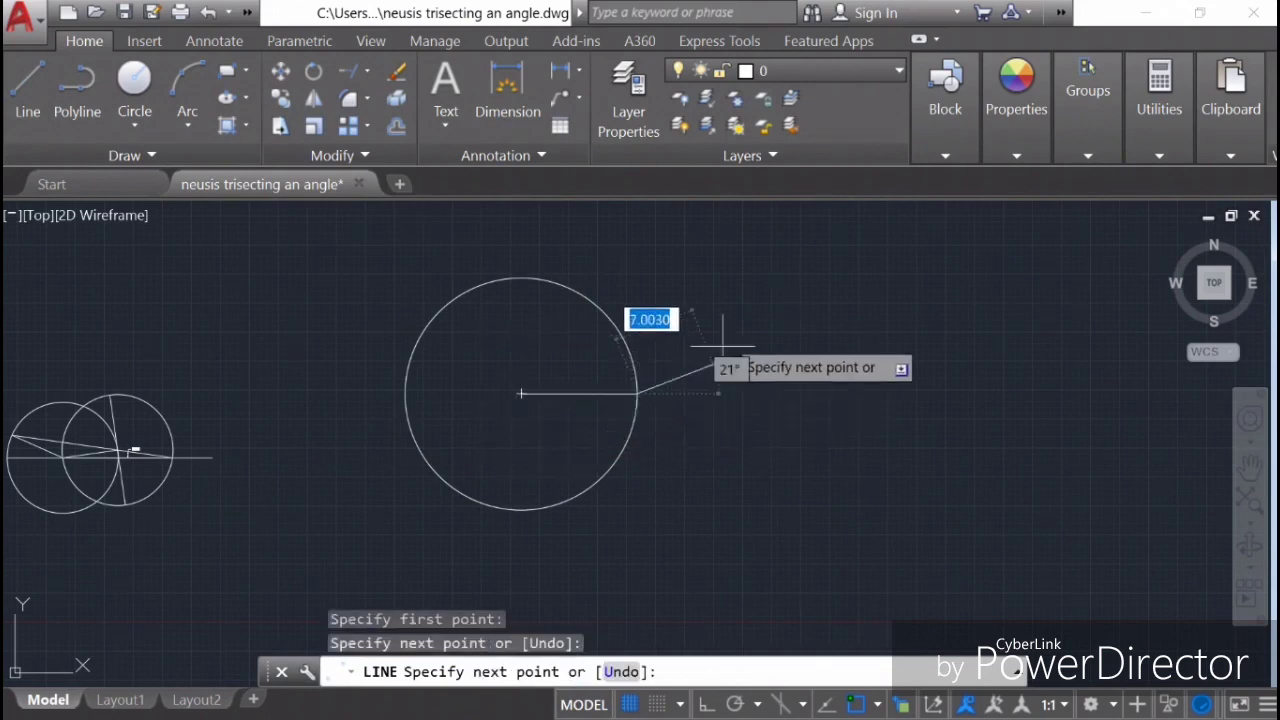
{"action": "right_click", "coordinate": [750, 338]}
{"action": "left_click", "coordinate": [785, 339]}
Add a second line from the centre to the left quadrant, completing the horizontal diameter
{"action": "right_click", "coordinate": [788, 289]}
{"action": "left_click", "coordinate": [826, 299]}
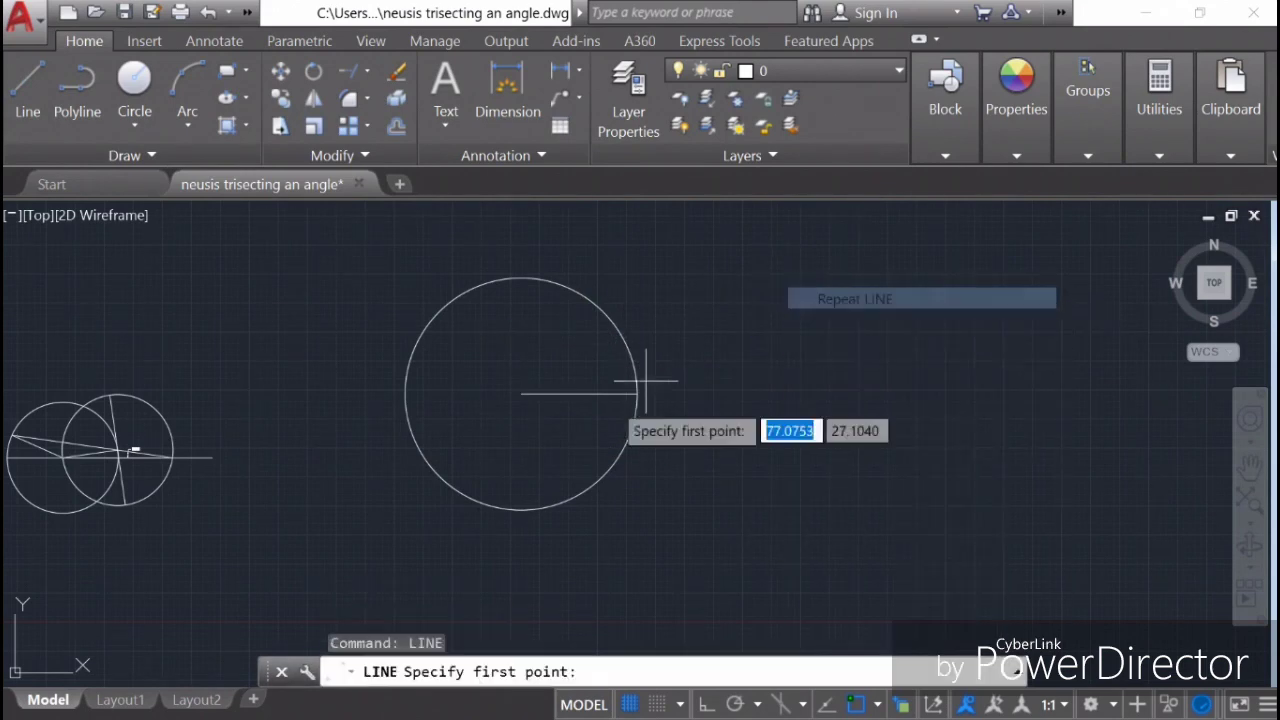
{"action": "left_click", "coordinate": [521, 393]}
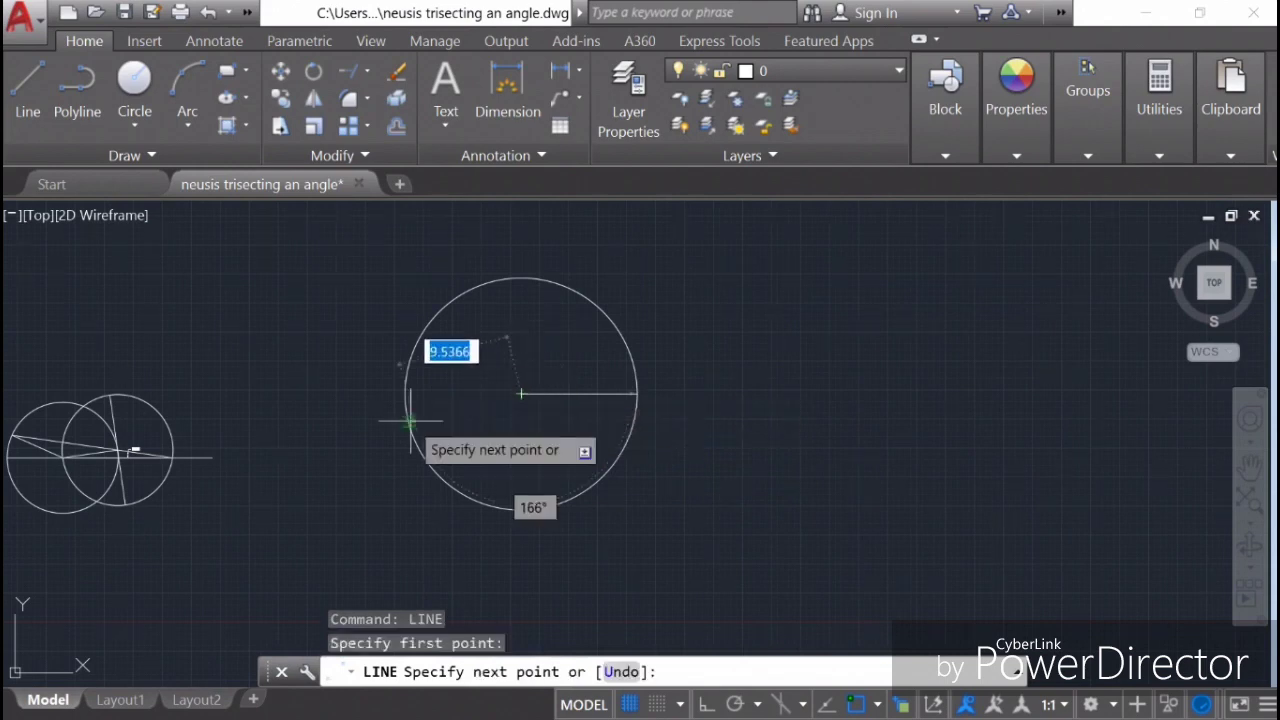
{"action": "left_click", "coordinate": [405, 393]}
{"action": "right_click", "coordinate": [488, 356]}
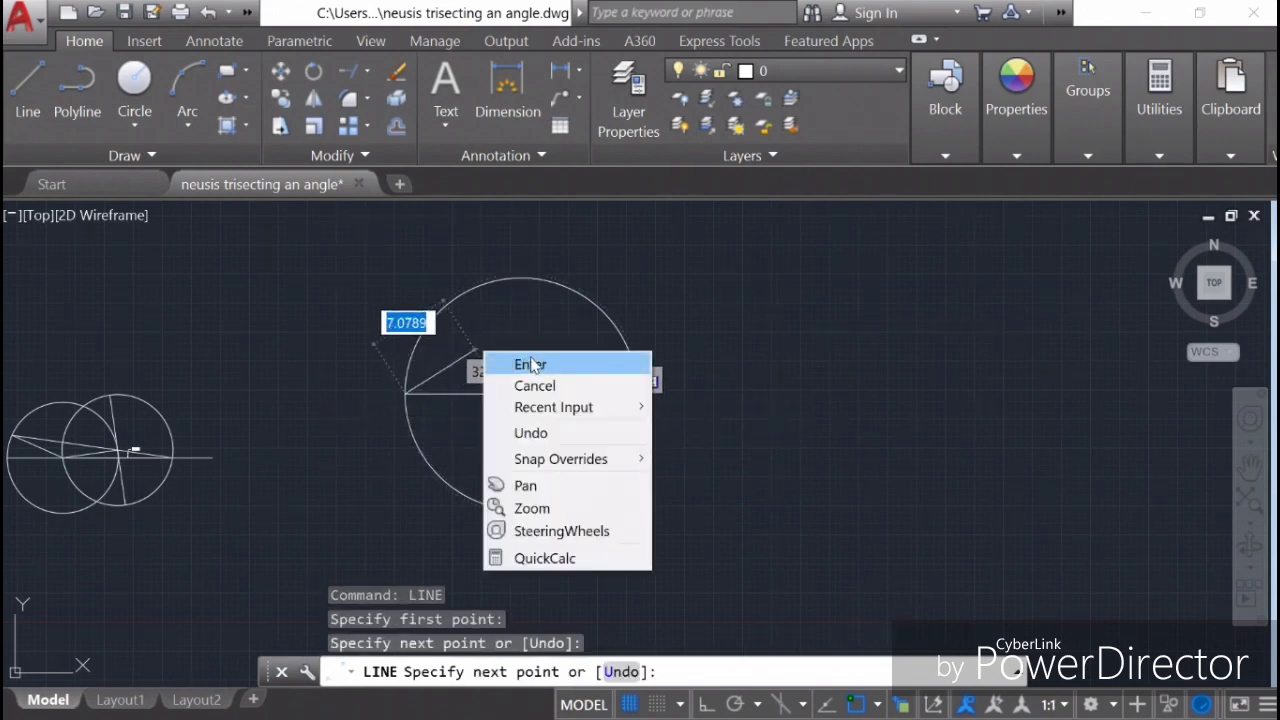
{"action": "left_click", "coordinate": [524, 364]}
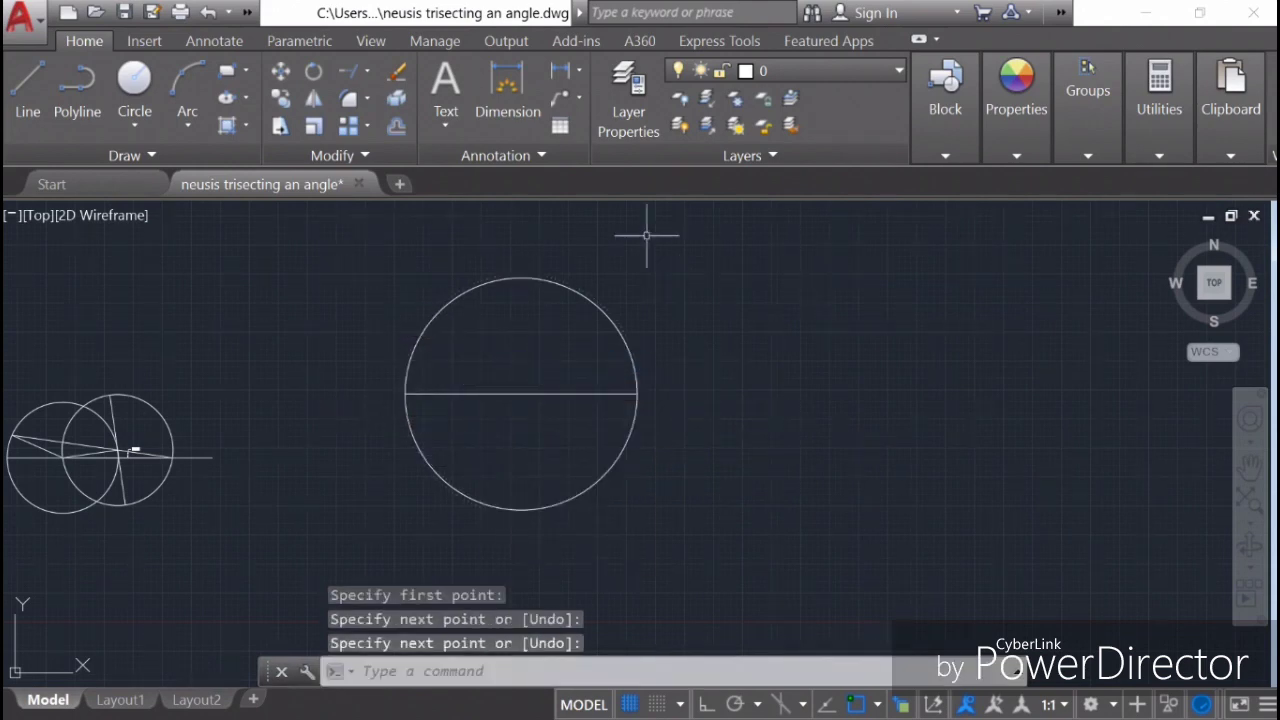
{"action": "left_click", "coordinate": [553, 279]}
Copy the circle so the copy is centred on the diameter's right endpoint
{"action": "right_click", "coordinate": [700, 246]}
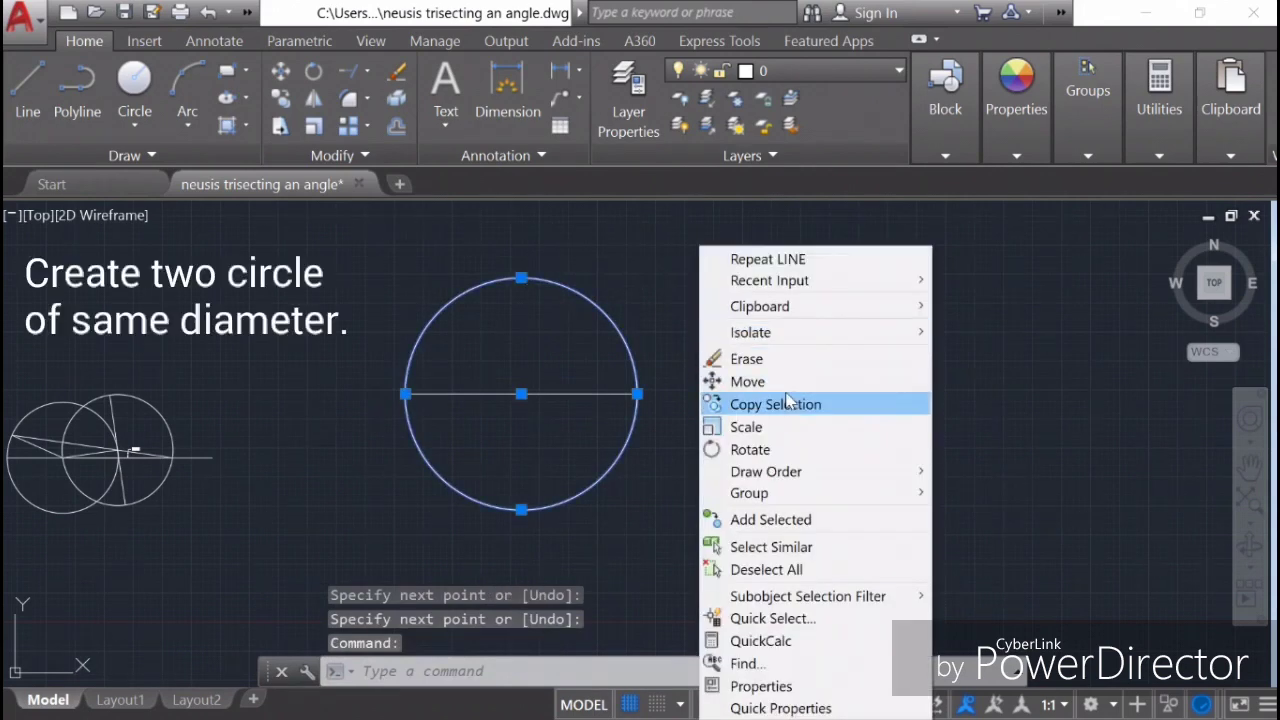
{"action": "left_click", "coordinate": [757, 410]}
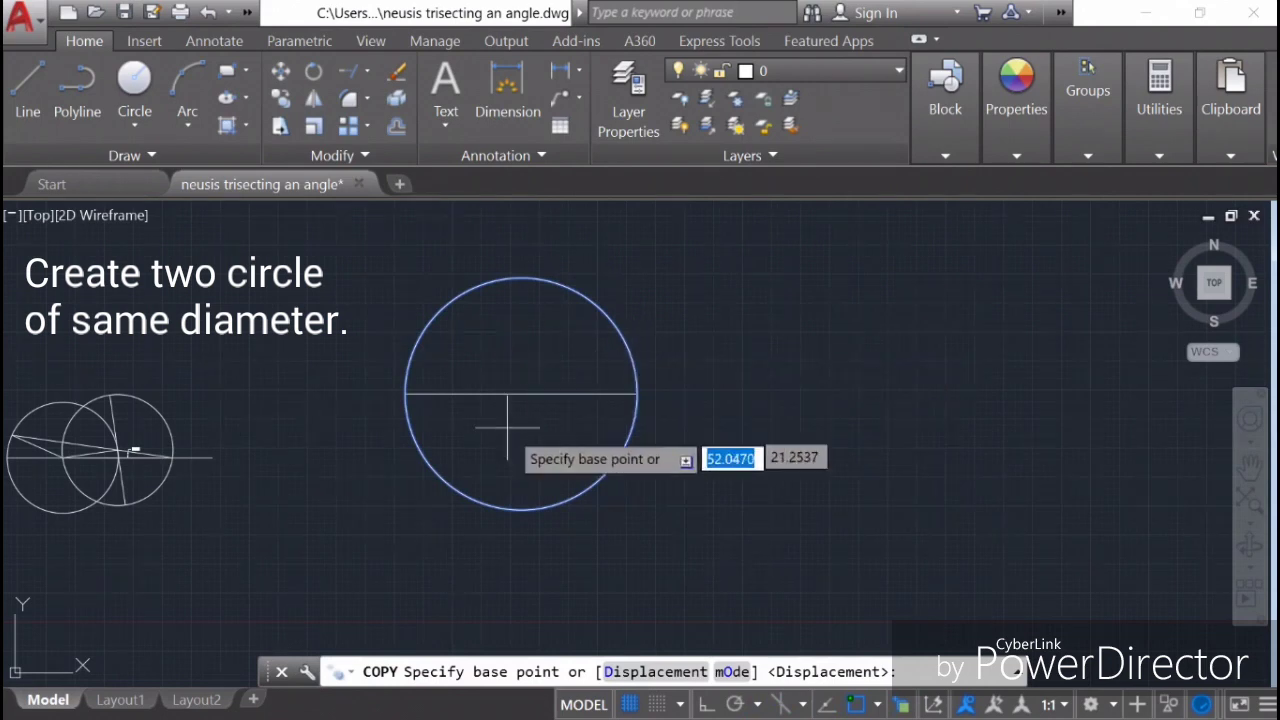
{"action": "left_click", "coordinate": [521, 392]}
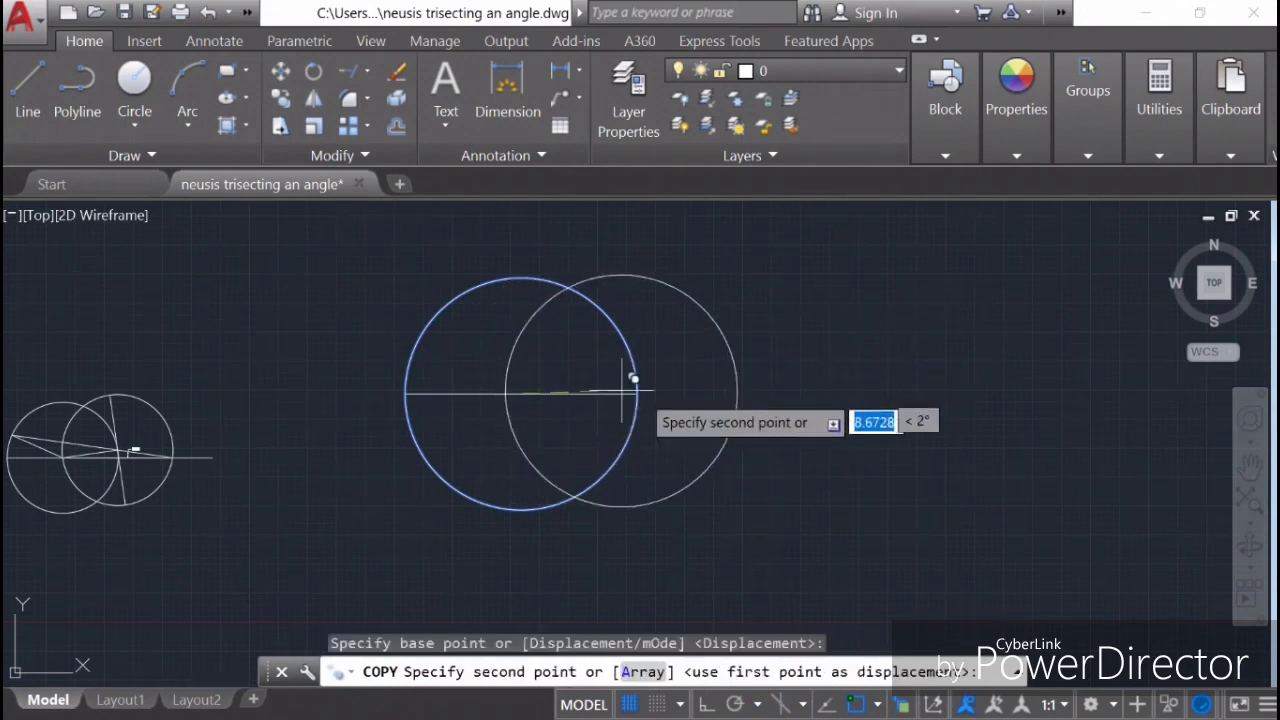
{"action": "left_click", "coordinate": [637, 392]}
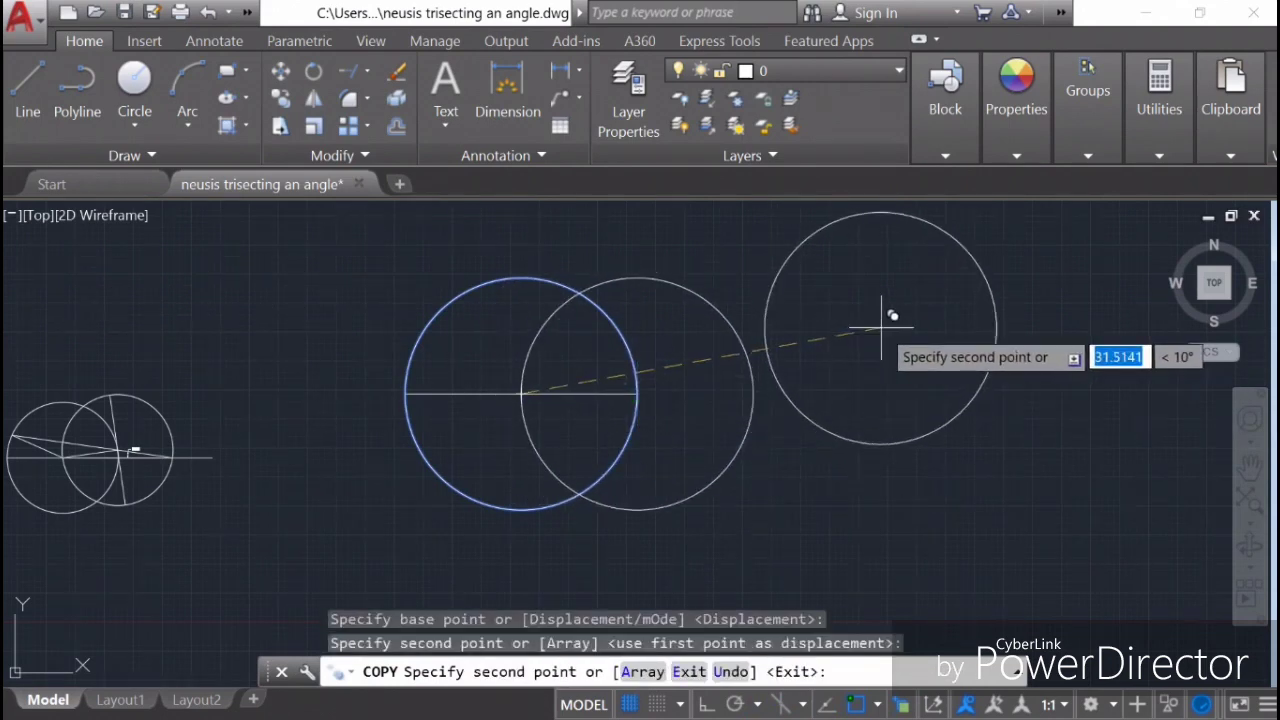
{"action": "right_click", "coordinate": [862, 303]}
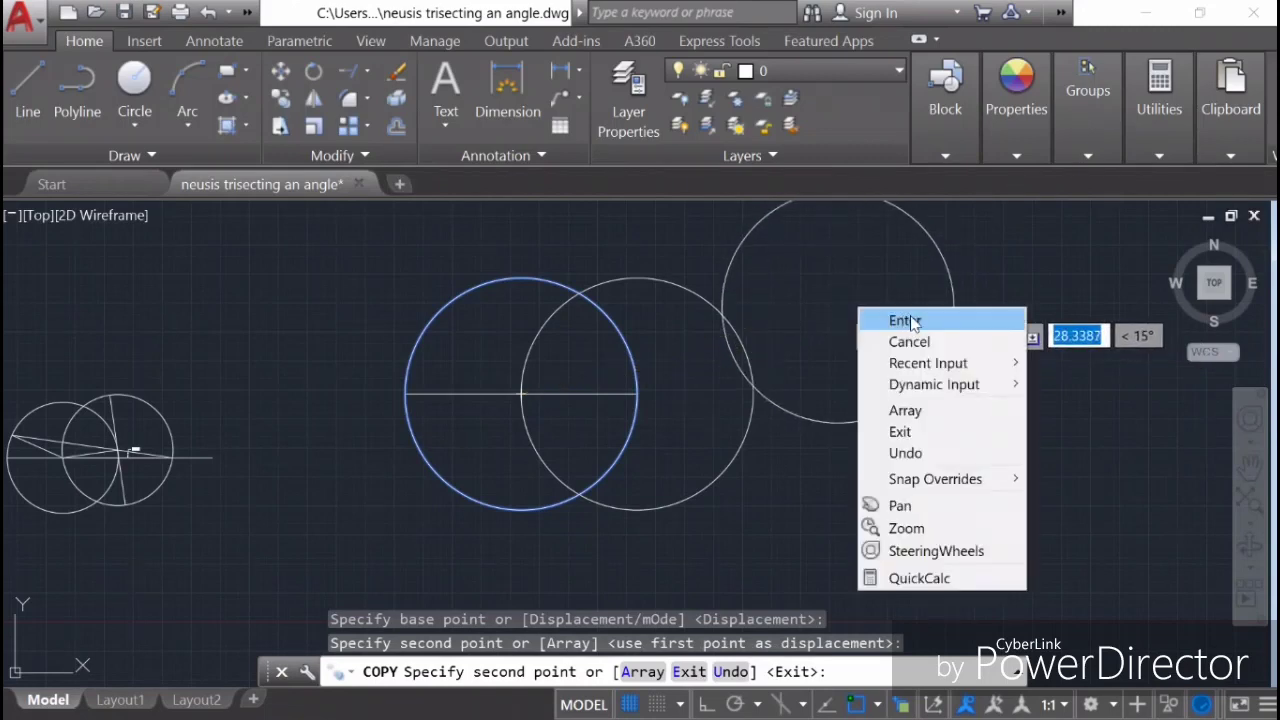
{"action": "left_click", "coordinate": [910, 315]}
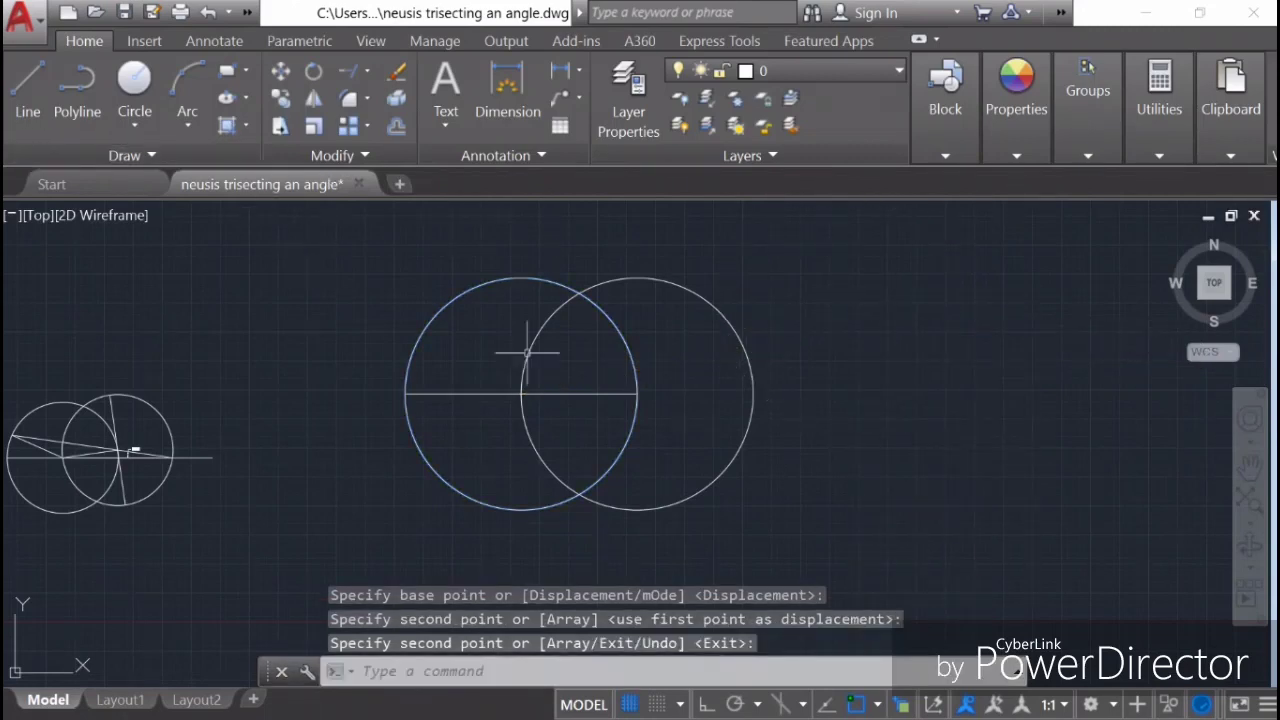
Draw a radius line from the left circle's centre to its rim at about 25°
{"action": "left_click", "coordinate": [25, 75]}
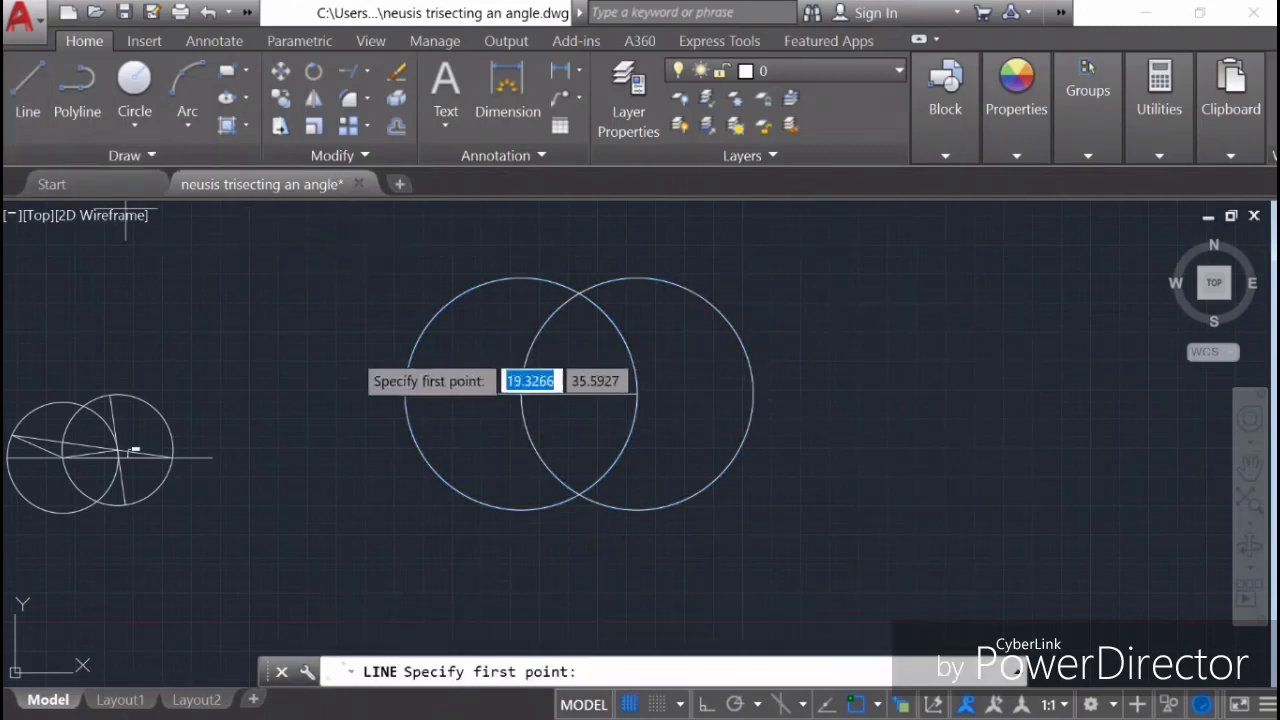
{"action": "left_click", "coordinate": [521, 394]}
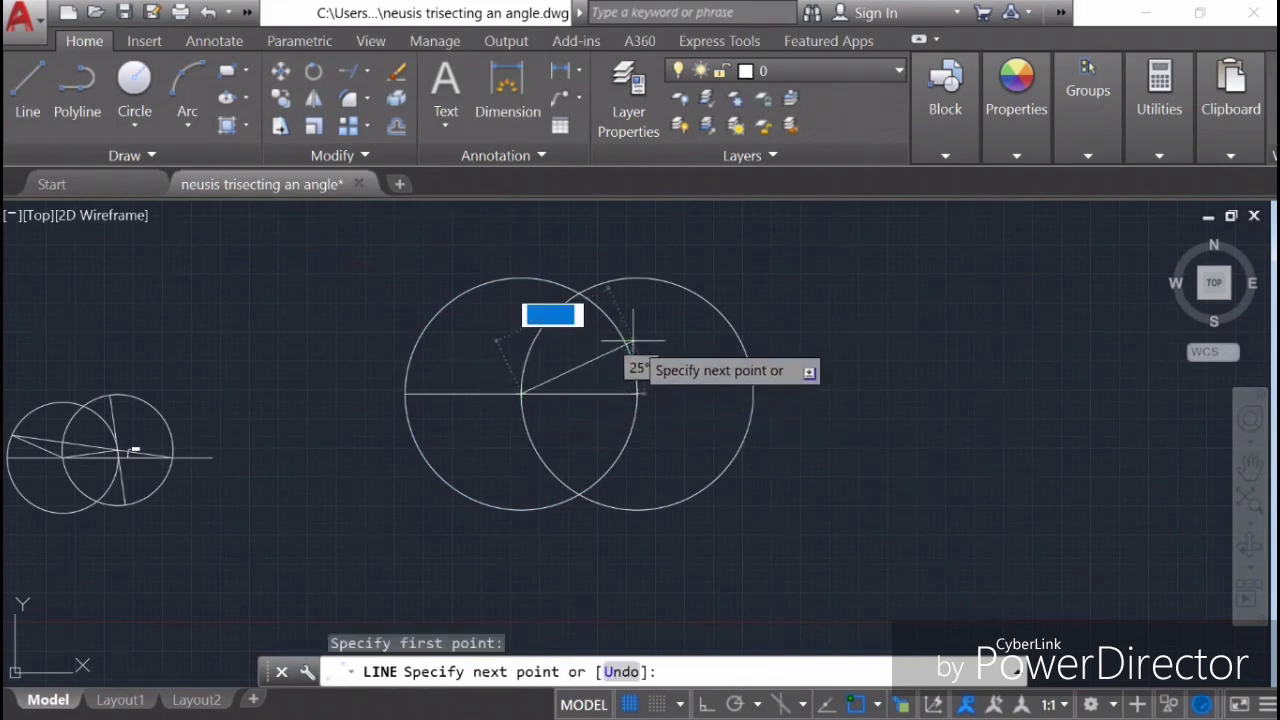
{"action": "left_click", "coordinate": [625, 343]}
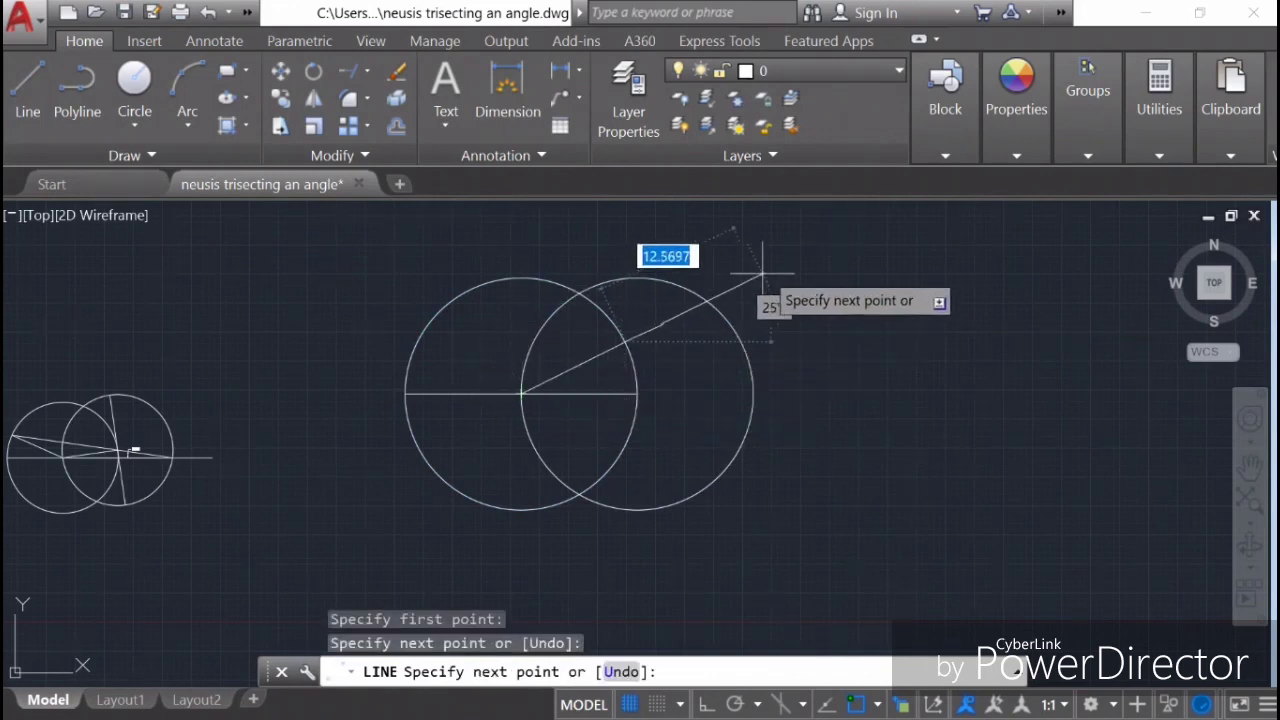
{"action": "right_click", "coordinate": [779, 268]}
{"action": "left_click", "coordinate": [826, 275]}
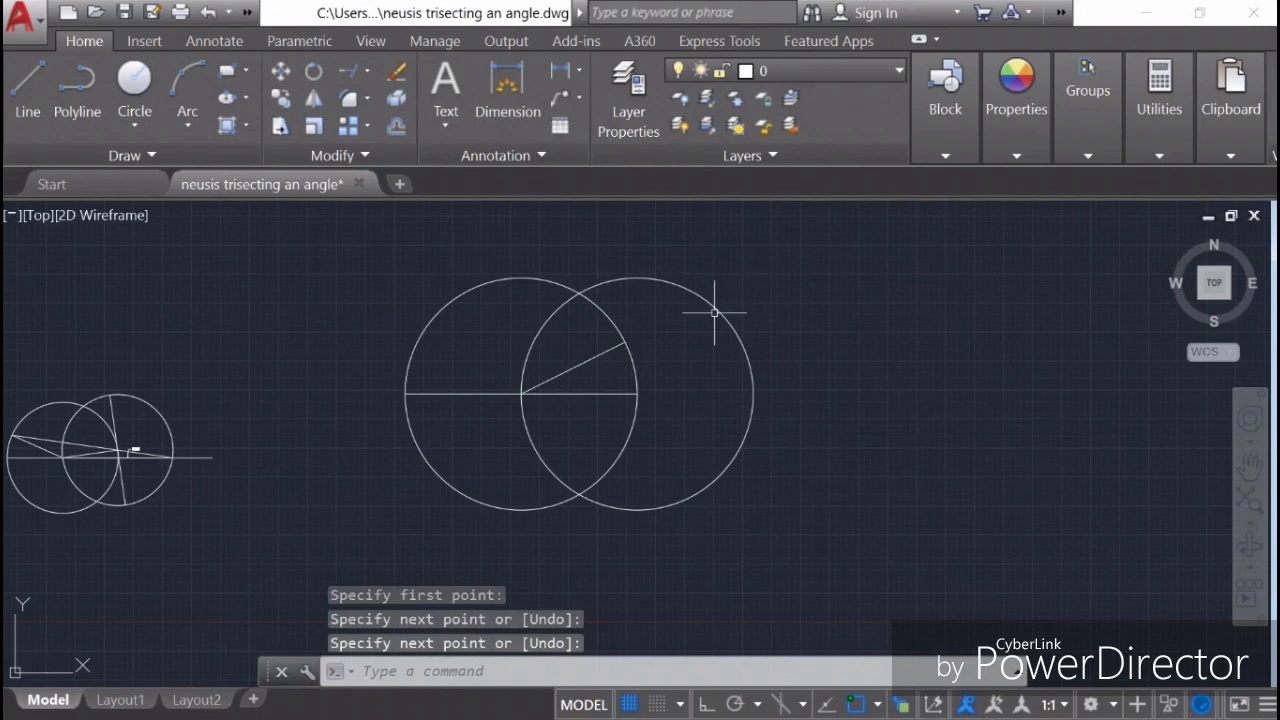
{"action": "left_click", "coordinate": [714, 312]}
{"action": "right_click", "coordinate": [800, 265]}
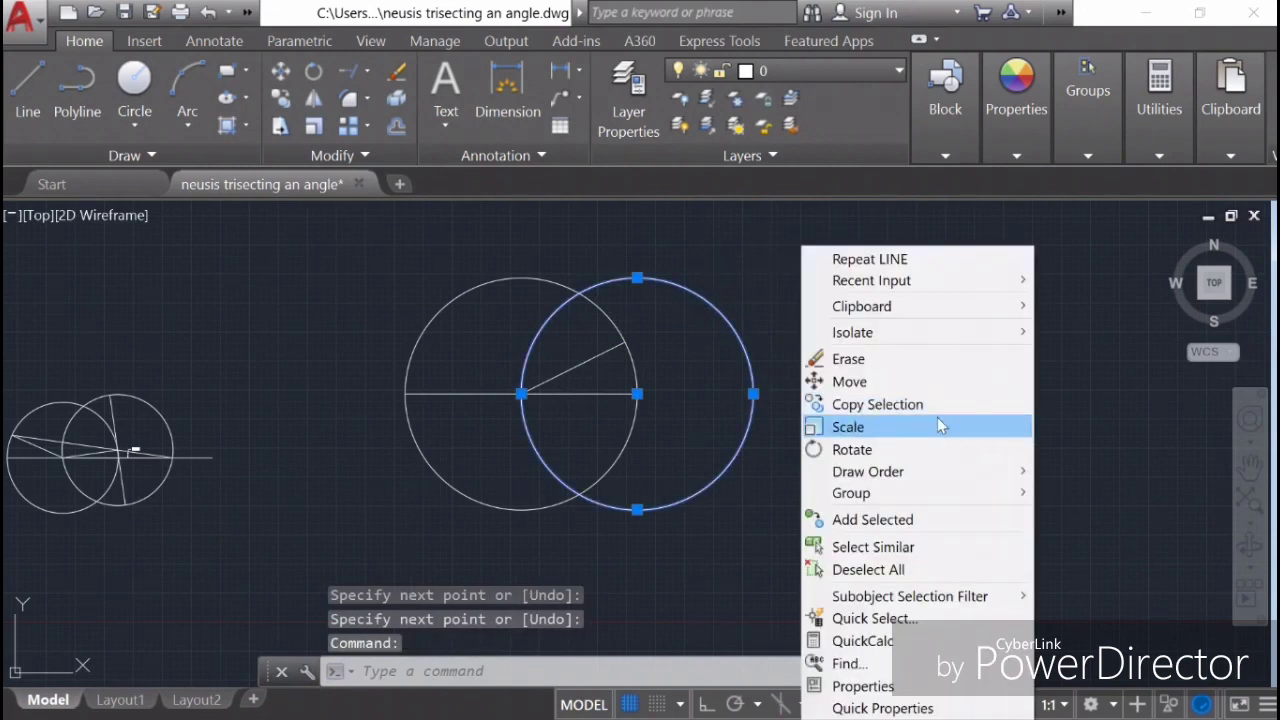
Move the second circle so its centre sits on the slanted radius's endpoint
{"action": "left_click", "coordinate": [848, 384]}
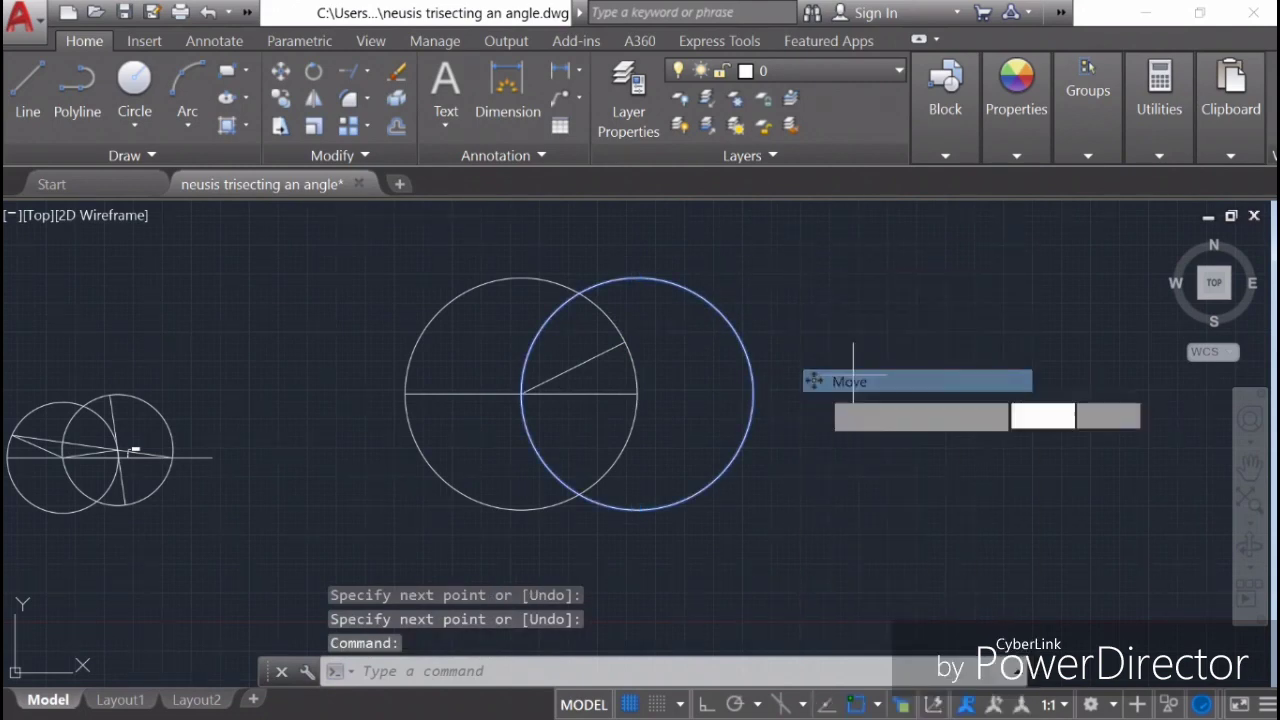
{"action": "left_click", "coordinate": [637, 394]}
{"action": "left_click", "coordinate": [621, 341]}
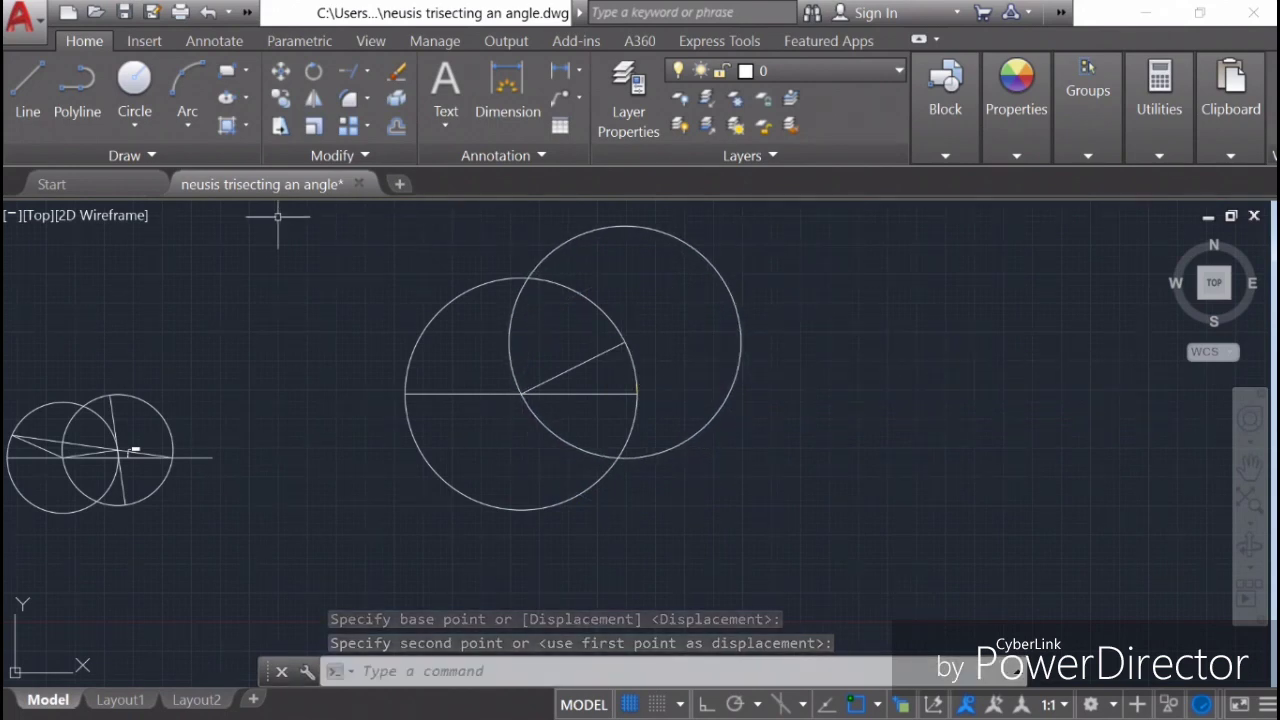
Draw a line continuing the horizontal rightward past the moved circle's rim
{"action": "left_click", "coordinate": [28, 85]}
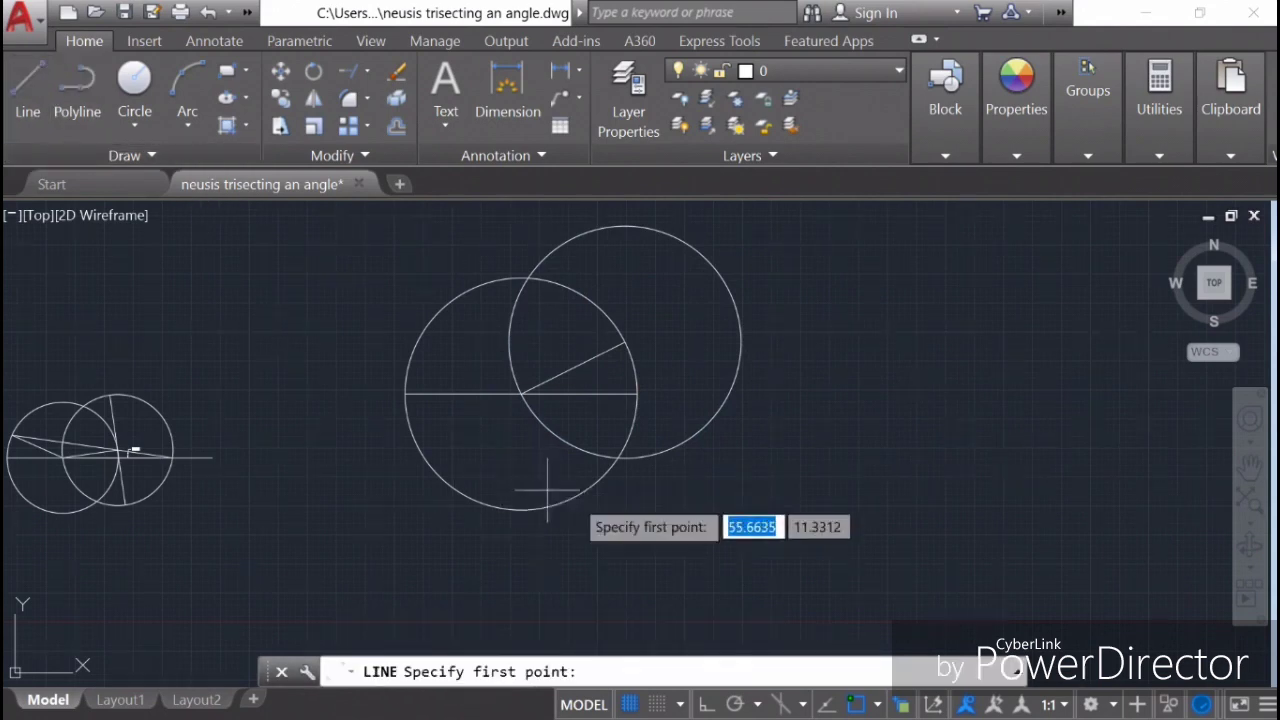
{"action": "left_click", "coordinate": [637, 394]}
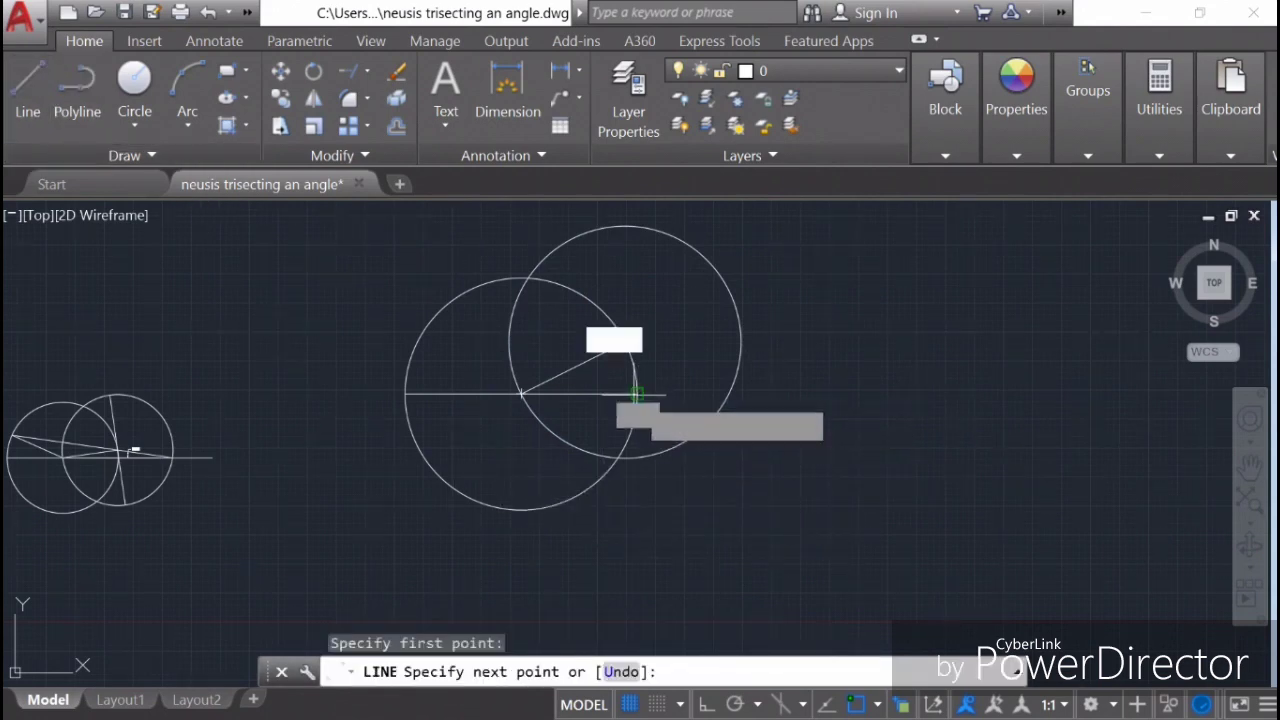
{"action": "left_click", "coordinate": [867, 394]}
{"action": "right_click", "coordinate": [900, 318]}
{"action": "left_click", "coordinate": [935, 330]}
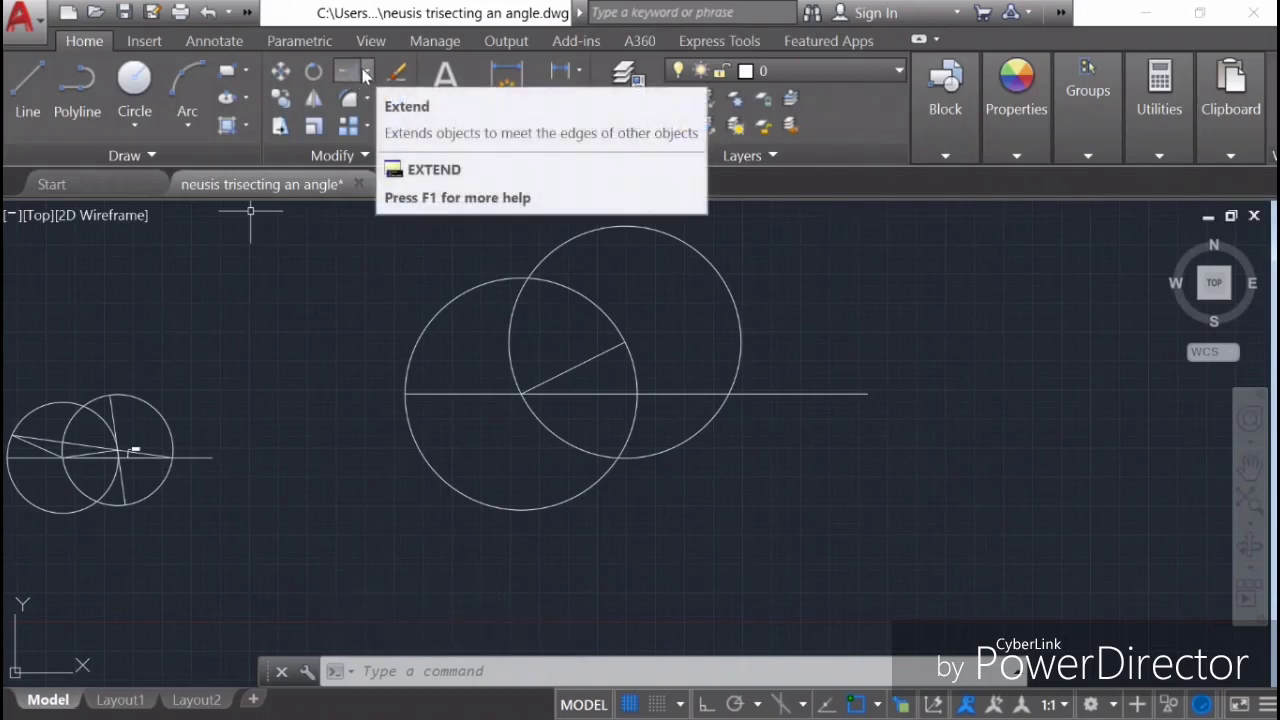
{"action": "left_click", "coordinate": [367, 72]}
{"action": "left_click", "coordinate": [380, 108]}
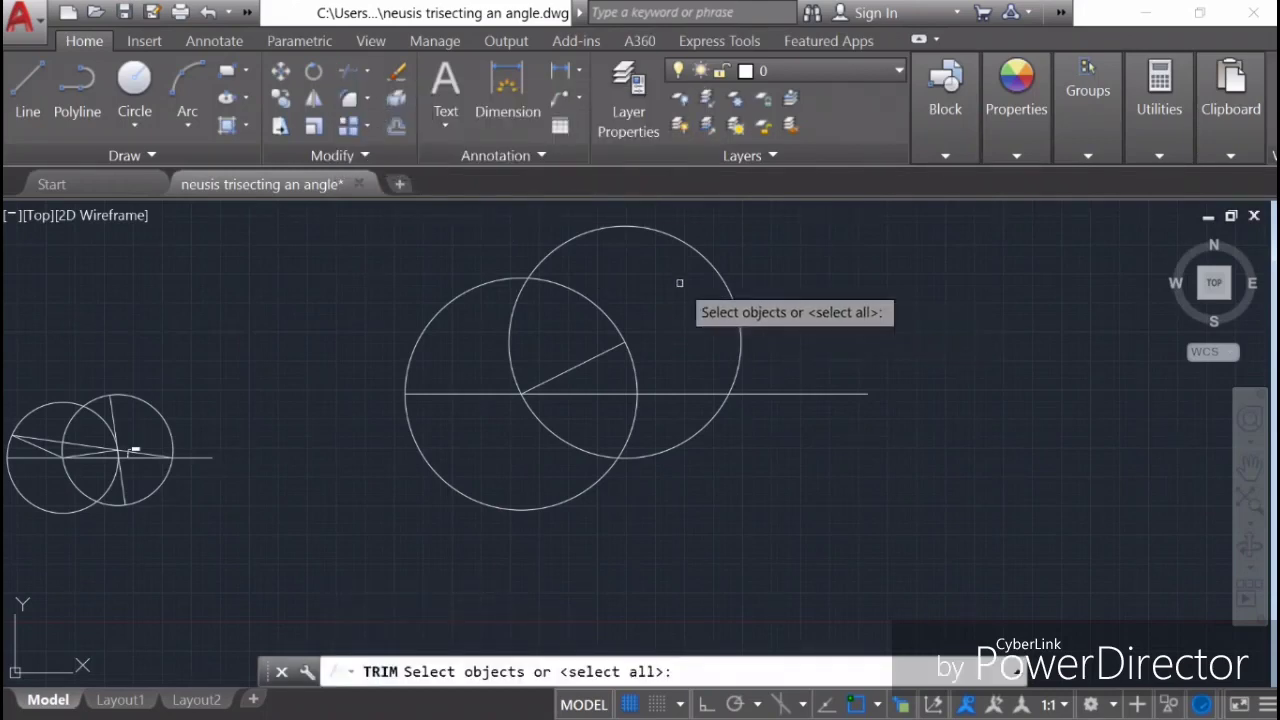
Pick the upper right circle as a cutting edge and end the Trim command
{"action": "left_click", "coordinate": [716, 269]}
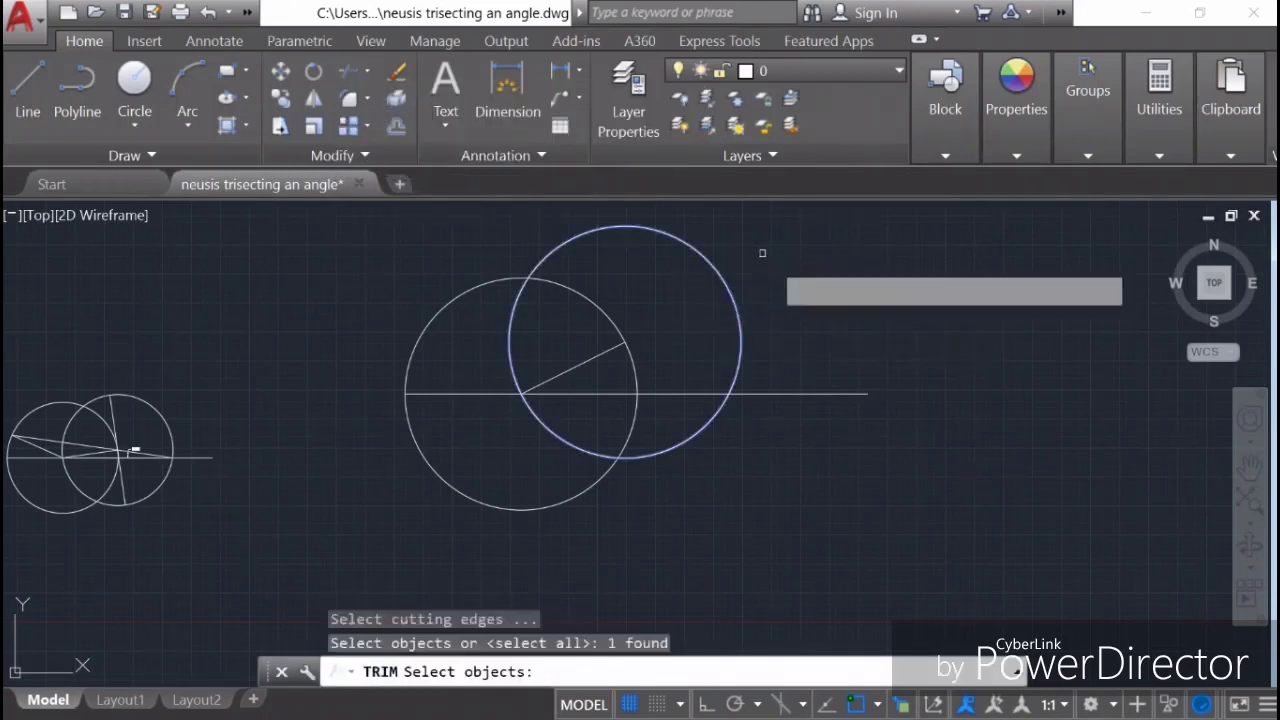
{"action": "key", "text": "Return"}
{"action": "right_click", "coordinate": [848, 318]}
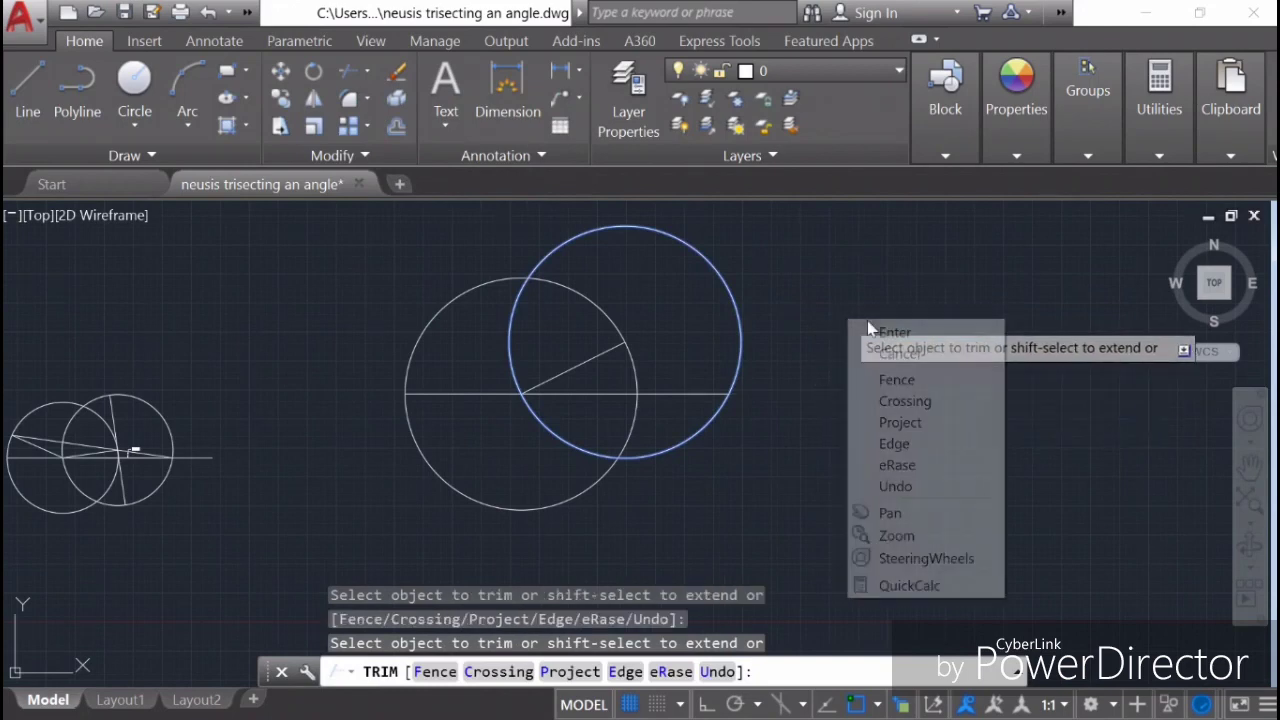
{"action": "left_click", "coordinate": [893, 335]}
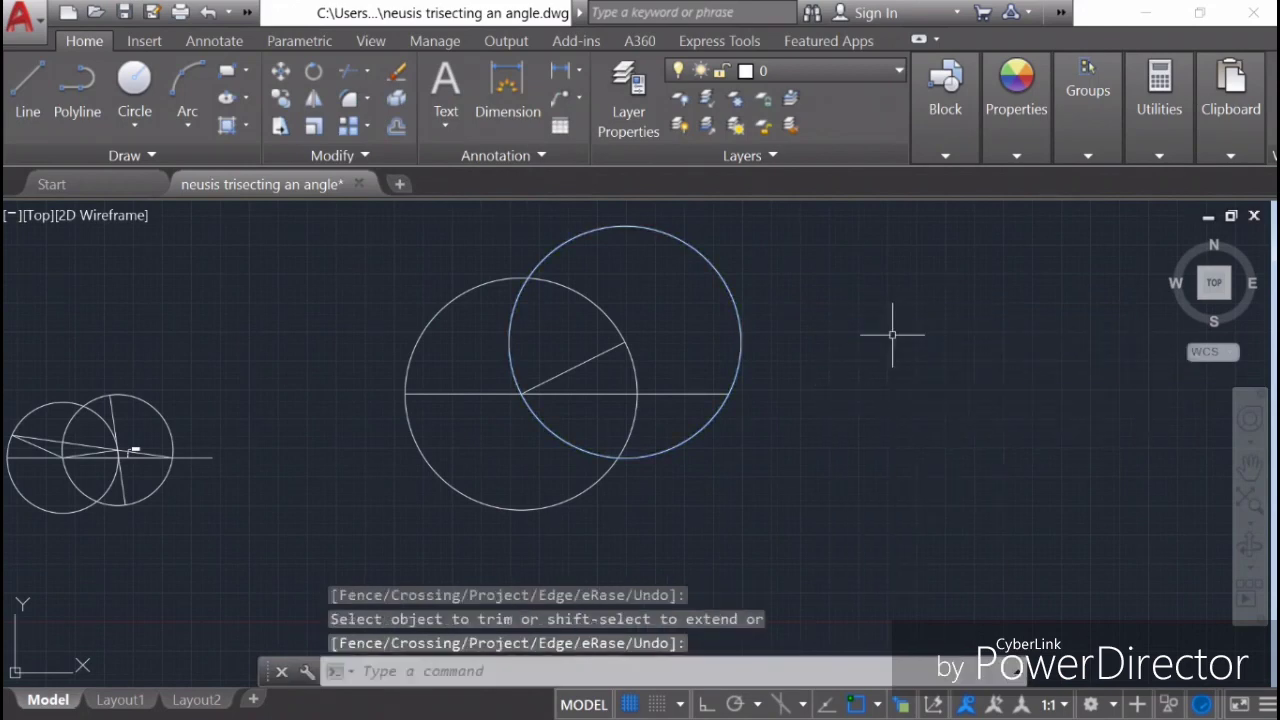
Draw a line from the circle/horizontal intersection to the upper circle's centre
{"action": "left_click", "coordinate": [27, 88]}
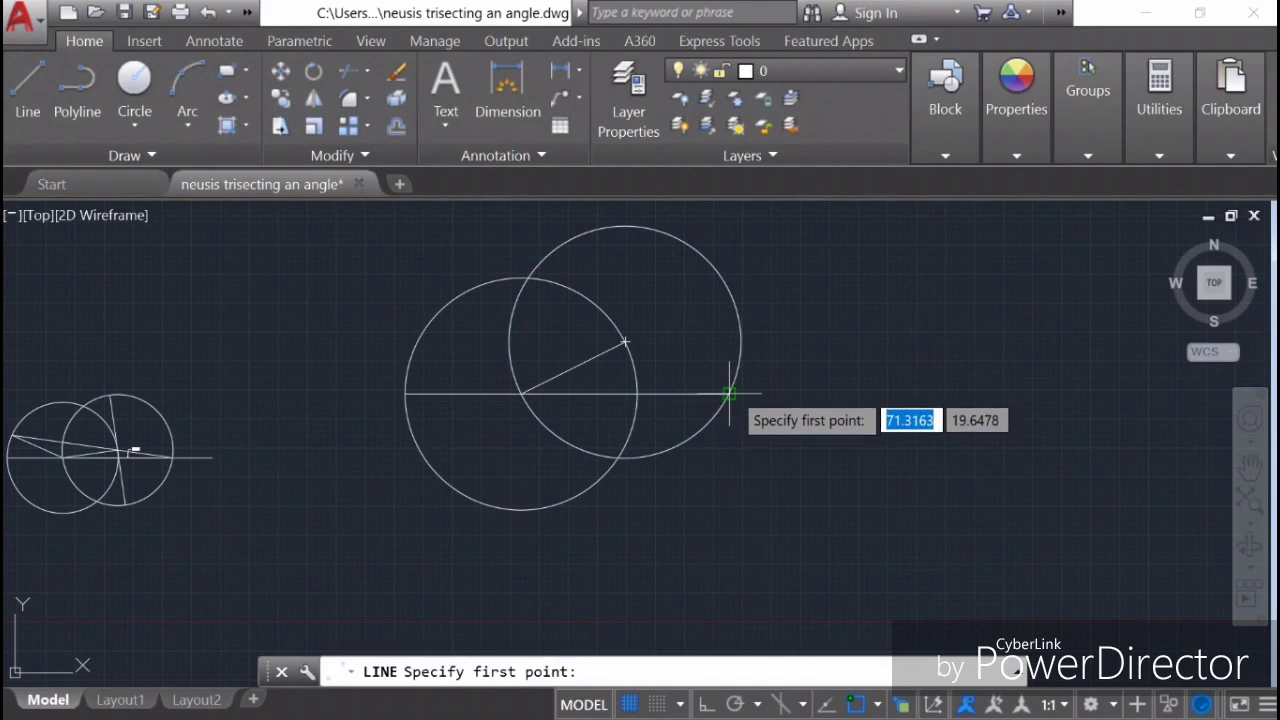
{"action": "left_click", "coordinate": [729, 394]}
{"action": "left_click", "coordinate": [625, 342]}
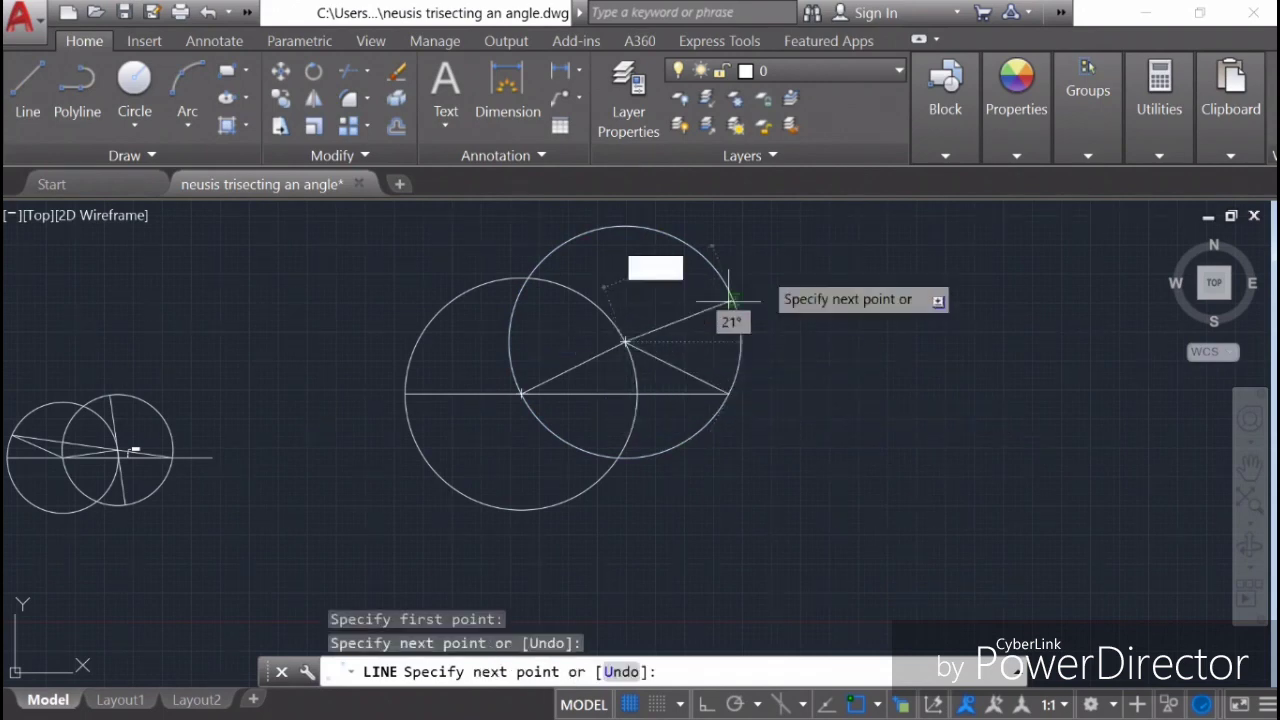
{"action": "right_click", "coordinate": [810, 260]}
{"action": "left_click", "coordinate": [865, 272]}
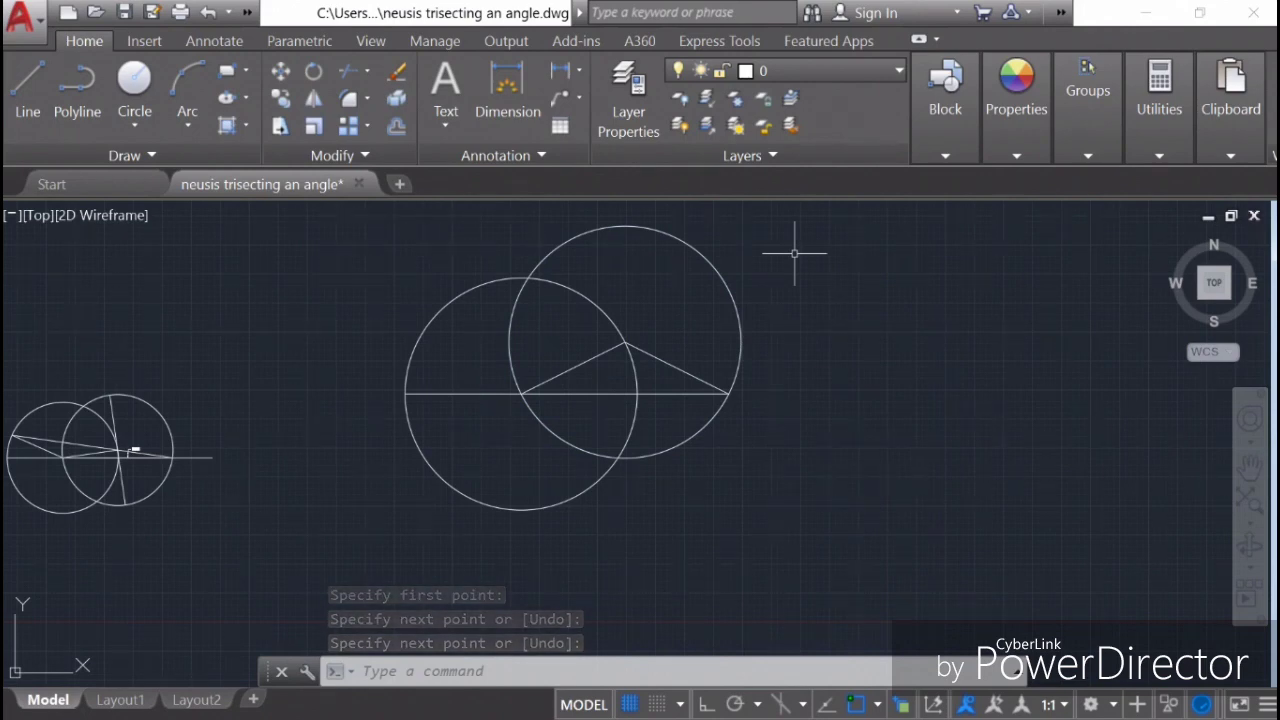
{"action": "right_click", "coordinate": [853, 280]}
Copy the new slanted line so it continues from the upper circle's centre
{"action": "left_click", "coordinate": [930, 404]}
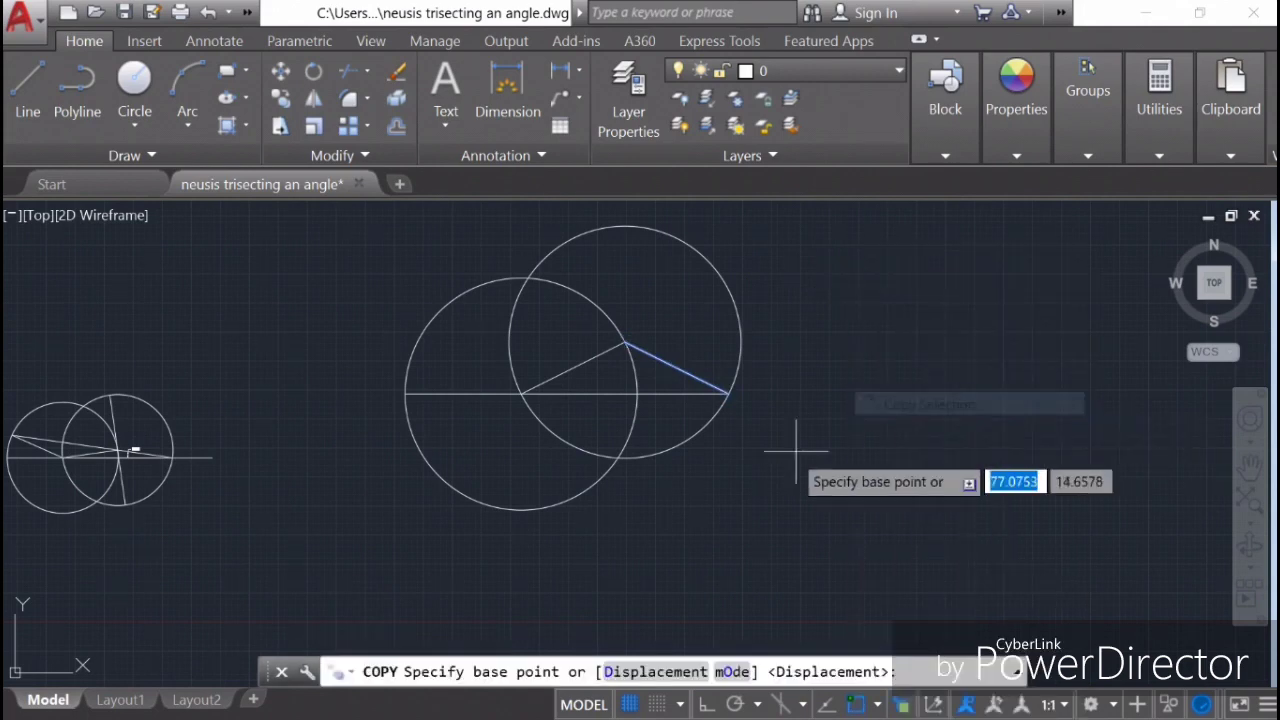
{"action": "left_click", "coordinate": [728, 394]}
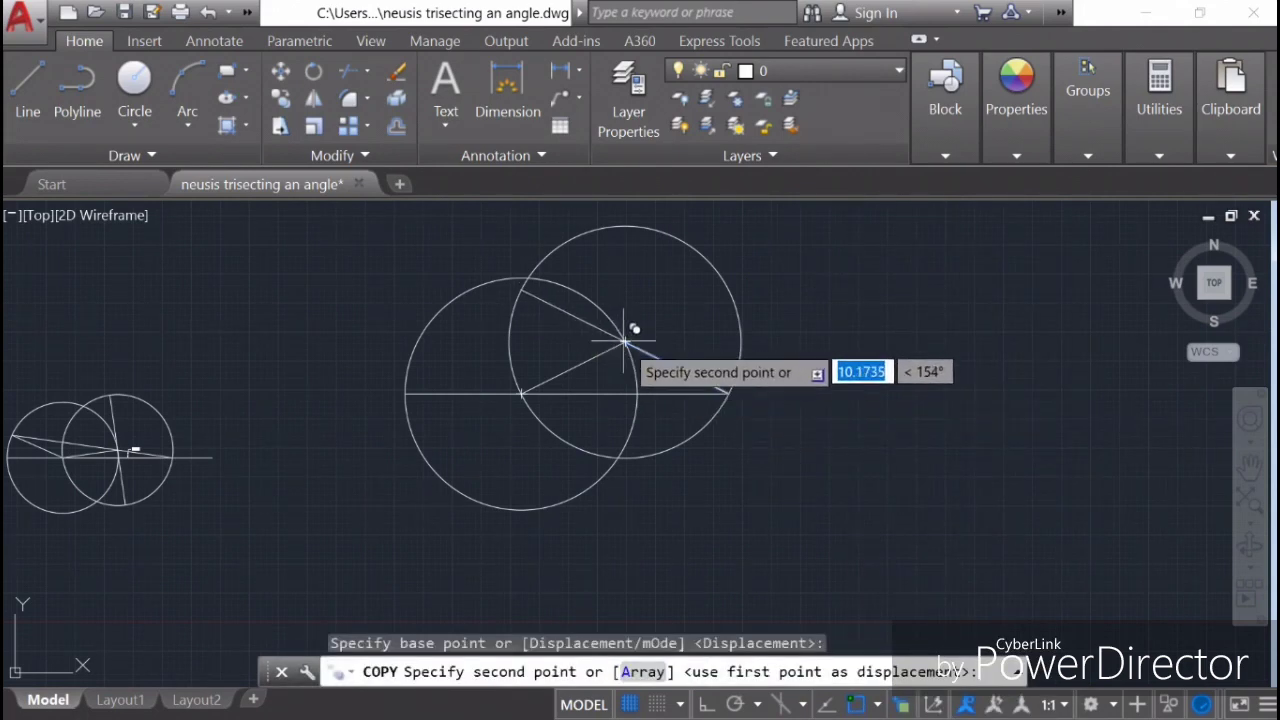
{"action": "left_click", "coordinate": [625, 343]}
{"action": "right_click", "coordinate": [820, 288]}
{"action": "left_click", "coordinate": [845, 297]}
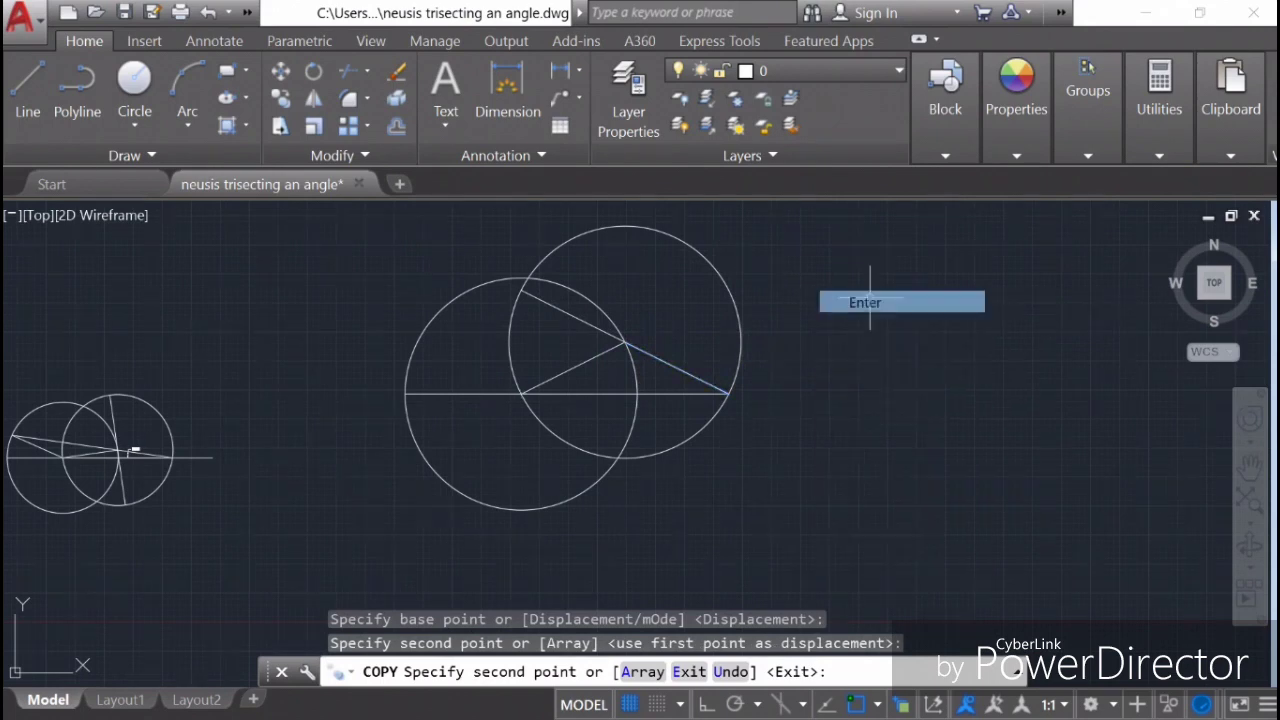
Extend the copied line to the left circle's rim using Extend
{"action": "left_click", "coordinate": [369, 71]}
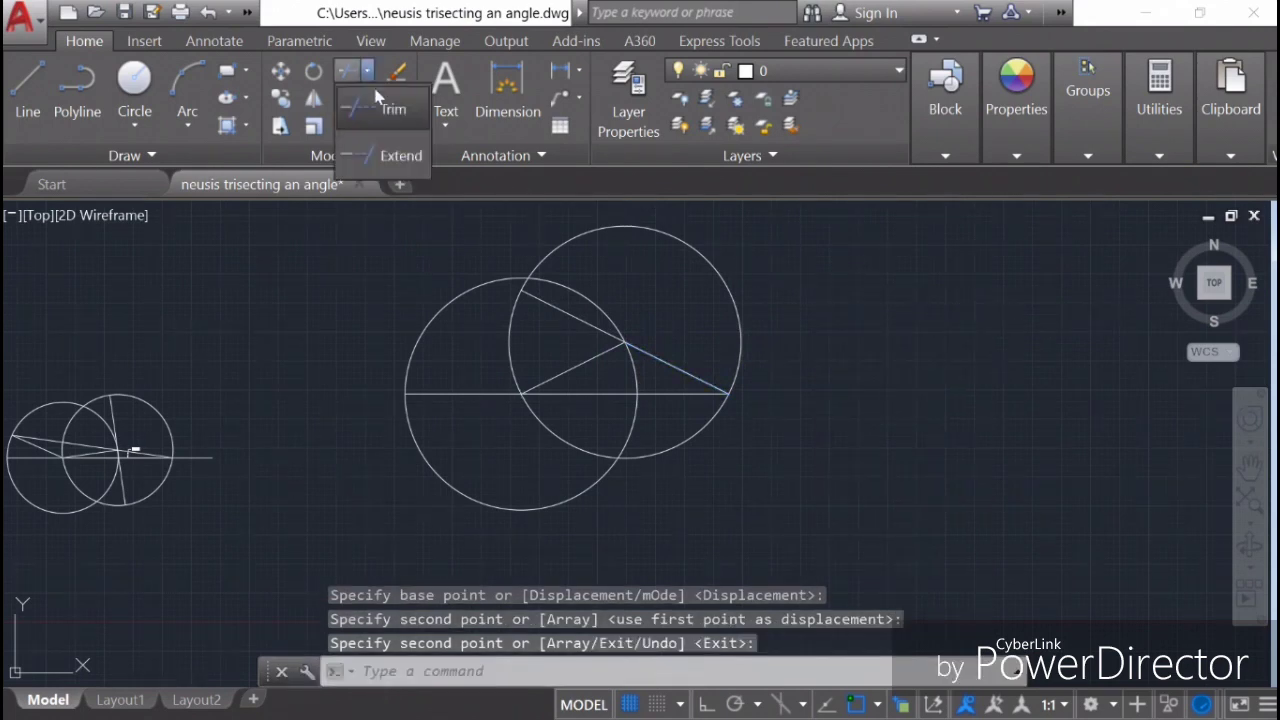
{"action": "left_click", "coordinate": [388, 153]}
{"action": "left_click", "coordinate": [481, 286]}
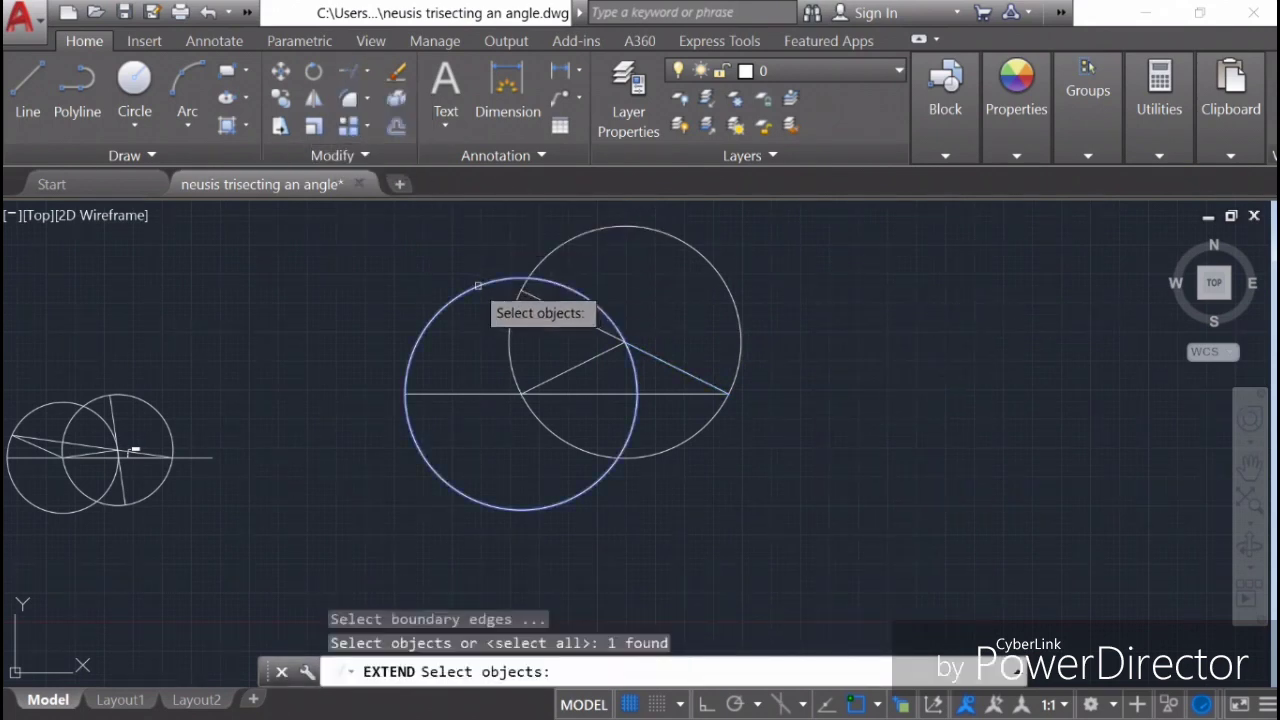
{"action": "key", "text": "Return"}
{"action": "left_click", "coordinate": [548, 302]}
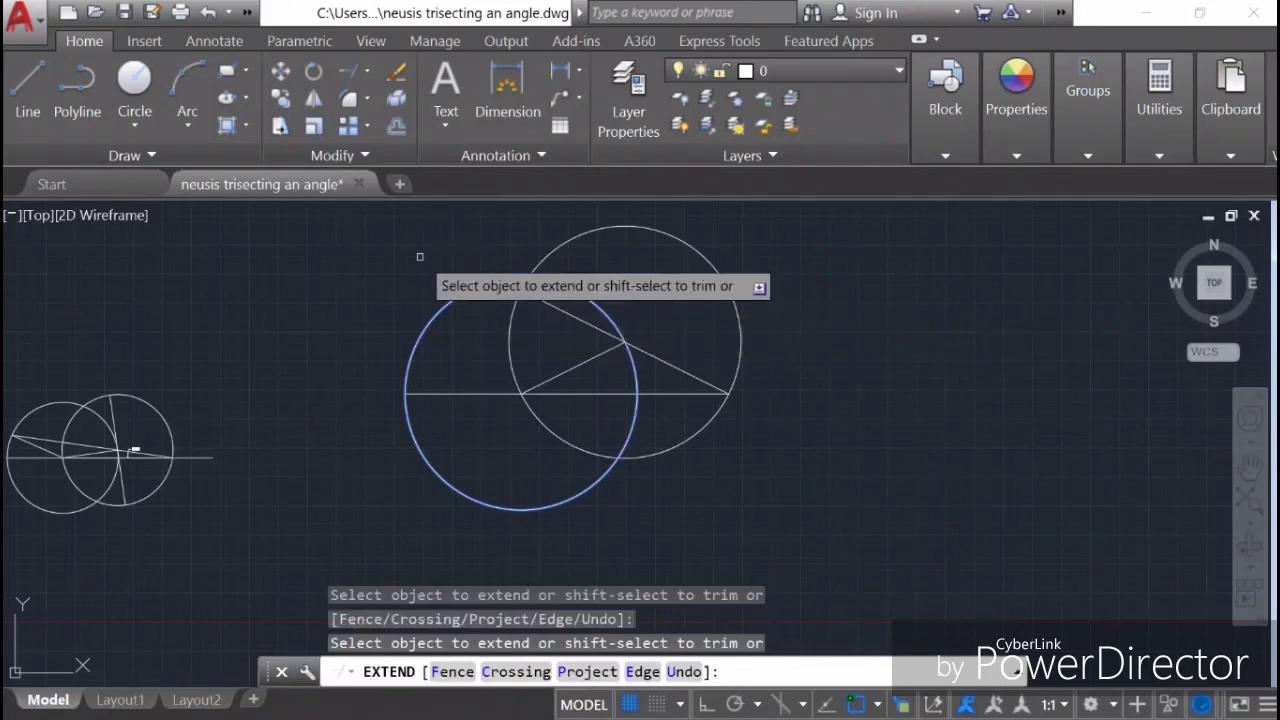
{"action": "right_click", "coordinate": [398, 245]}
{"action": "left_click", "coordinate": [445, 262]}
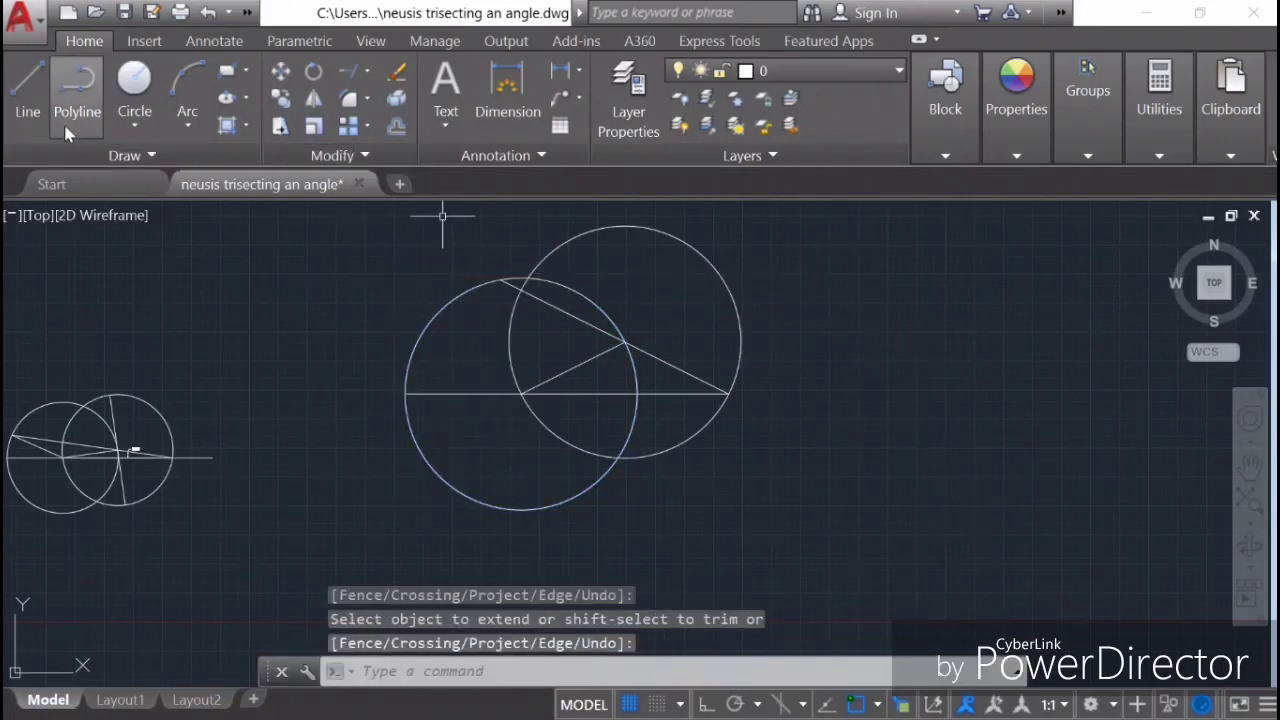
Draw a line from that rim point to the left circle's centre
{"action": "left_click", "coordinate": [27, 80]}
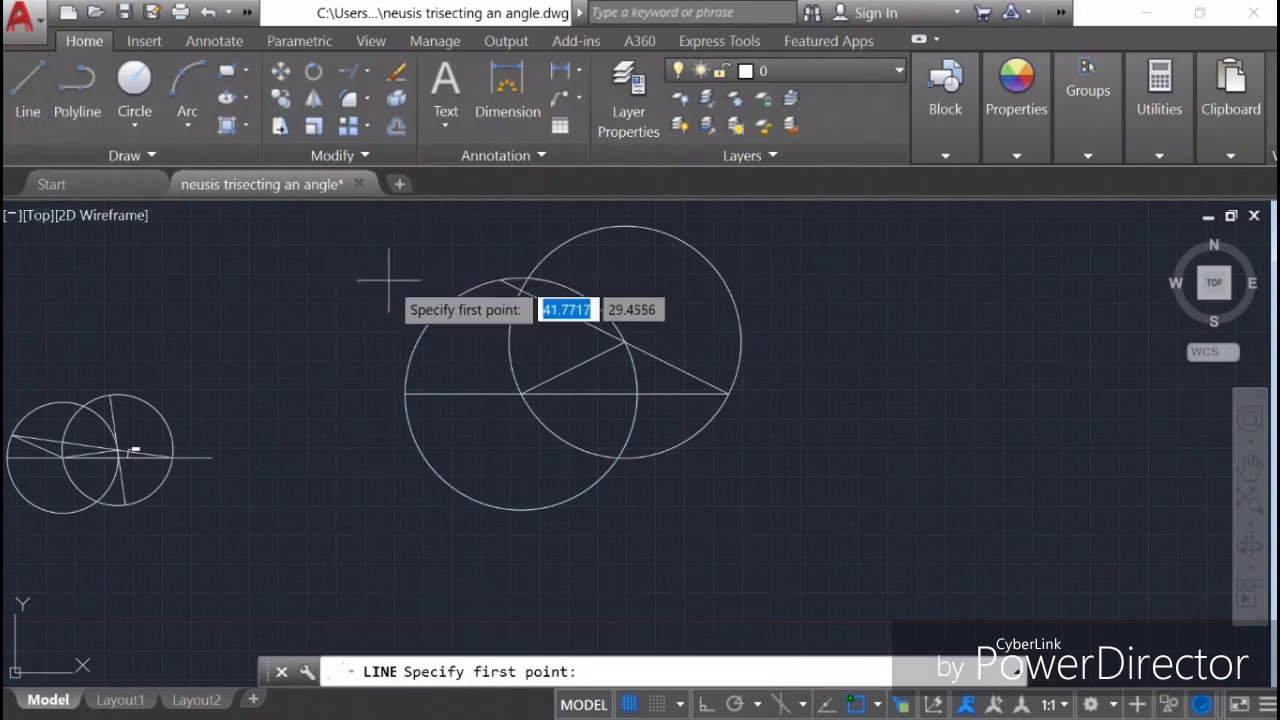
{"action": "left_click", "coordinate": [501, 280]}
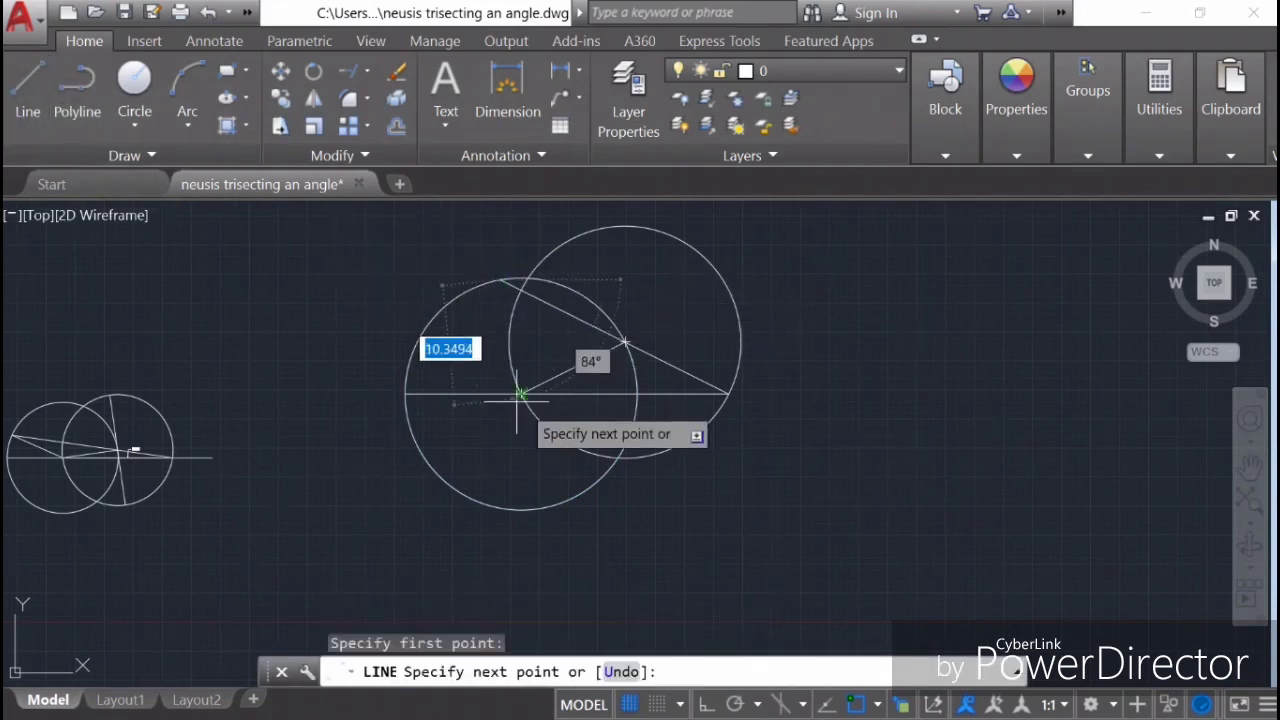
{"action": "left_click", "coordinate": [521, 395]}
{"action": "right_click", "coordinate": [677, 292]}
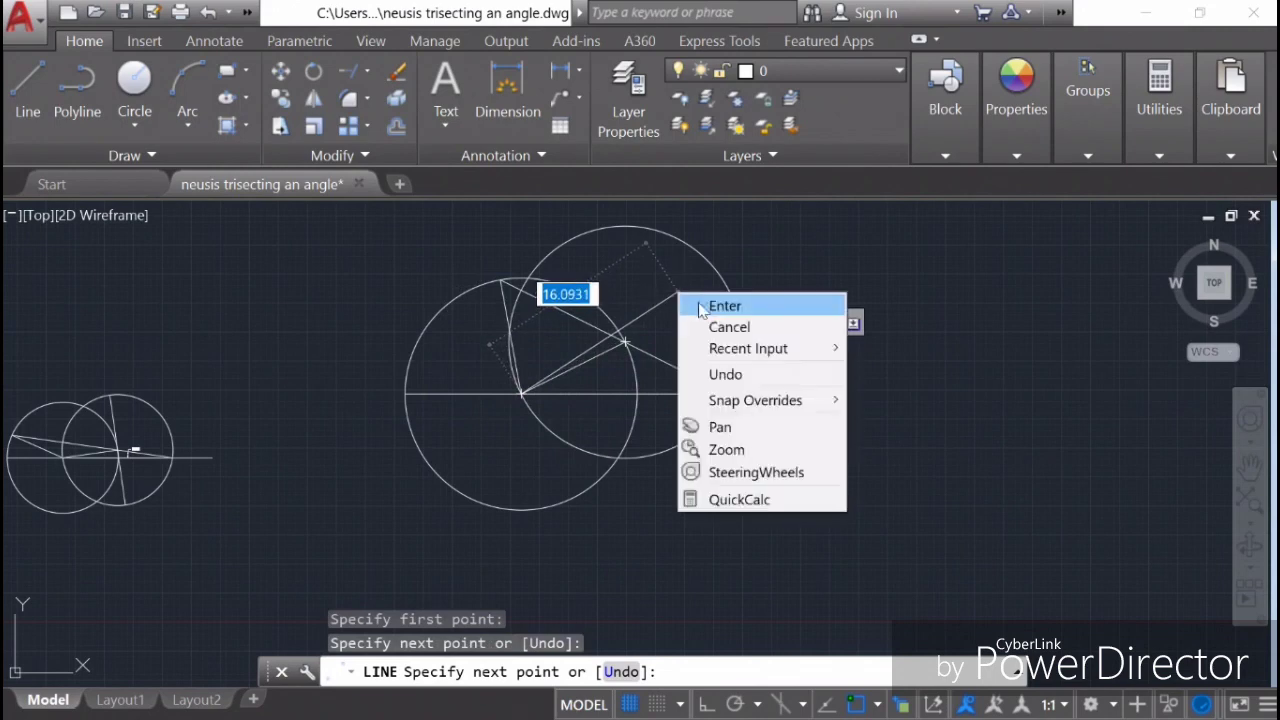
{"action": "left_click", "coordinate": [715, 302]}
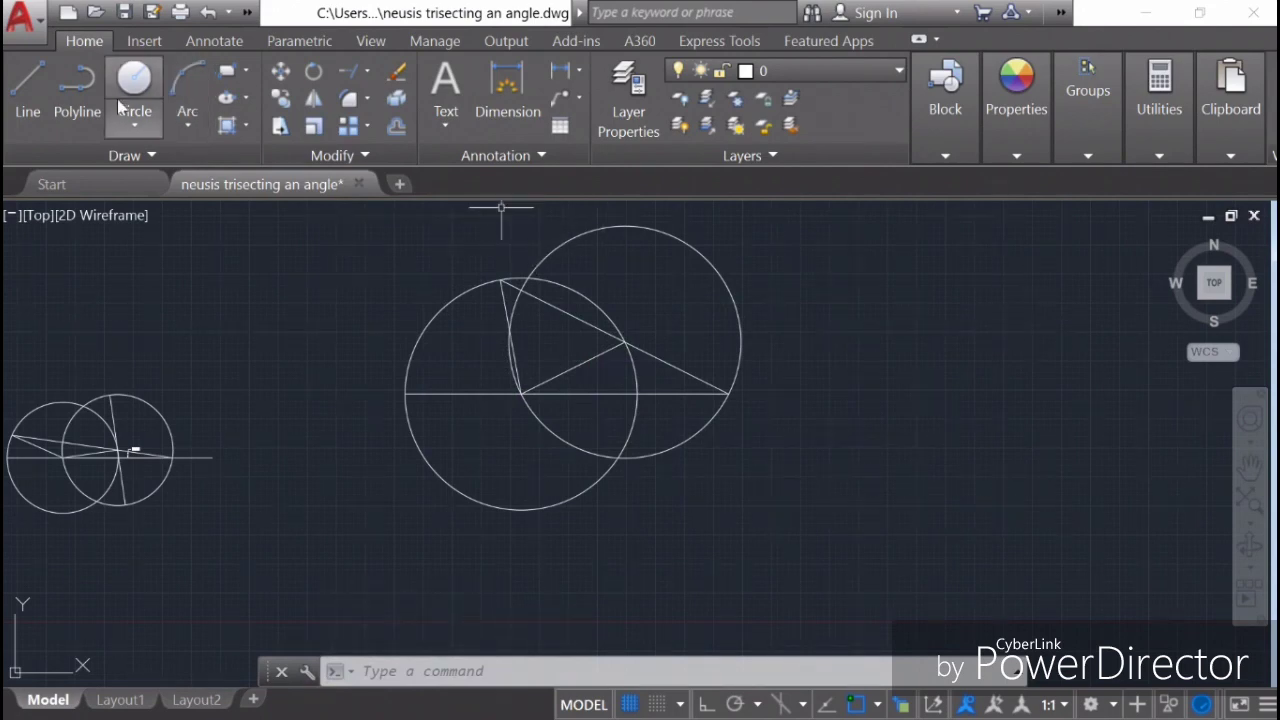
Draw a short line to the tangent point and move it into position
{"action": "left_click", "coordinate": [27, 90]}
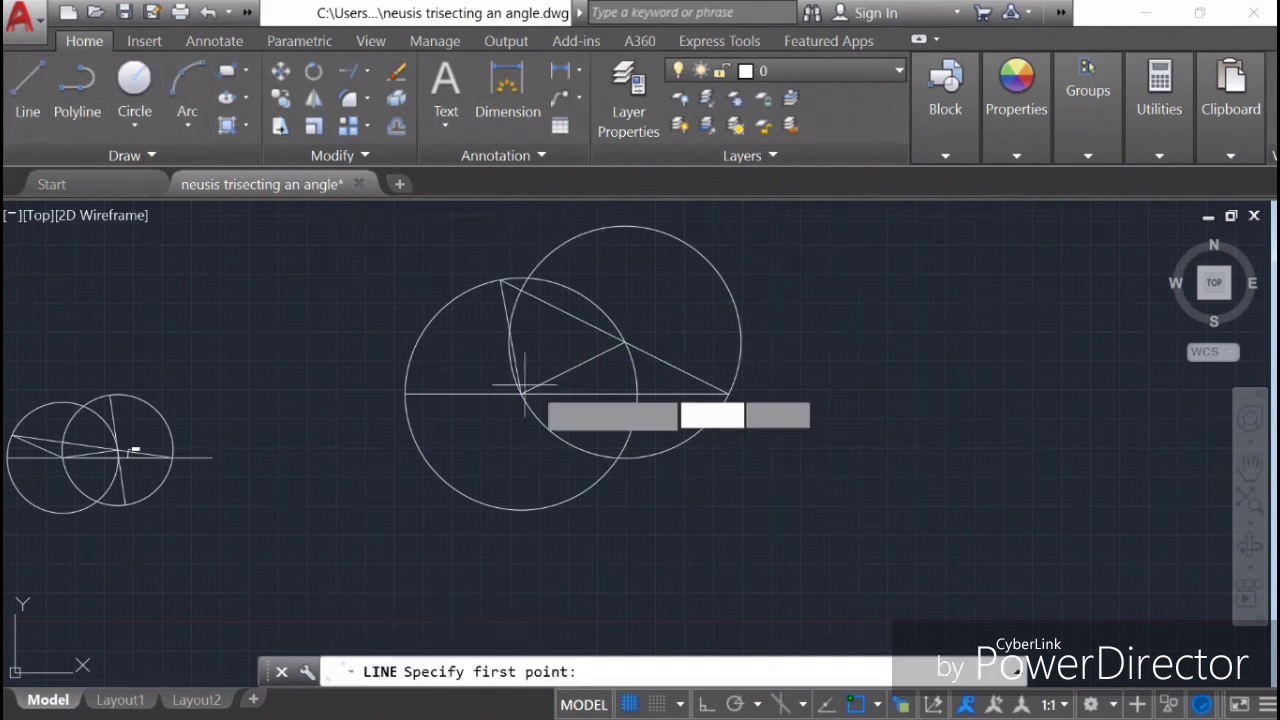
{"action": "left_click", "coordinate": [529, 280]}
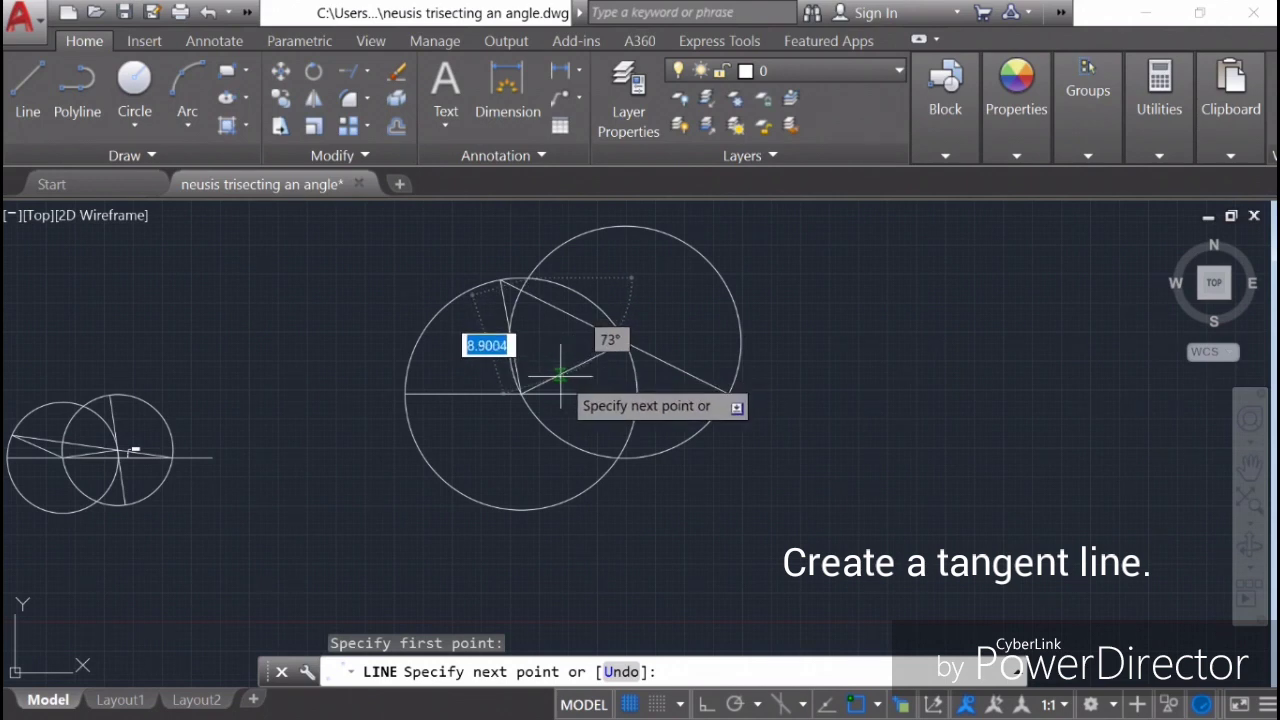
{"action": "left_click", "coordinate": [625, 343]}
{"action": "right_click", "coordinate": [680, 312]}
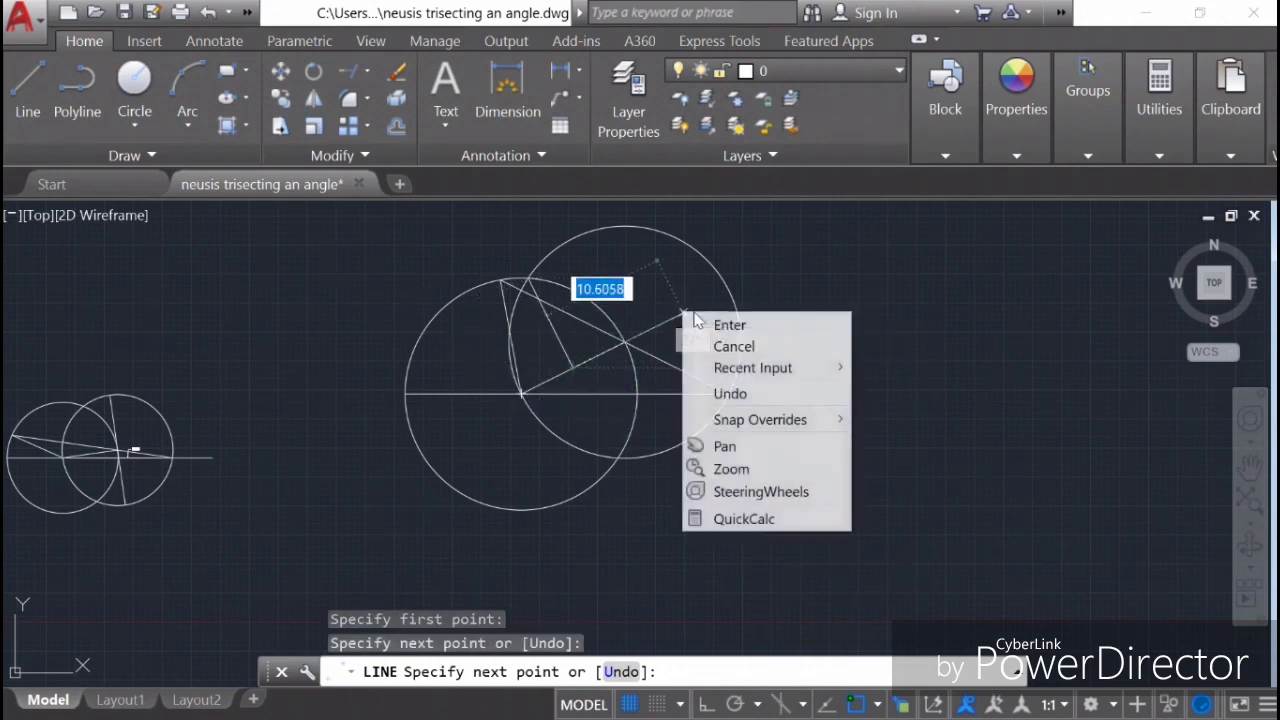
{"action": "left_click", "coordinate": [712, 324]}
{"action": "left_click", "coordinate": [556, 341]}
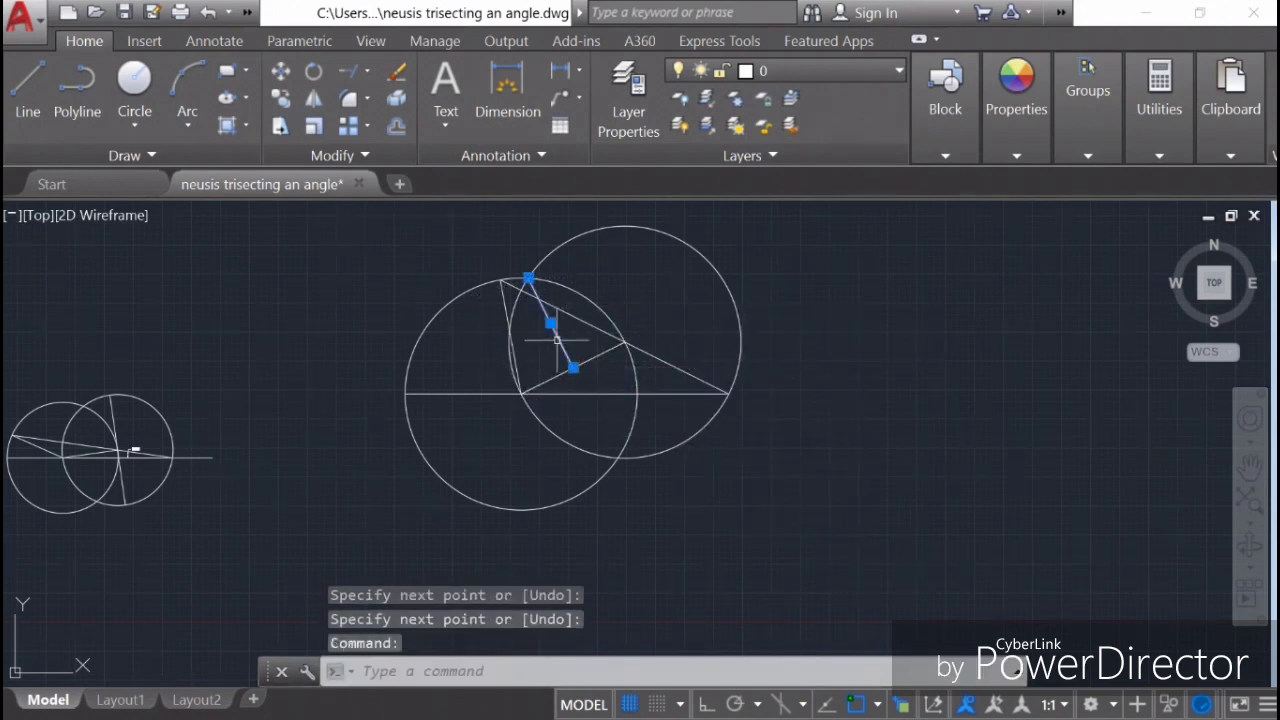
{"action": "right_click", "coordinate": [620, 281]}
{"action": "left_click", "coordinate": [717, 380]}
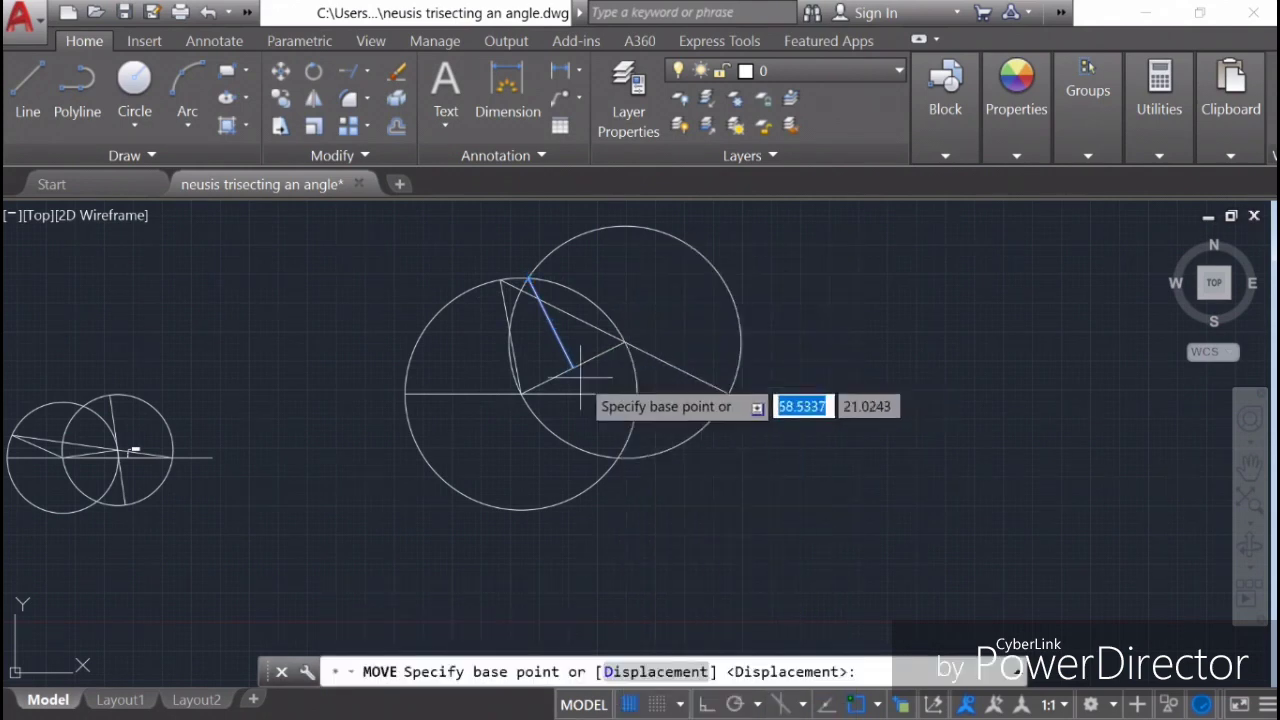
{"action": "left_click", "coordinate": [573, 368]}
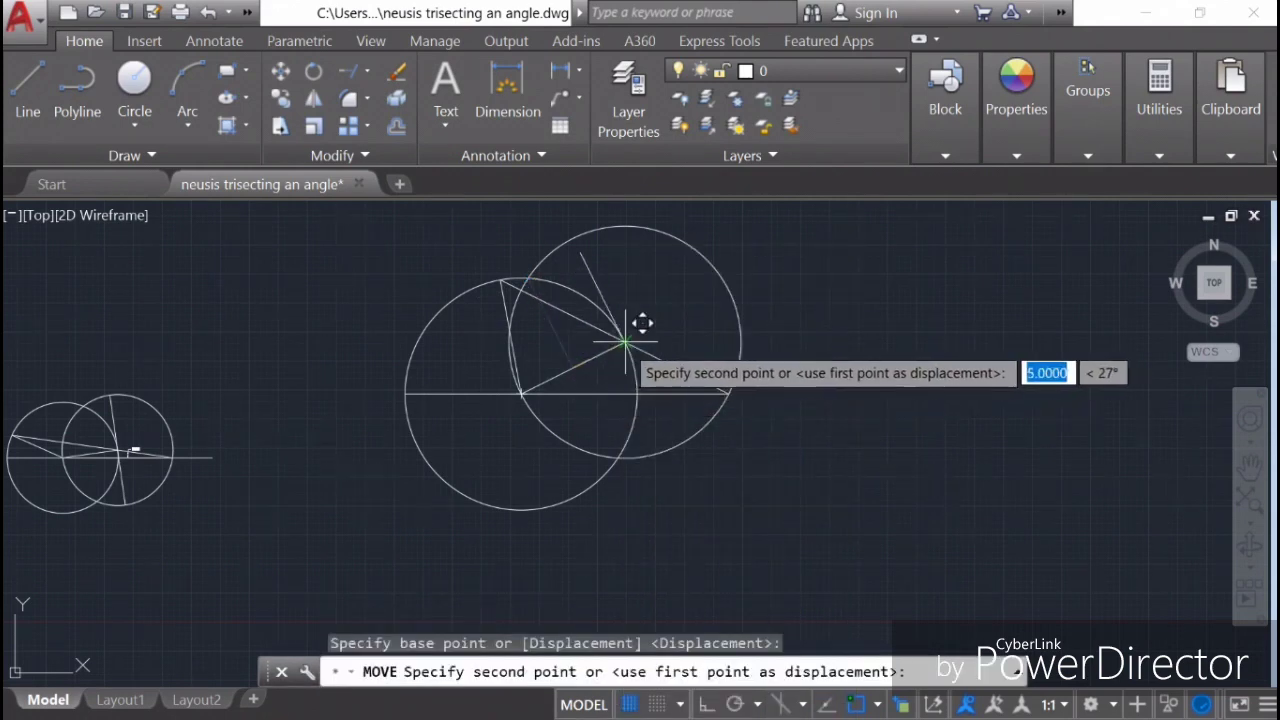
{"action": "left_click", "coordinate": [630, 343]}
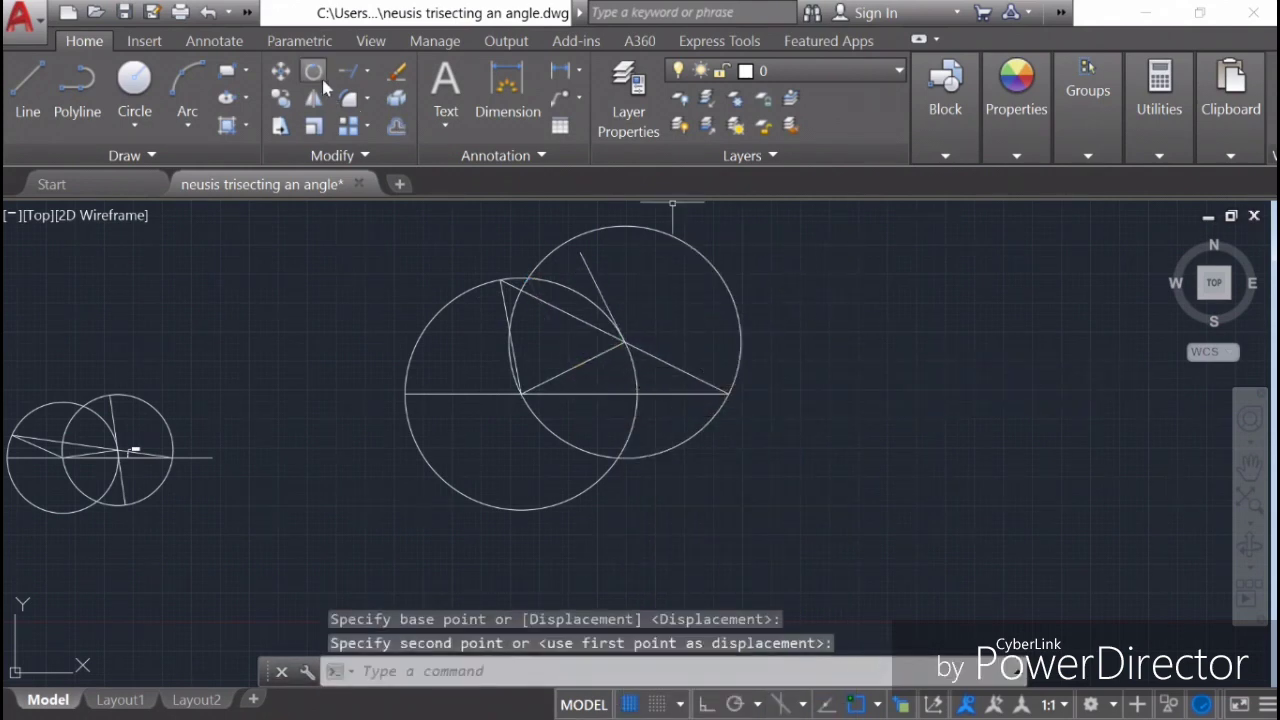
Extend the short line to the right circle's circumference
{"action": "left_click", "coordinate": [368, 70]}
{"action": "left_click", "coordinate": [388, 160]}
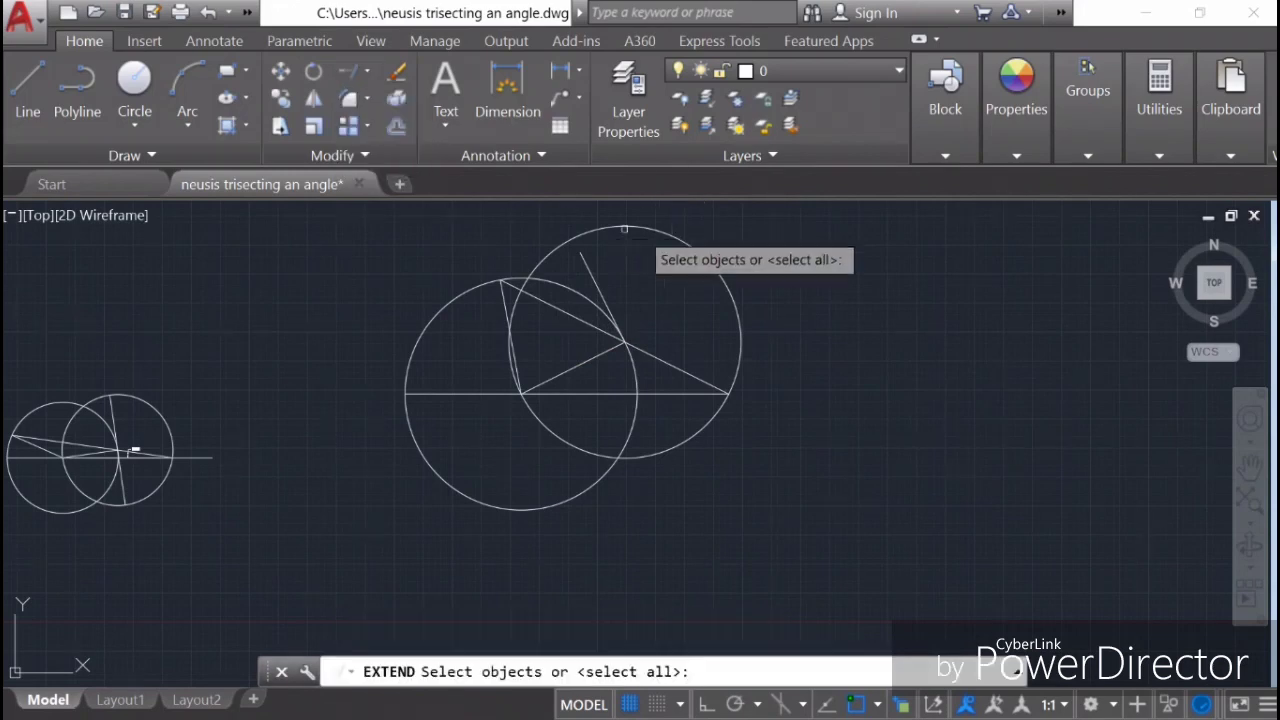
{"action": "left_click", "coordinate": [712, 262]}
{"action": "key", "text": "Return"}
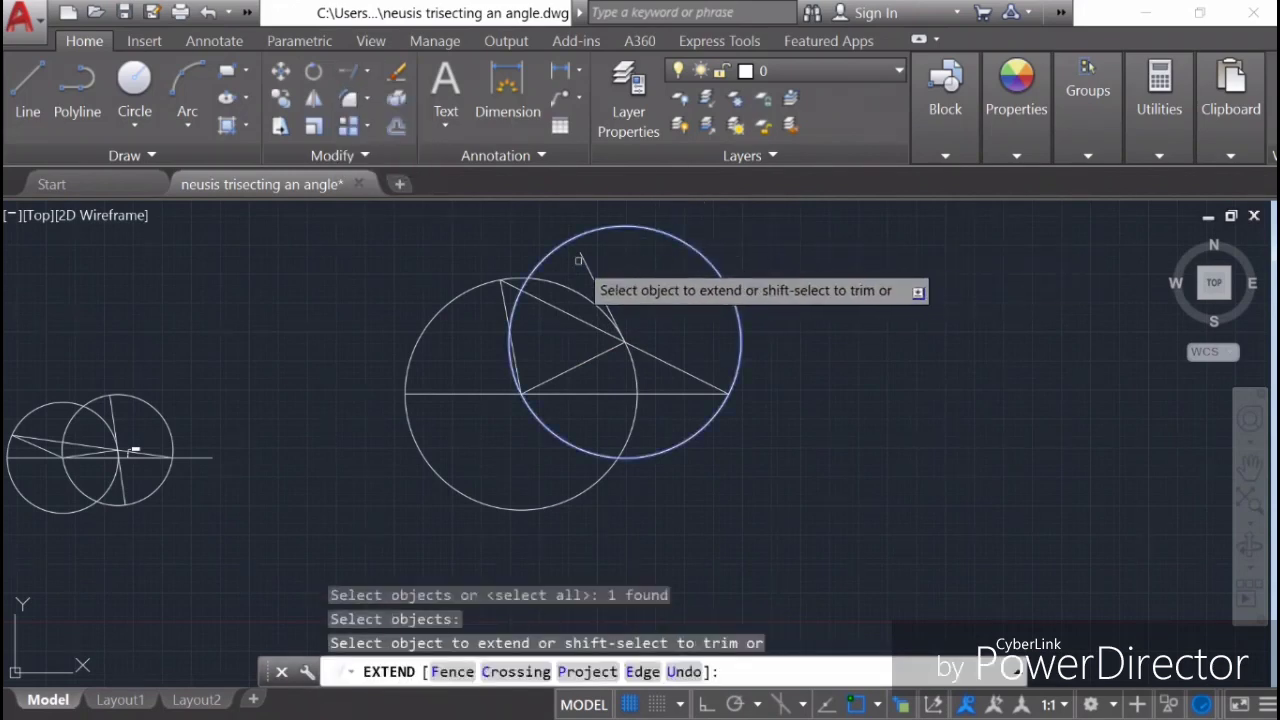
{"action": "left_click", "coordinate": [583, 262]}
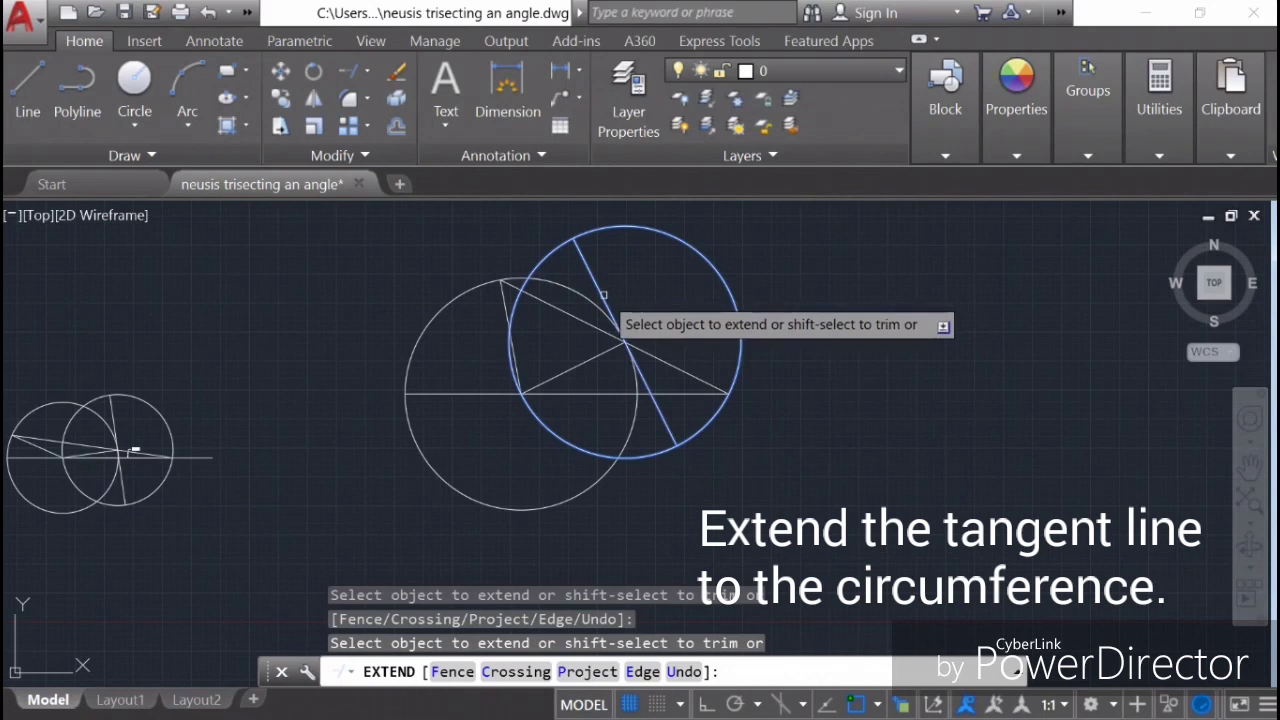
{"action": "right_click", "coordinate": [829, 248]}
{"action": "left_click", "coordinate": [875, 259]}
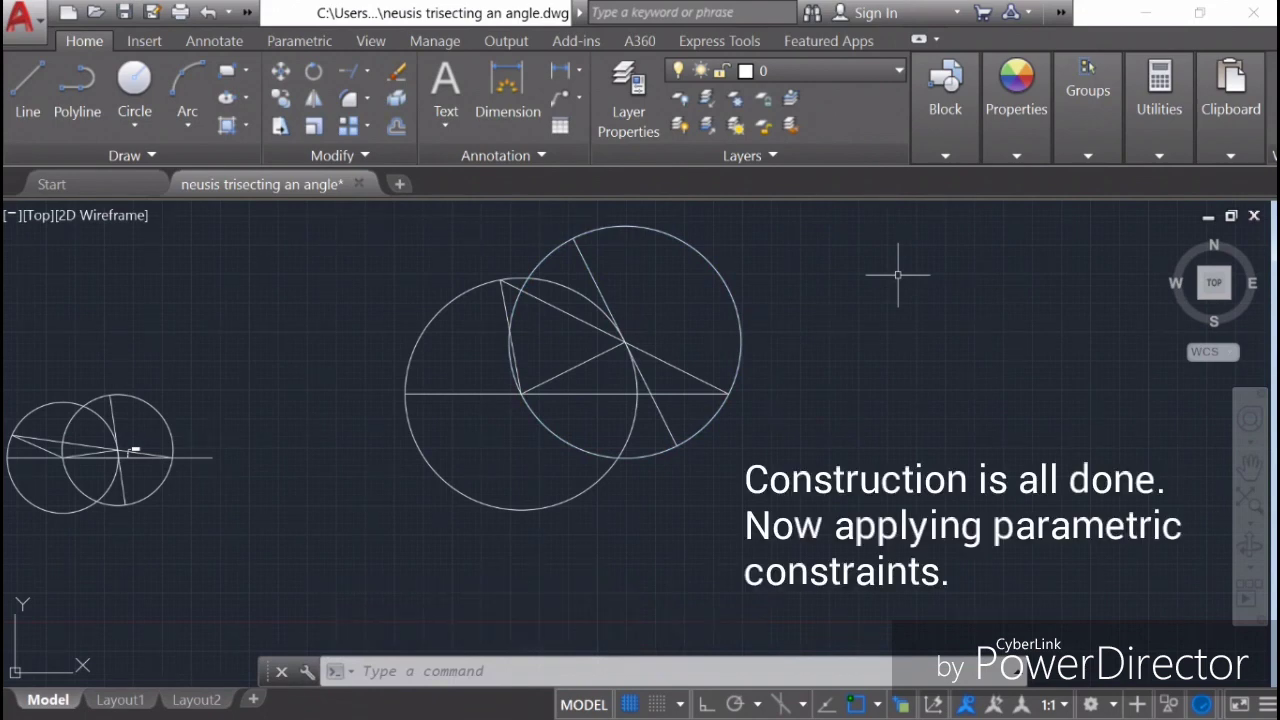
Apply a Fix constraint to the left circle's centre point
{"action": "left_click", "coordinate": [308, 41]}
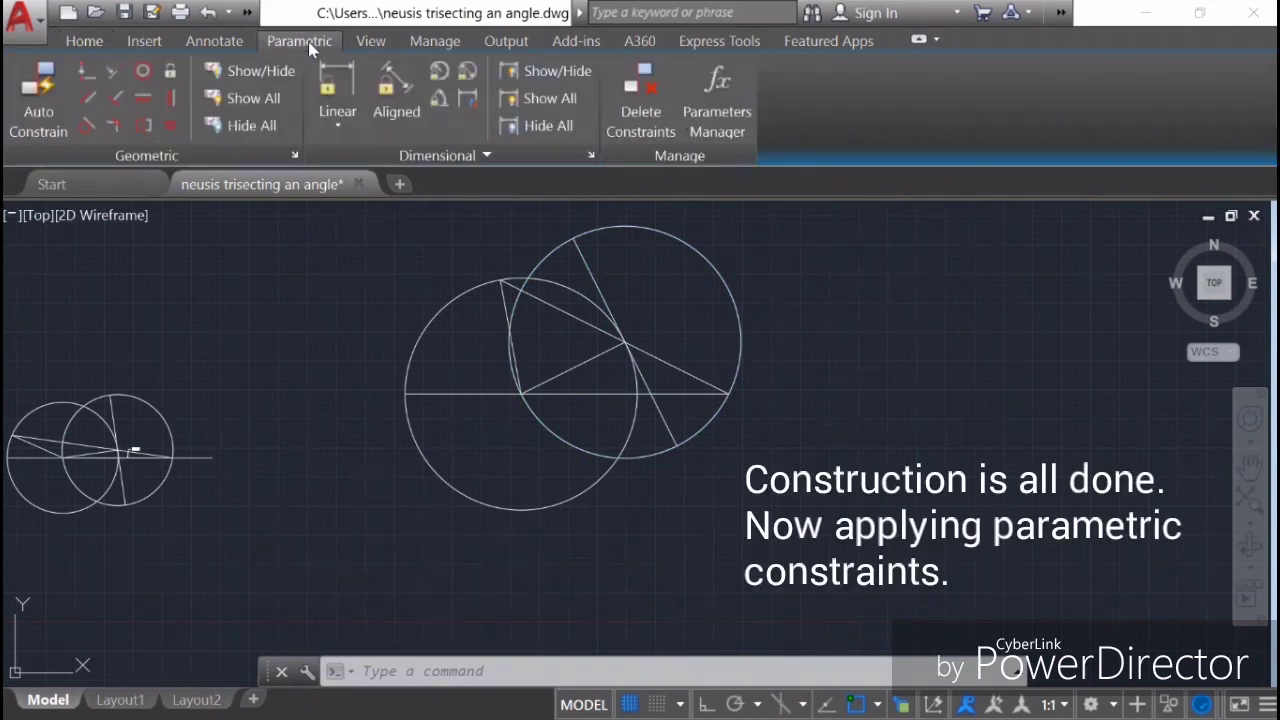
{"action": "left_click", "coordinate": [171, 70]}
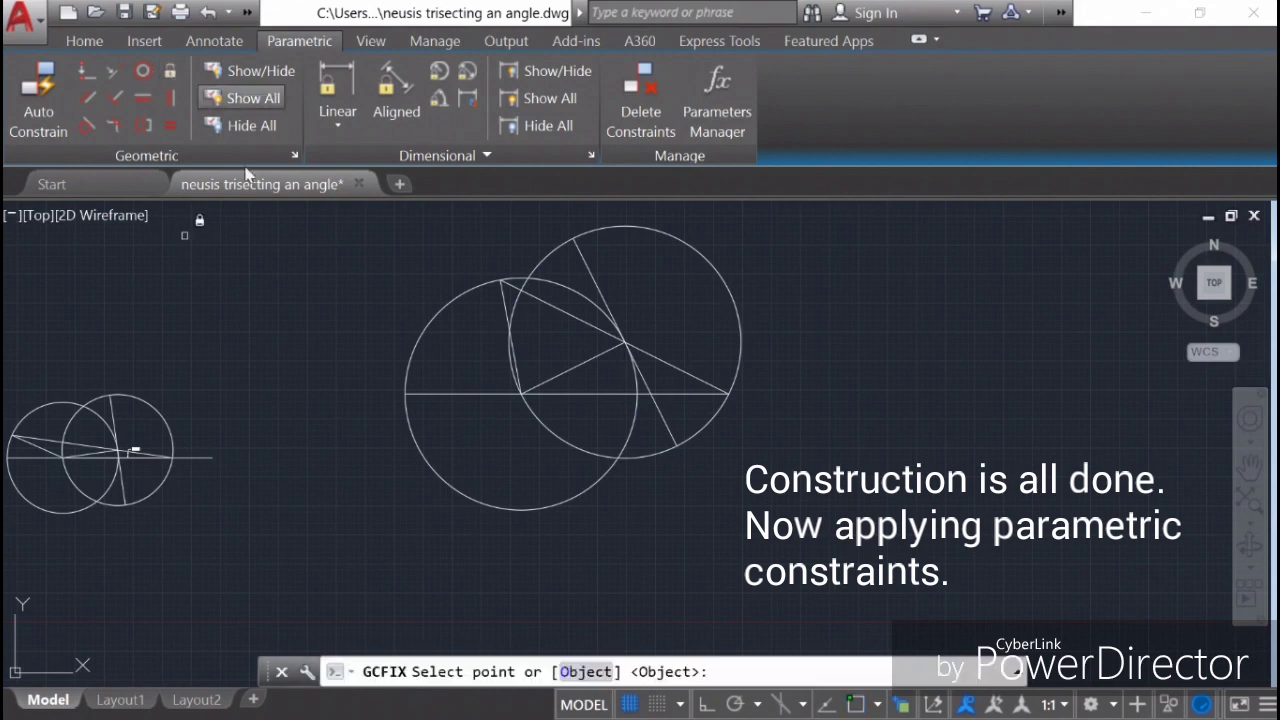
{"action": "left_click", "coordinate": [414, 346]}
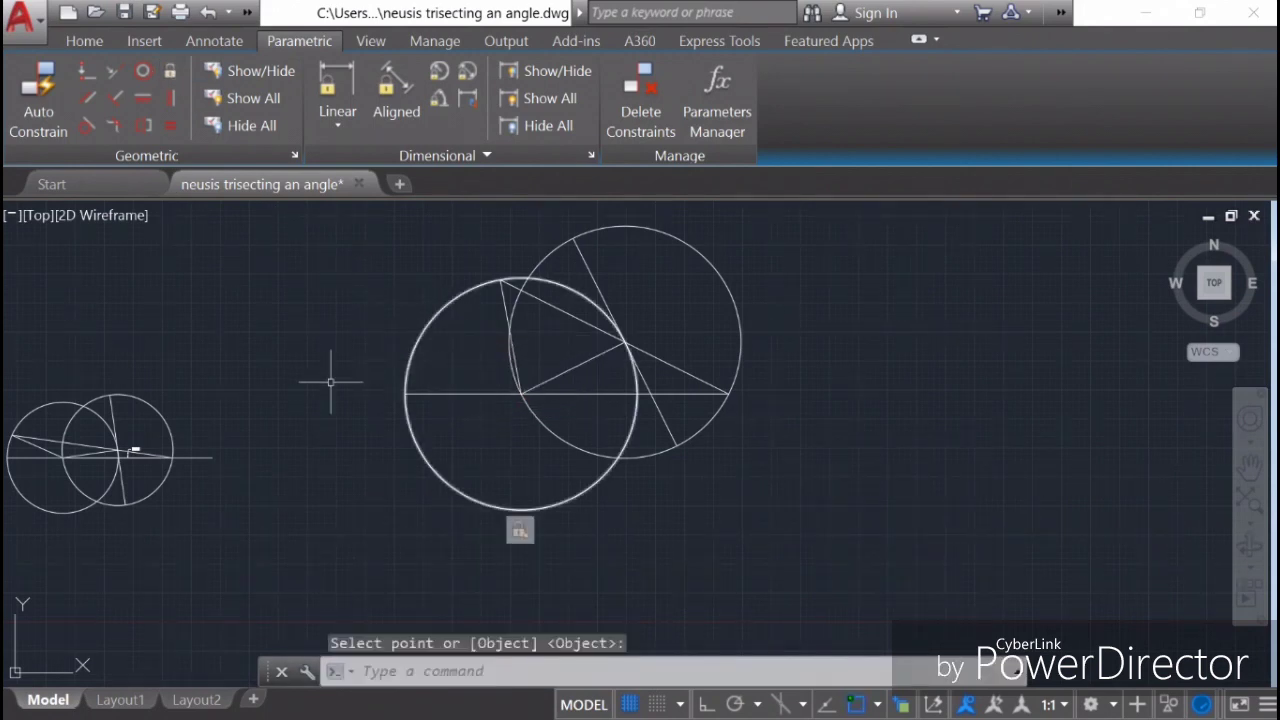
Apply Horizontal constraints to the left, middle and right base-line segments
{"action": "left_click", "coordinate": [146, 94]}
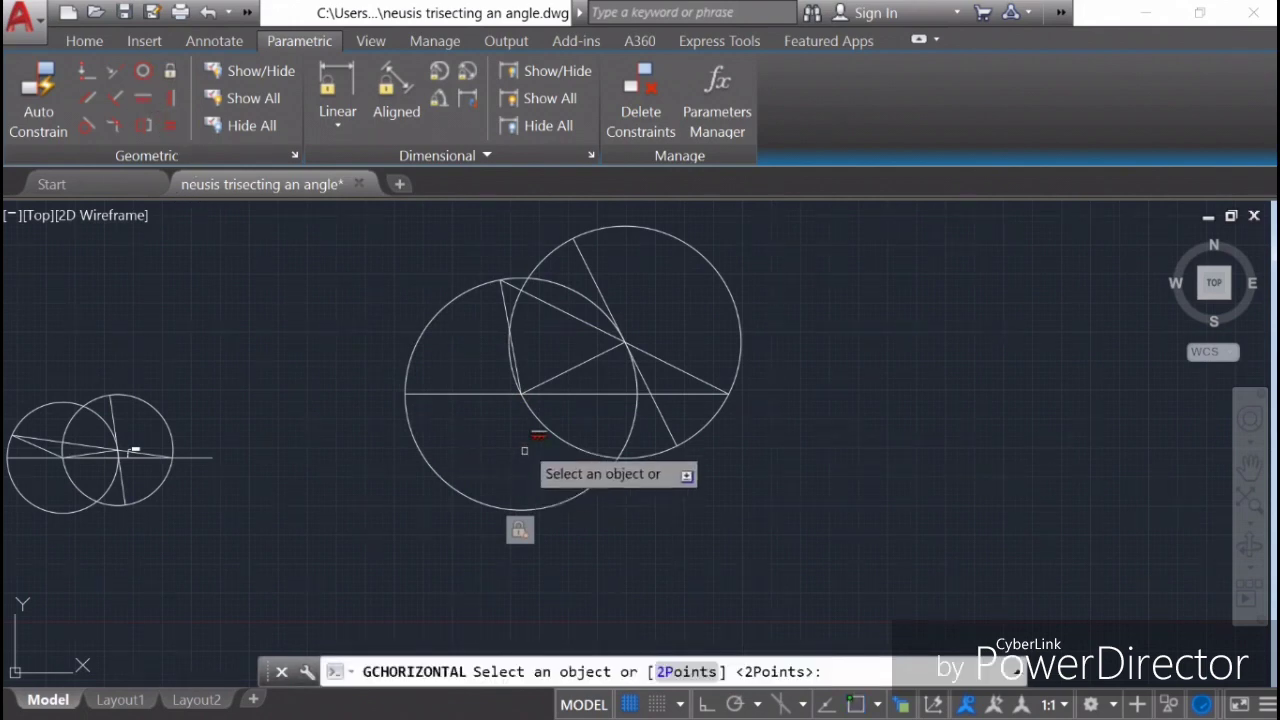
{"action": "left_click", "coordinate": [475, 395]}
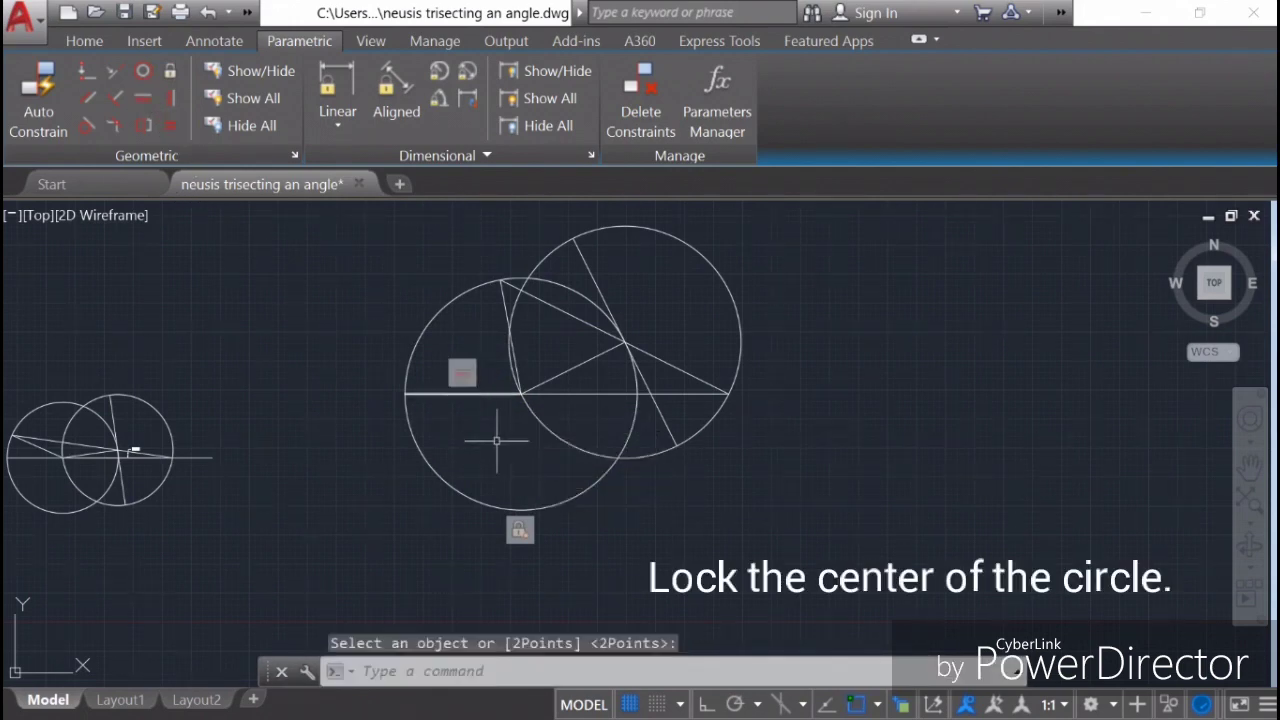
{"action": "right_click", "coordinate": [866, 290]}
{"action": "left_click", "coordinate": [930, 310]}
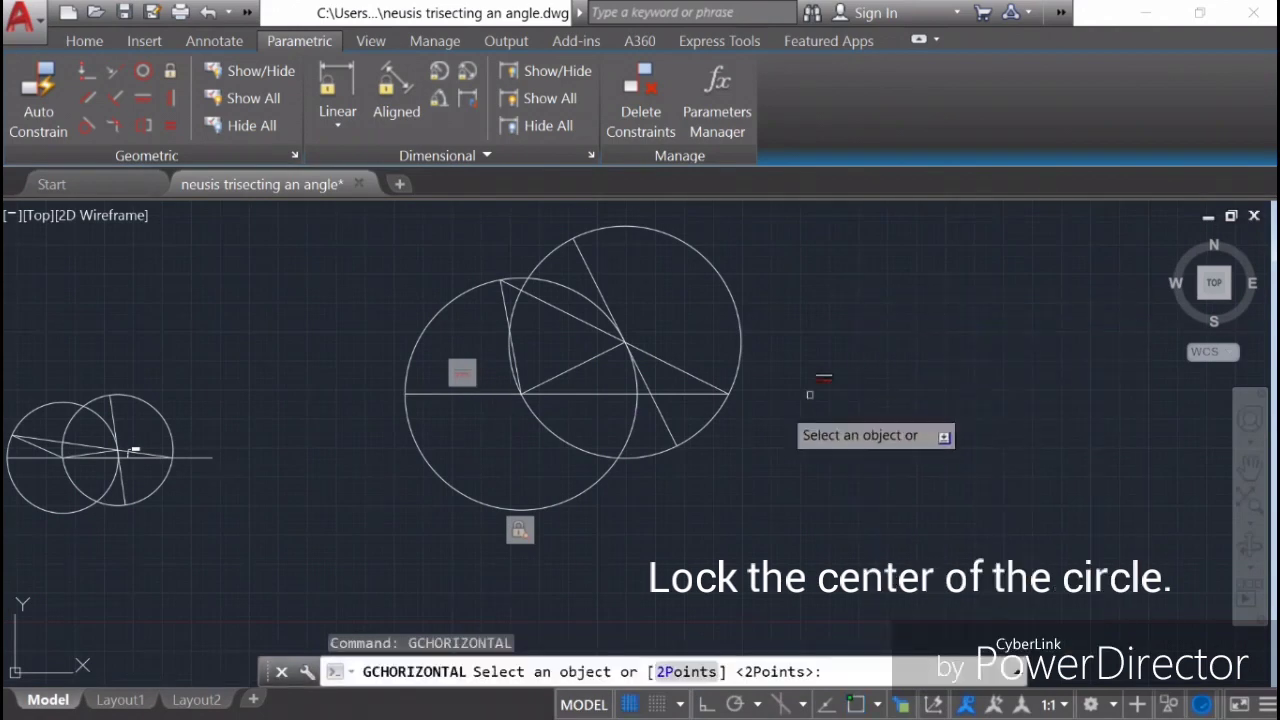
{"action": "left_click", "coordinate": [590, 394]}
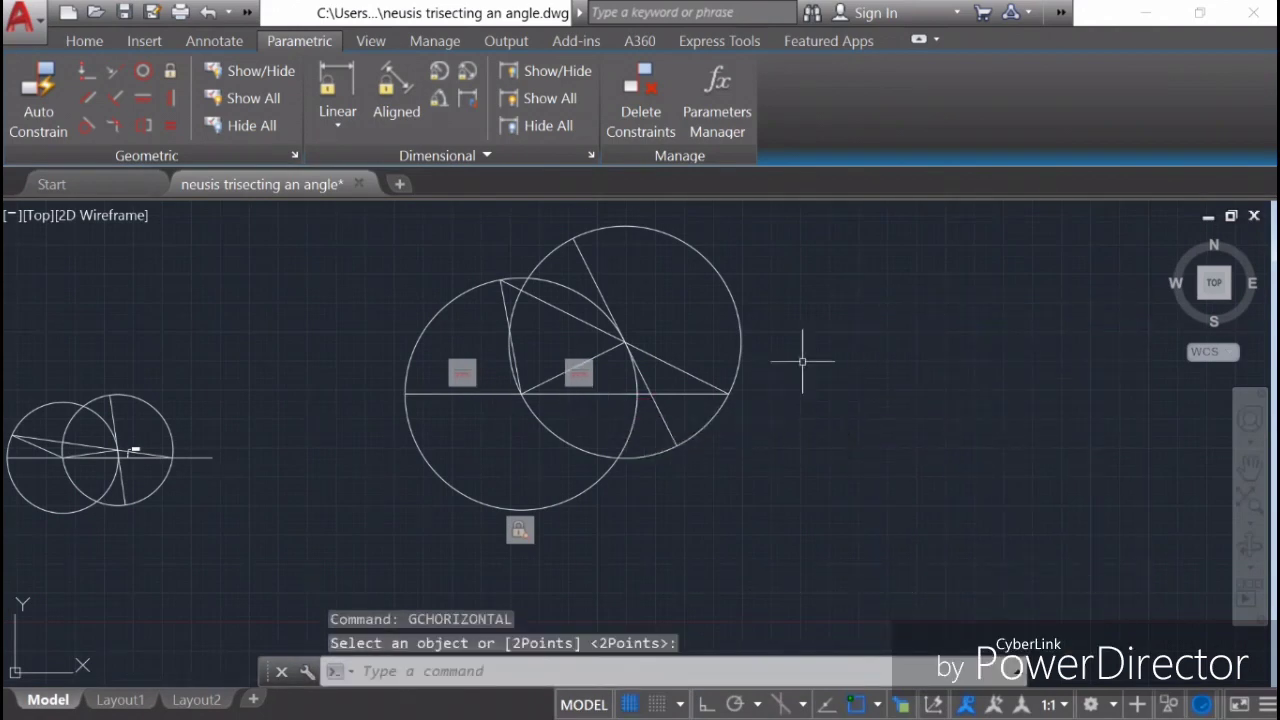
{"action": "right_click", "coordinate": [880, 308]}
{"action": "left_click", "coordinate": [935, 322]}
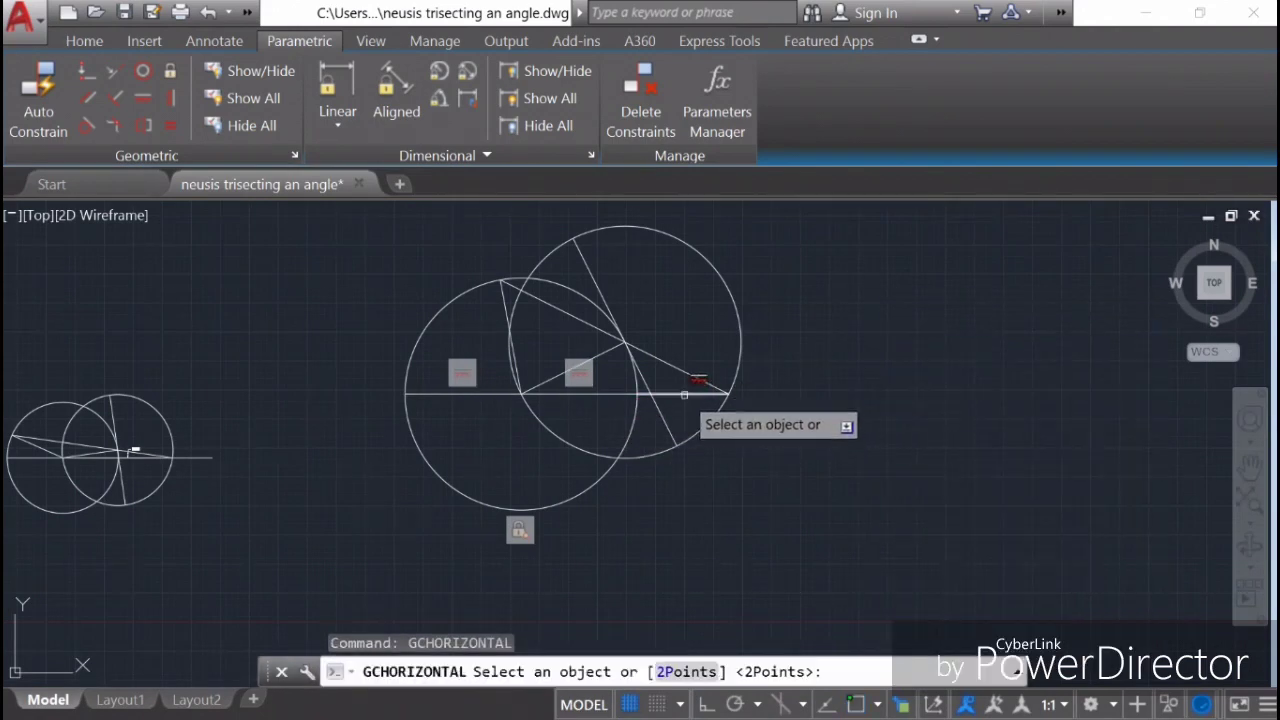
{"action": "left_click", "coordinate": [684, 394]}
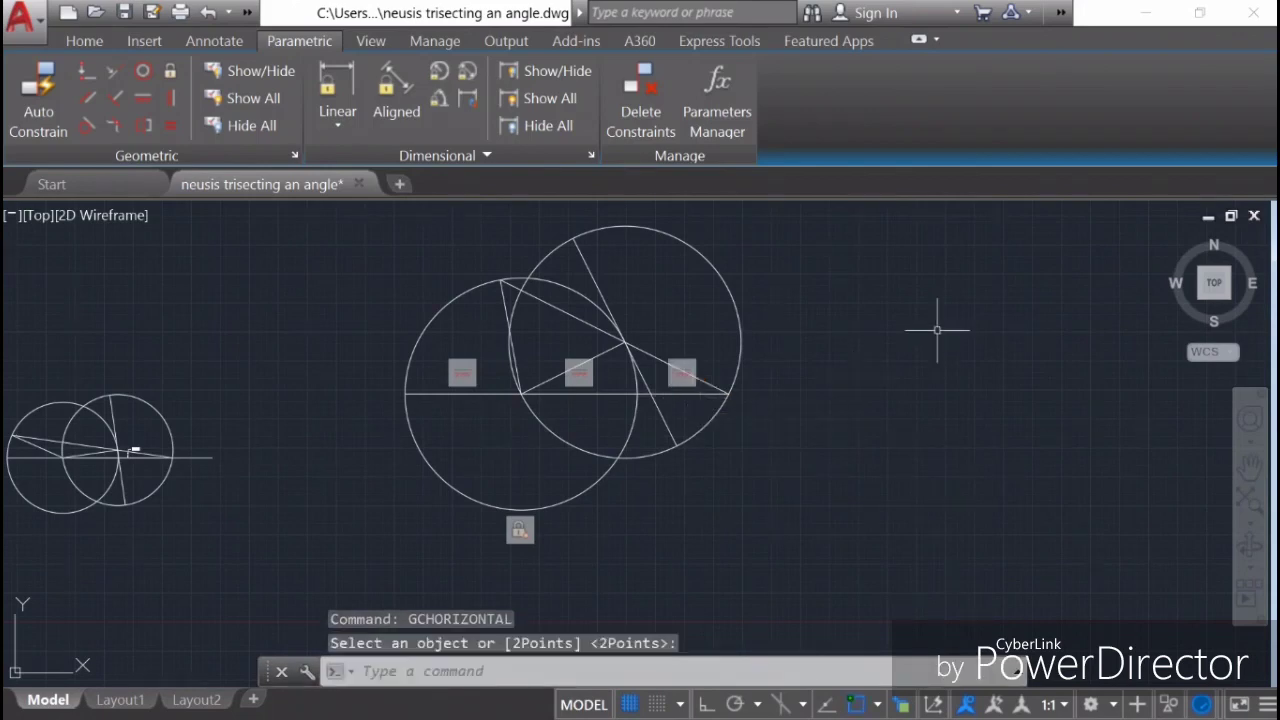
Add a radius constraint of 10.0000 (rad3) to the left circle
{"action": "left_click", "coordinate": [439, 71]}
{"action": "left_click", "coordinate": [467, 280]}
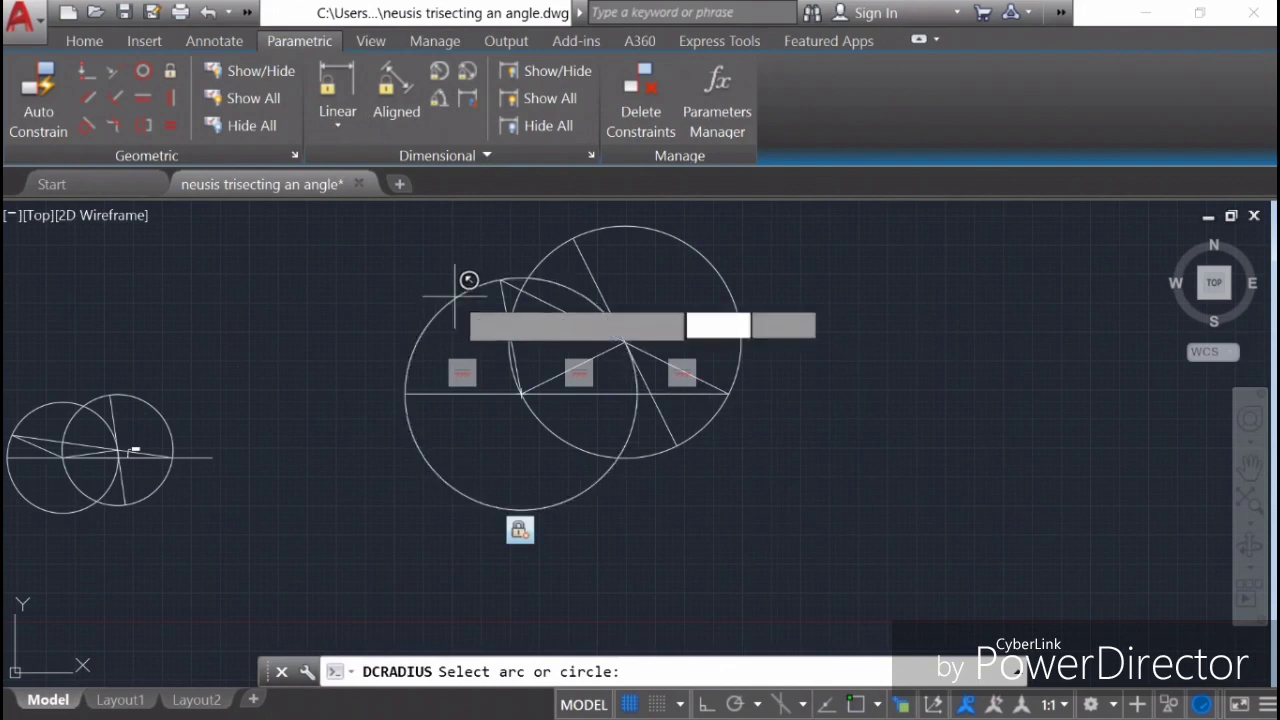
{"action": "left_click", "coordinate": [333, 434]}
{"action": "left_click", "coordinate": [390, 530]}
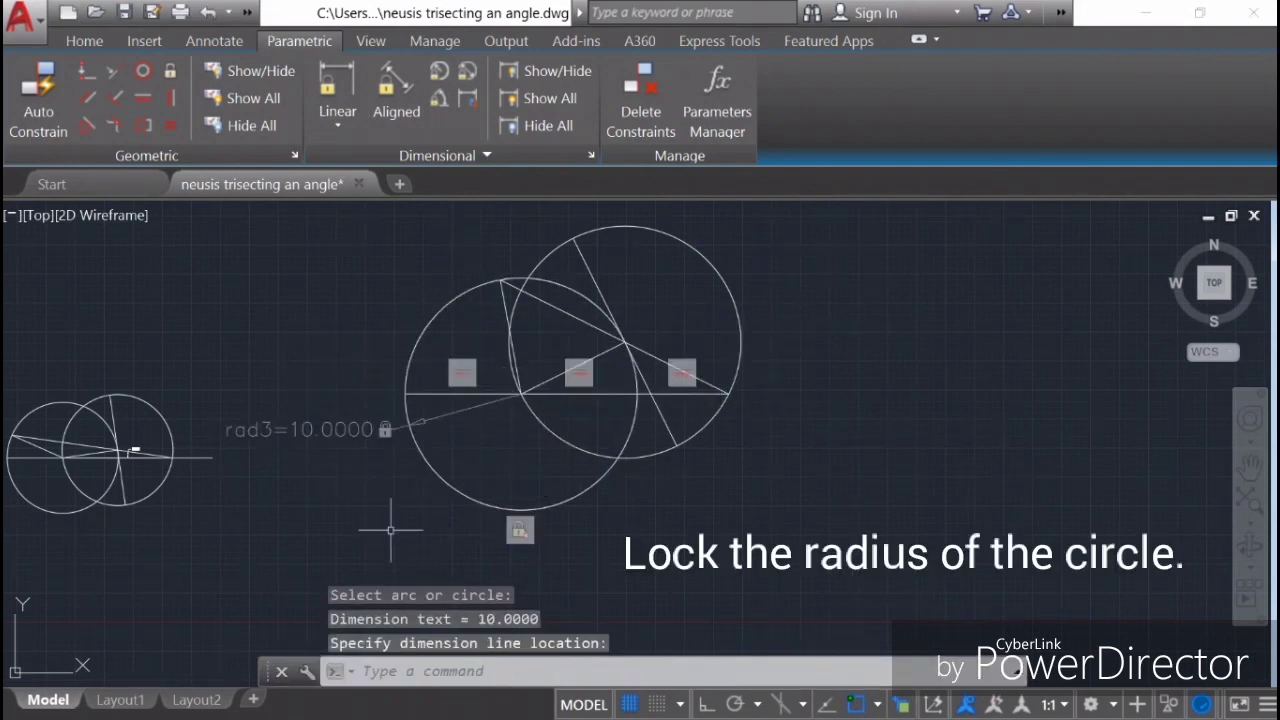
Constrain the right circle to be equal to the left circle
{"action": "left_click", "coordinate": [172, 127]}
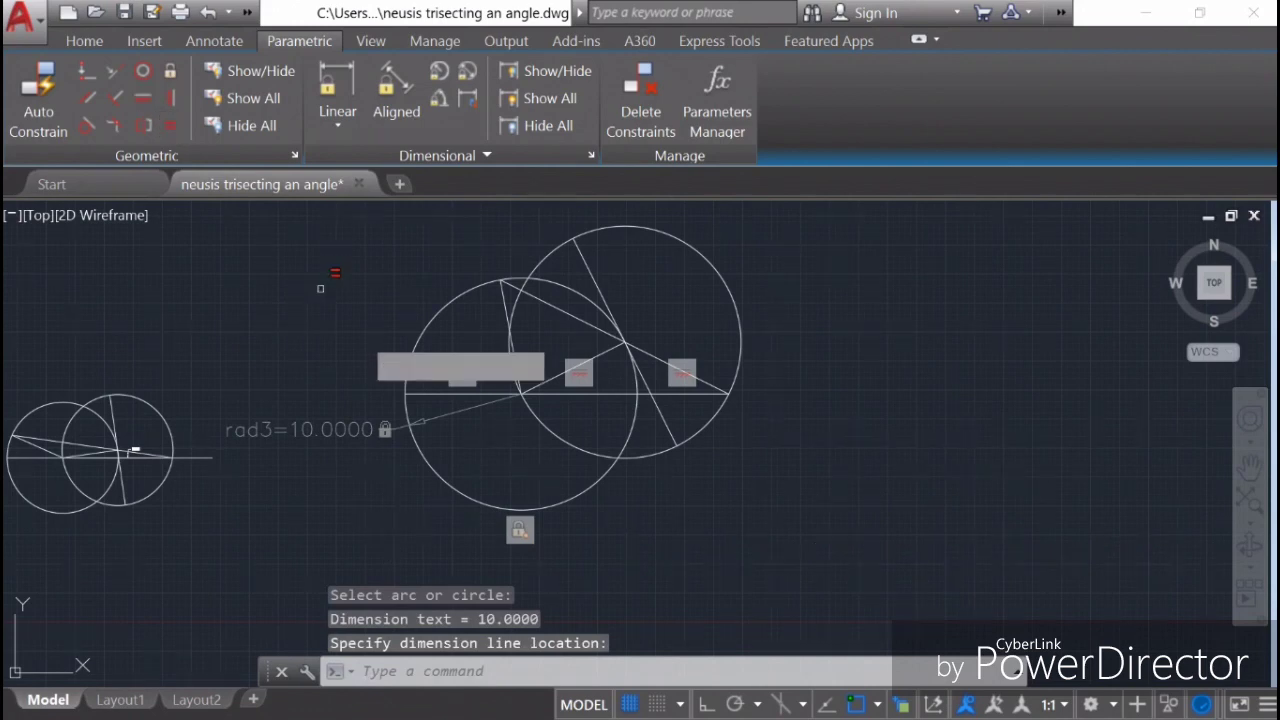
{"action": "left_click", "coordinate": [440, 478]}
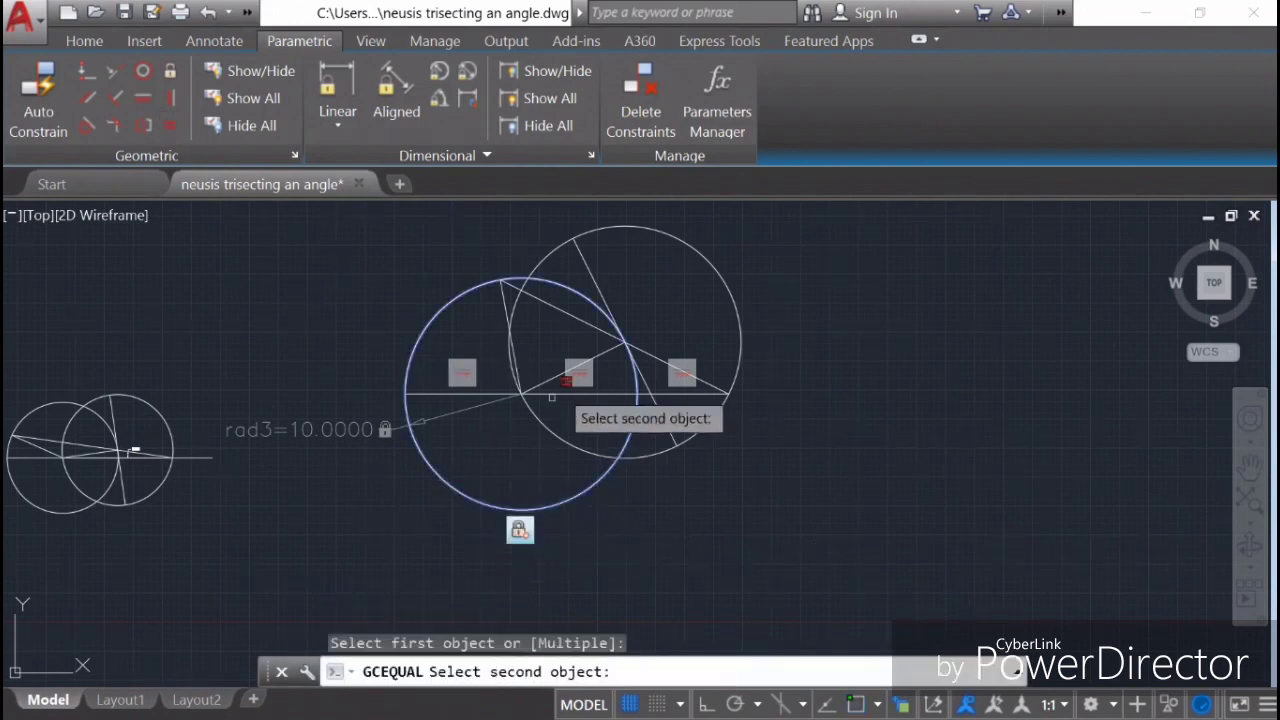
{"action": "left_click", "coordinate": [680, 240]}
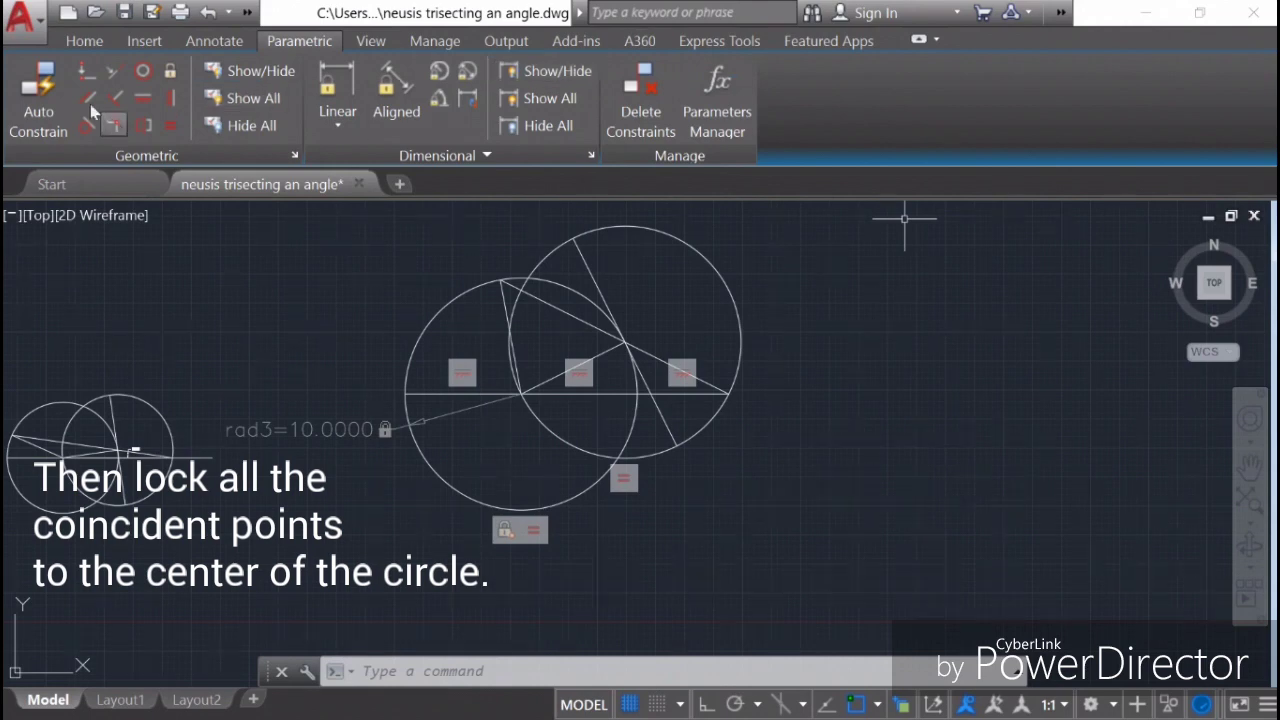
Make the base-line point and the line's end coincide with the circle centre
{"action": "key", "text": "ctrl+z"}
{"action": "left_click", "coordinate": [85, 72]}
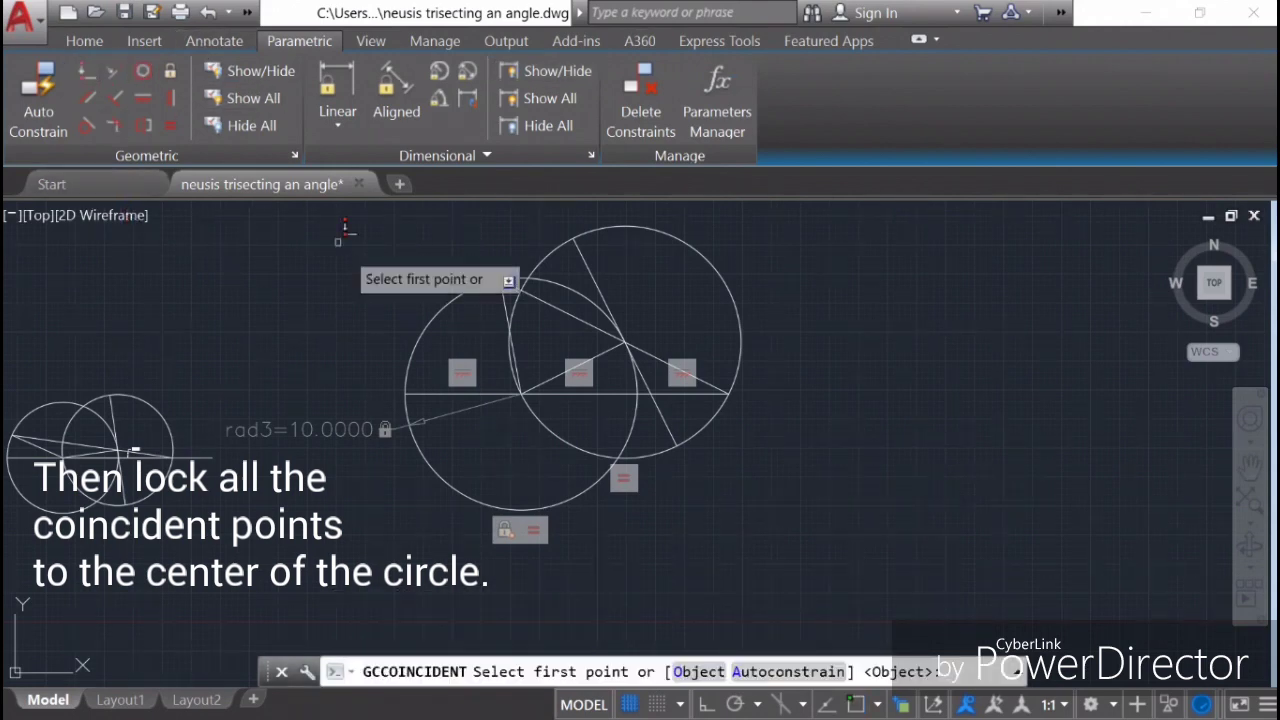
{"action": "left_click", "coordinate": [447, 295]}
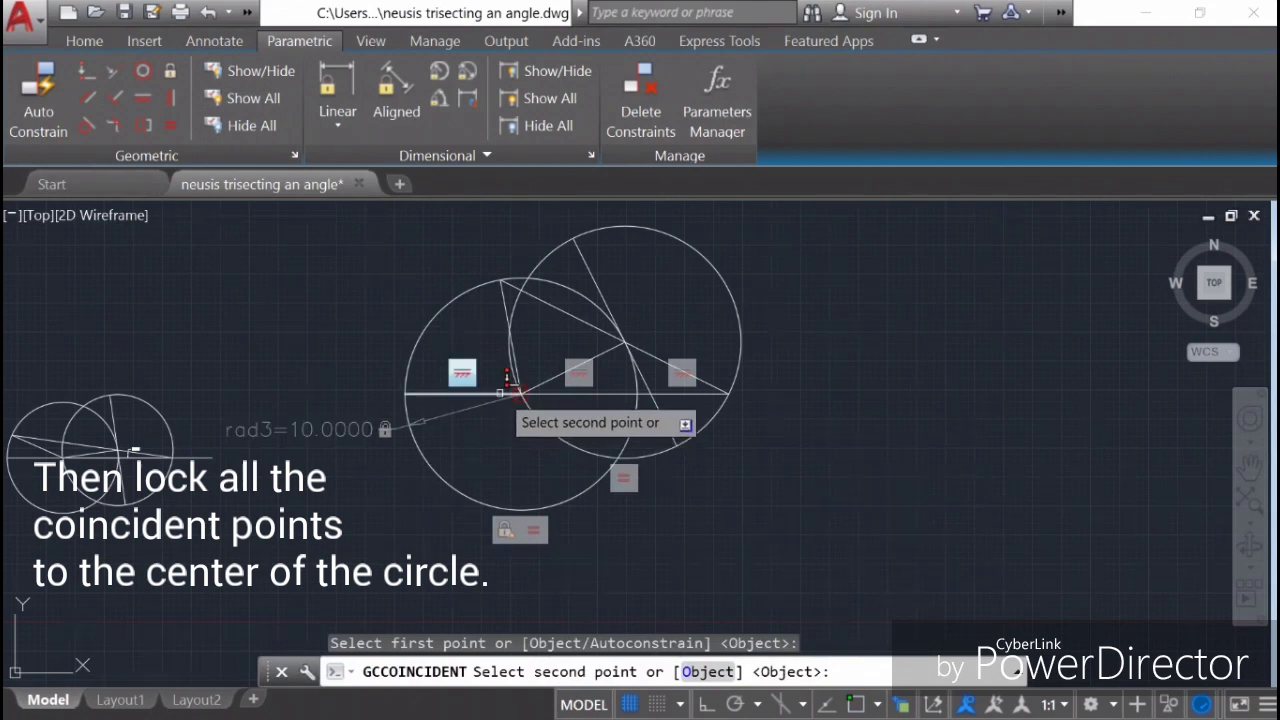
{"action": "left_click", "coordinate": [509, 384]}
{"action": "right_click", "coordinate": [377, 238]}
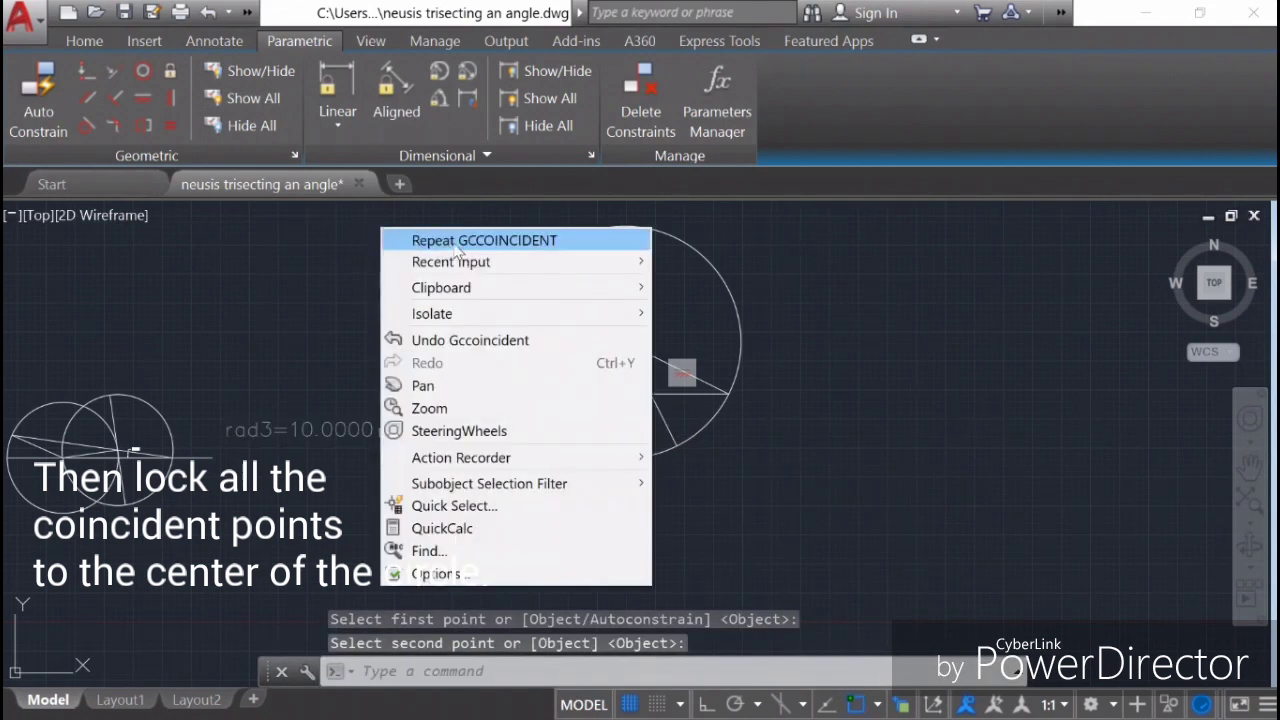
{"action": "left_click", "coordinate": [466, 240]}
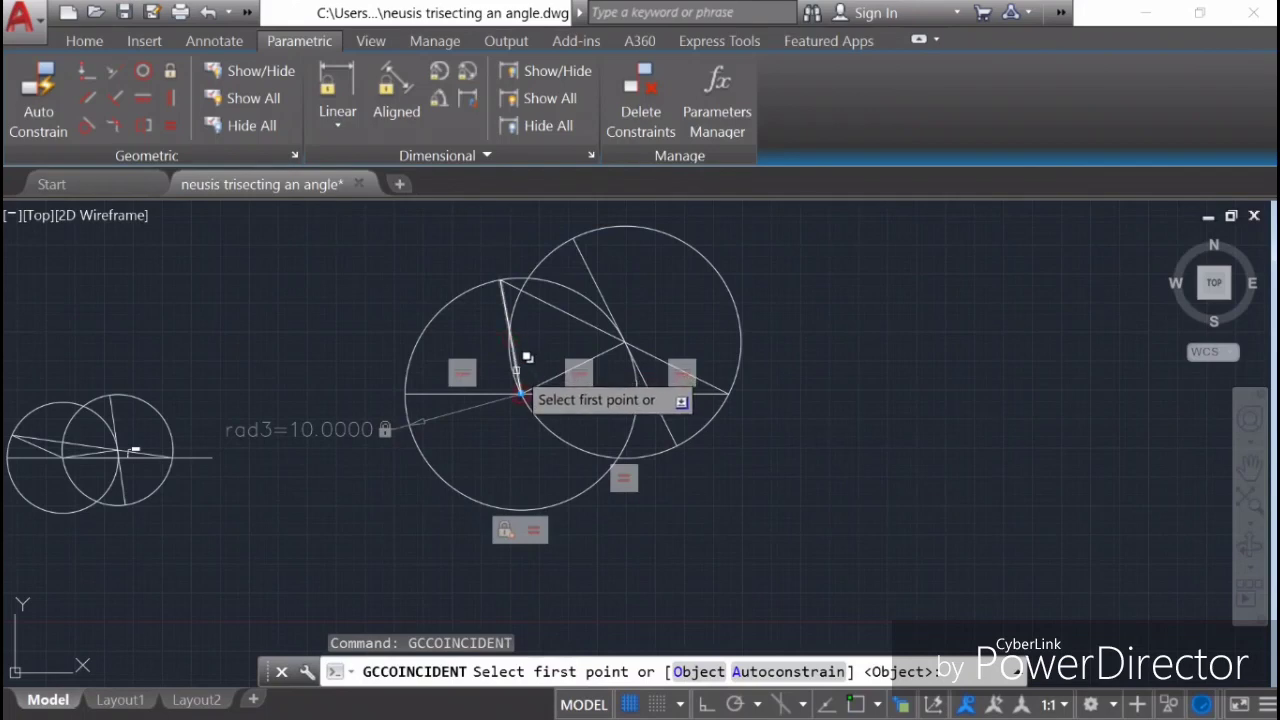
{"action": "left_click", "coordinate": [520, 390]}
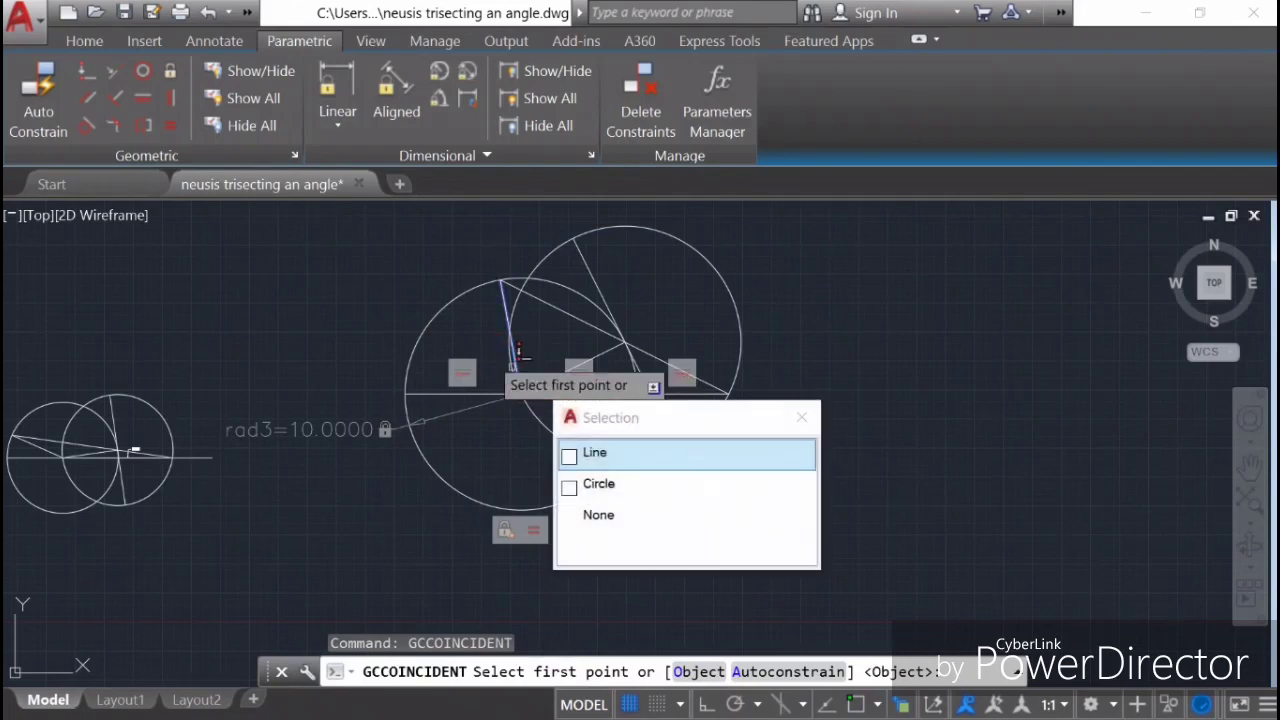
{"action": "left_click", "coordinate": [590, 455]}
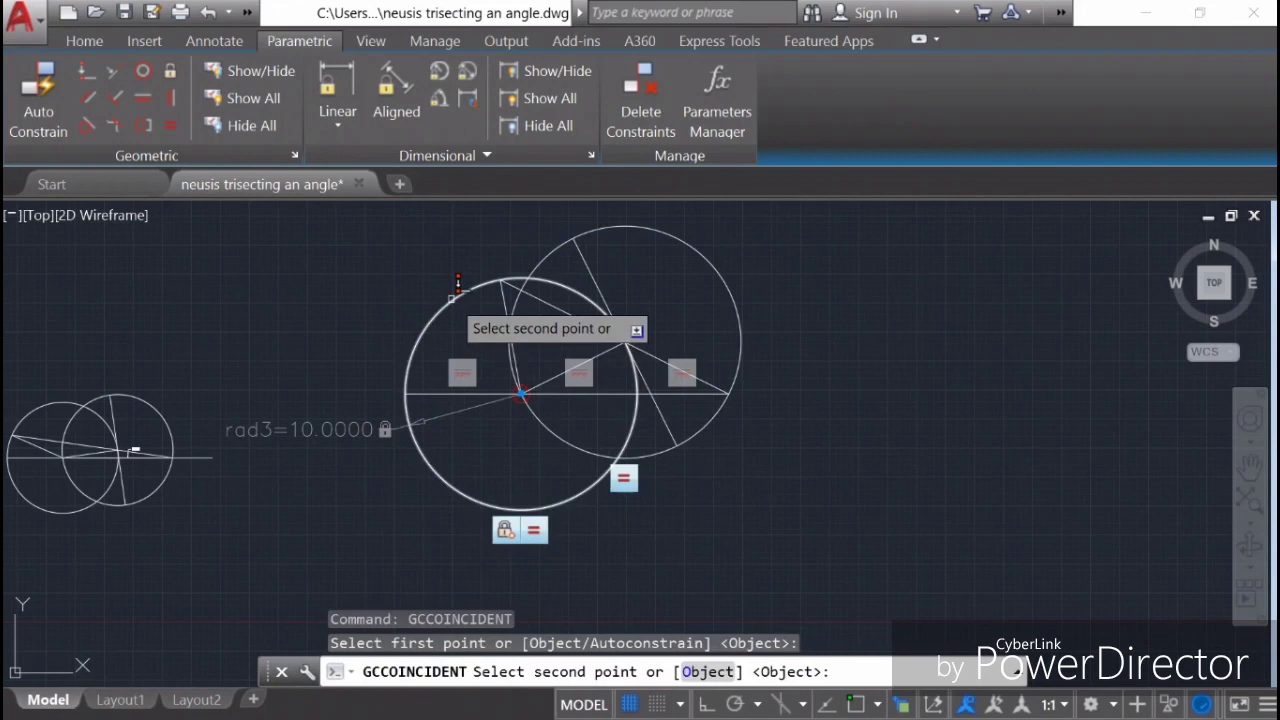
{"action": "left_click", "coordinate": [452, 296]}
Tie the left circle's centre to two points on its edge with coincident constraints
{"action": "right_click", "coordinate": [346, 248]}
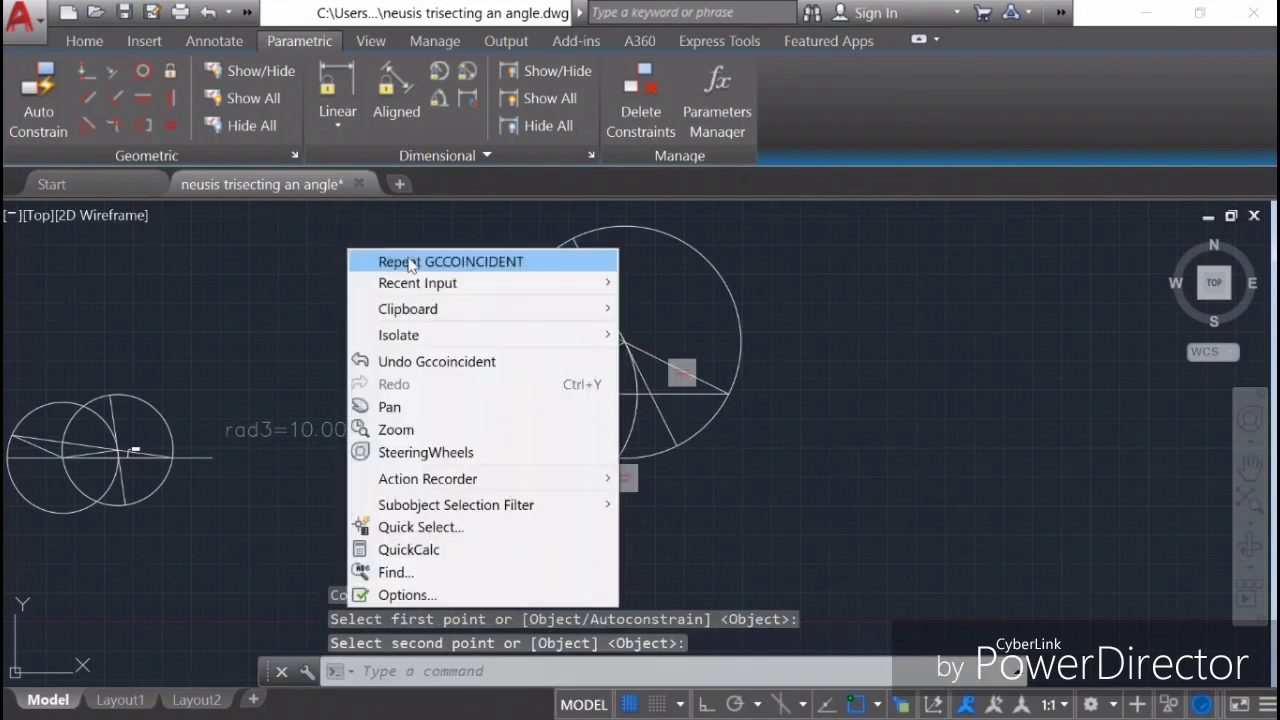
{"action": "left_click", "coordinate": [416, 260]}
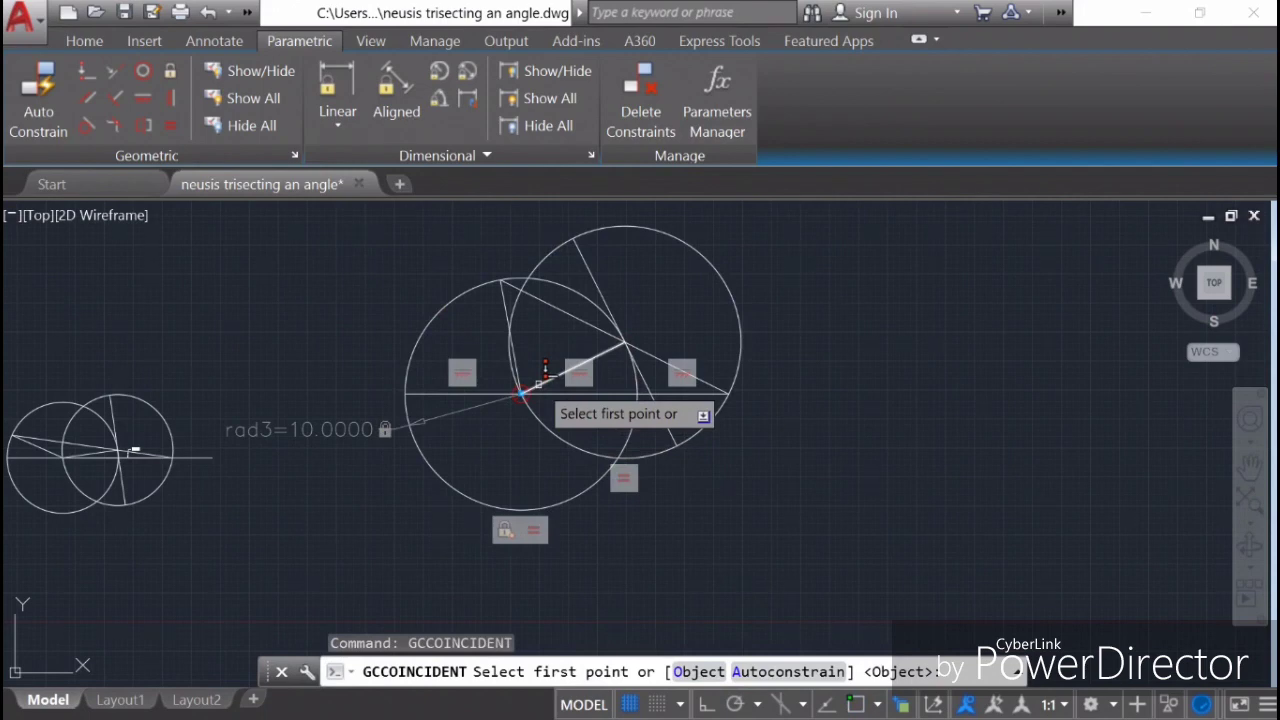
{"action": "left_click", "coordinate": [541, 380]}
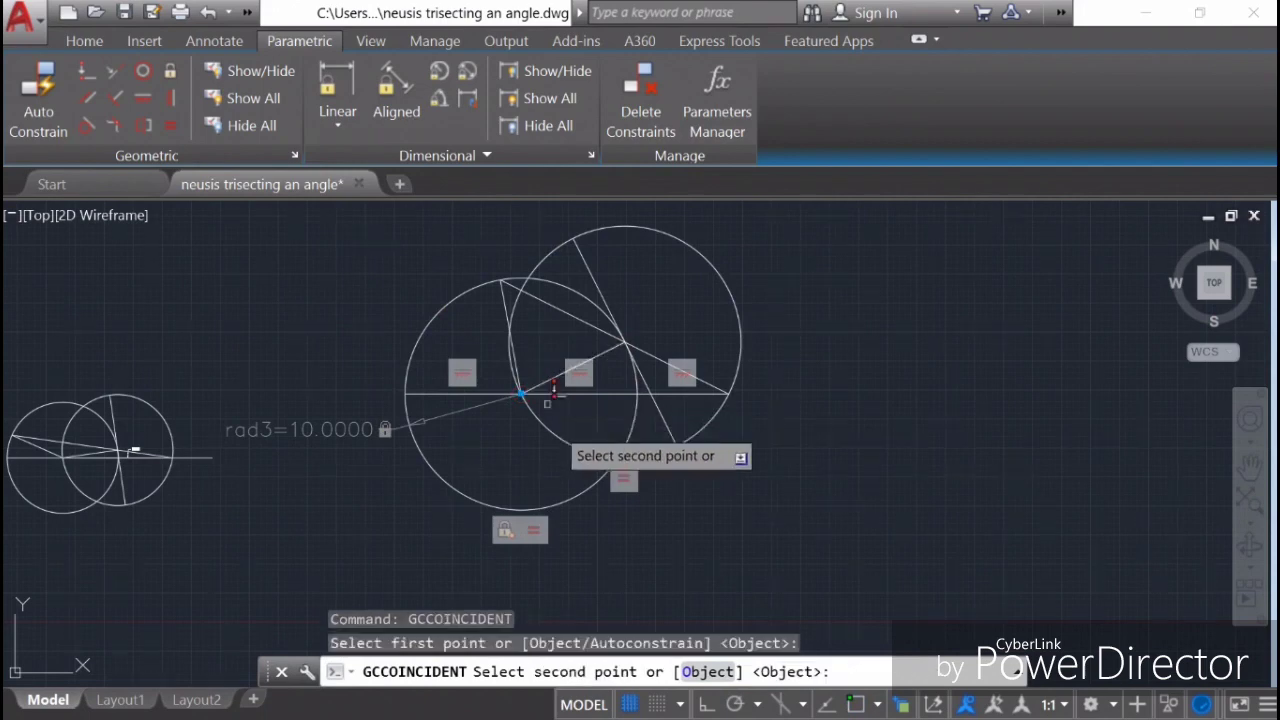
{"action": "left_click", "coordinate": [589, 488]}
{"action": "right_click", "coordinate": [845, 325]}
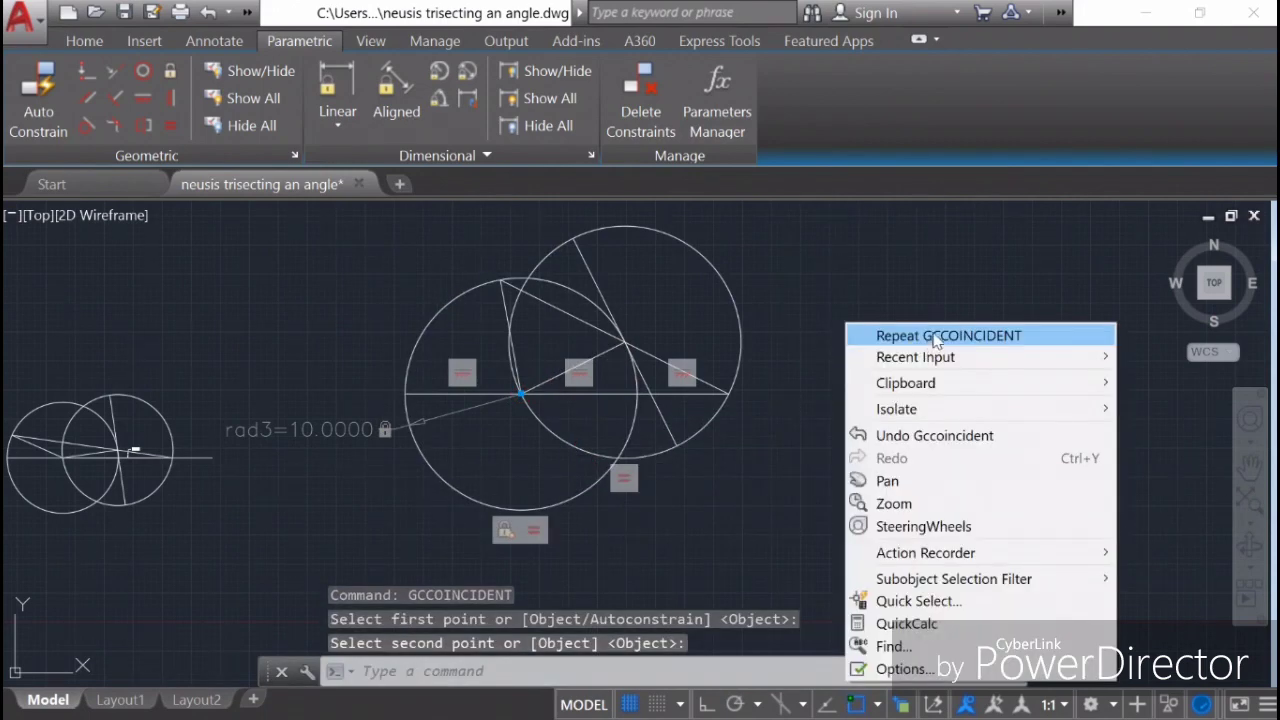
{"action": "left_click", "coordinate": [937, 337]}
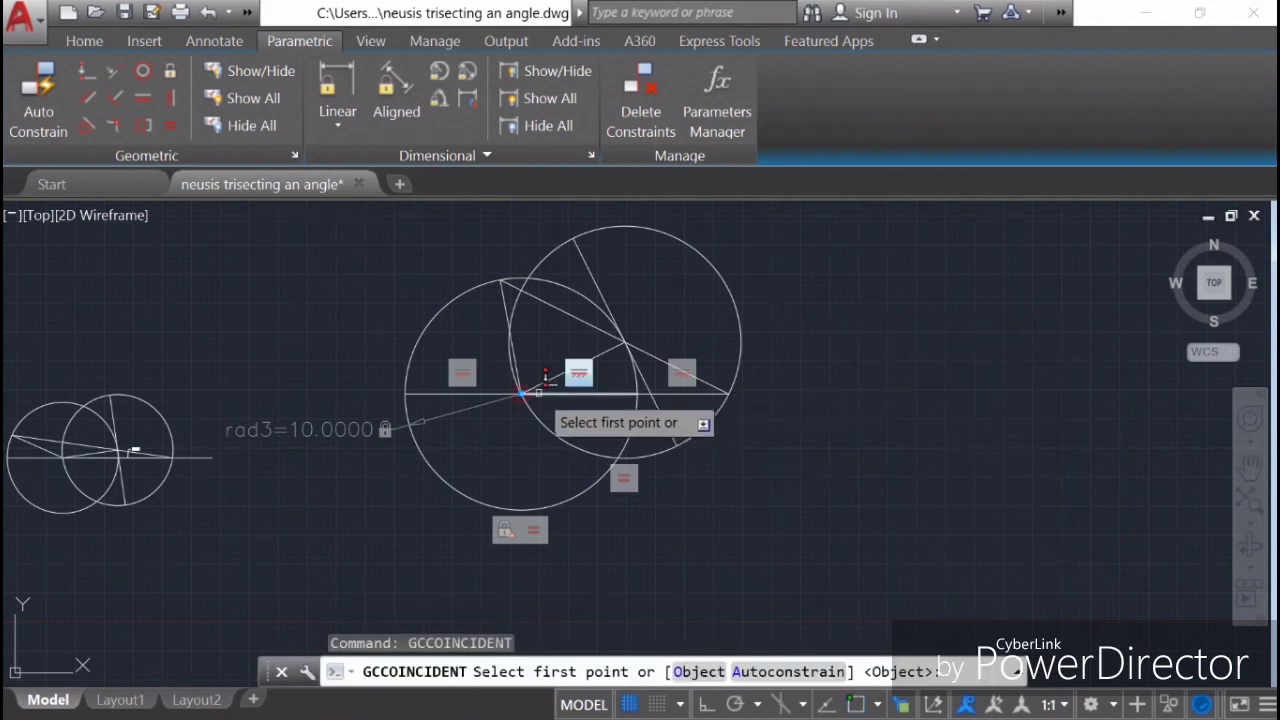
{"action": "left_click", "coordinate": [542, 388]}
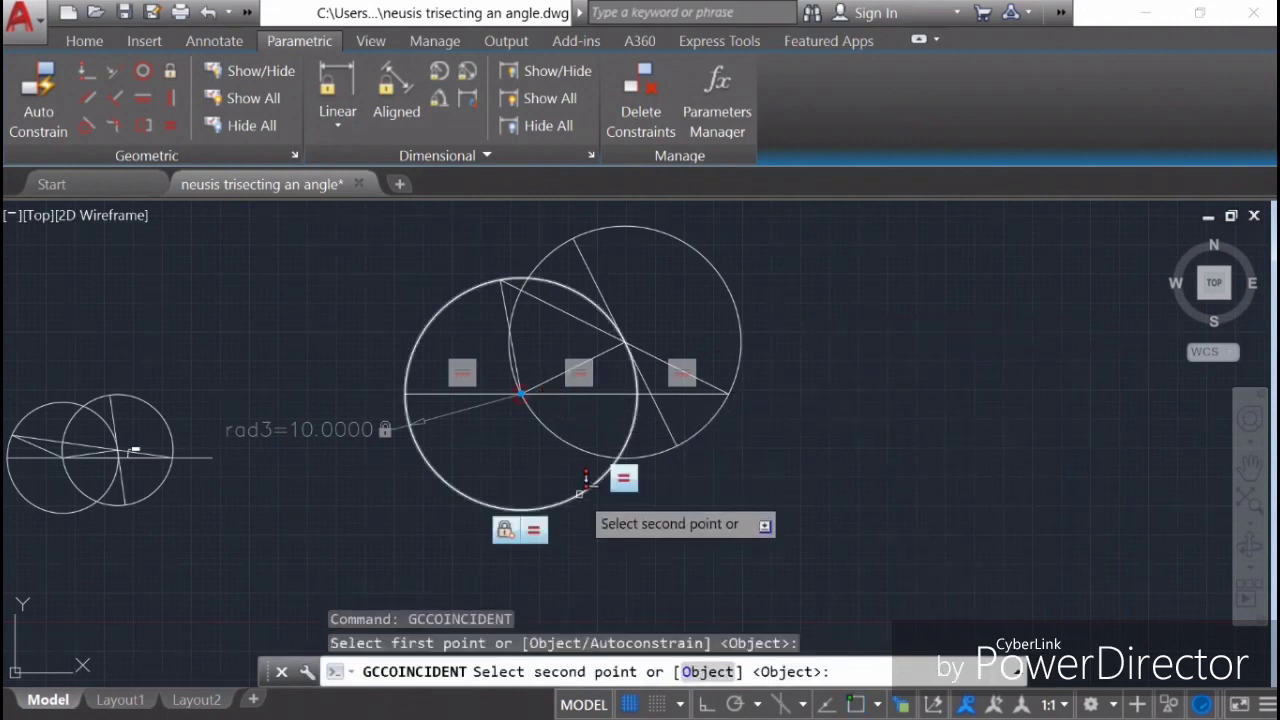
{"action": "left_click", "coordinate": [585, 478]}
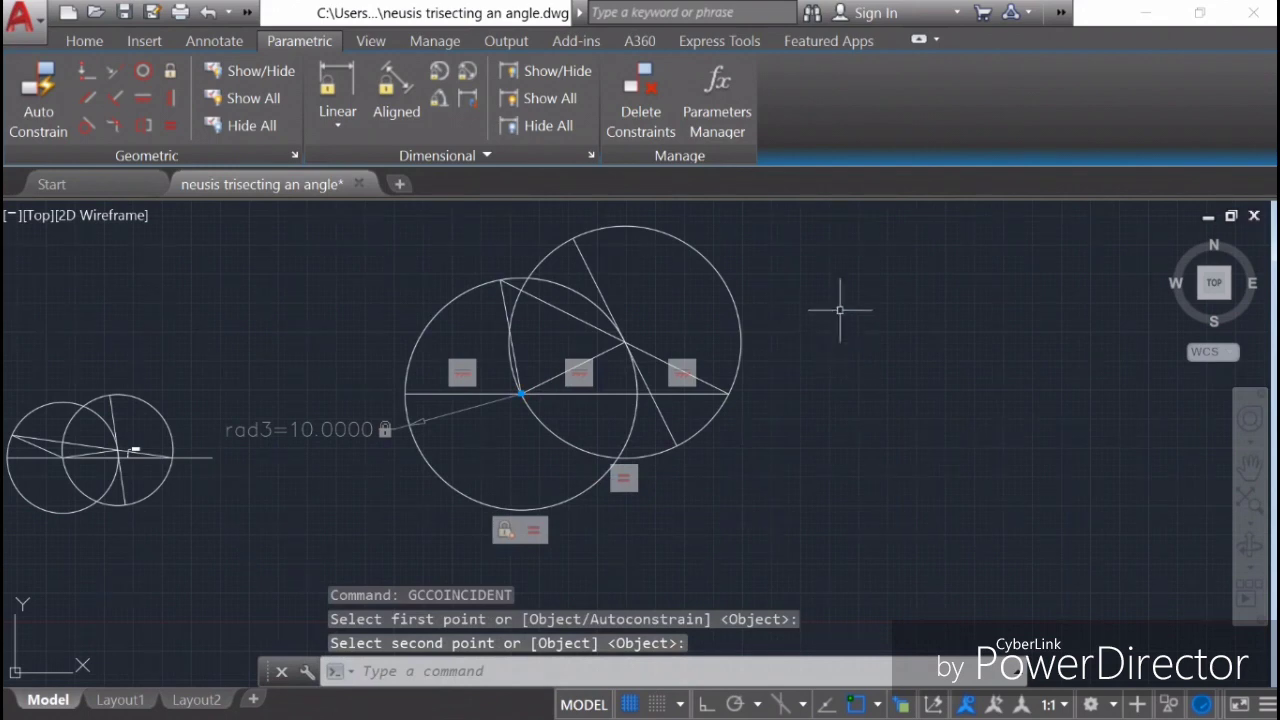
Tie the upper-right circle's edge points and the slanted line's endpoint to its centre
{"action": "right_click", "coordinate": [837, 275]}
{"action": "left_click", "coordinate": [912, 290]}
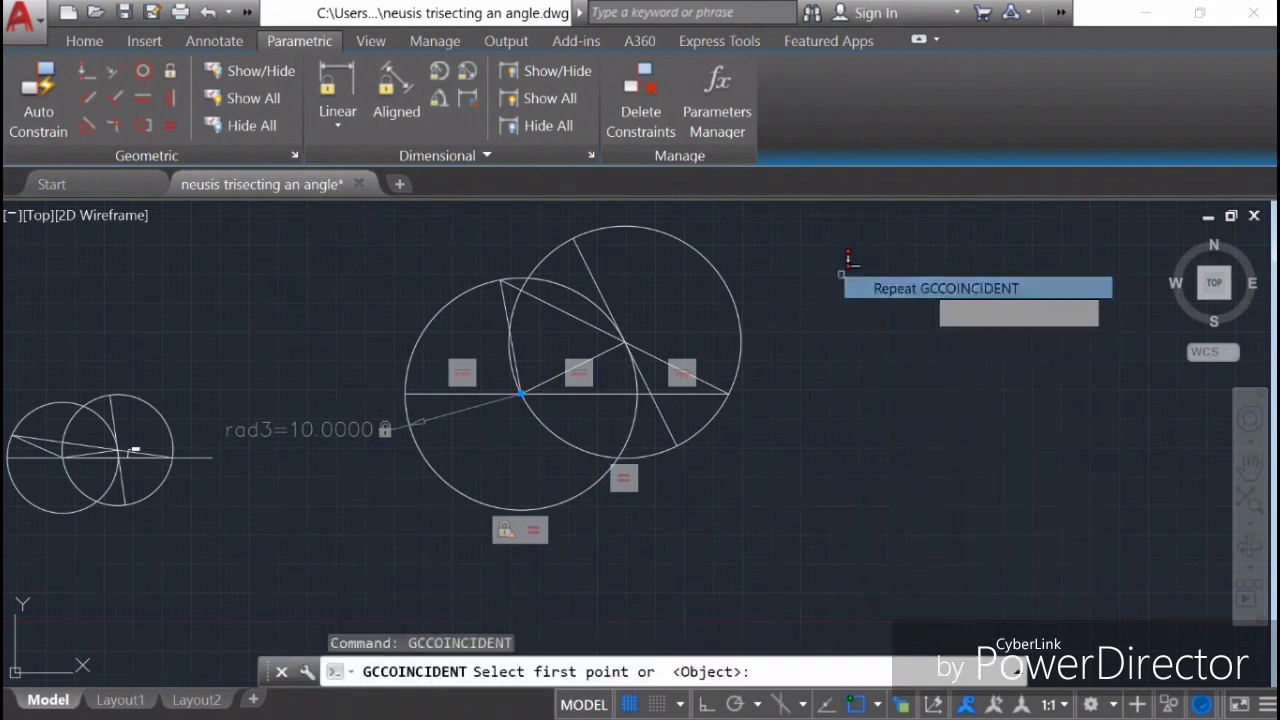
{"action": "left_click", "coordinate": [718, 255]}
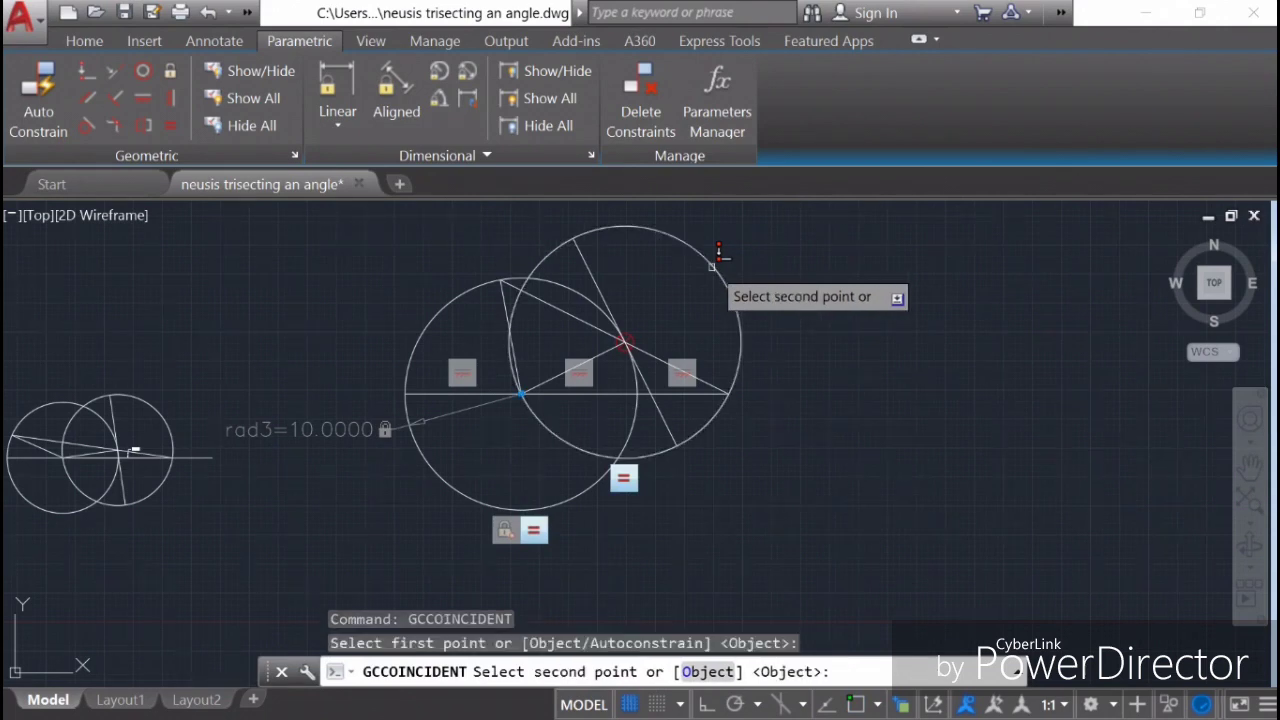
{"action": "left_click", "coordinate": [645, 340]}
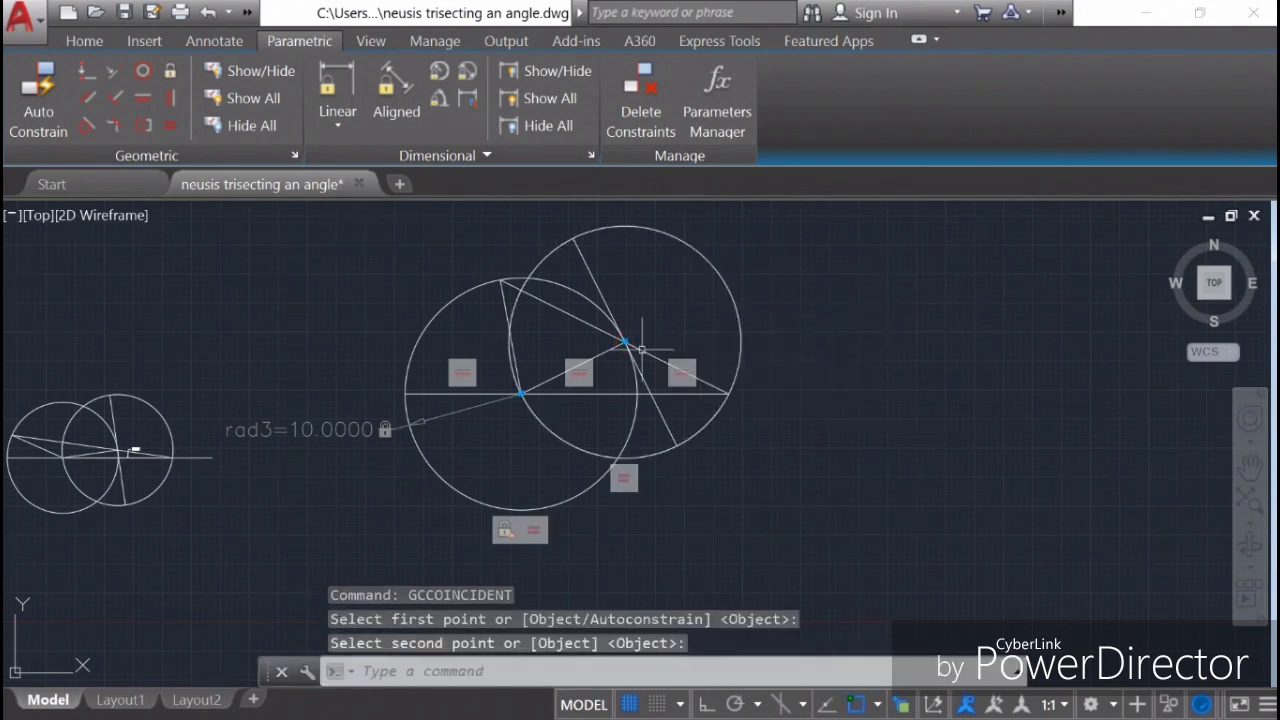
{"action": "right_click", "coordinate": [800, 274]}
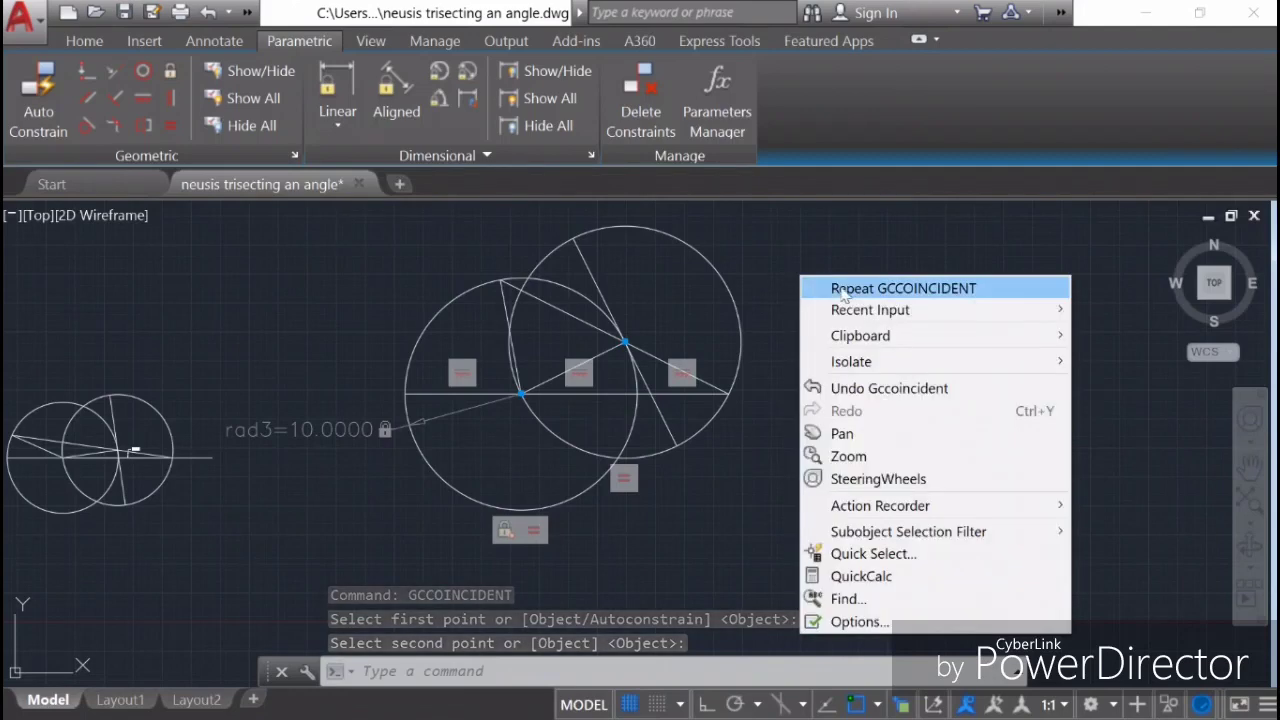
{"action": "left_click", "coordinate": [862, 290]}
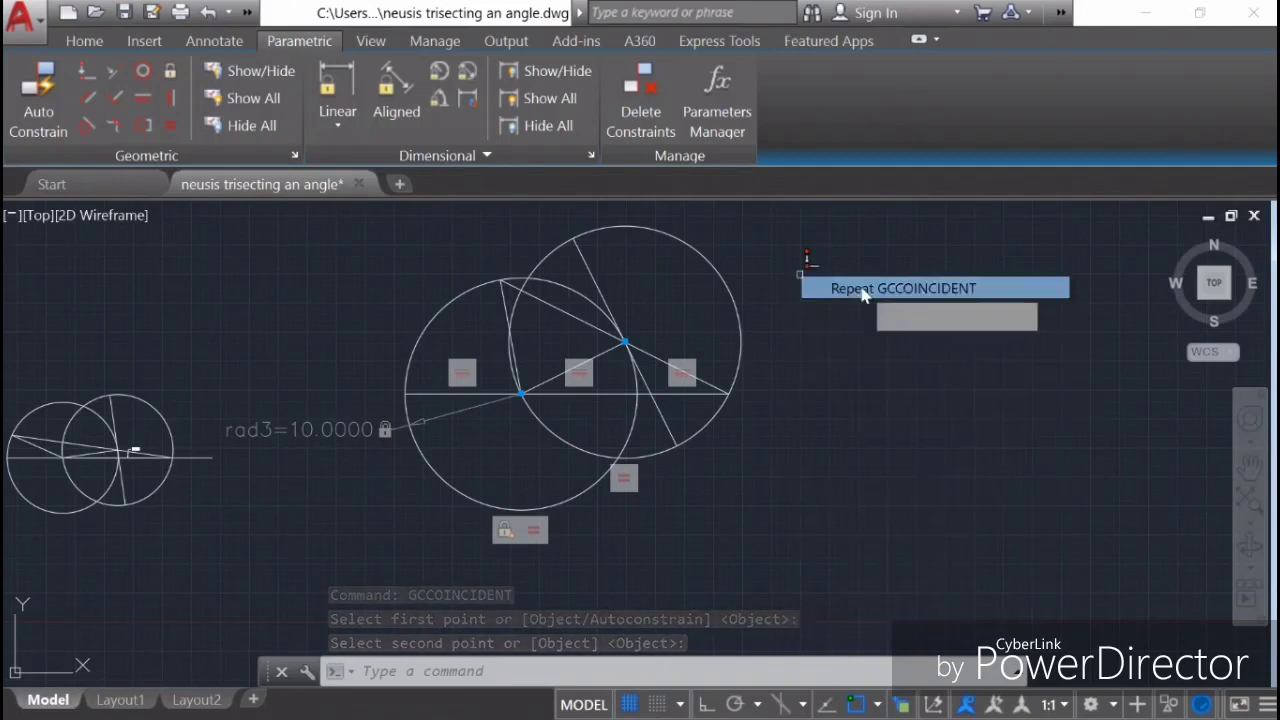
{"action": "left_click", "coordinate": [636, 212]}
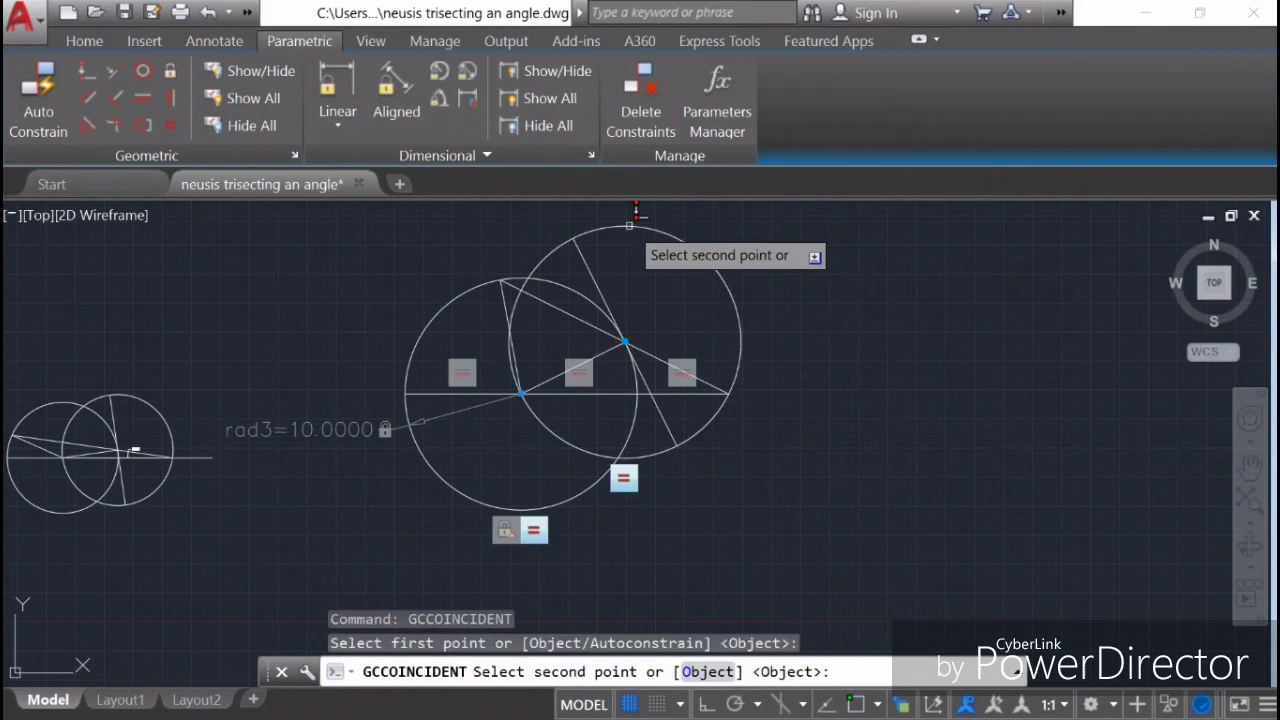
{"action": "left_click", "coordinate": [617, 327]}
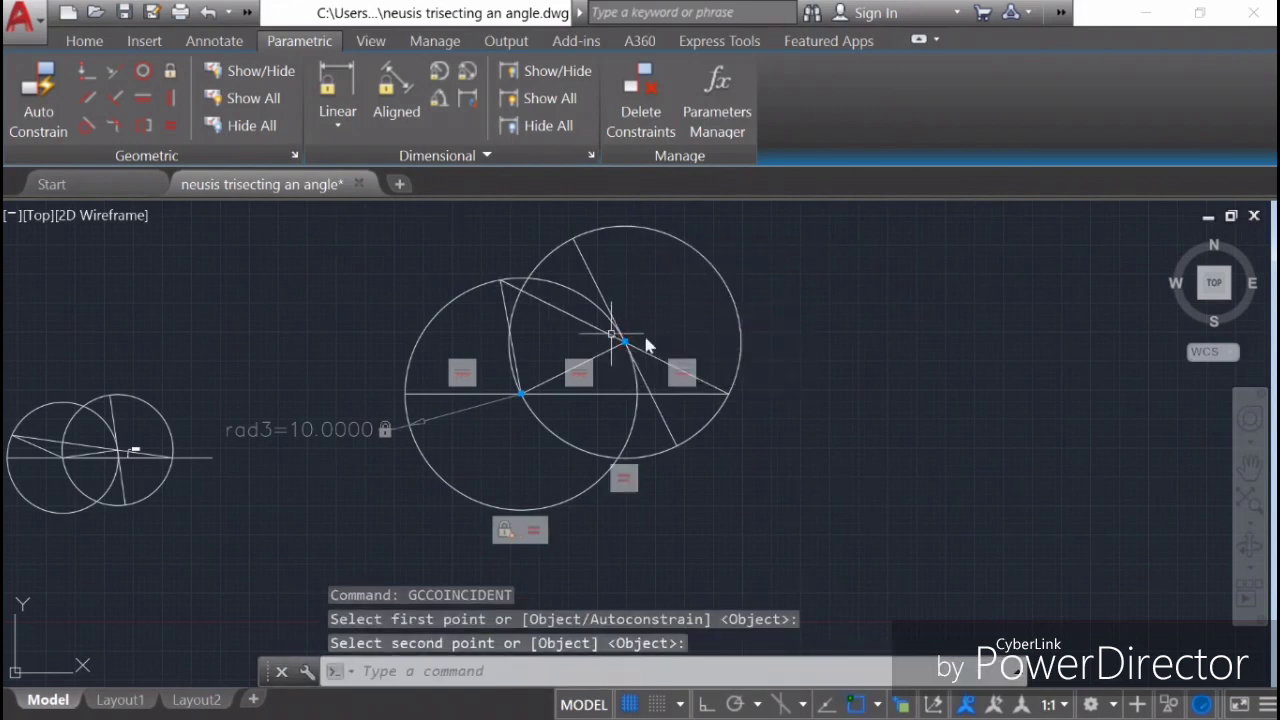
{"action": "right_click", "coordinate": [826, 225]}
{"action": "left_click", "coordinate": [880, 243]}
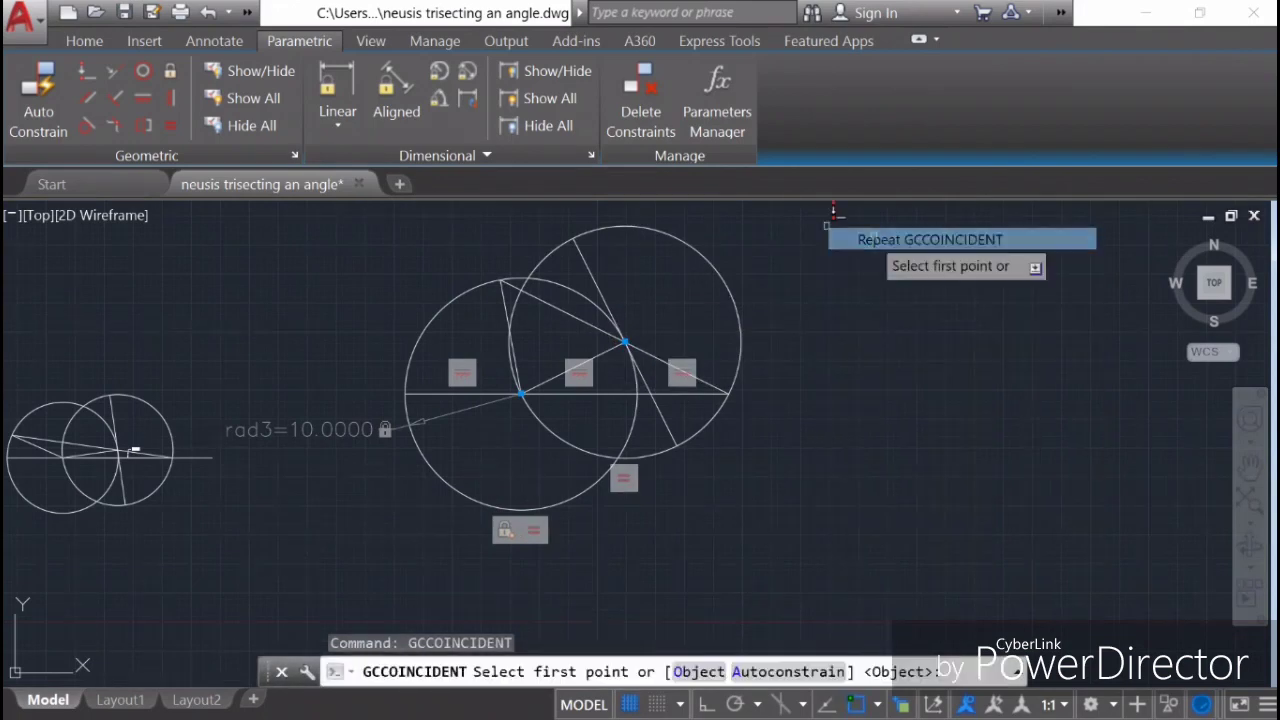
{"action": "left_click", "coordinate": [703, 232]}
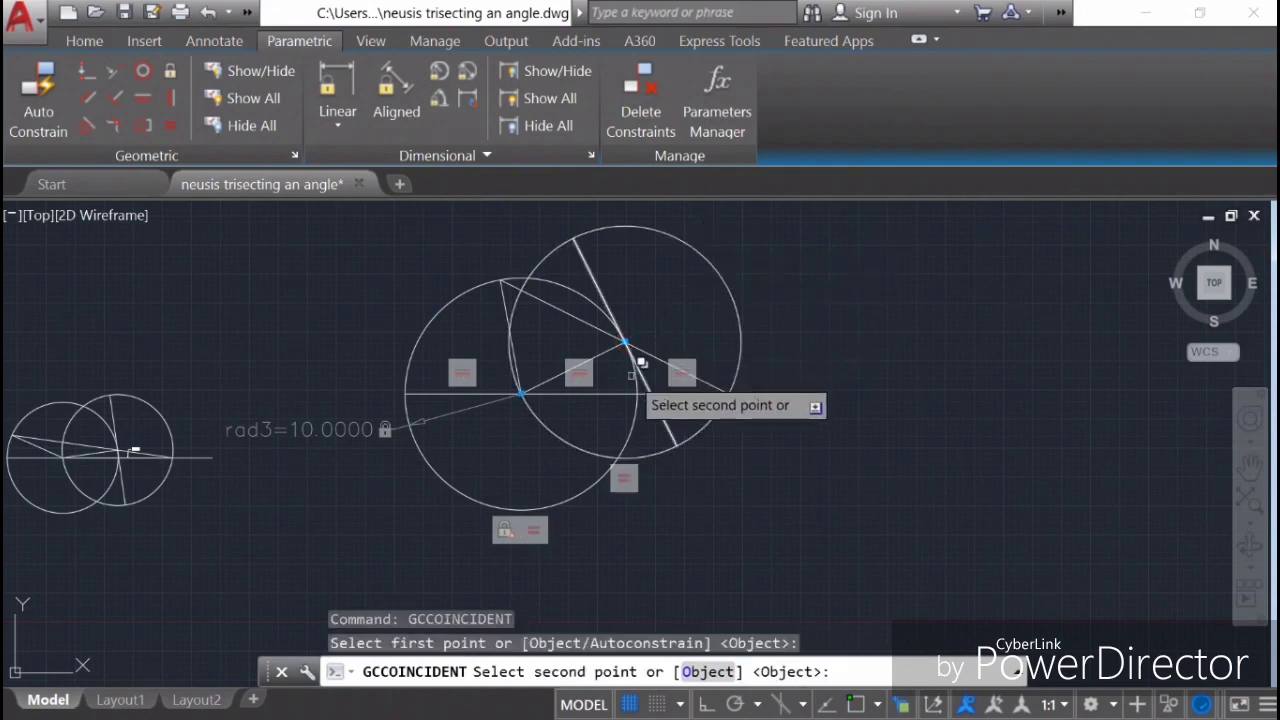
{"action": "left_click", "coordinate": [617, 336]}
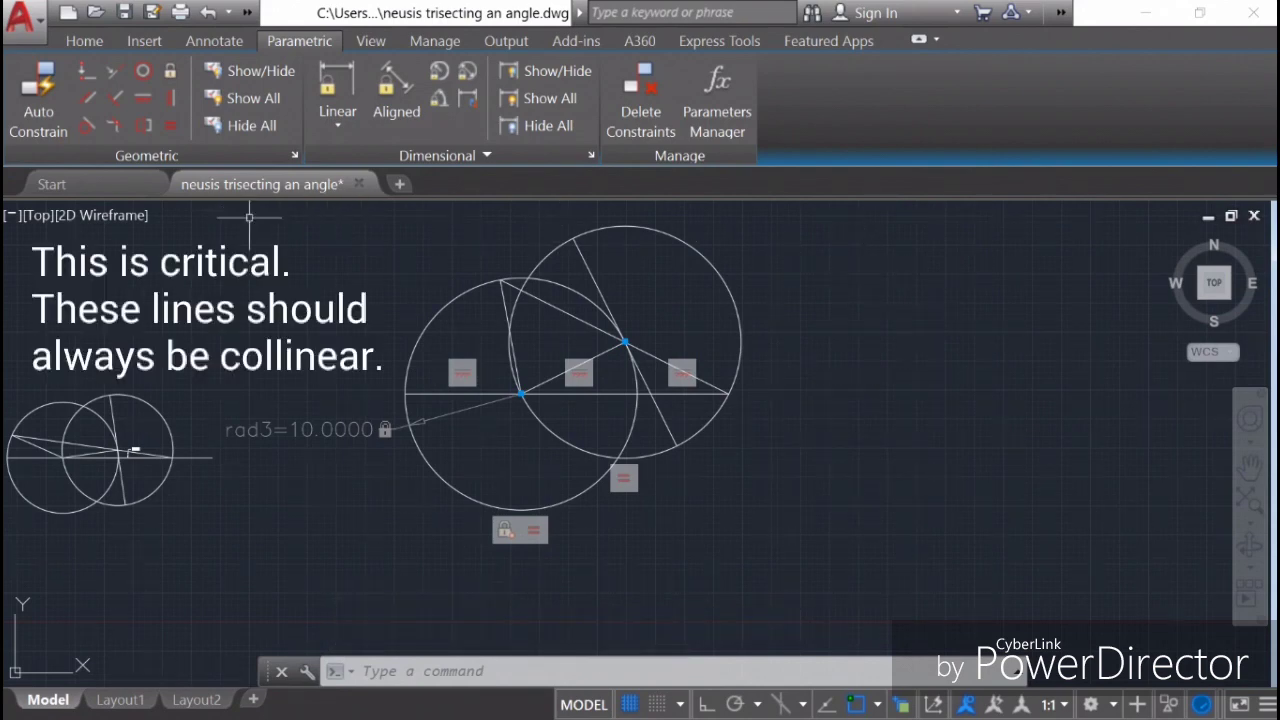
Make two pairs of slanted lines collinear with GCCOLLINEAR
{"action": "left_click", "coordinate": [115, 73]}
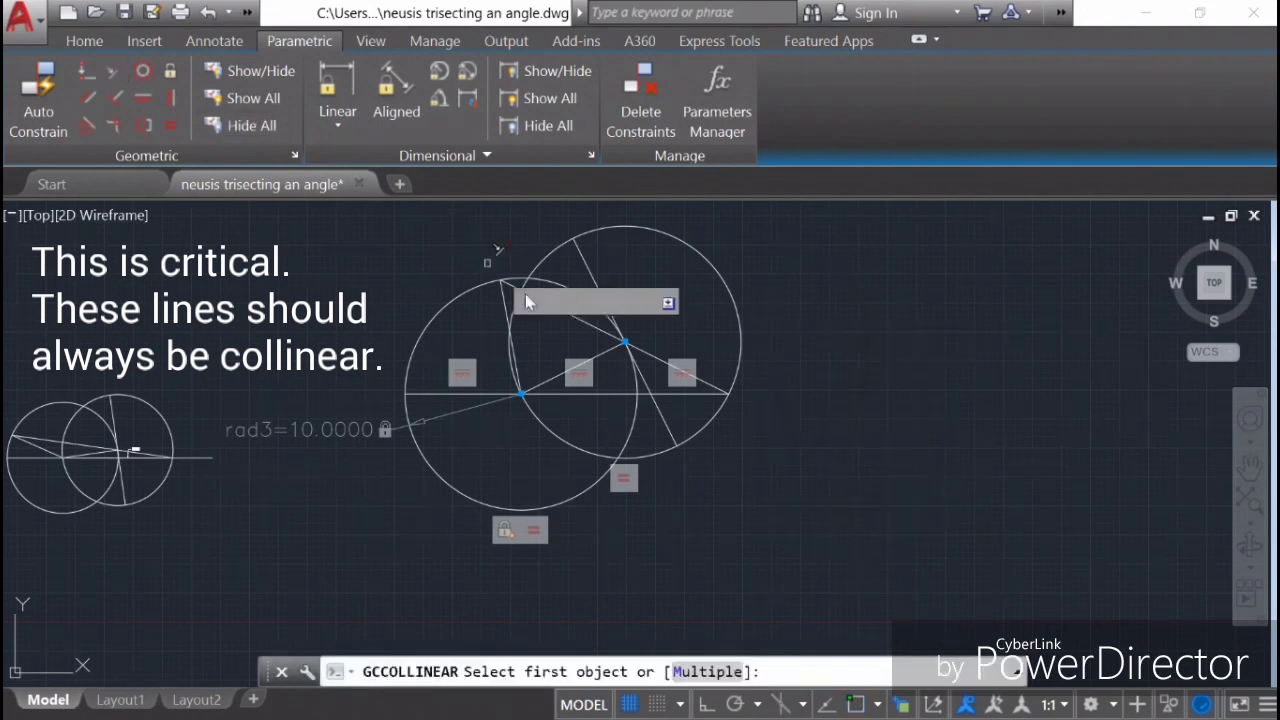
{"action": "left_click", "coordinate": [646, 353]}
{"action": "left_click", "coordinate": [575, 314]}
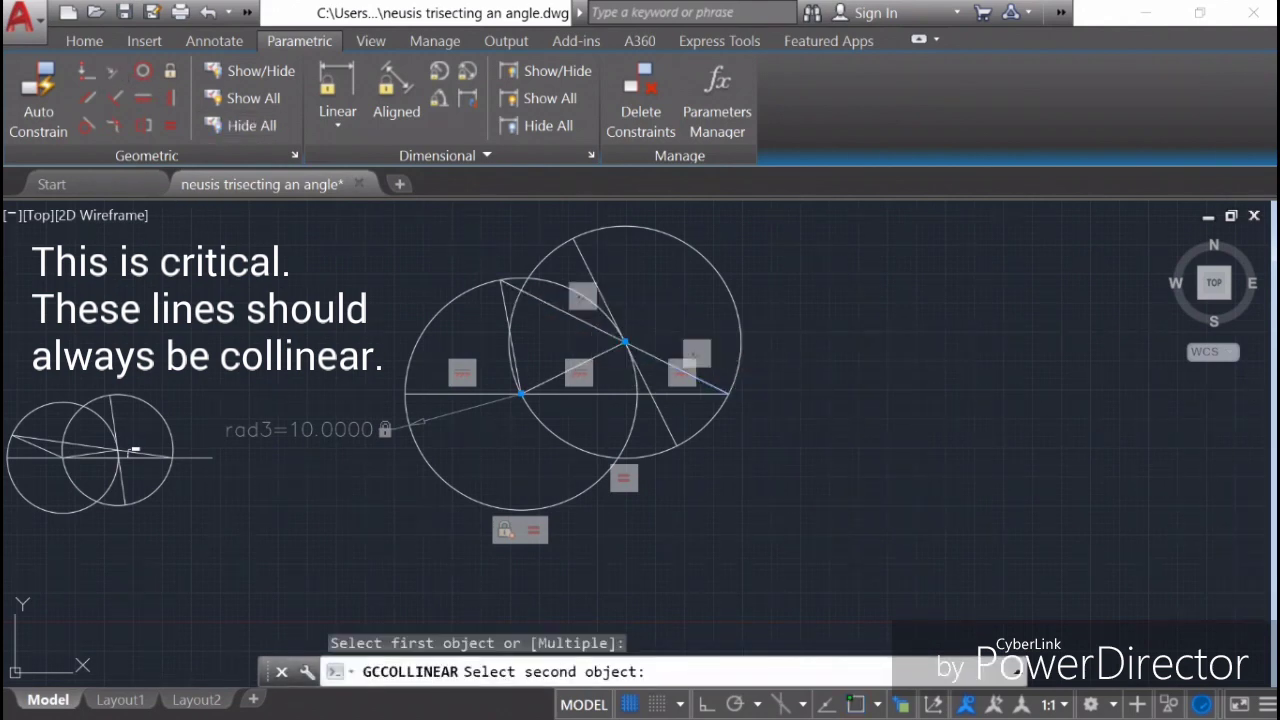
{"action": "right_click", "coordinate": [868, 252]}
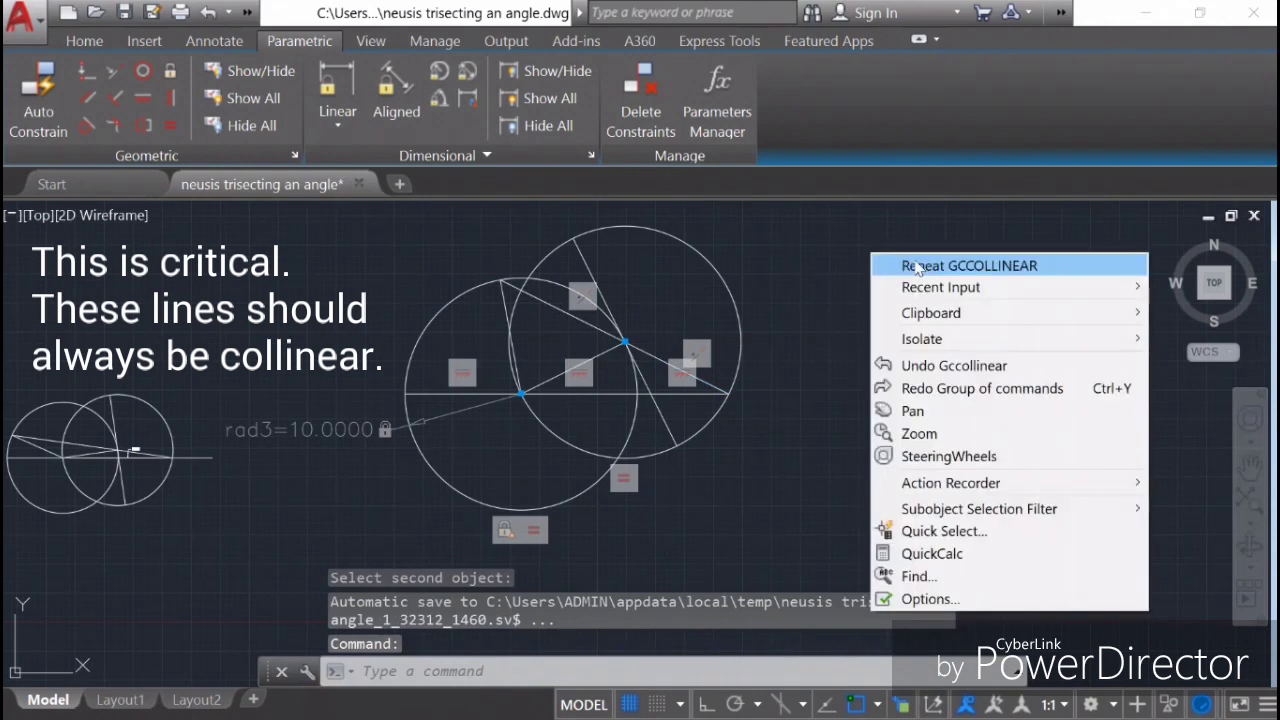
{"action": "left_click", "coordinate": [922, 262]}
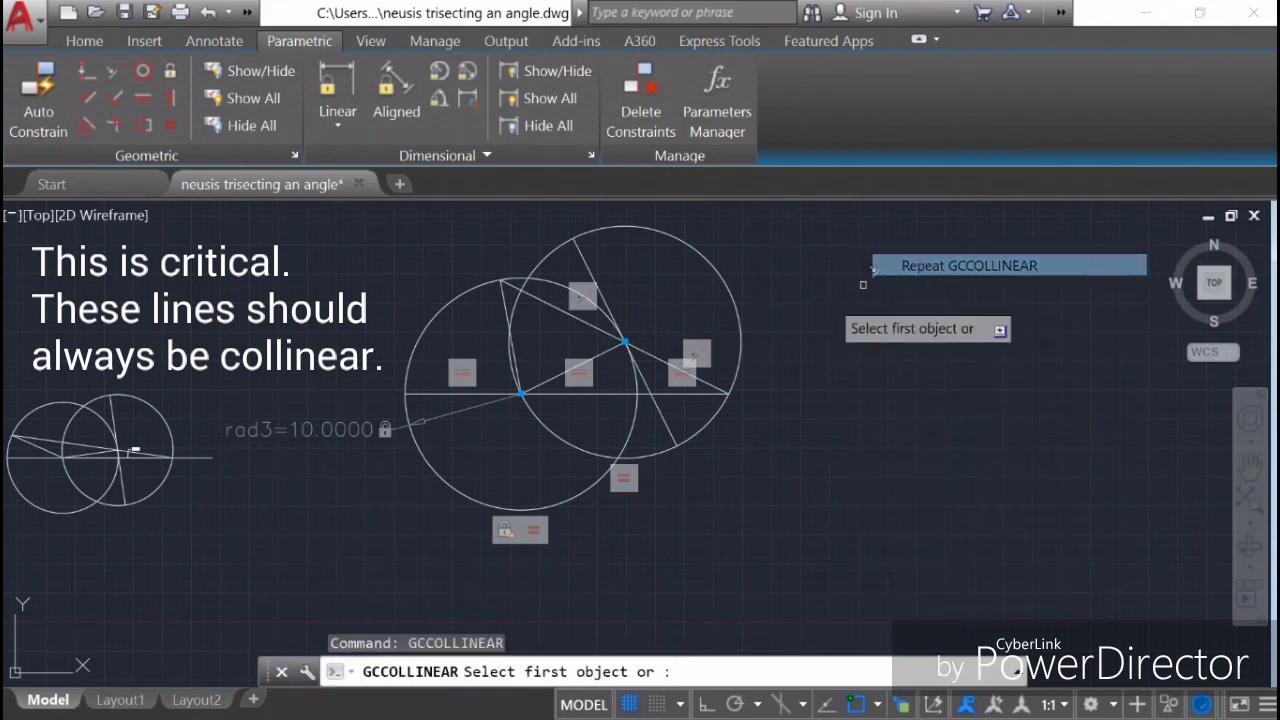
{"action": "left_click", "coordinate": [681, 376]}
{"action": "left_click", "coordinate": [576, 370]}
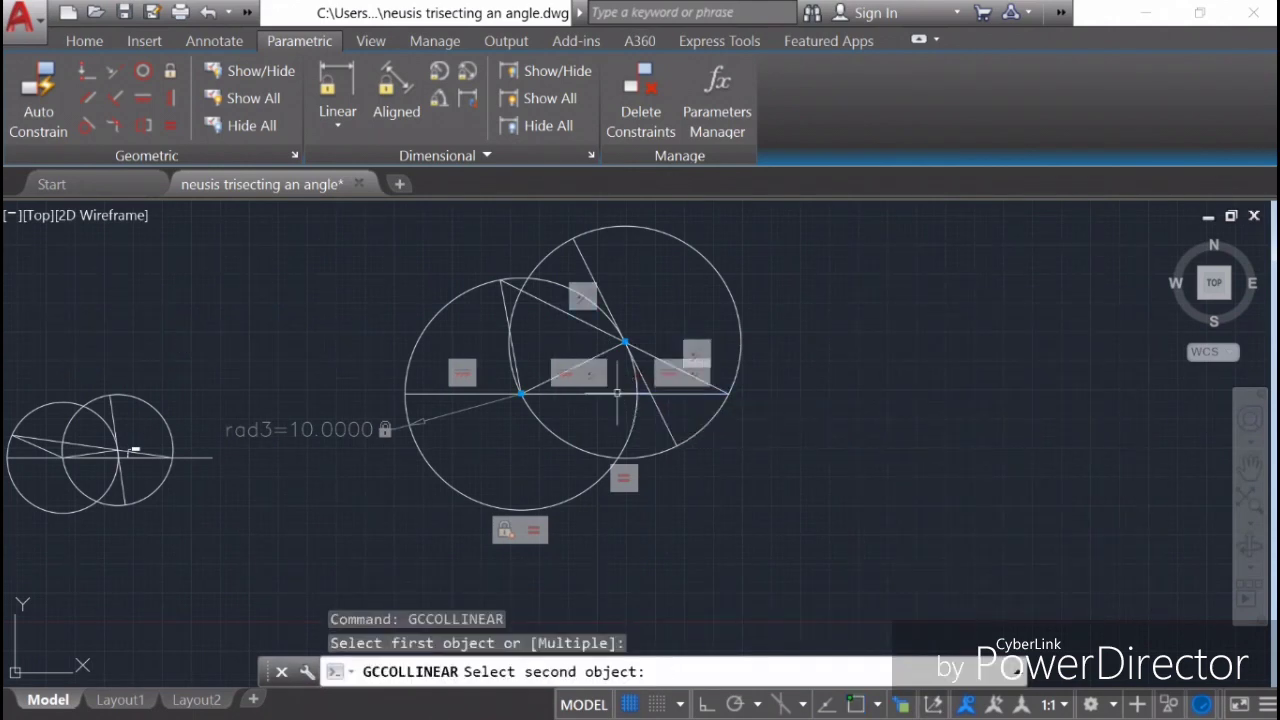
Try making the slanted line collinear with the horizontal line, dismiss the over-constraint warning, and cancel
{"action": "right_click", "coordinate": [830, 262]}
{"action": "left_click", "coordinate": [880, 277]}
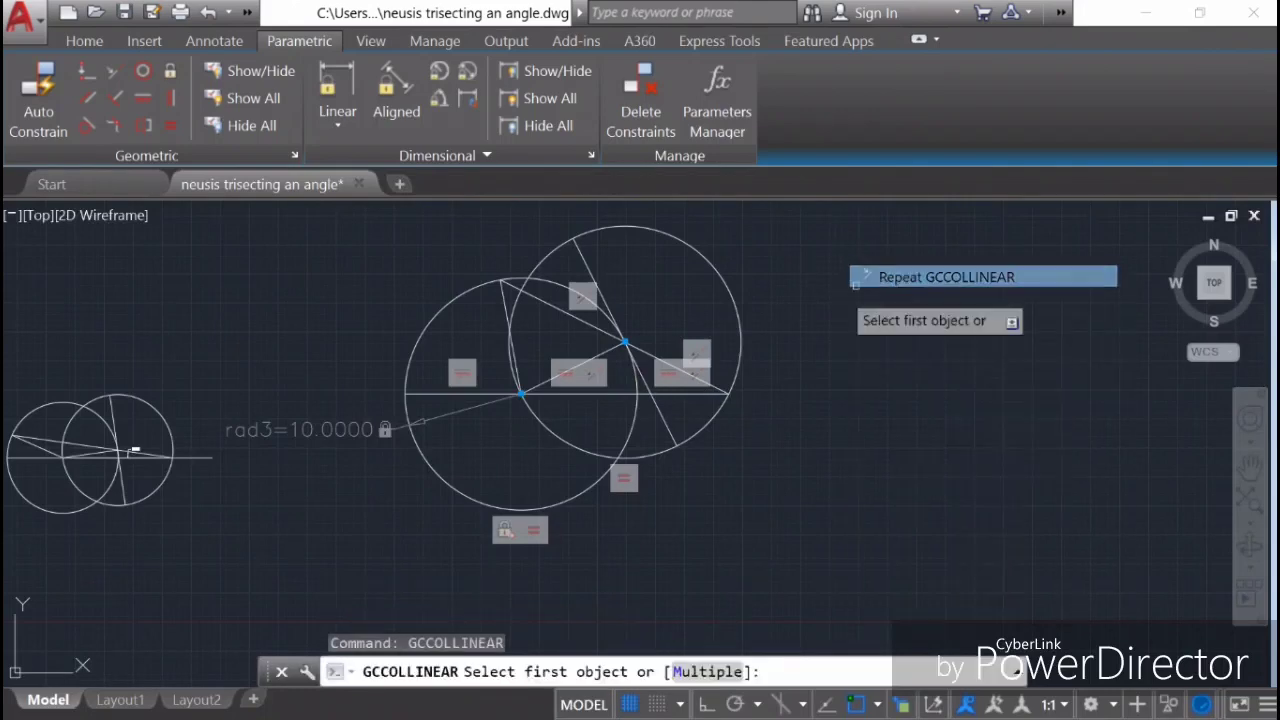
{"action": "left_click", "coordinate": [557, 378]}
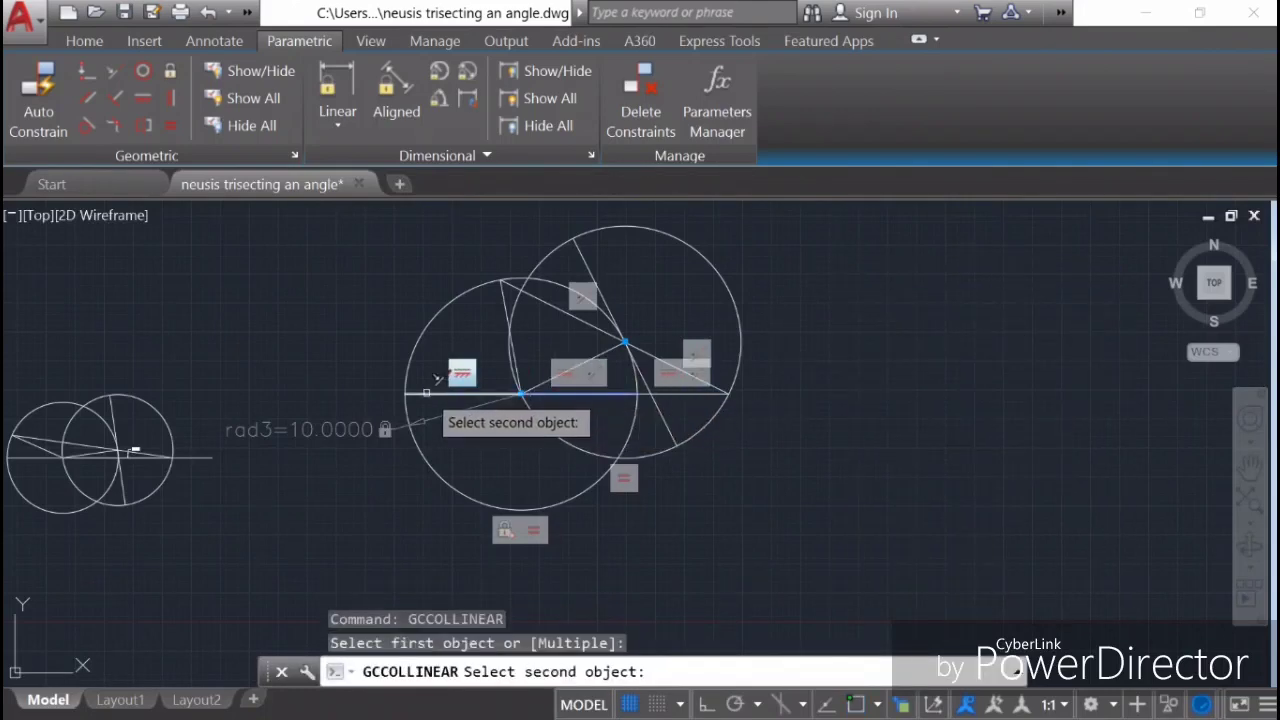
{"action": "left_click", "coordinate": [533, 397]}
{"action": "left_click", "coordinate": [752, 410]}
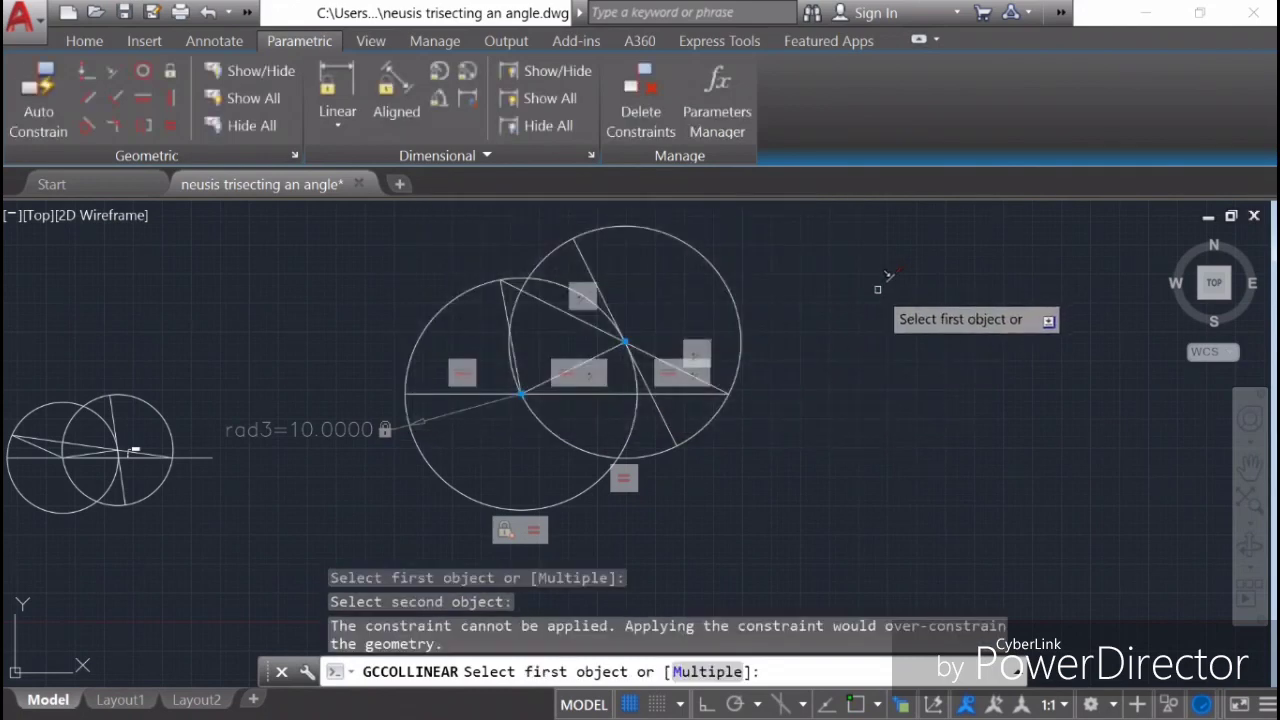
{"action": "key", "text": "Escape"}
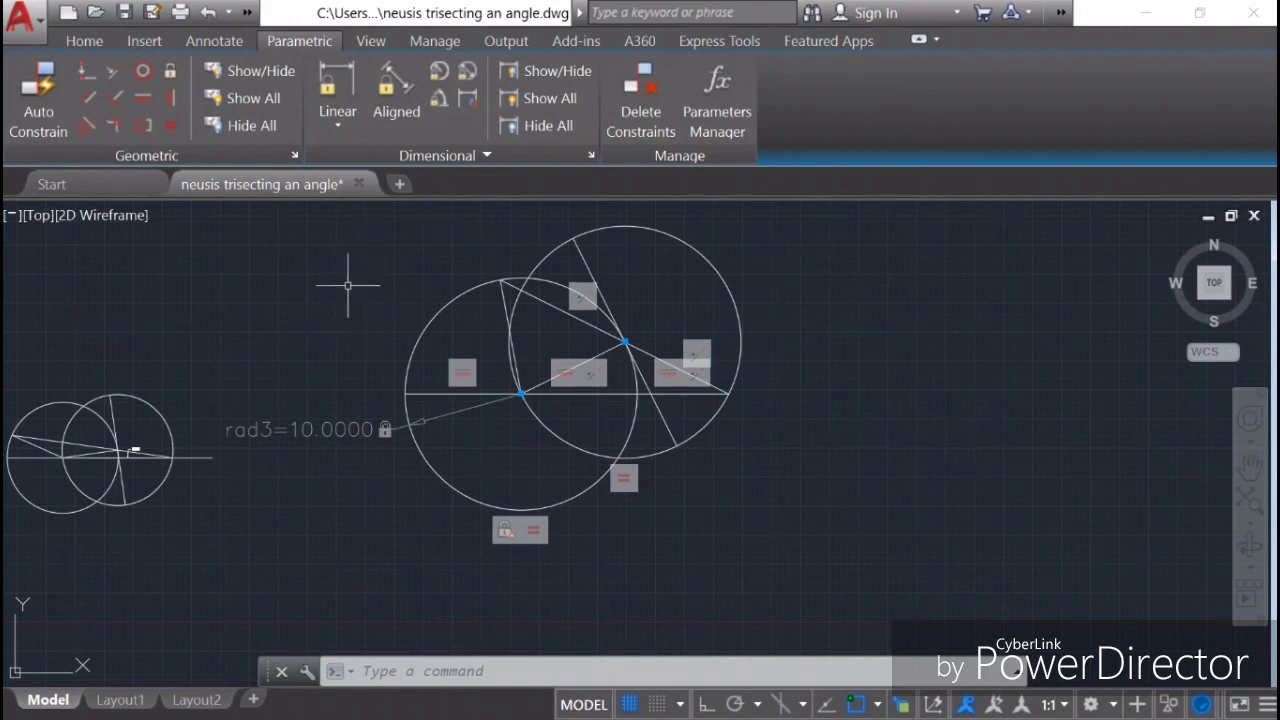
{"action": "left_click", "coordinate": [119, 98]}
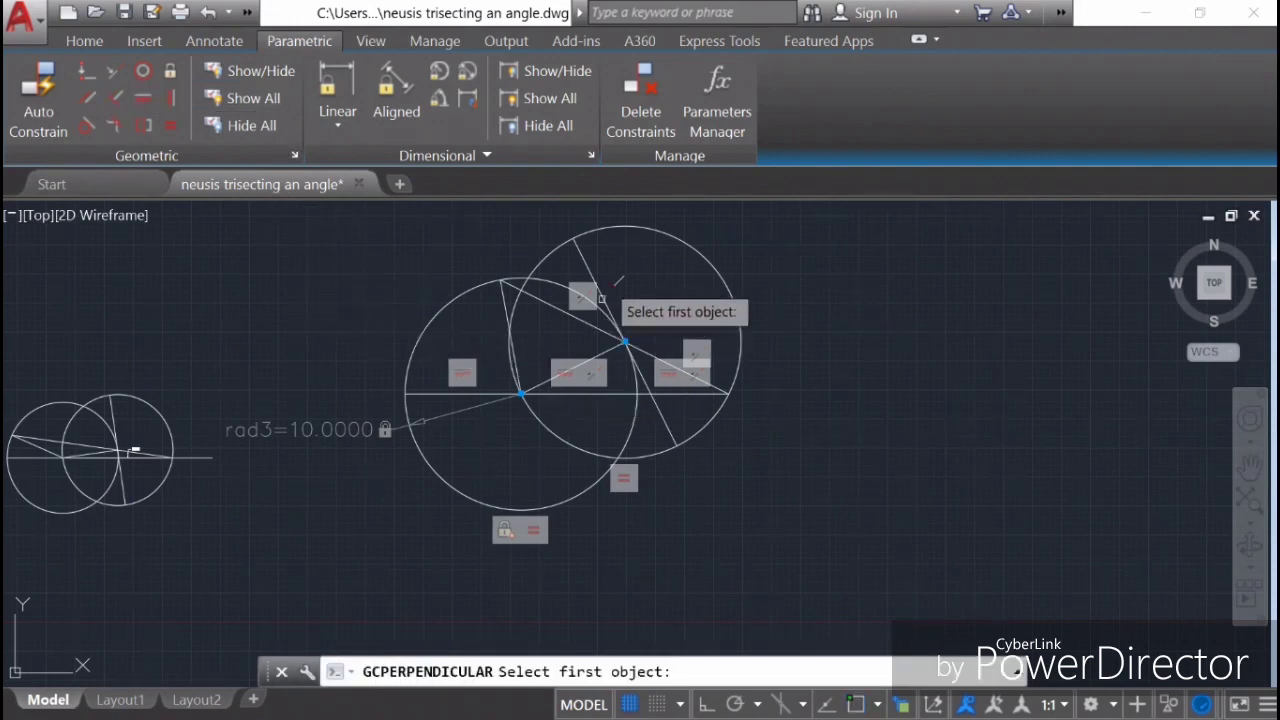
{"action": "left_click", "coordinate": [581, 255]}
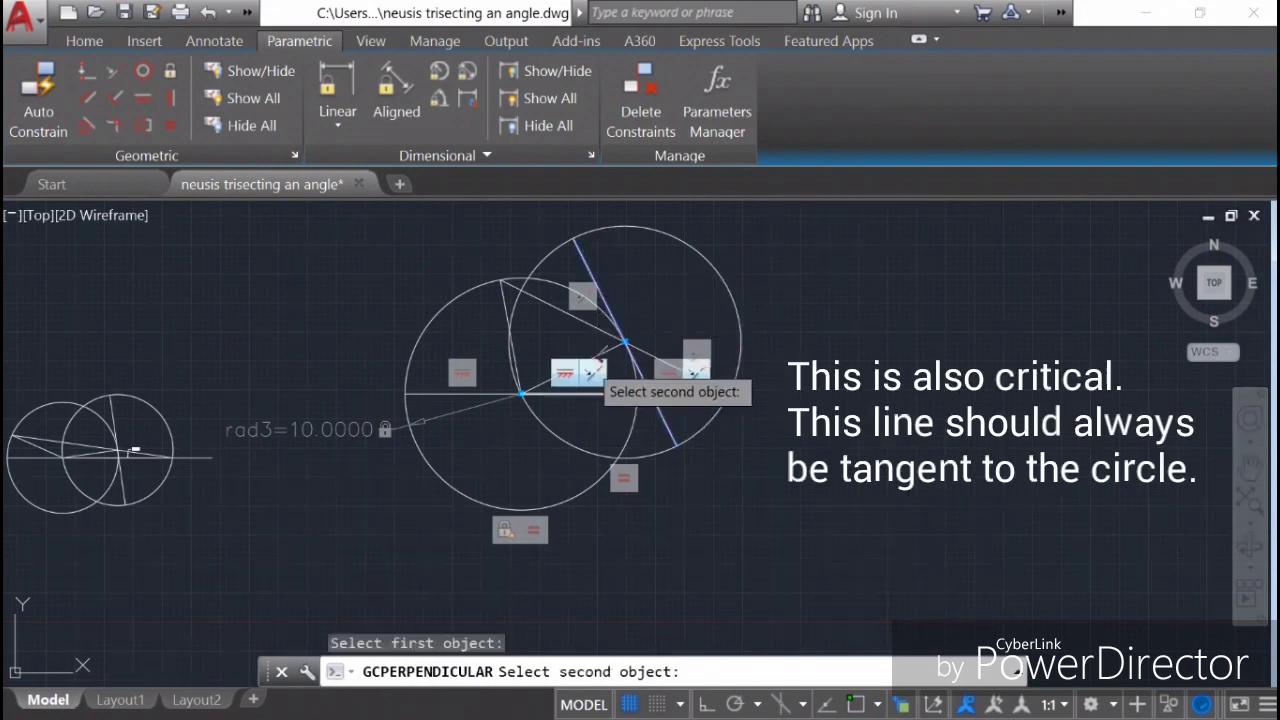
{"action": "left_click", "coordinate": [608, 350]}
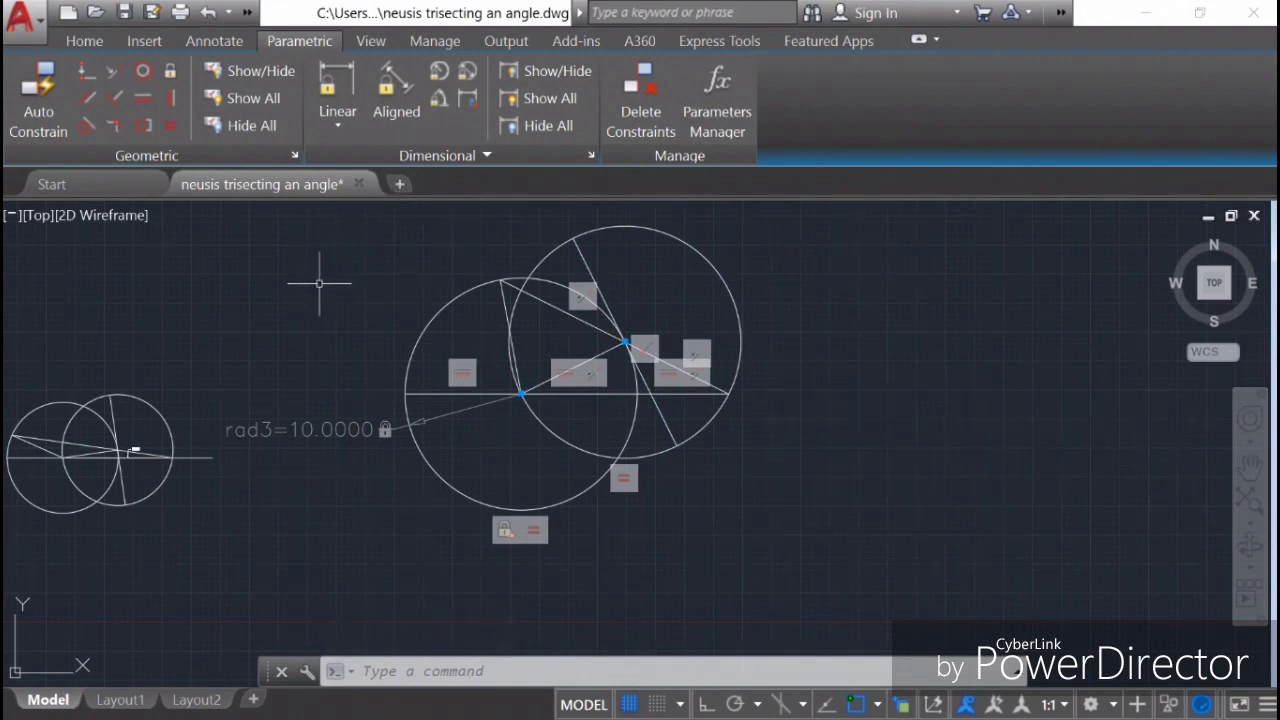
{"action": "left_click", "coordinate": [86, 72]}
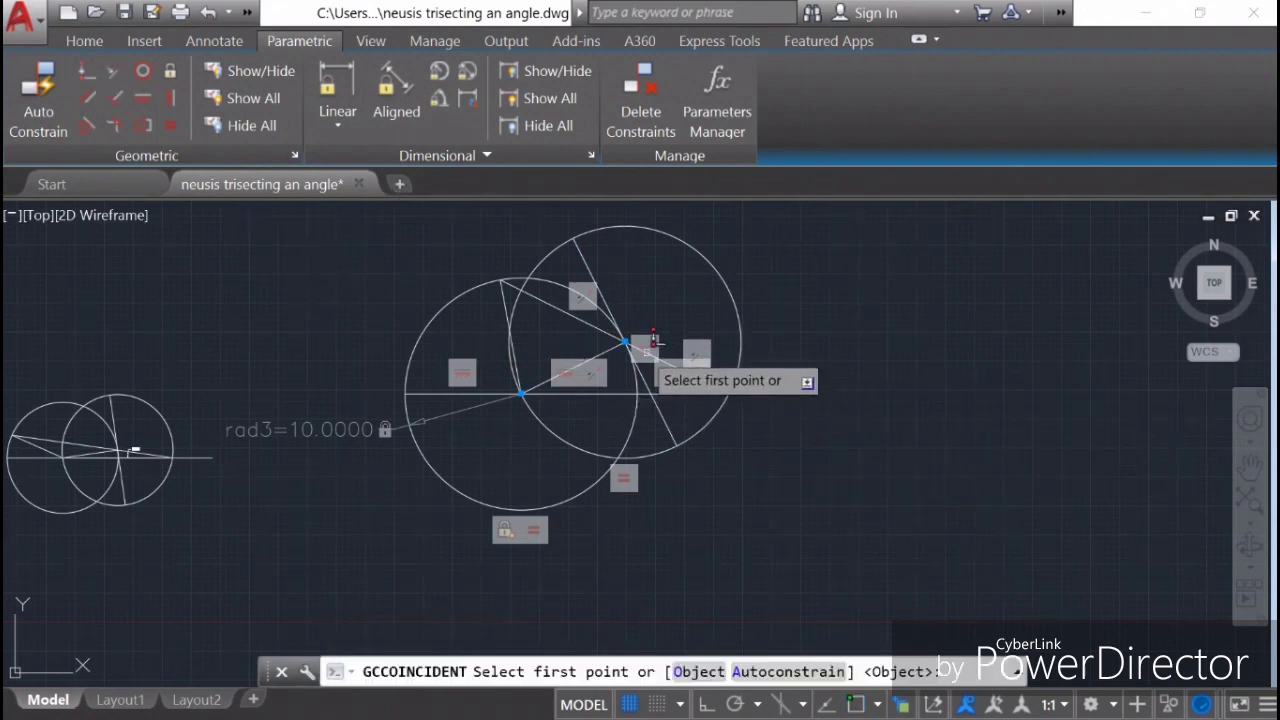
{"action": "left_click", "coordinate": [612, 334]}
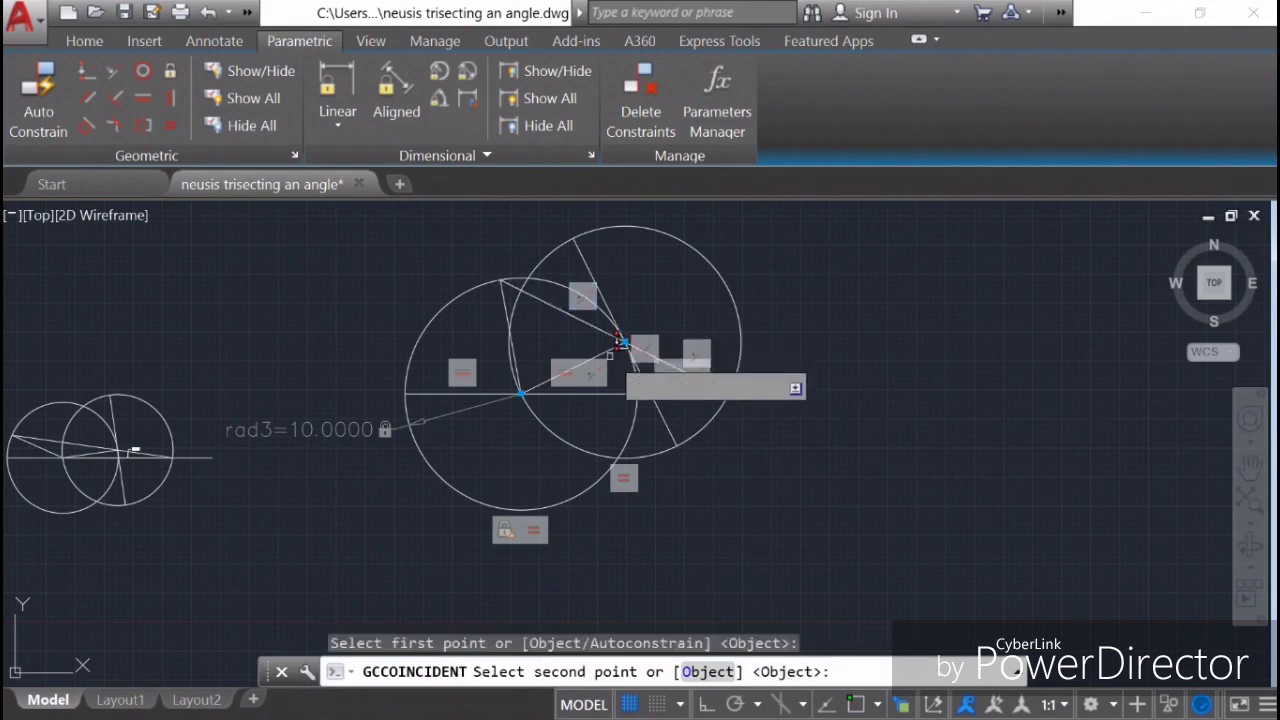
{"action": "left_click", "coordinate": [617, 334]}
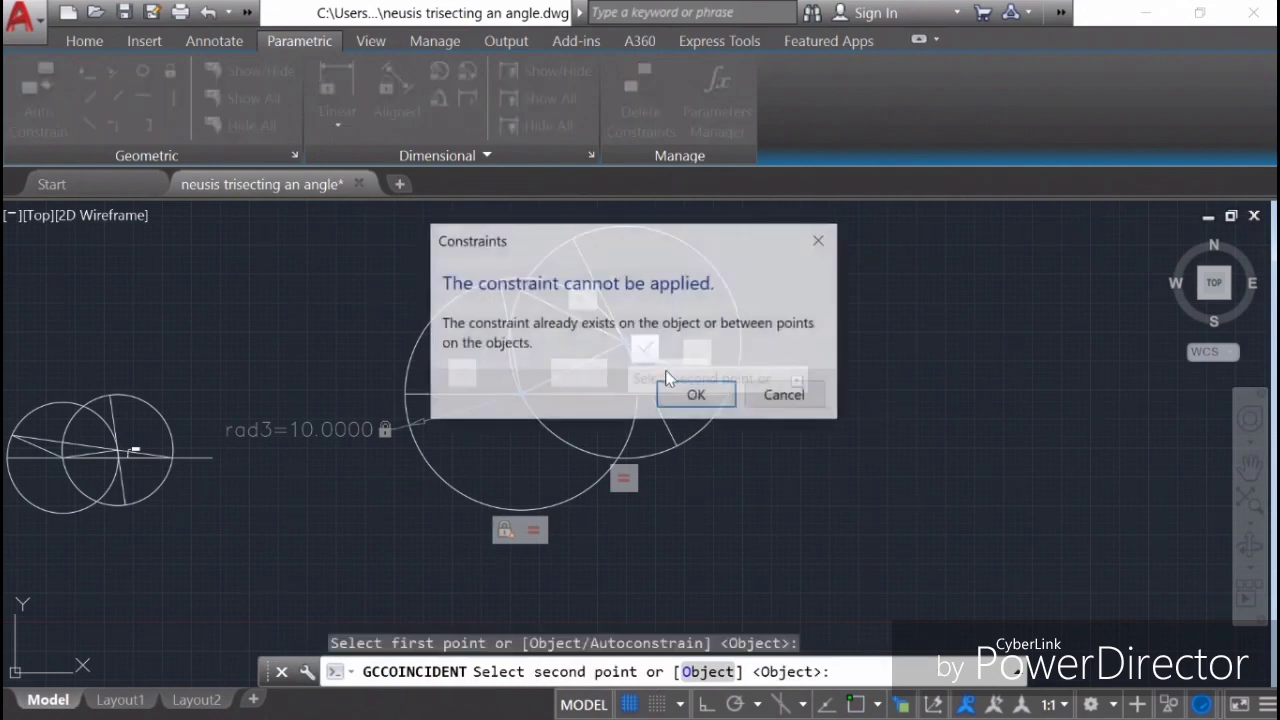
{"action": "left_click", "coordinate": [691, 394]}
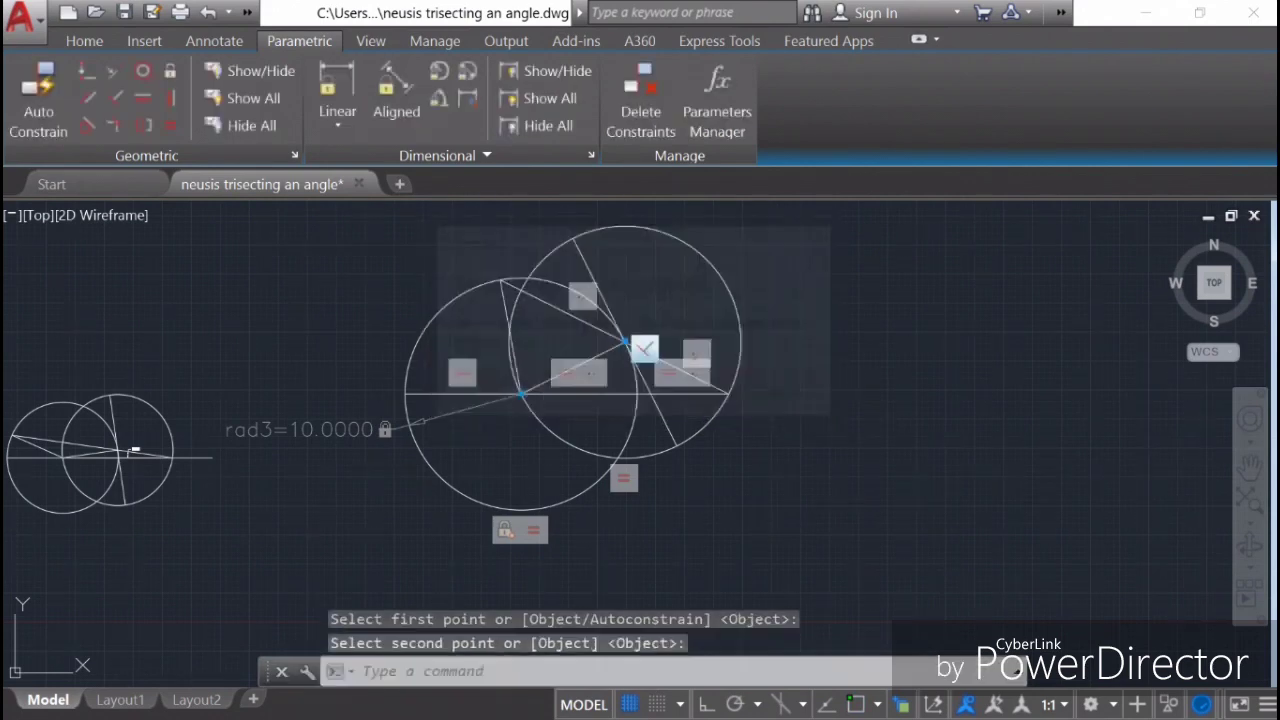
{"action": "right_click", "coordinate": [800, 262]}
Join a line end to the upper-left circle point and a slanted line end to the horizontal line's right end
{"action": "left_click", "coordinate": [862, 271]}
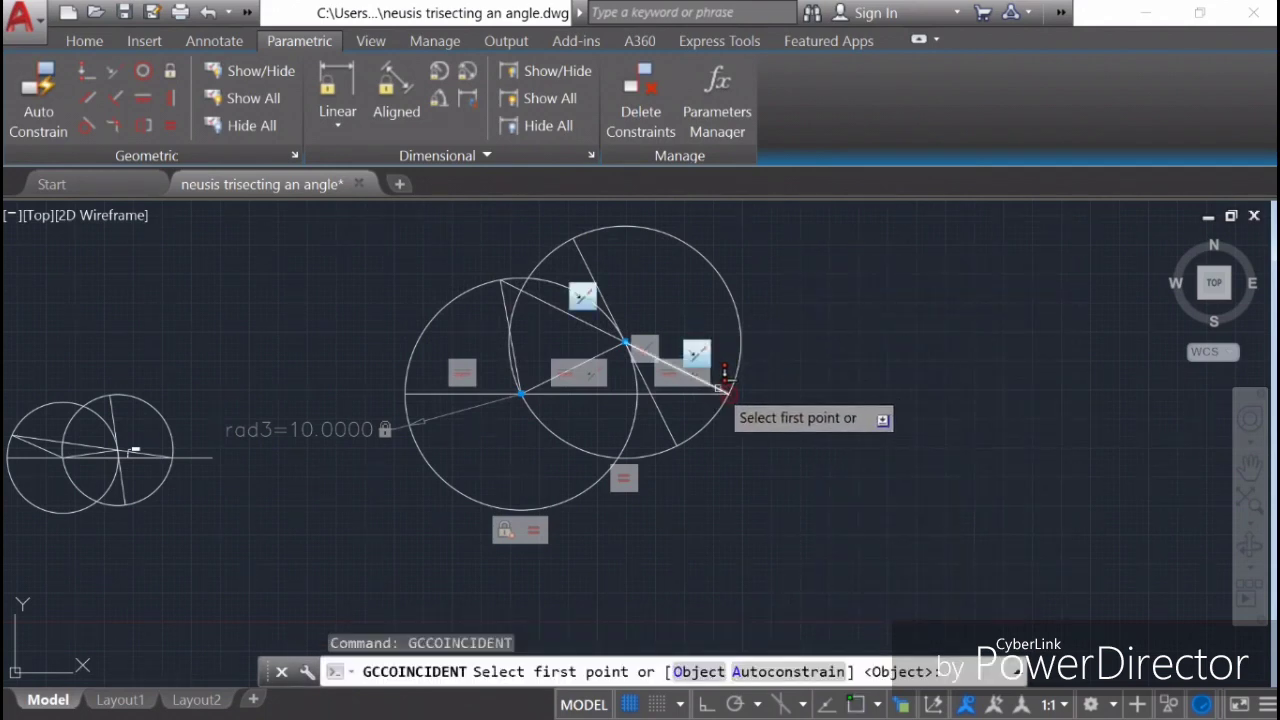
{"action": "left_click", "coordinate": [503, 279]}
{"action": "left_click", "coordinate": [502, 280]}
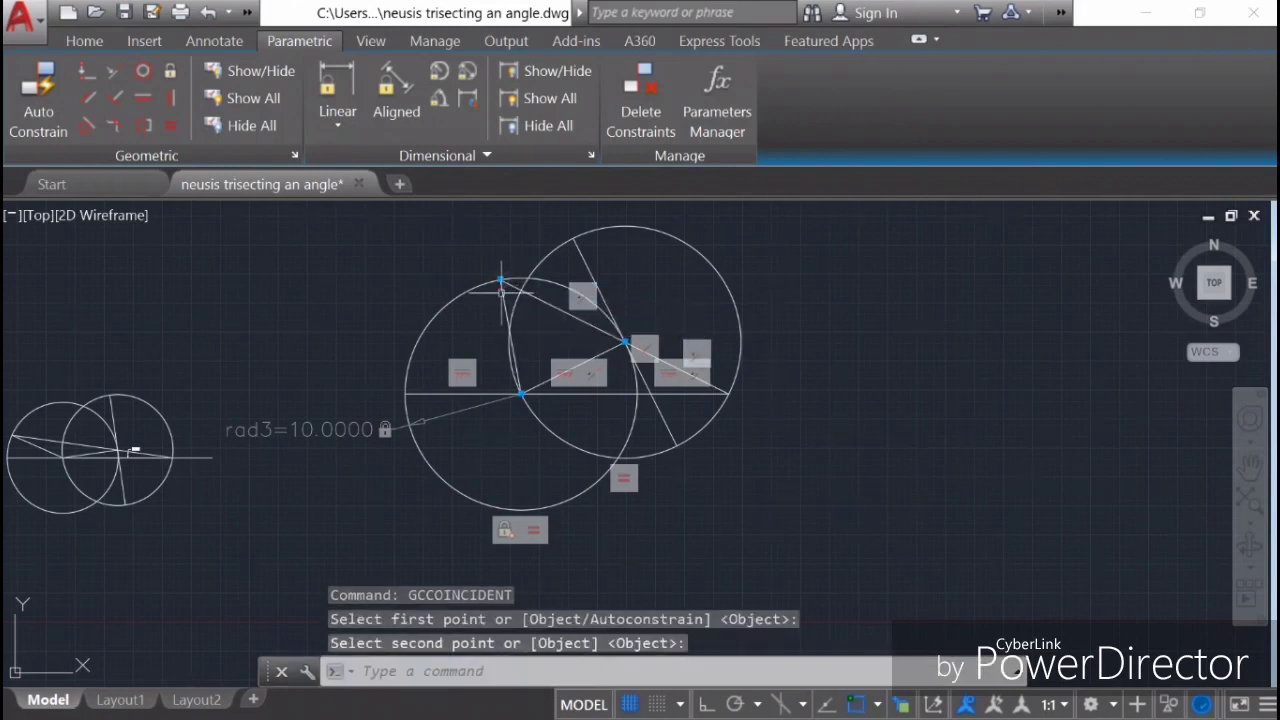
{"action": "right_click", "coordinate": [828, 338]}
{"action": "left_click", "coordinate": [900, 335]}
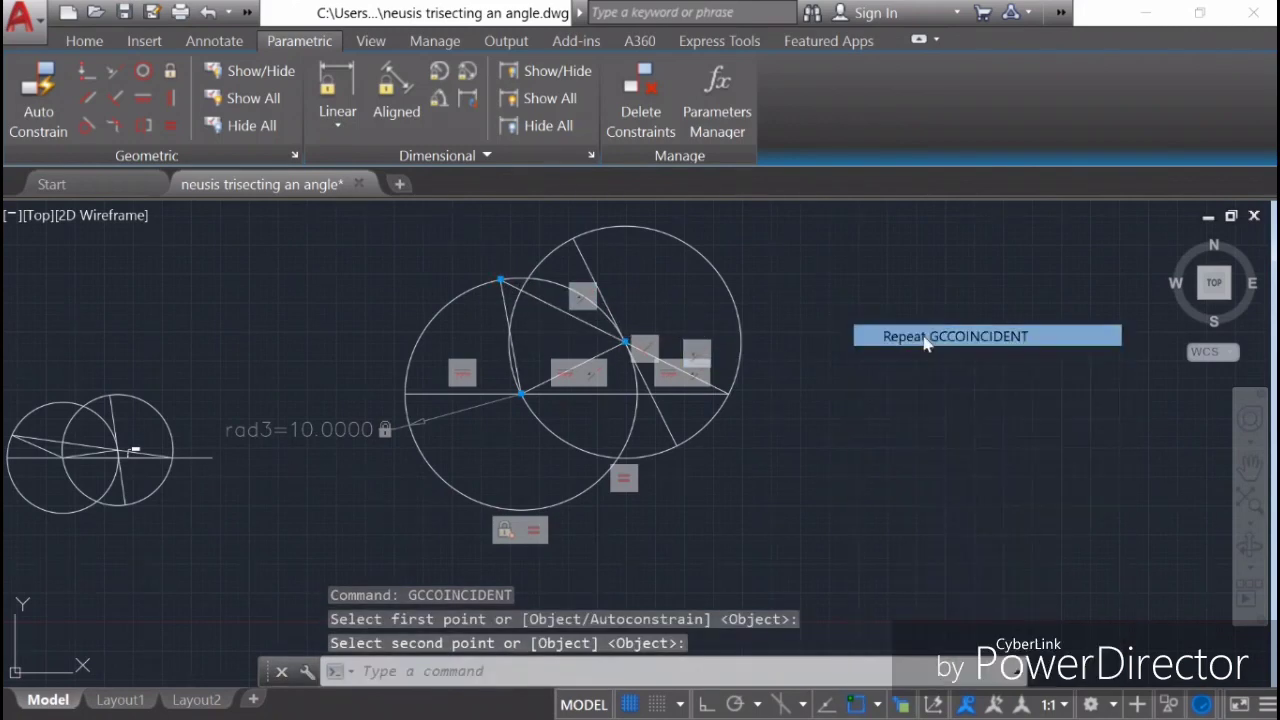
{"action": "scroll", "coordinate": [805, 418], "scroll_direction": "up", "scroll_amount": 2}
{"action": "left_click", "coordinate": [684, 378]}
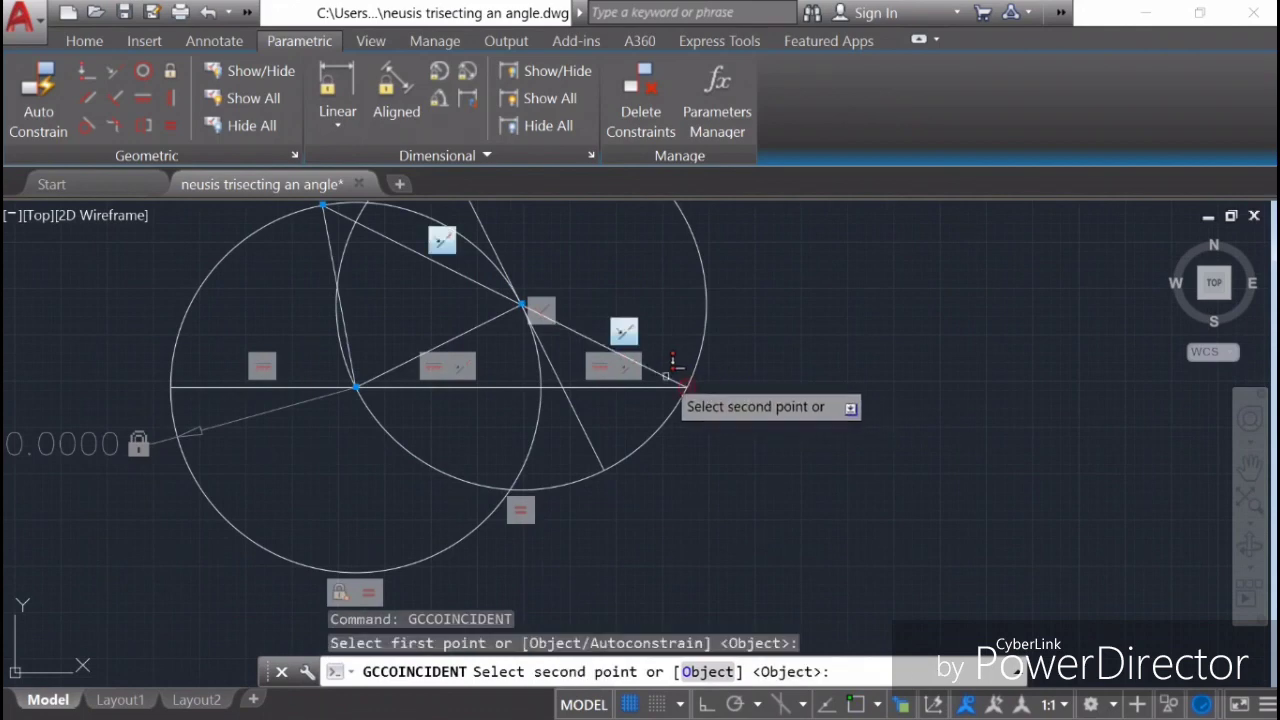
{"action": "left_click", "coordinate": [672, 380]}
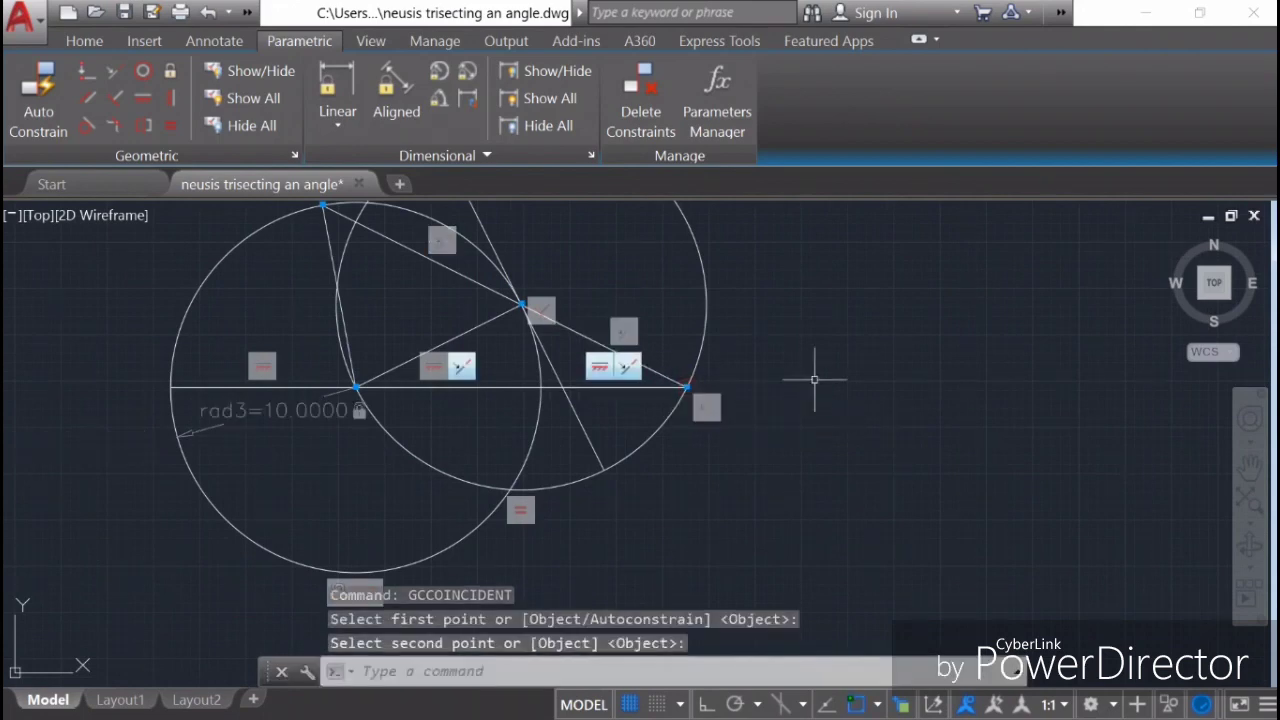
{"action": "scroll", "coordinate": [833, 365], "scroll_direction": "down", "scroll_amount": 2}
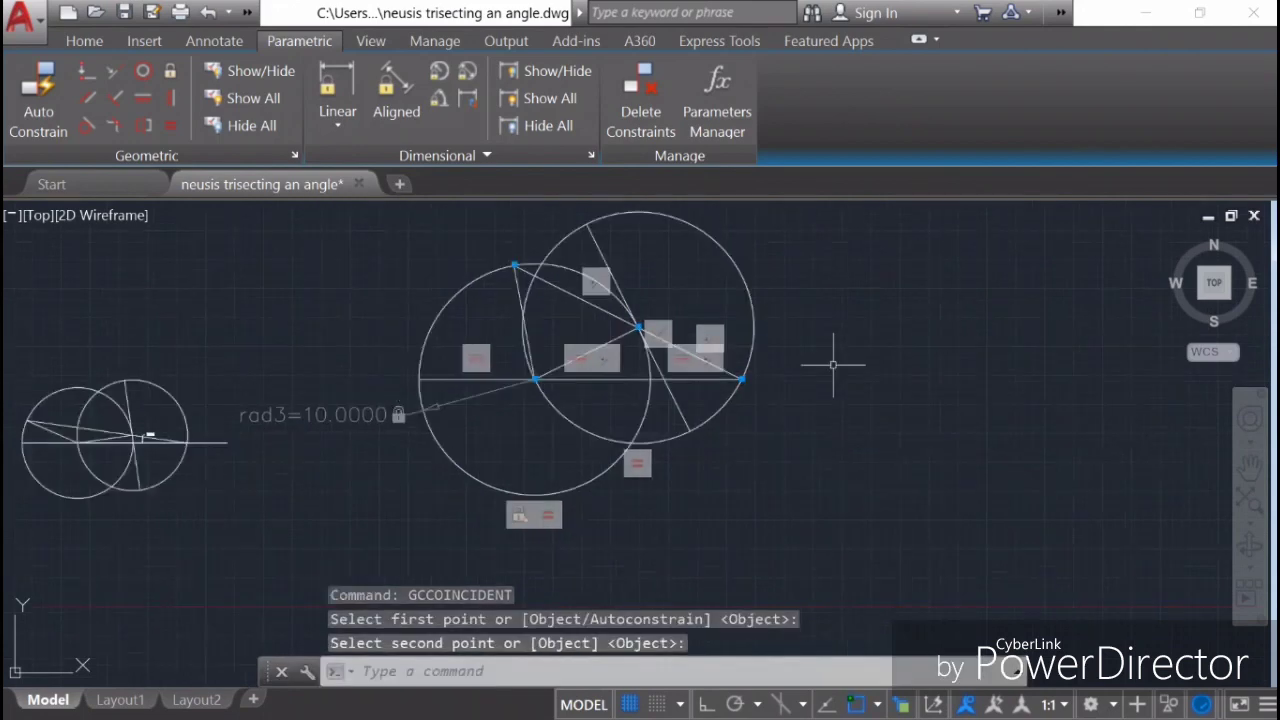
{"action": "scroll", "coordinate": [832, 364], "scroll_direction": "up", "scroll_amount": 2}
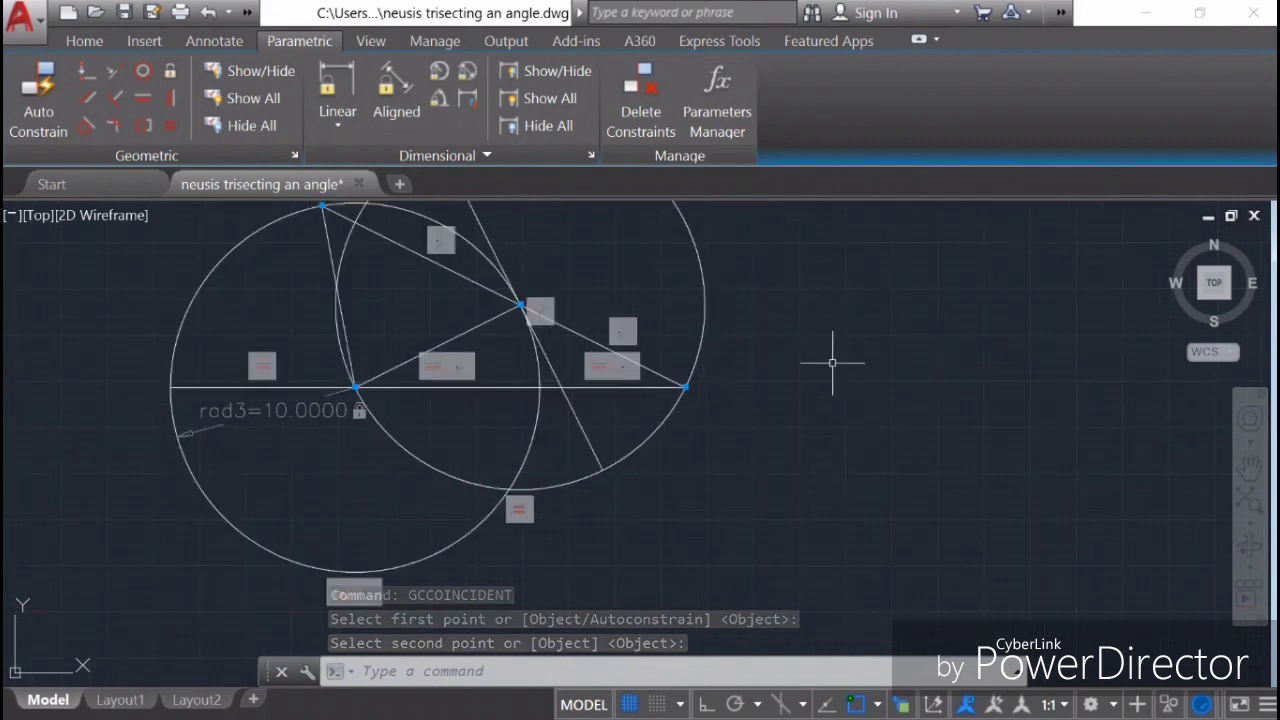
{"action": "scroll", "coordinate": [830, 364], "scroll_direction": "down", "scroll_amount": 2}
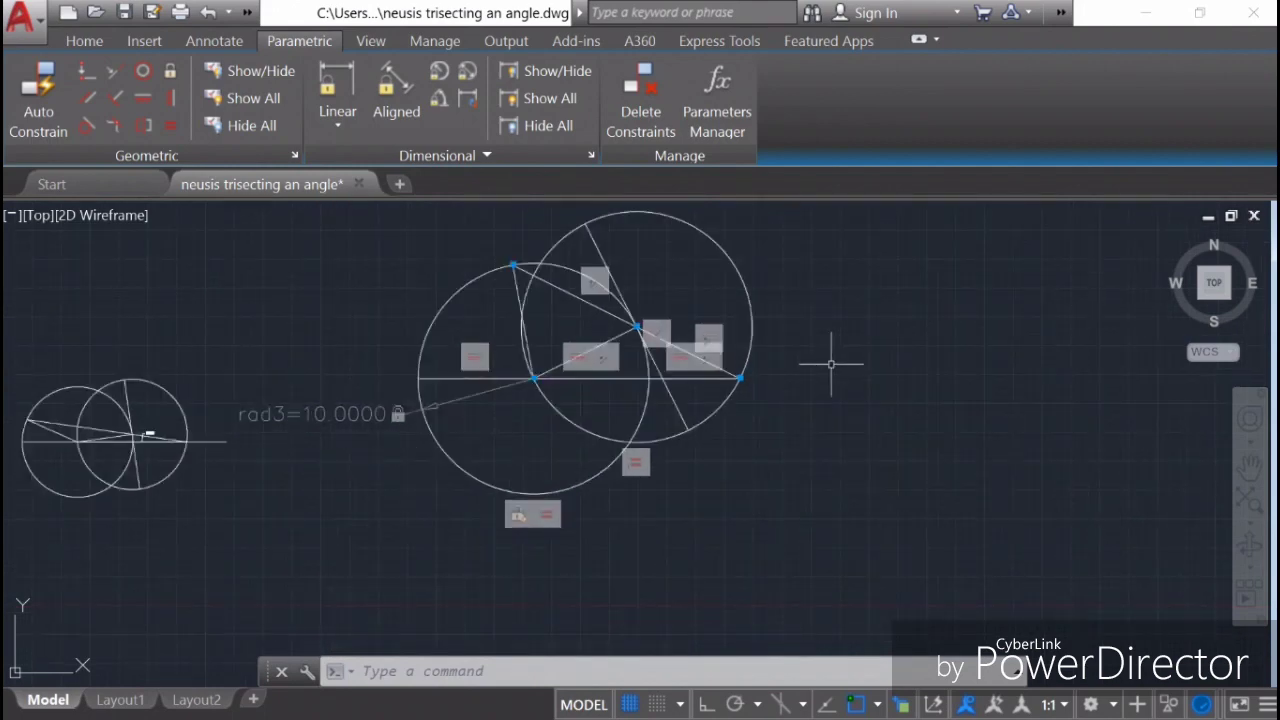
Attach the steep line to the point where it meets the circle via selection cycling
{"action": "right_click", "coordinate": [830, 250]}
{"action": "left_click", "coordinate": [912, 266]}
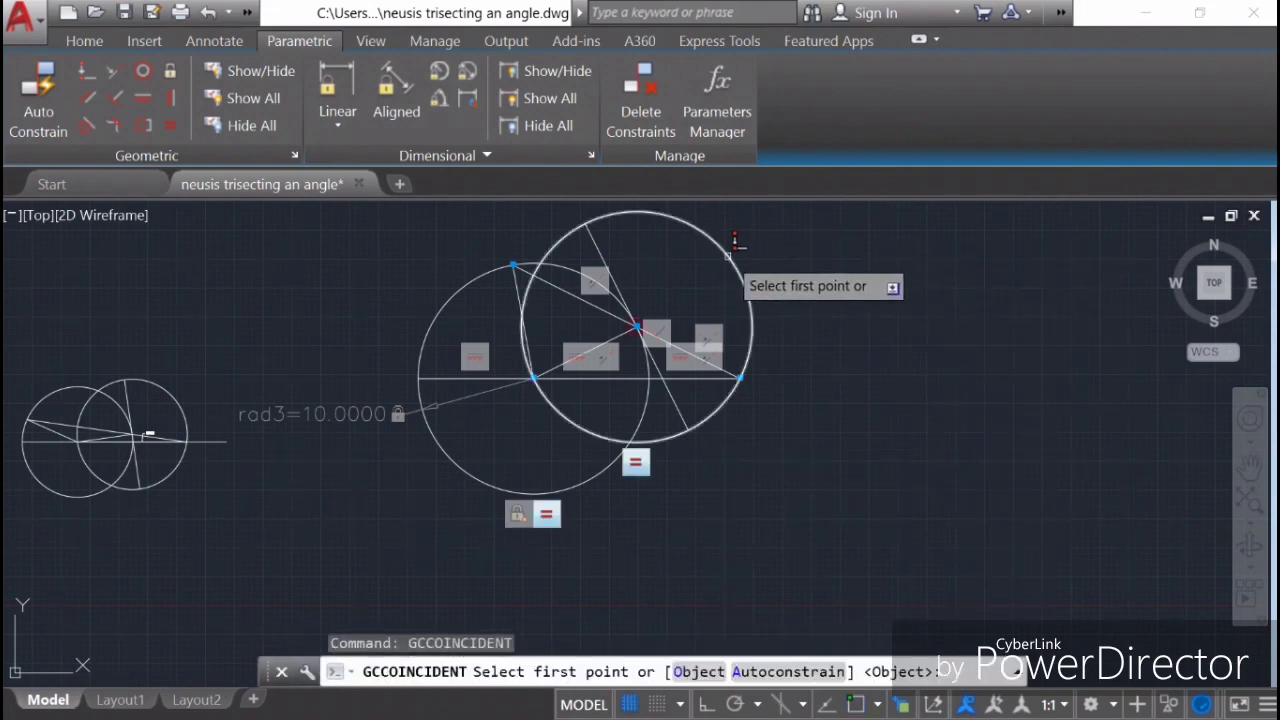
{"action": "left_click", "coordinate": [735, 241]}
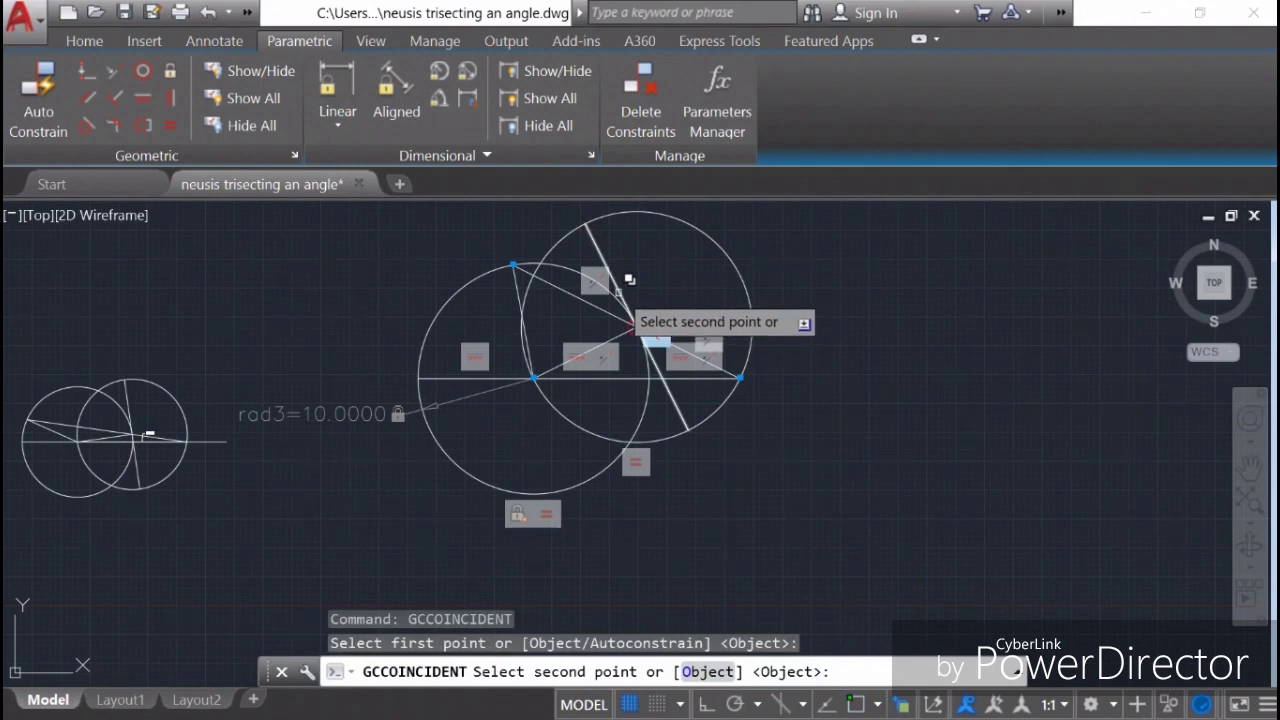
{"action": "left_click", "coordinate": [634, 300]}
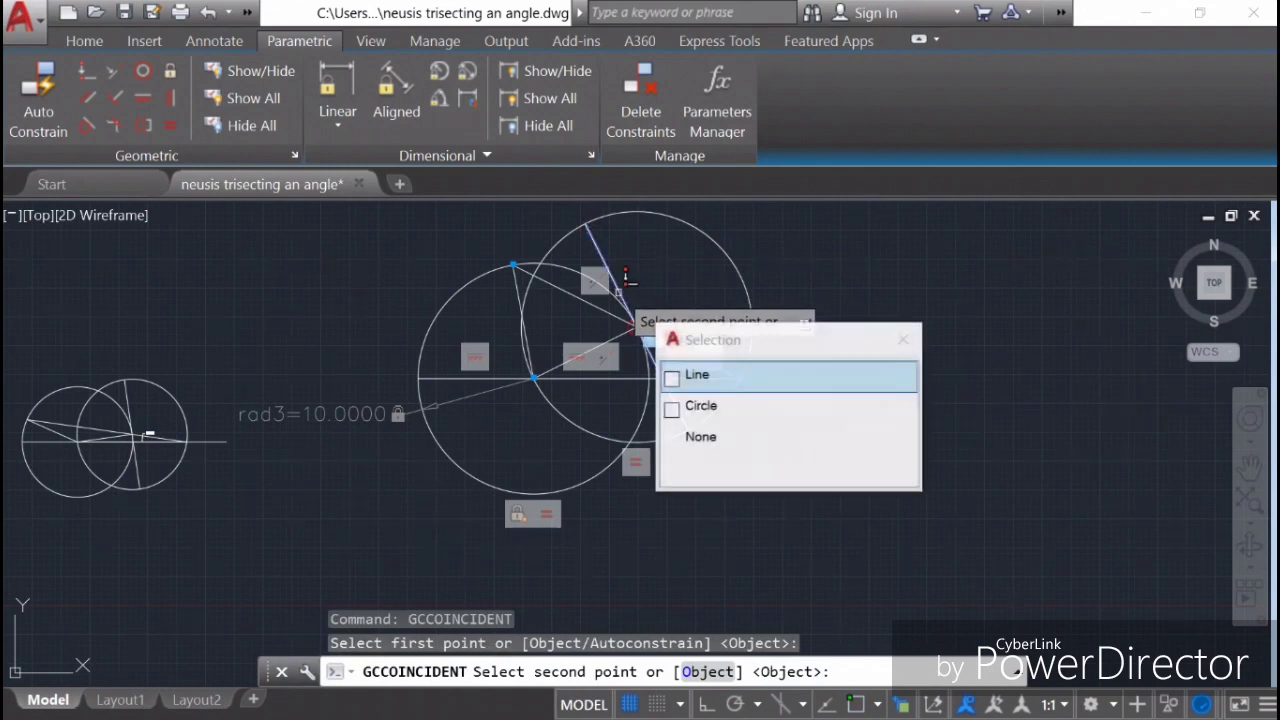
{"action": "left_click", "coordinate": [697, 376]}
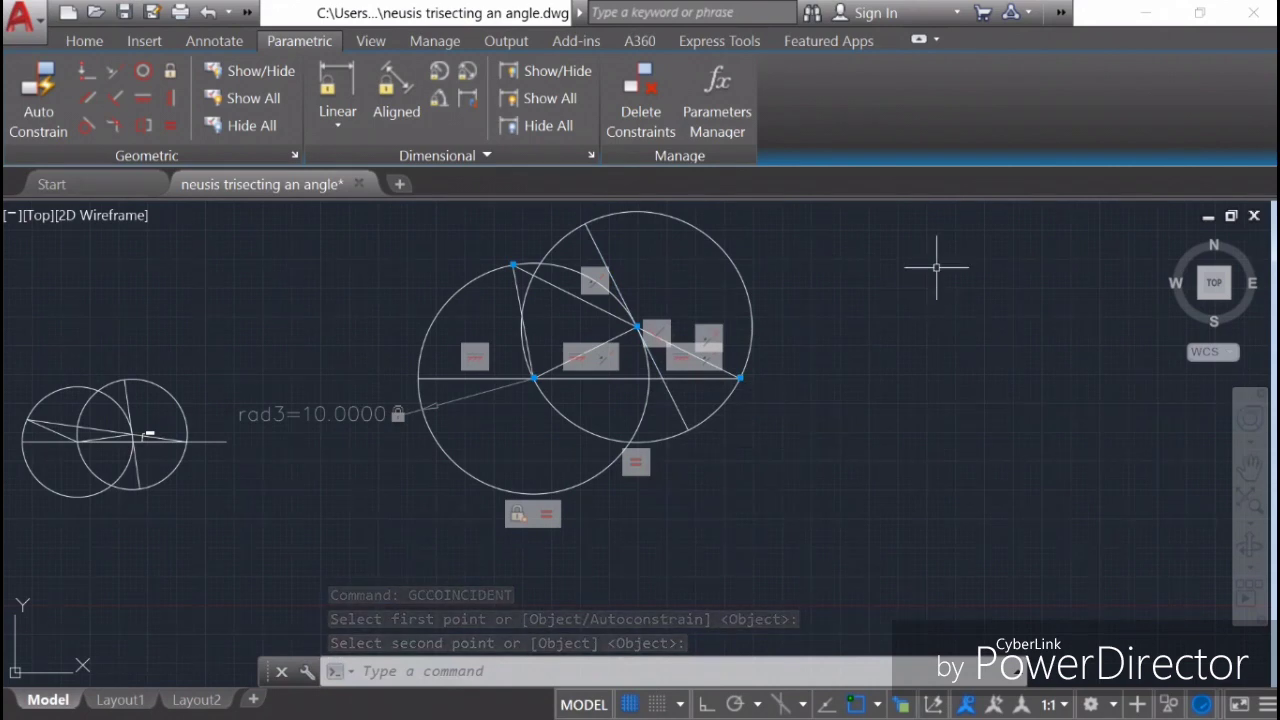
{"action": "left_click", "coordinate": [390, 80]}
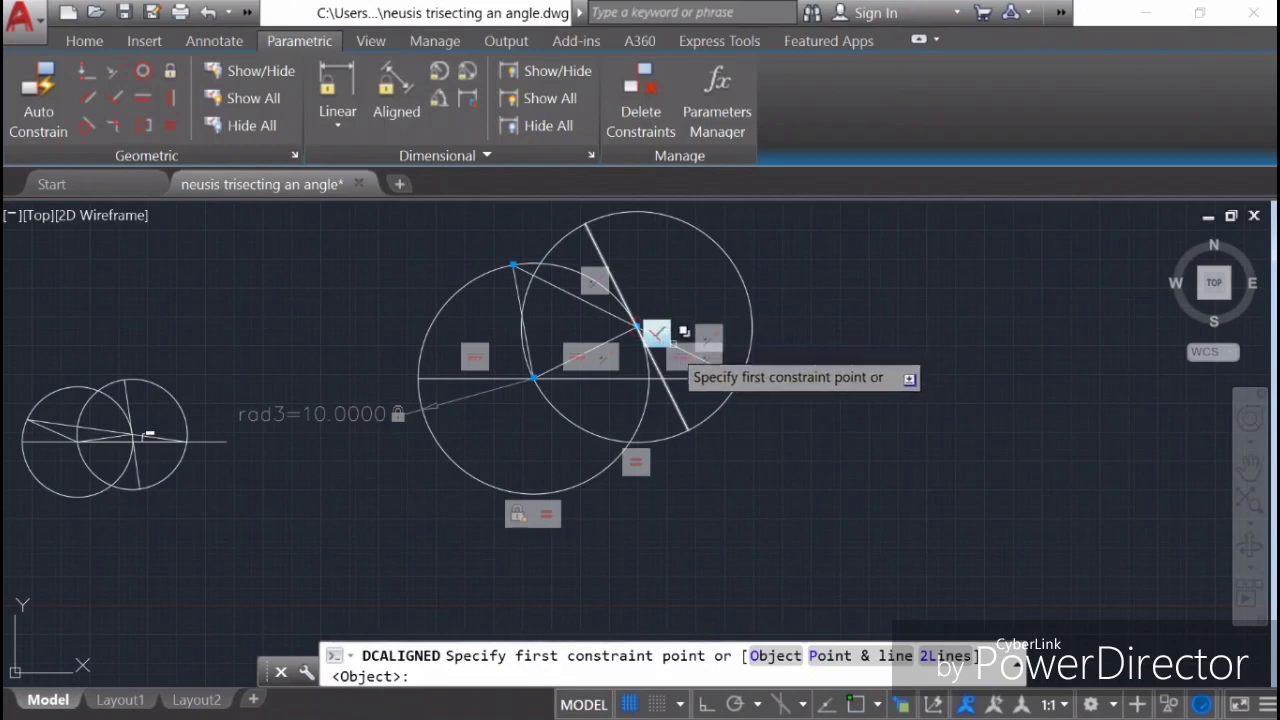
Lock the short slanted segment with an aligned constraint d4=10
{"action": "scroll", "coordinate": [665, 338], "scroll_direction": "up", "scroll_amount": 5}
{"action": "left_click", "coordinate": [592, 293]}
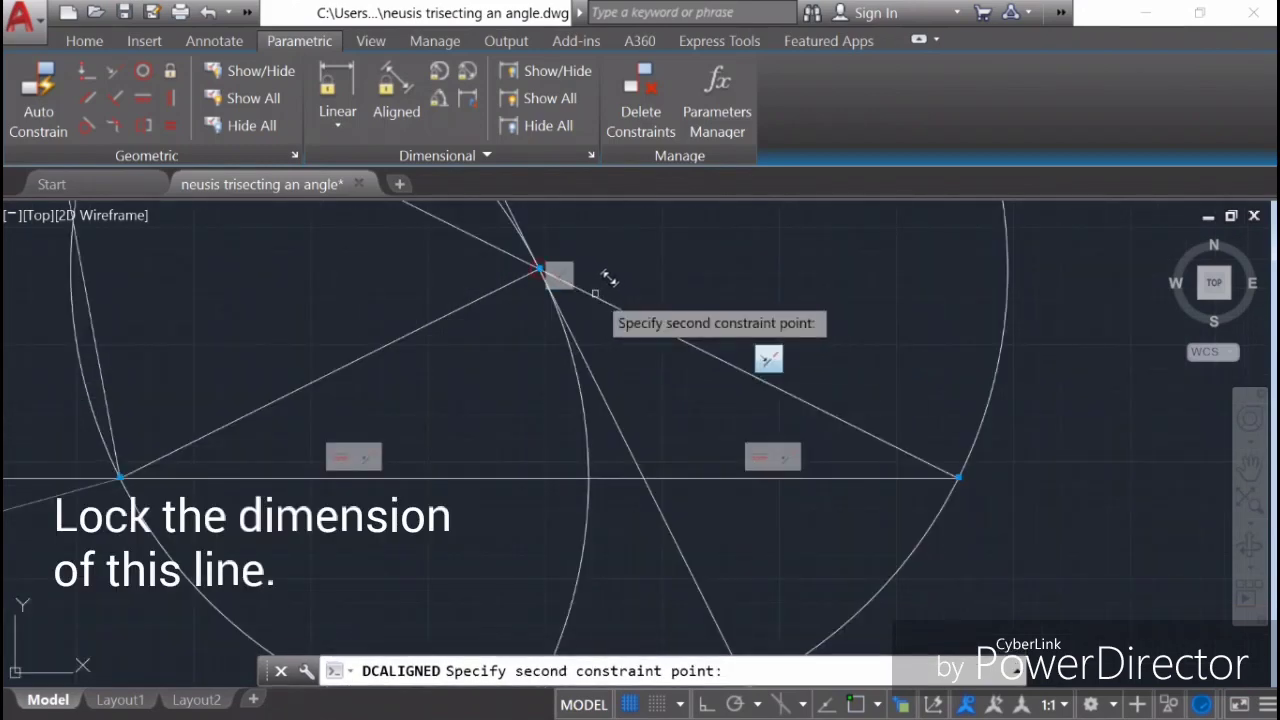
{"action": "left_click", "coordinate": [933, 445]}
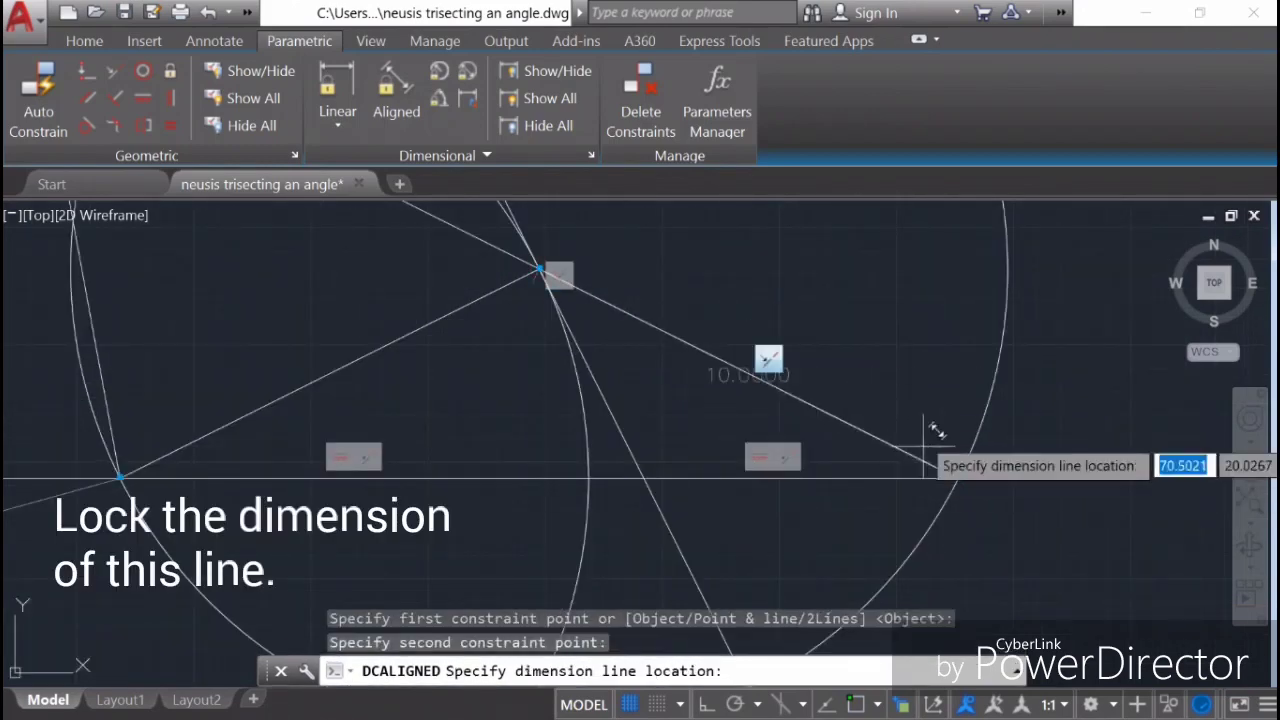
{"action": "scroll", "coordinate": [971, 335], "scroll_direction": "down", "scroll_amount": 5}
{"action": "left_click", "coordinate": [1000, 344]}
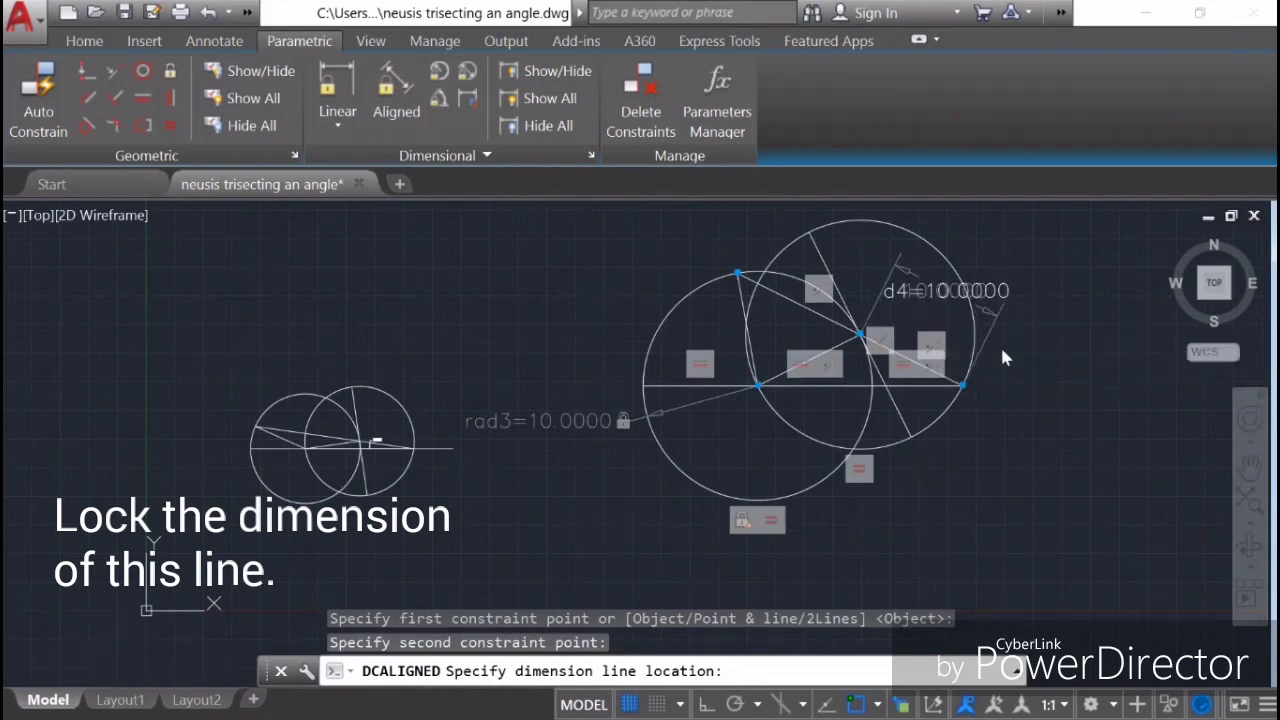
{"action": "key", "text": "Return"}
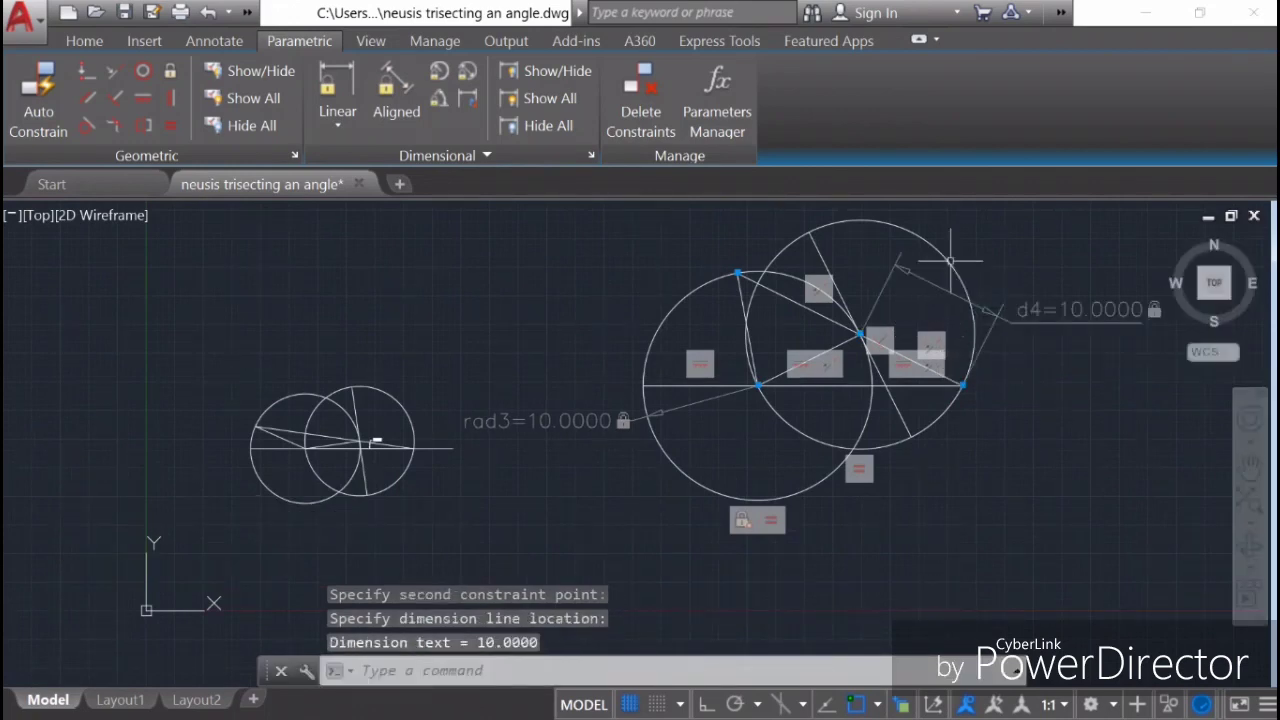
Lock the steep line's length with an aligned constraint d5=20
{"action": "right_click", "coordinate": [1008, 240]}
{"action": "left_click", "coordinate": [1072, 252]}
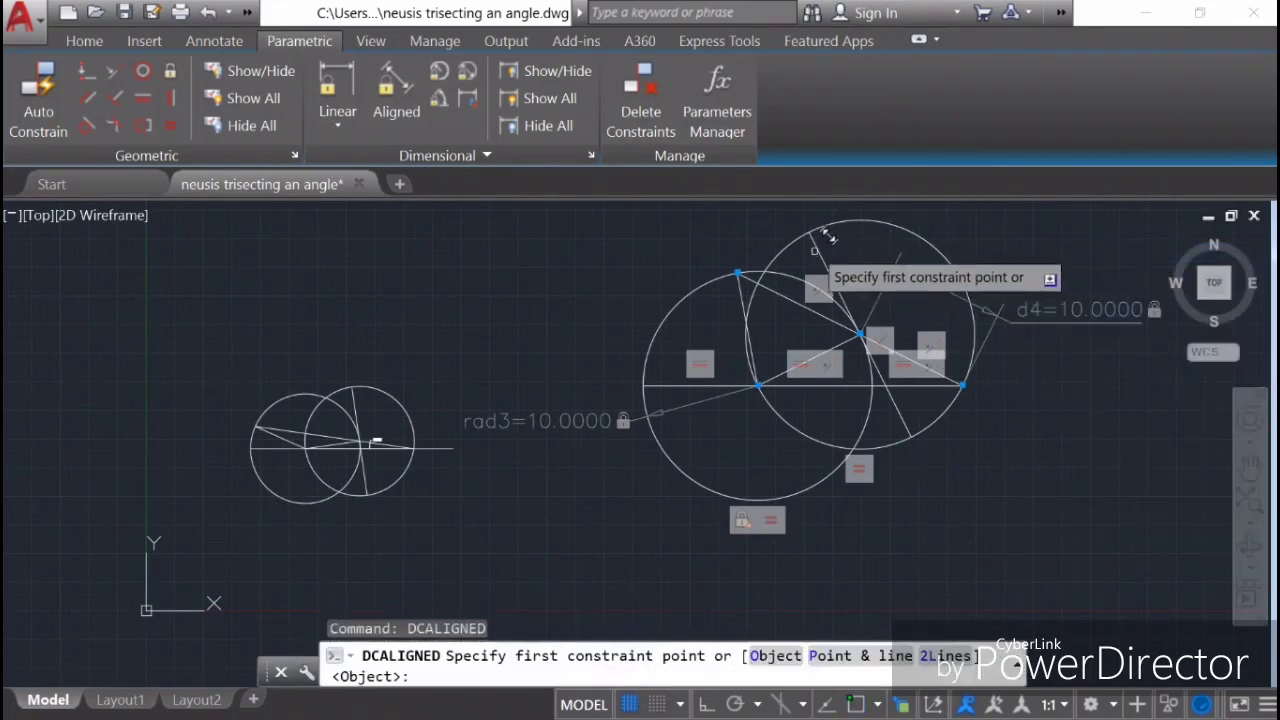
{"action": "left_click", "coordinate": [812, 233]}
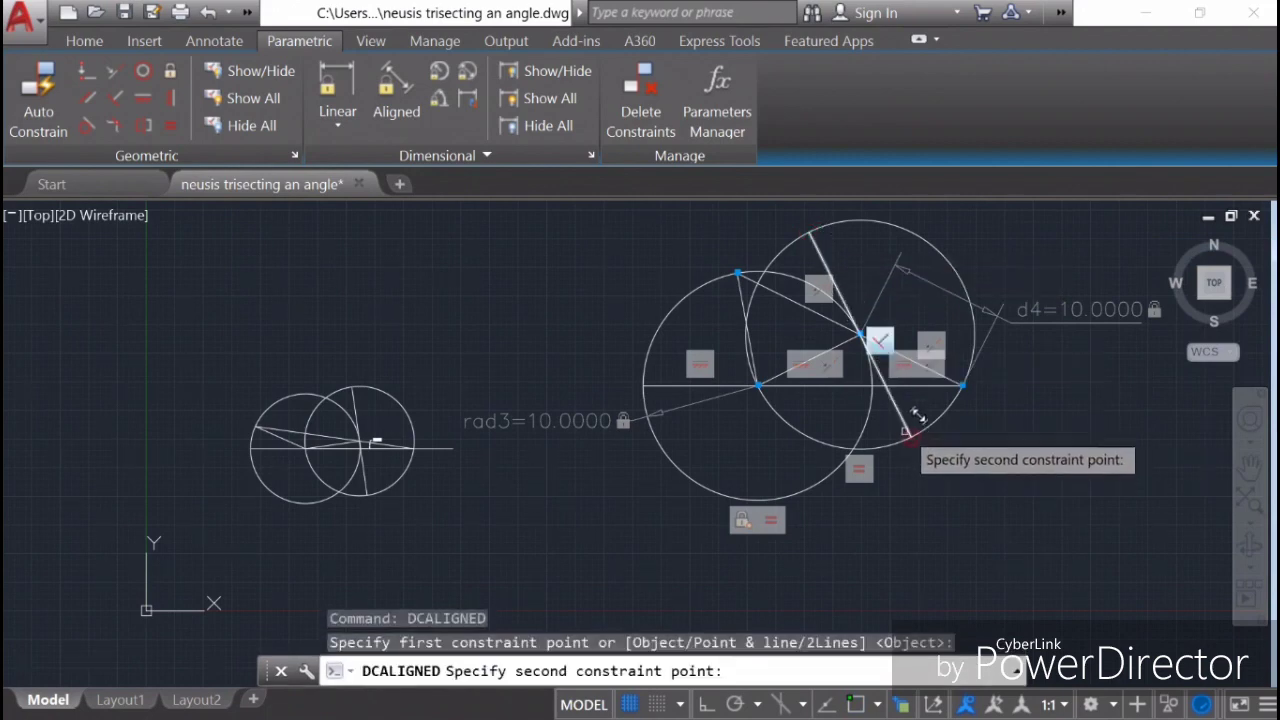
{"action": "left_click", "coordinate": [905, 428]}
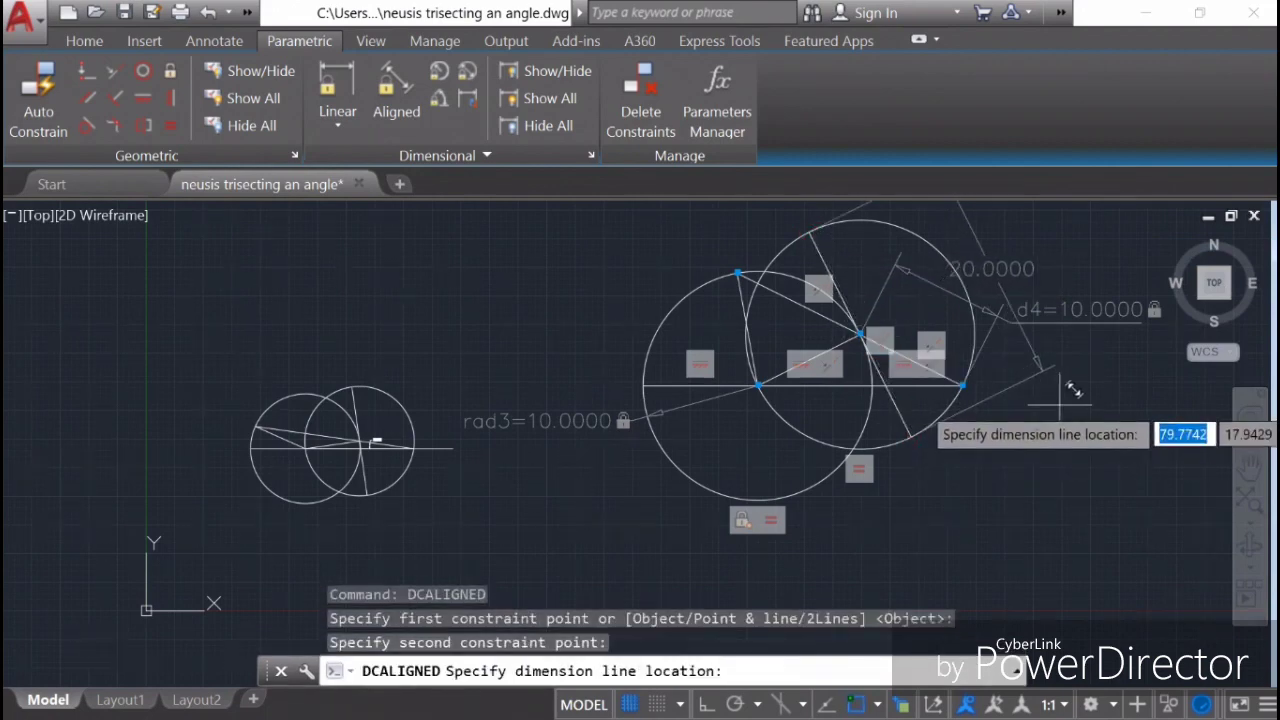
{"action": "left_click", "coordinate": [1000, 290]}
{"action": "type", "text": "20"}
{"action": "key", "text": "Return"}
{"action": "key", "text": "Return"}
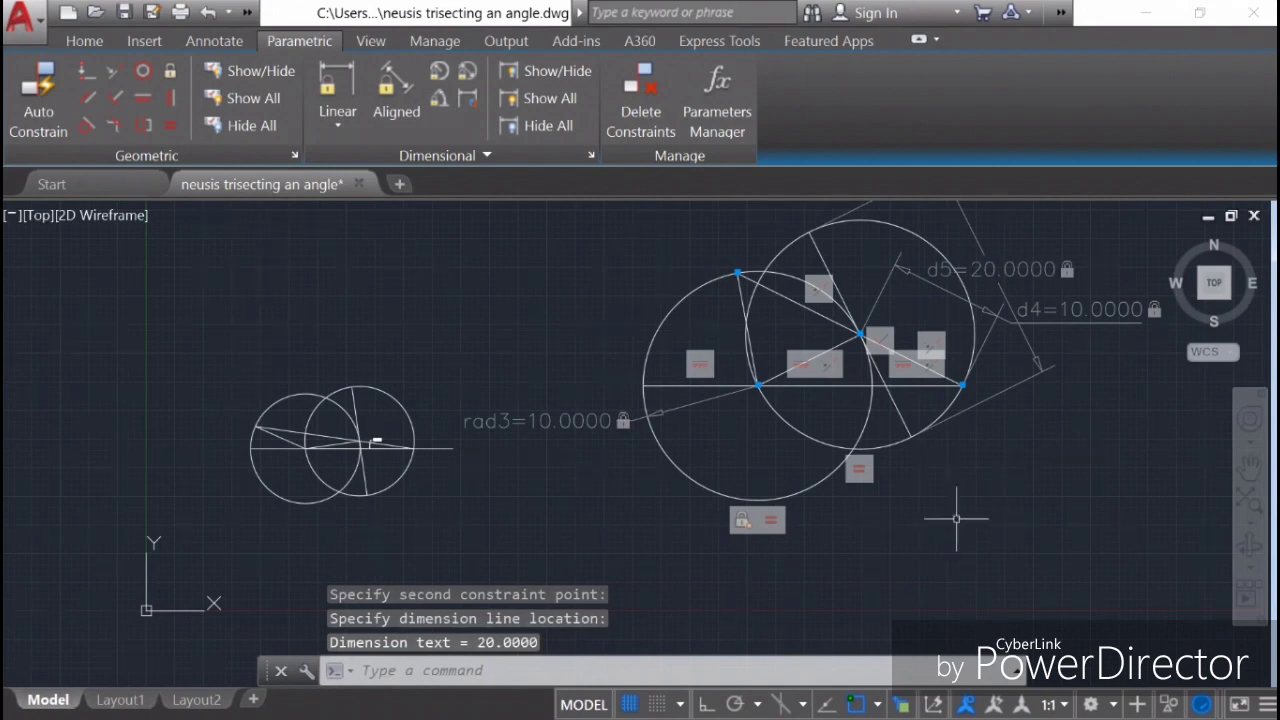
{"action": "scroll", "coordinate": [970, 503], "scroll_direction": "down", "scroll_amount": 1}
{"action": "middle_click_drag", "start_coordinate": [1041, 527], "coordinate": [837, 476]}
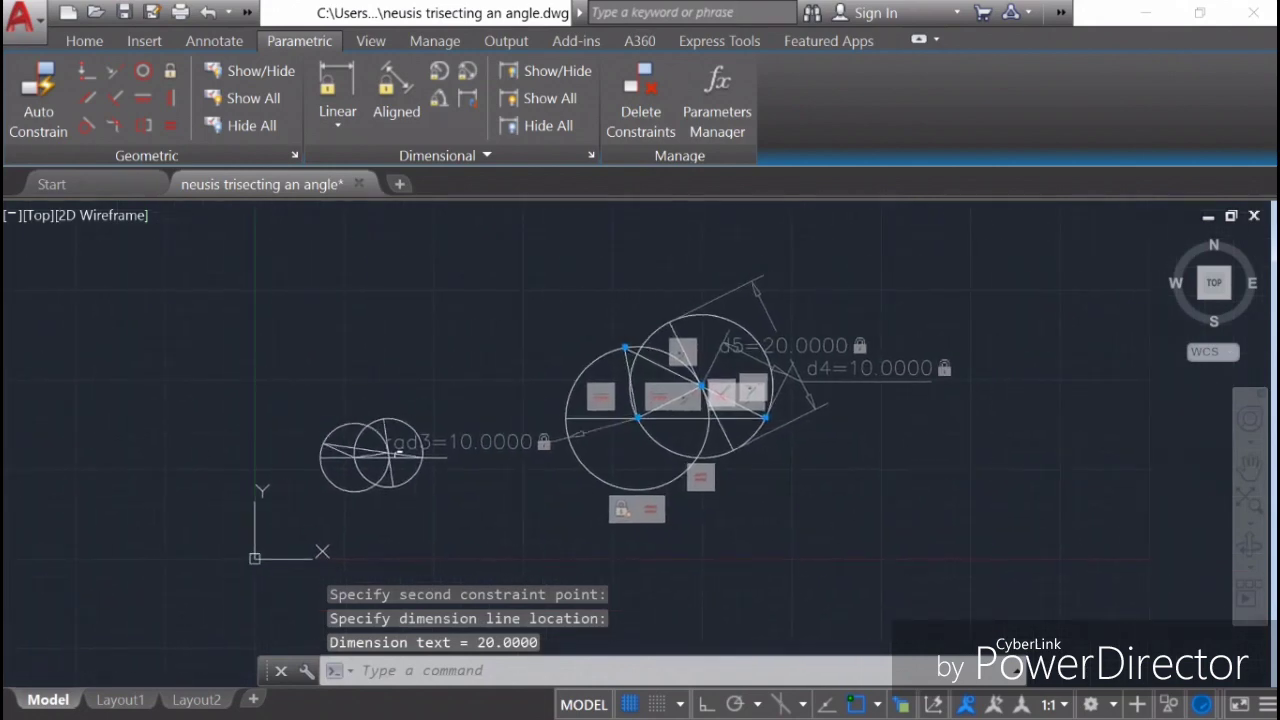
Hide all dimensional and geometric constraints, then test-stretch the short slanted line and cancel
{"action": "left_click", "coordinate": [549, 127]}
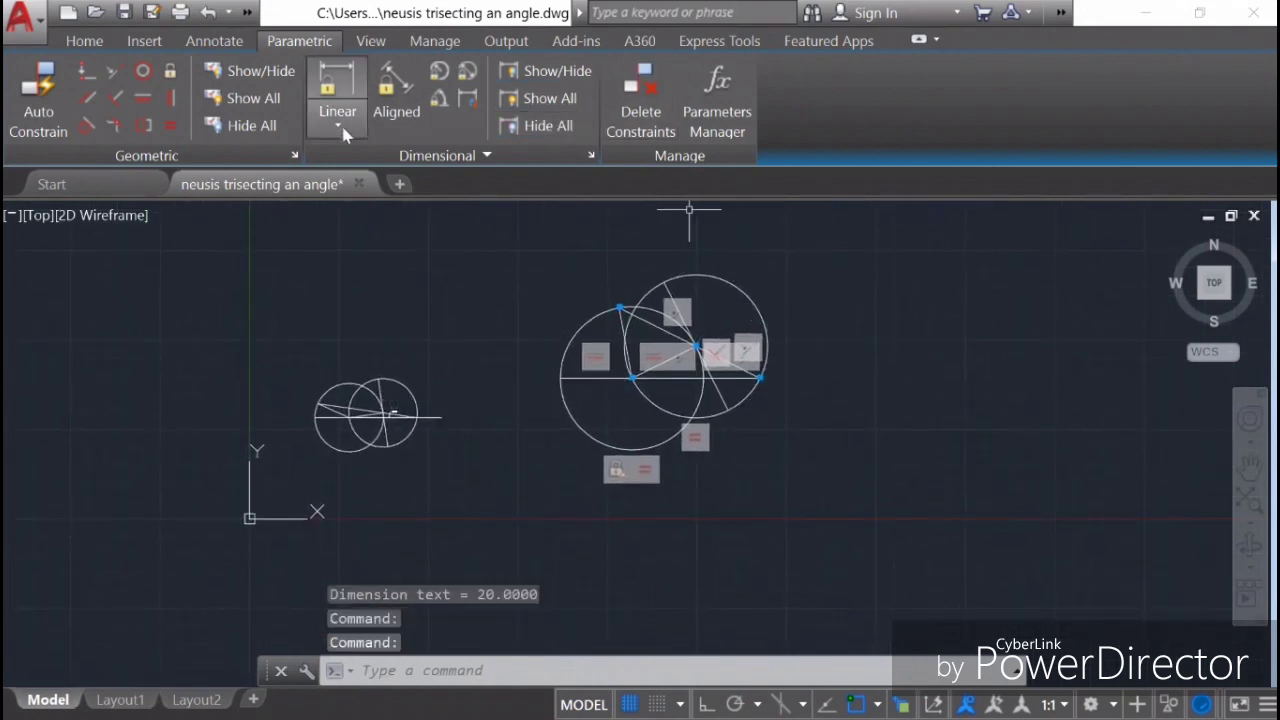
{"action": "left_click", "coordinate": [265, 128]}
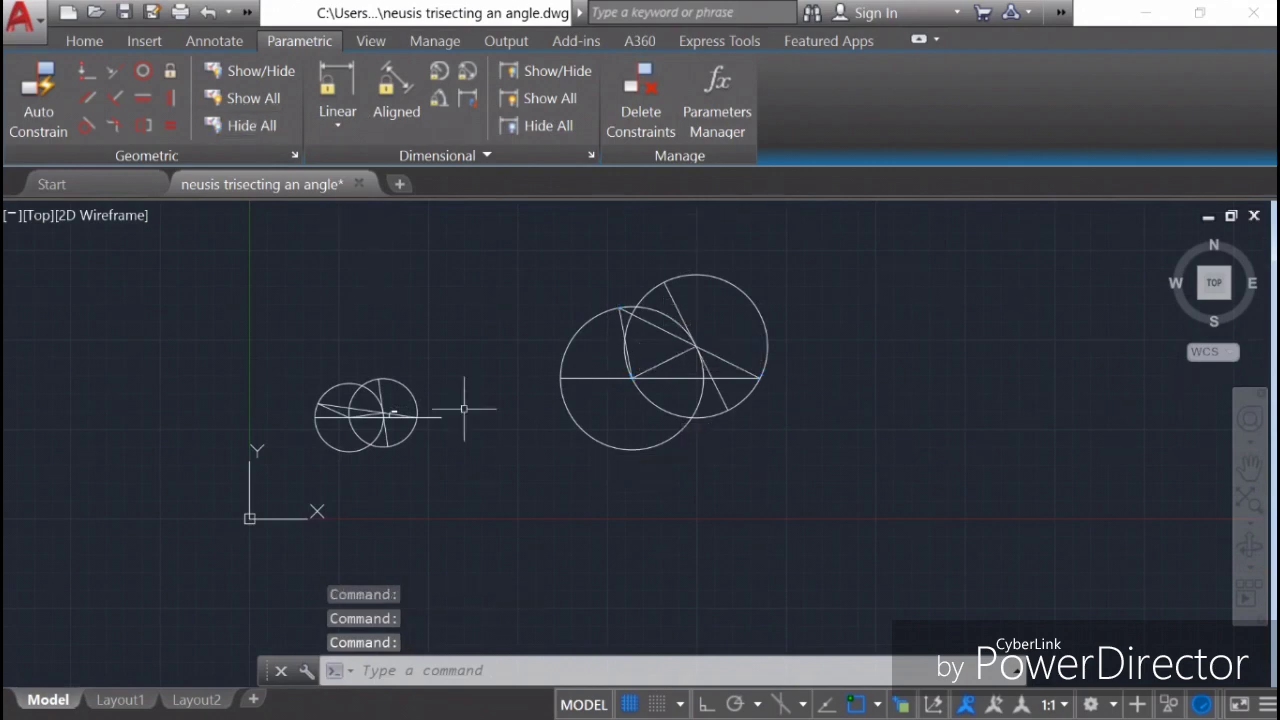
{"action": "left_click", "coordinate": [663, 320]}
{"action": "mouse_move", "coordinate": [620, 308]}
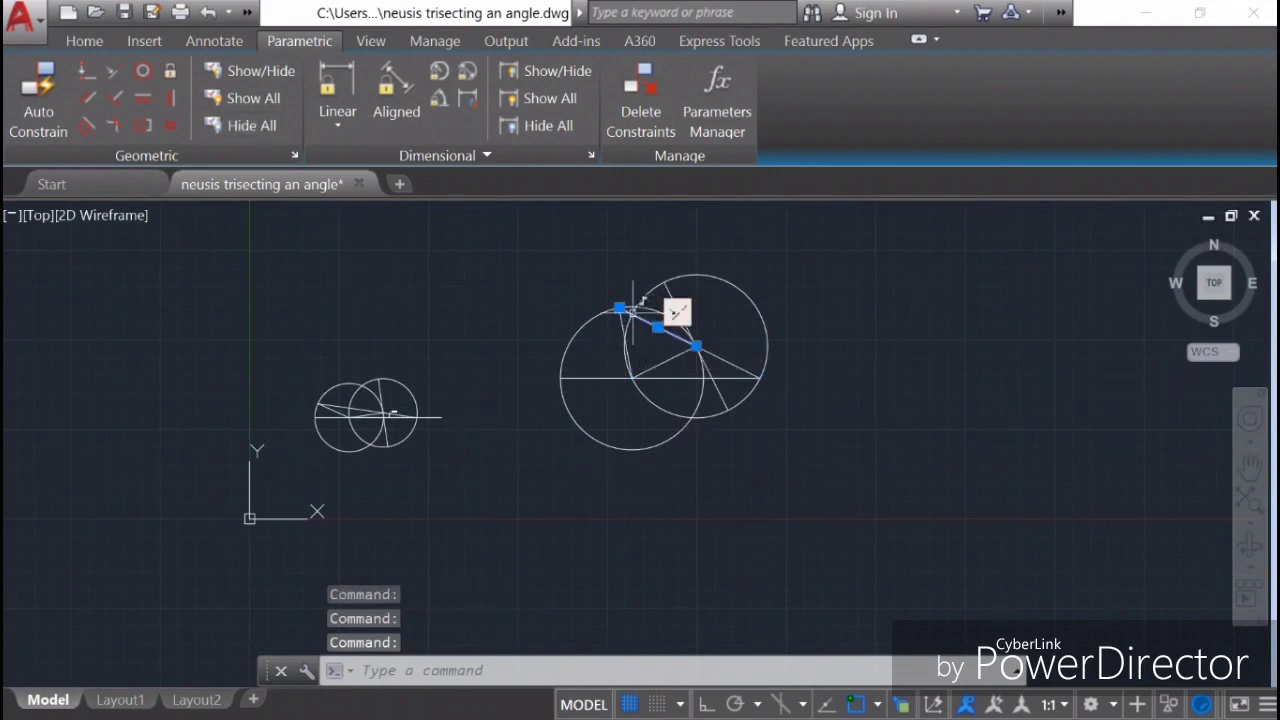
{"action": "left_click", "coordinate": [619, 309]}
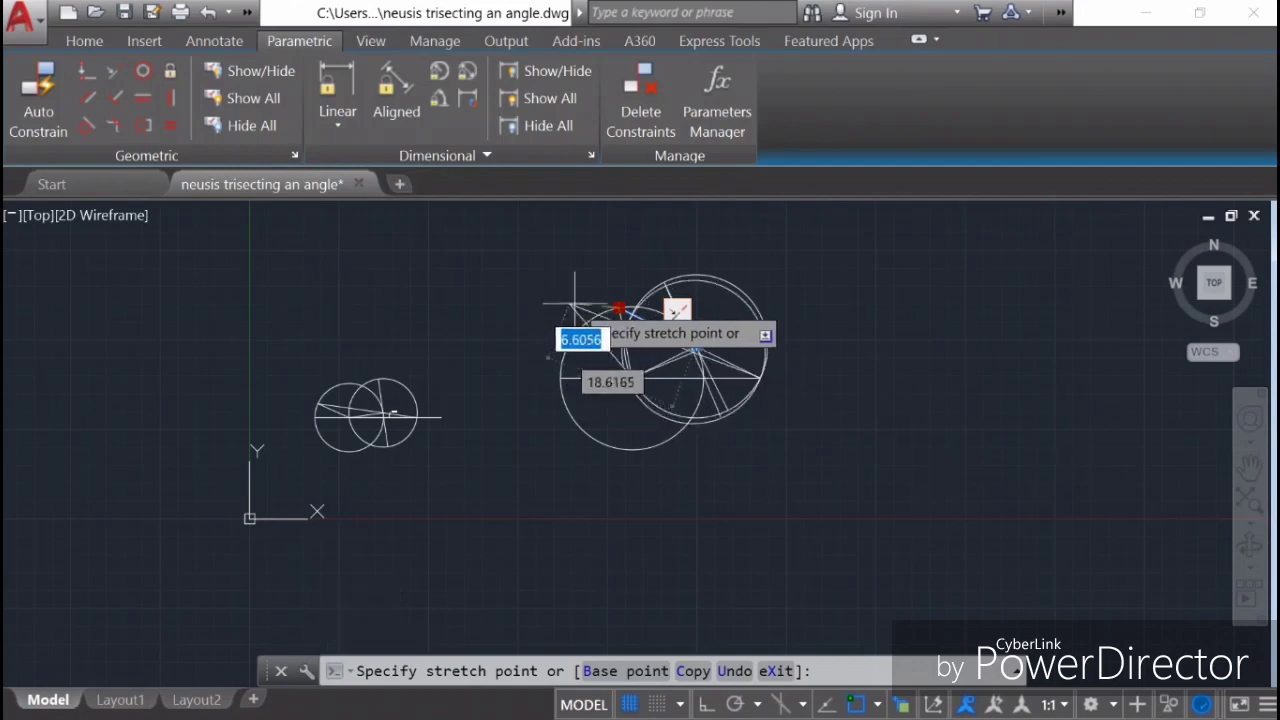
{"action": "key", "text": "Escape"}
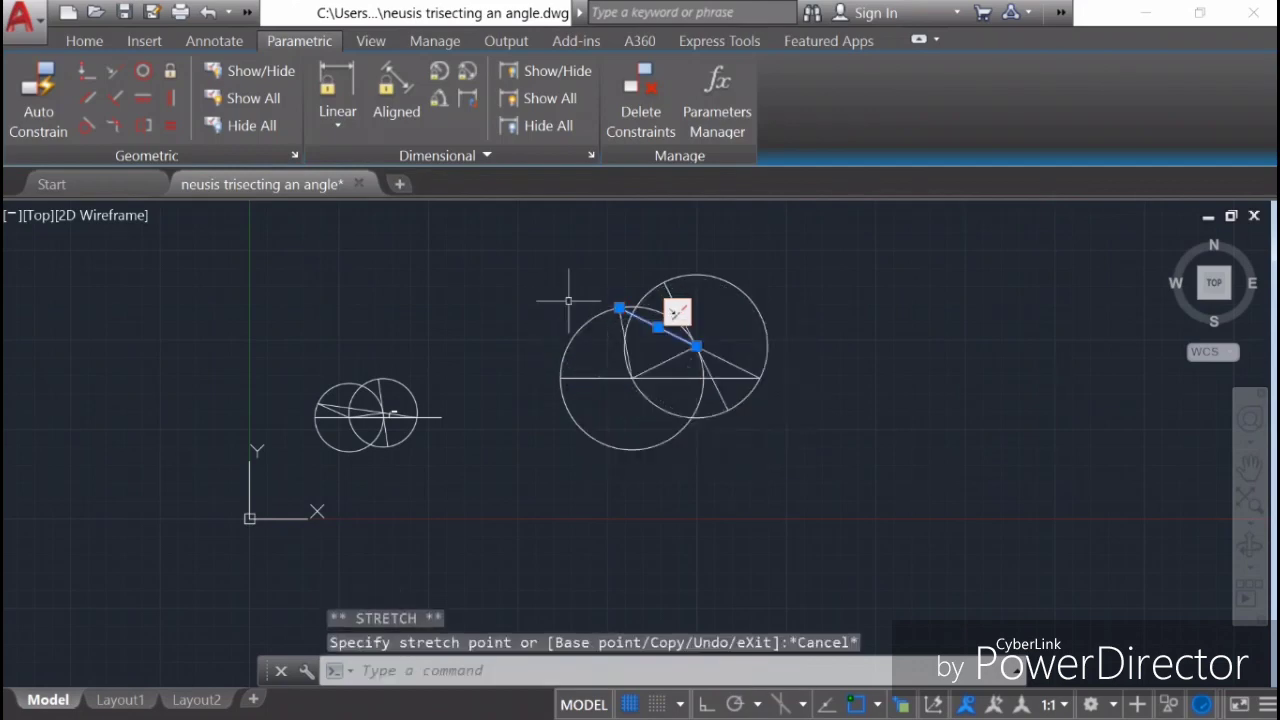
{"action": "key", "text": "Escape"}
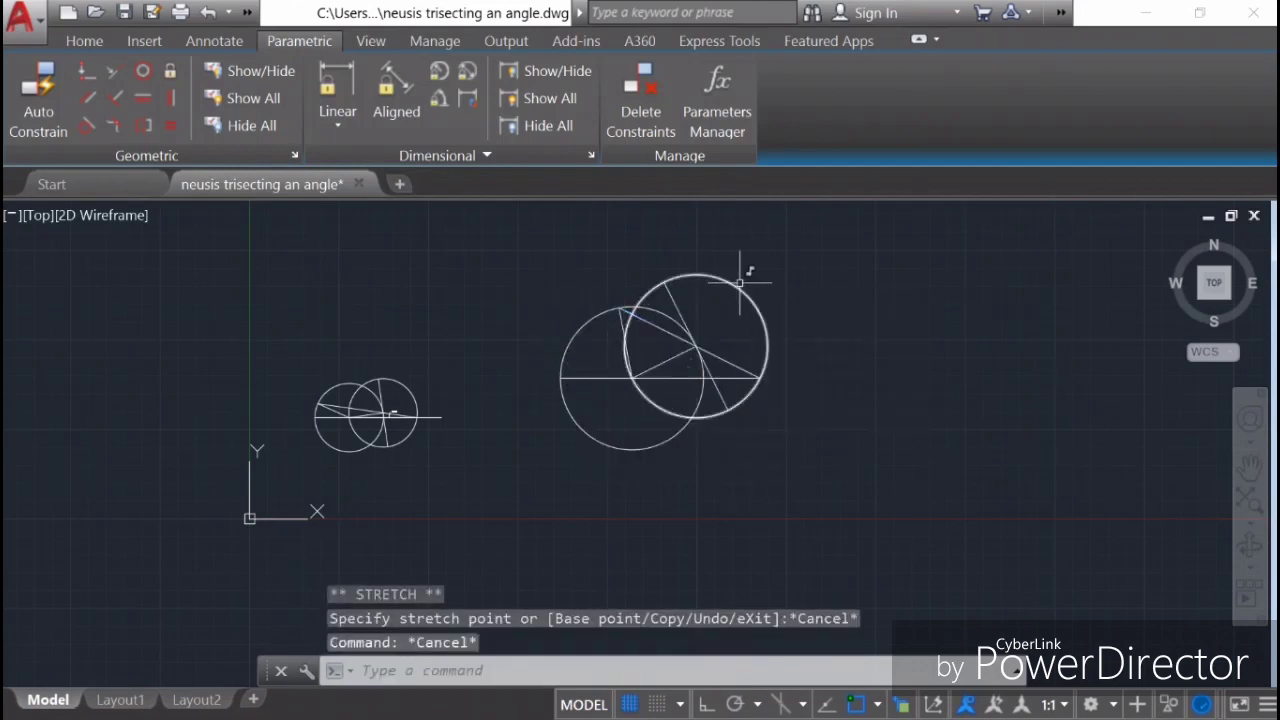
{"action": "scroll", "coordinate": [706, 358], "scroll_direction": "up", "scroll_amount": 4}
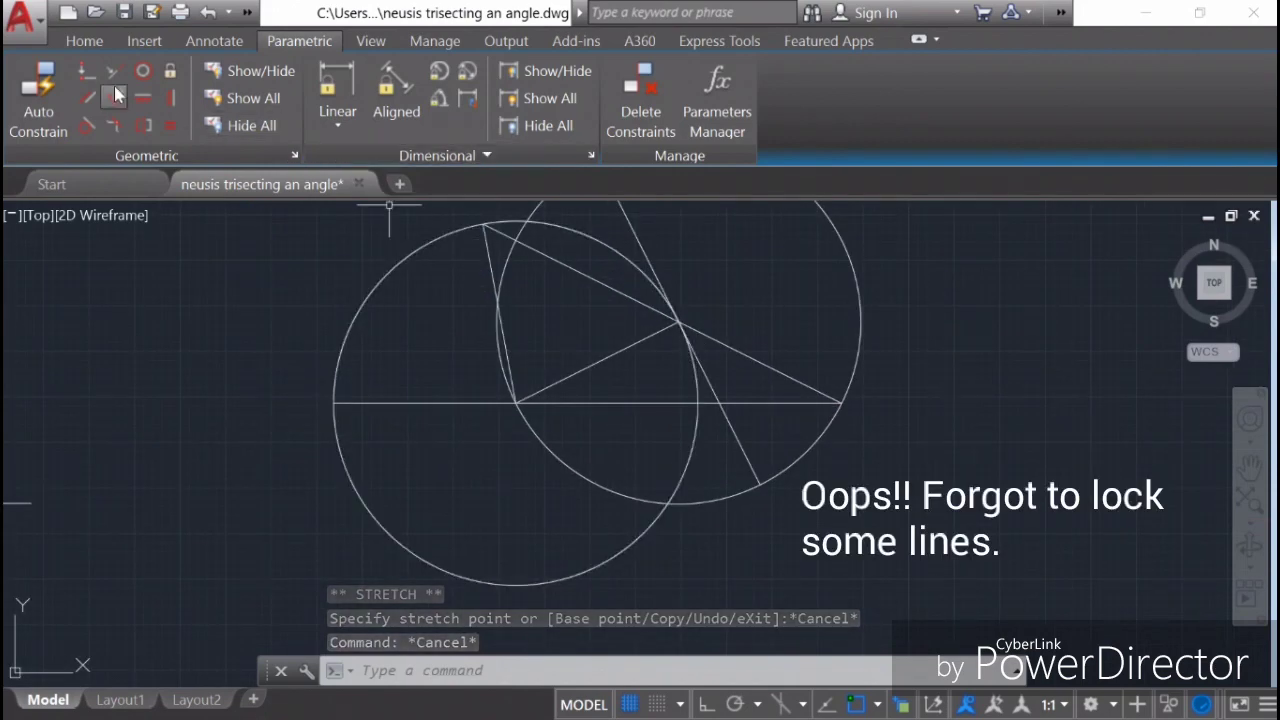
{"action": "left_click", "coordinate": [84, 70]}
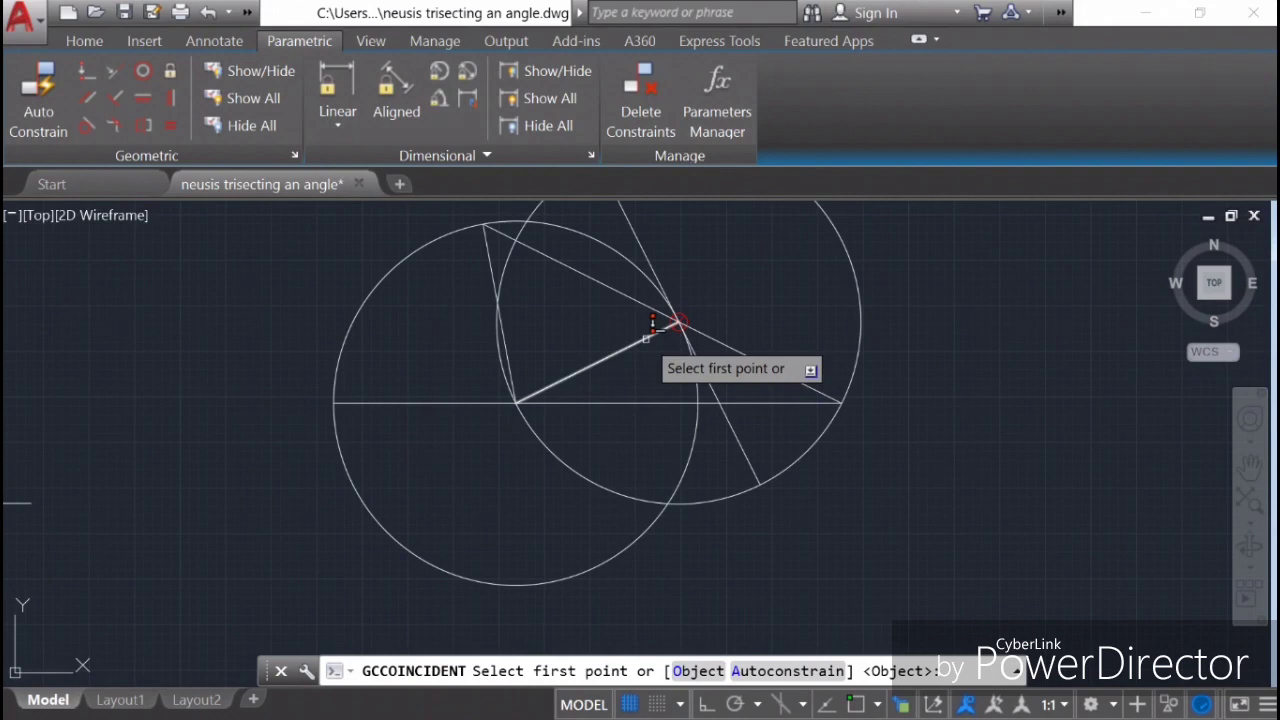
{"action": "left_click", "coordinate": [652, 321]}
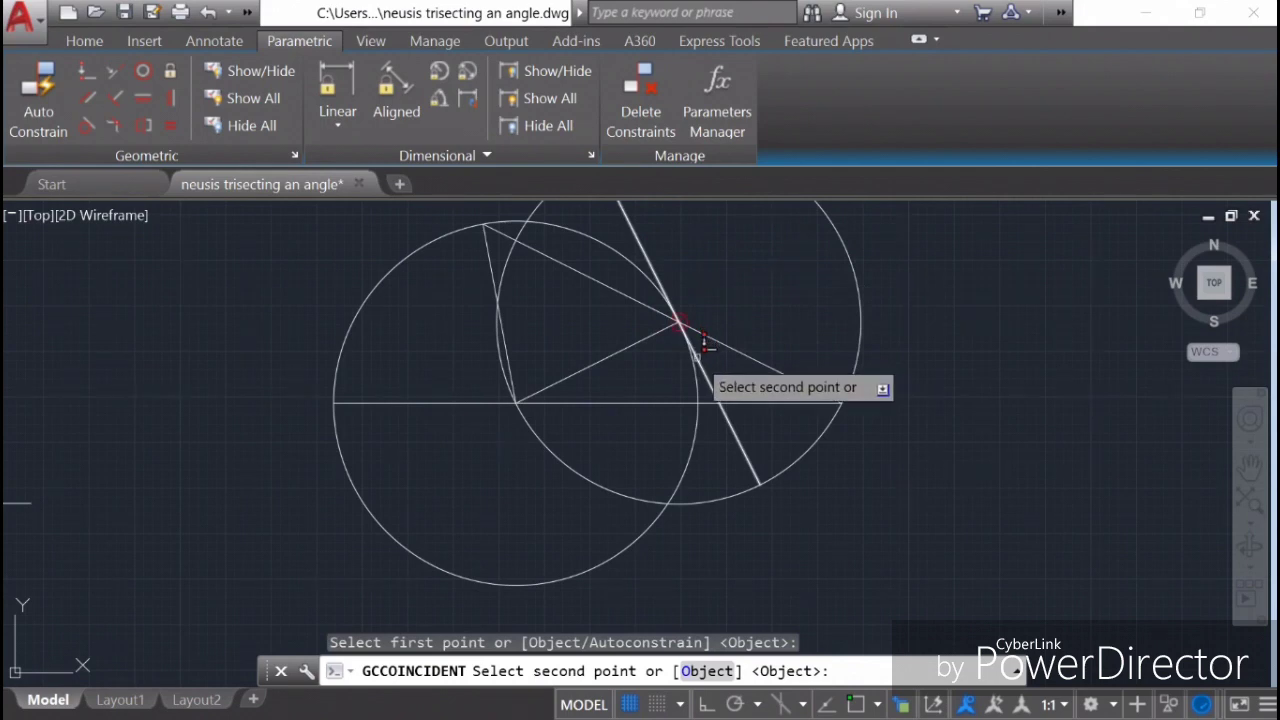
{"action": "left_click", "coordinate": [704, 344]}
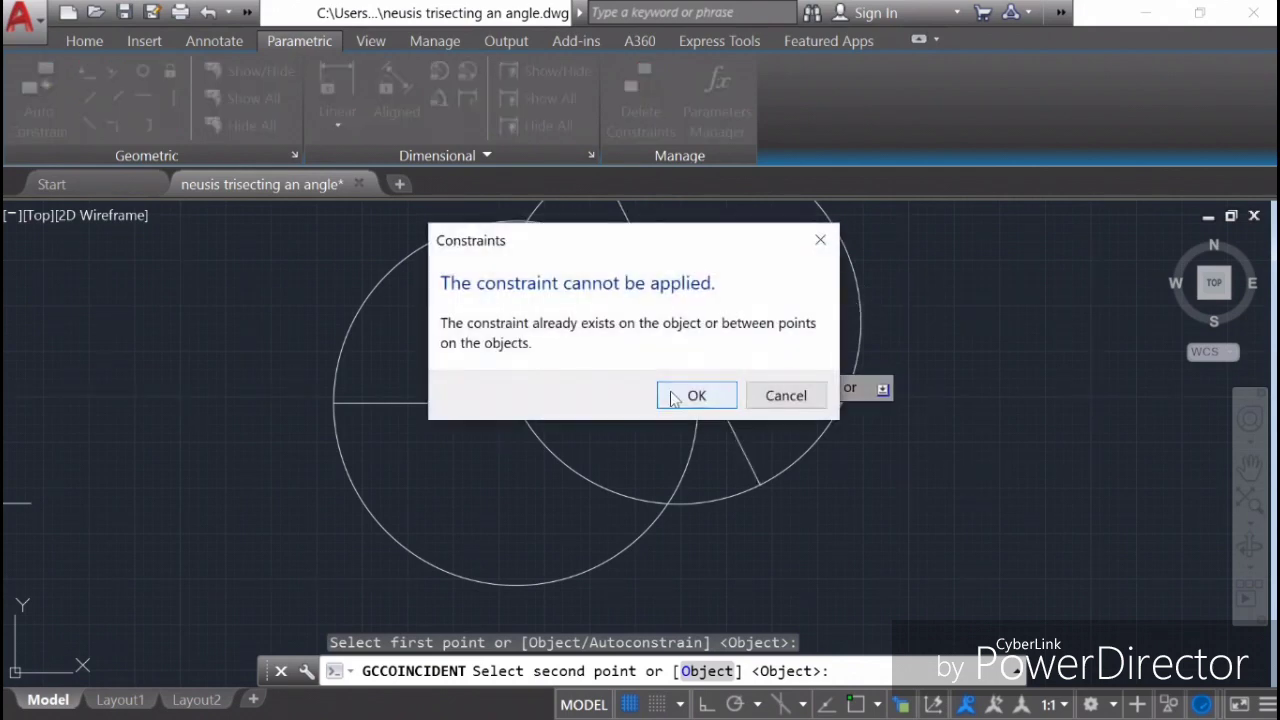
{"action": "left_click", "coordinate": [697, 395]}
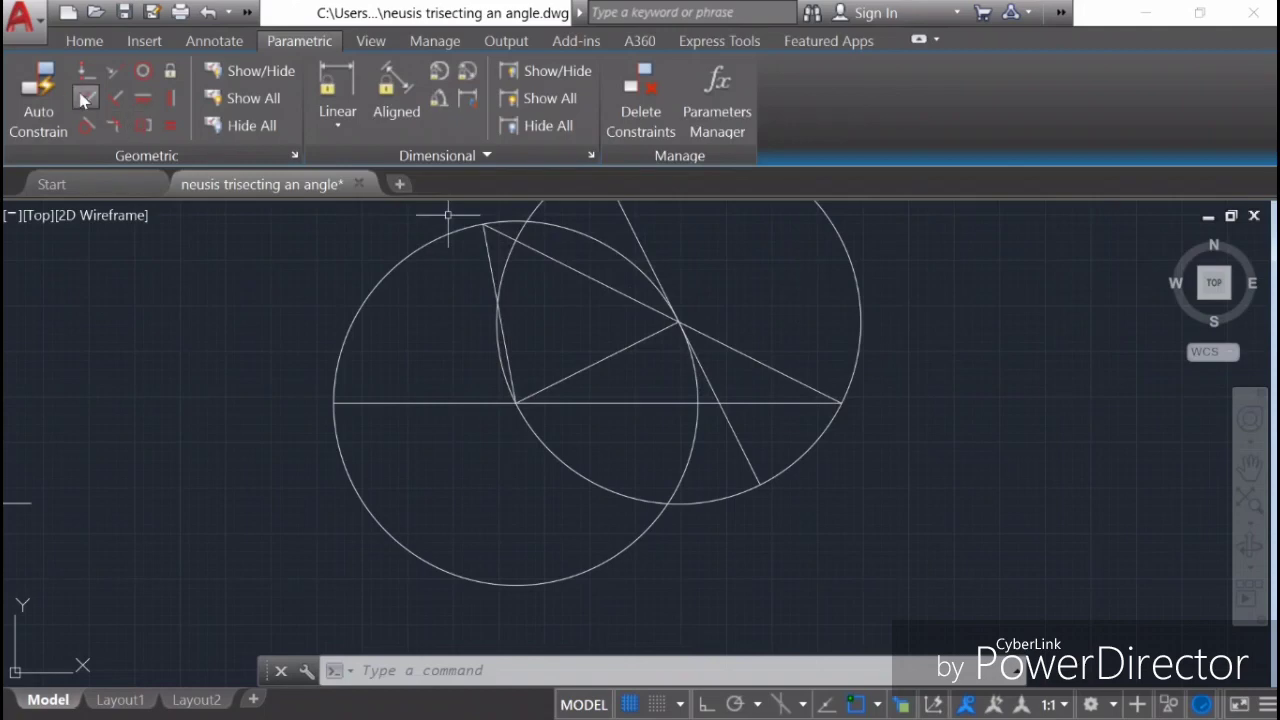
{"action": "left_click", "coordinate": [87, 74]}
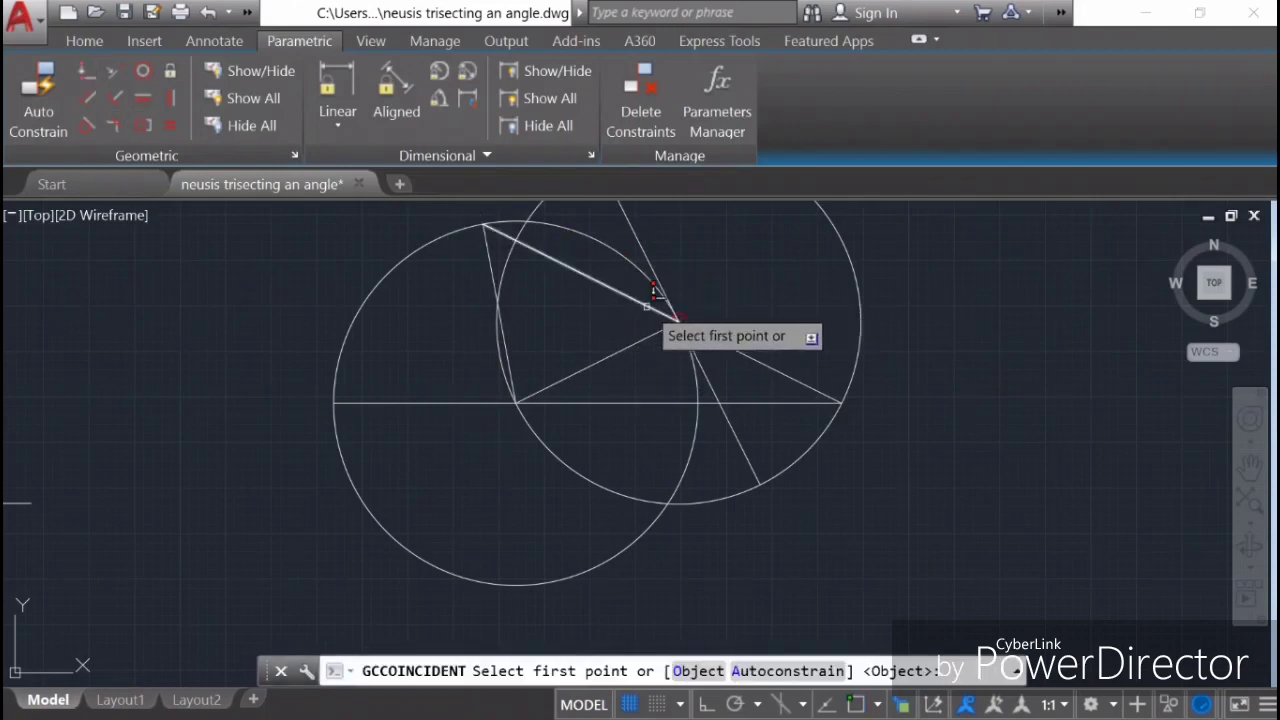
{"action": "left_click", "coordinate": [654, 291]}
{"action": "left_click", "coordinate": [677, 320]}
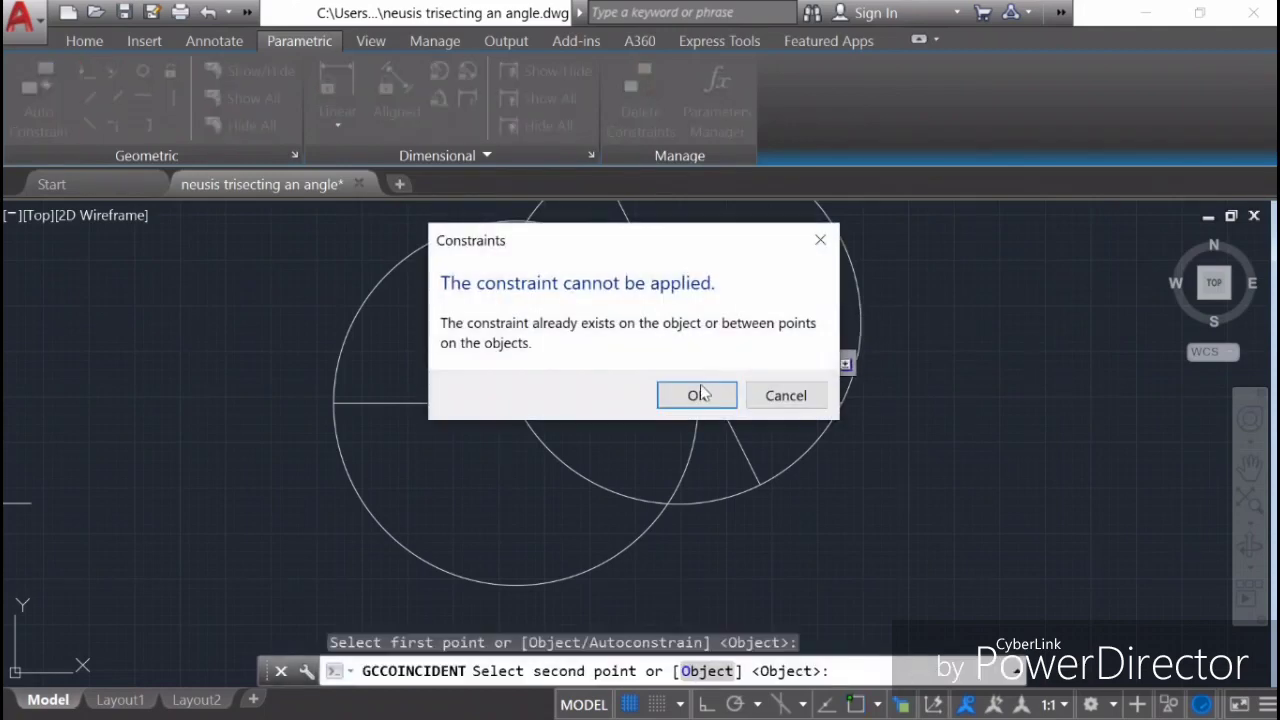
{"action": "left_click", "coordinate": [697, 396]}
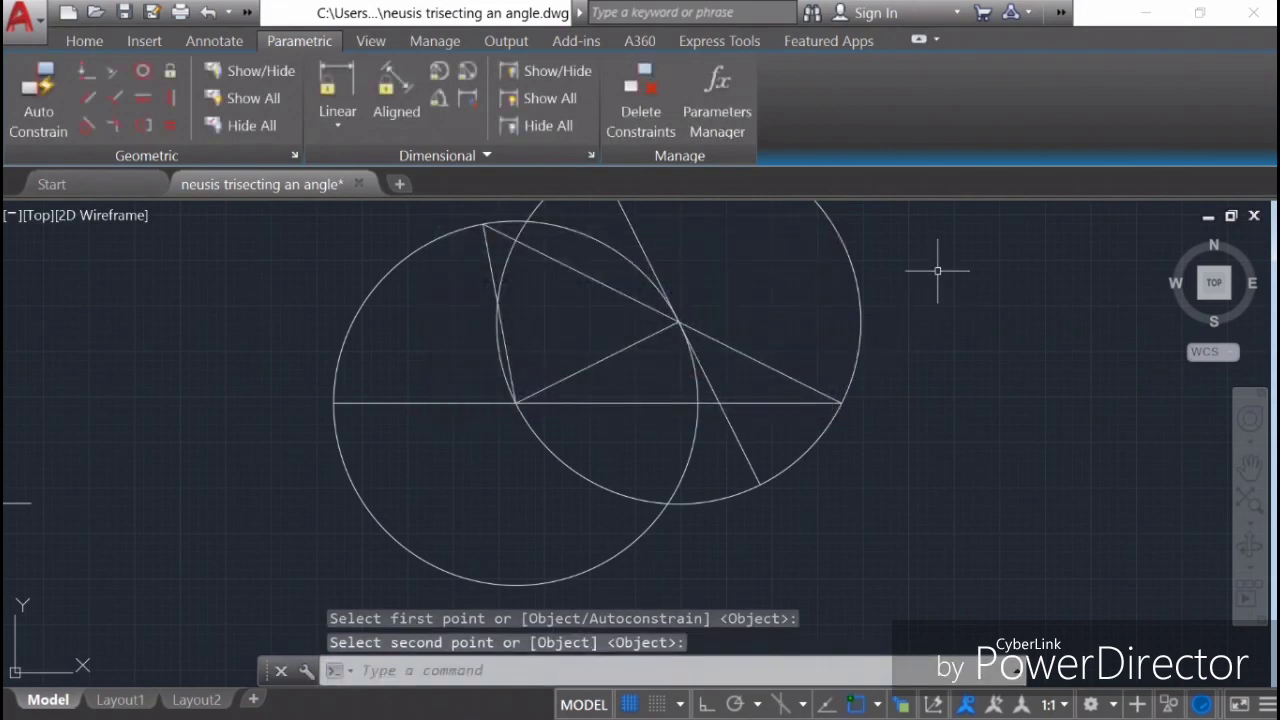
{"action": "right_click", "coordinate": [937, 270]}
{"action": "left_click", "coordinate": [955, 277]}
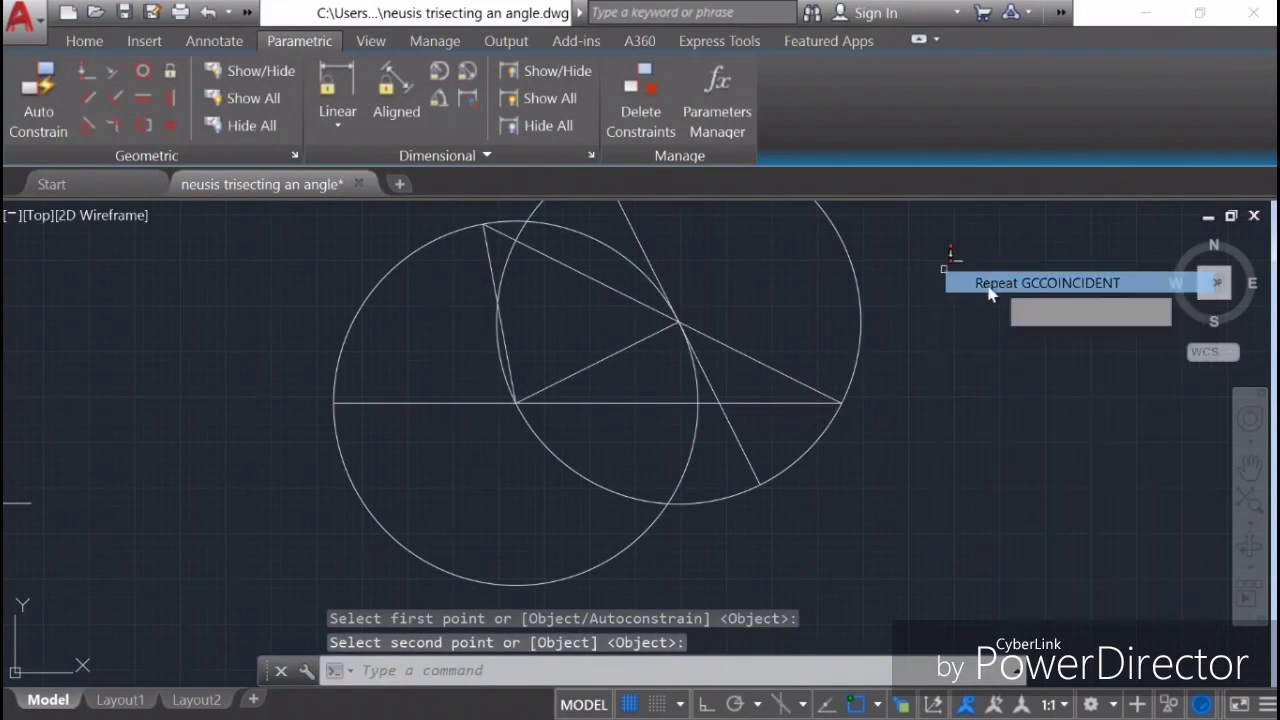
{"action": "left_click", "coordinate": [706, 318]}
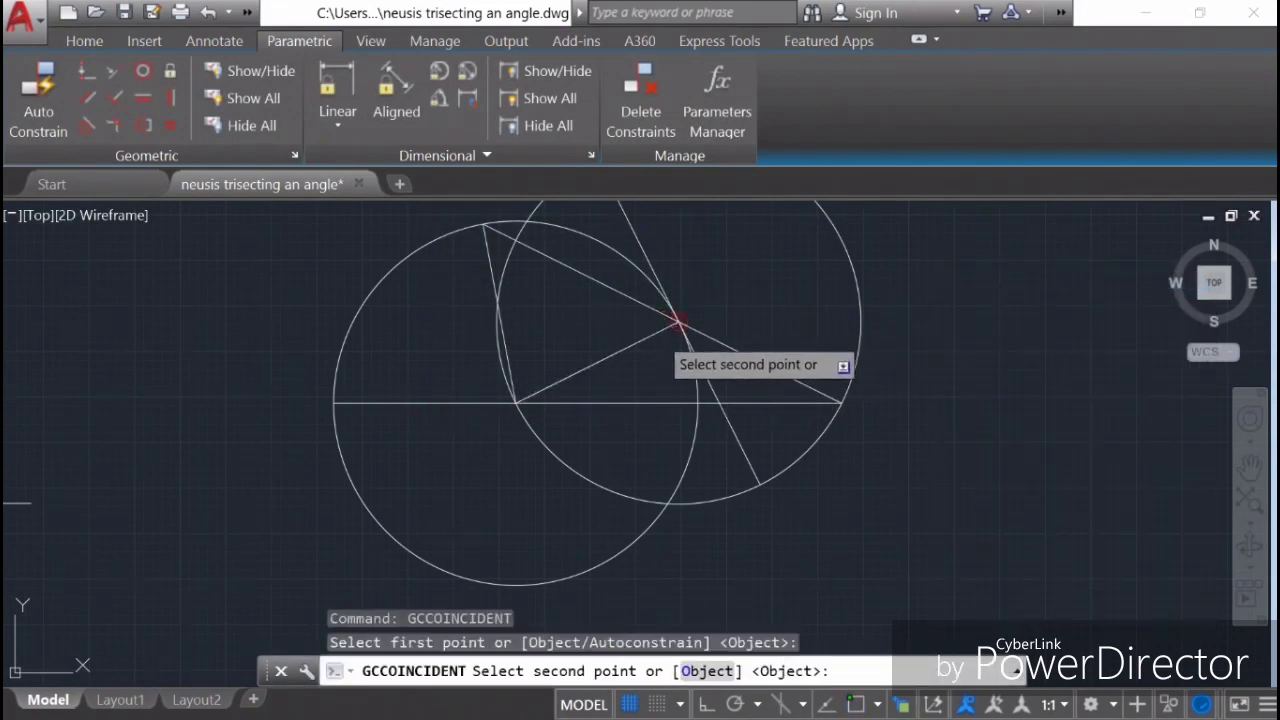
{"action": "left_click", "coordinate": [678, 321]}
{"action": "left_click", "coordinate": [693, 395]}
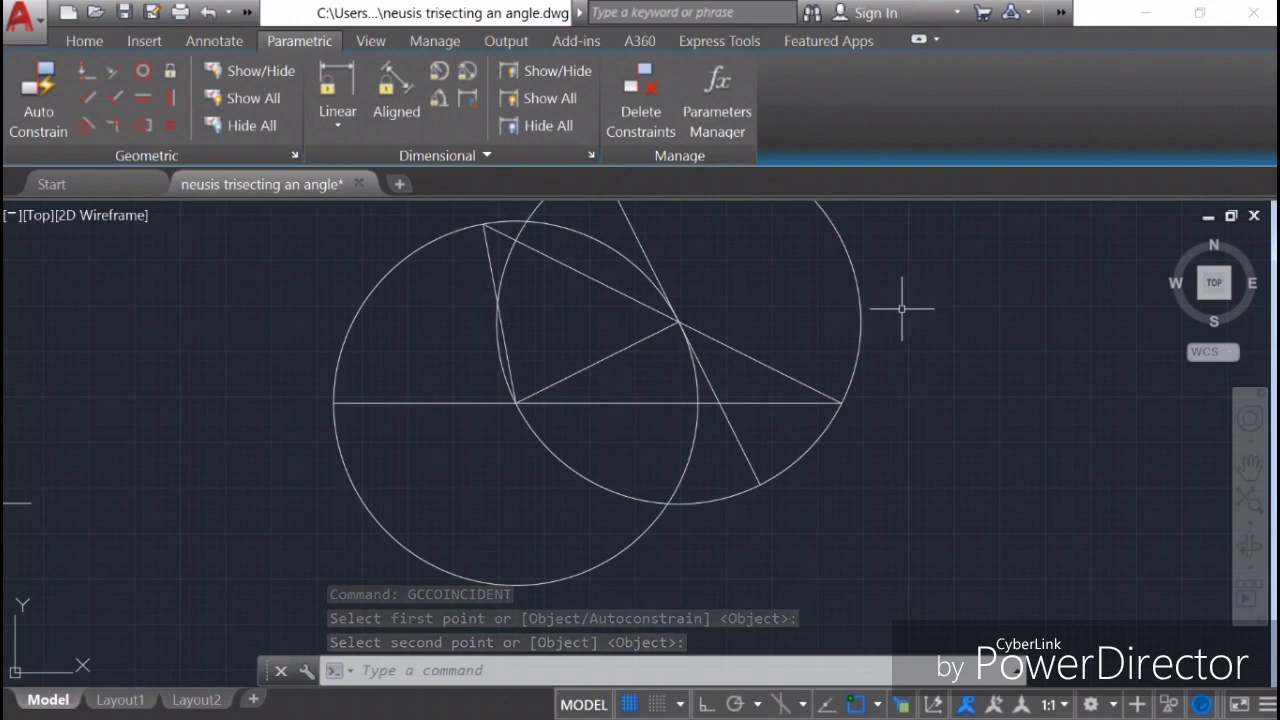
Make the lower middle segment and short left segment equal to the right slanted segment
{"action": "left_click", "coordinate": [172, 130]}
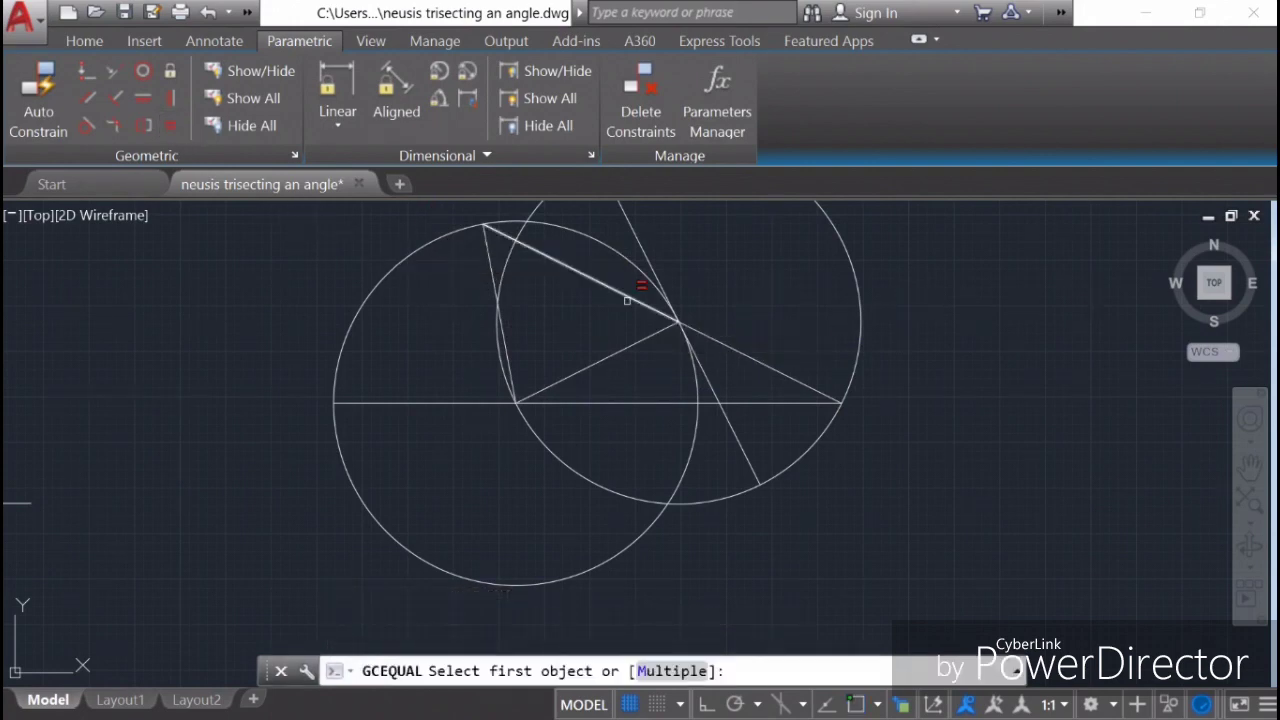
{"action": "left_click", "coordinate": [745, 355]}
{"action": "left_click", "coordinate": [610, 355]}
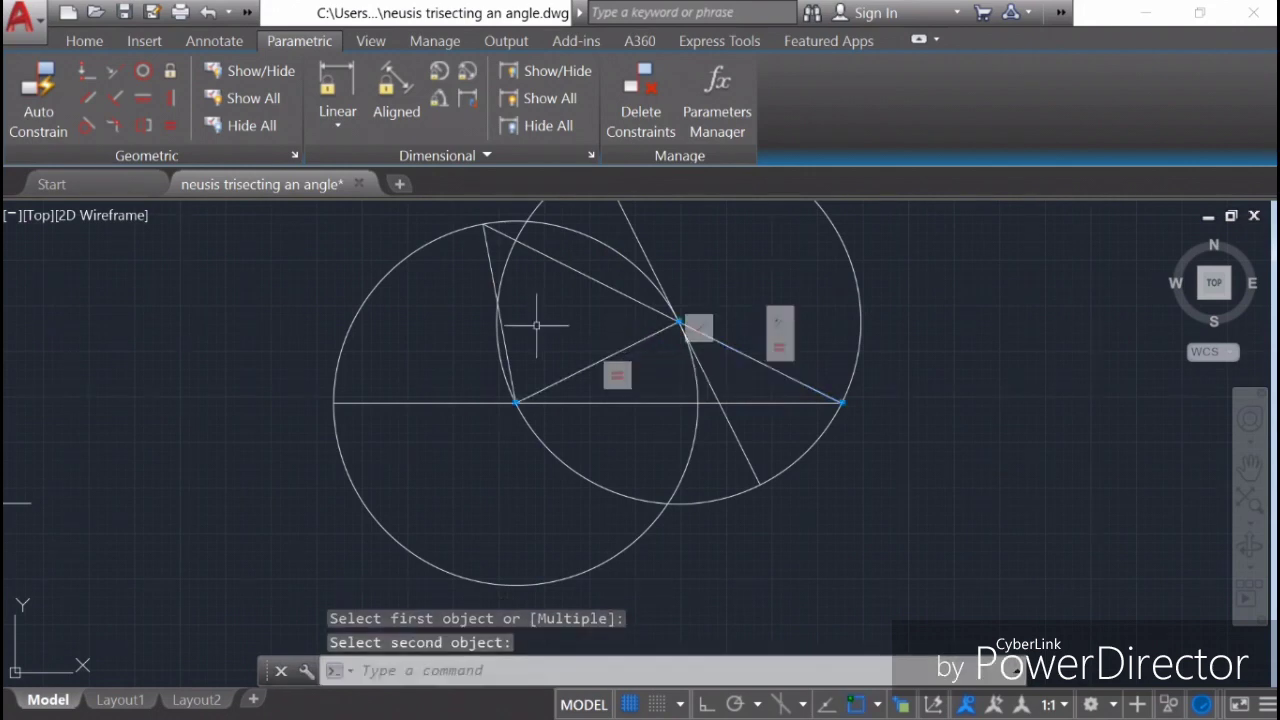
{"action": "right_click", "coordinate": [716, 243]}
{"action": "left_click", "coordinate": [784, 254]}
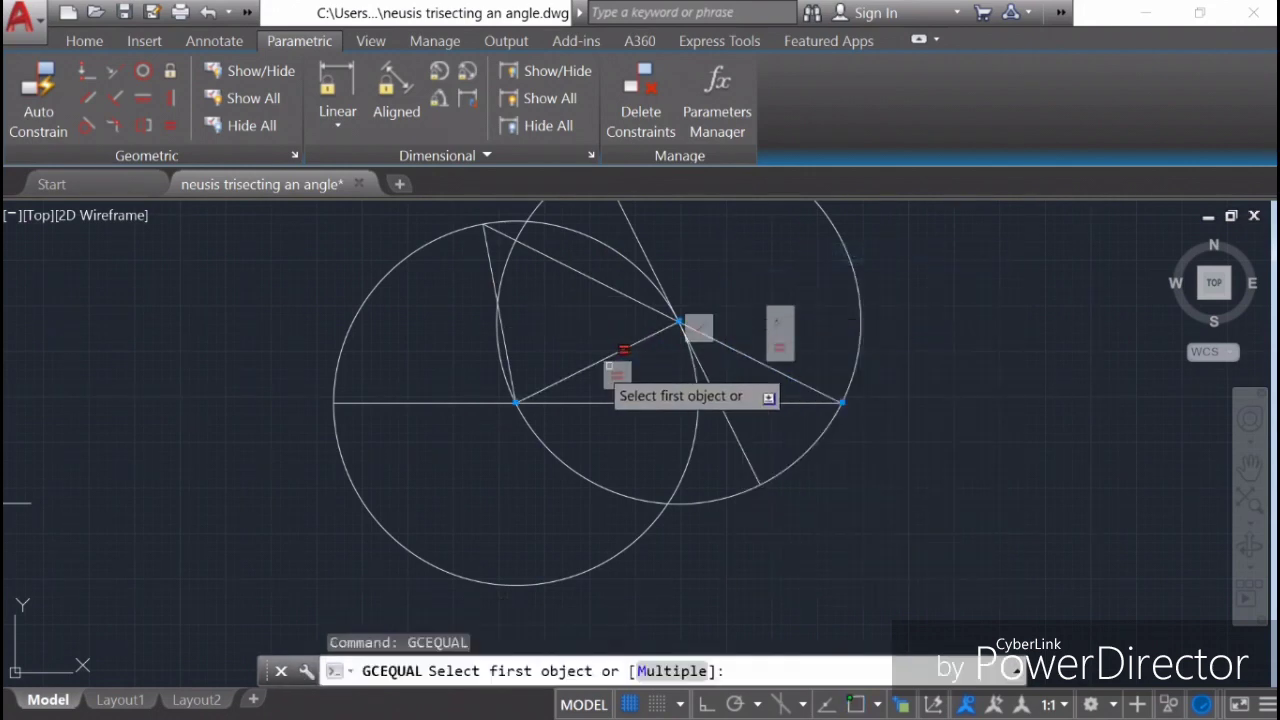
{"action": "left_click", "coordinate": [735, 349]}
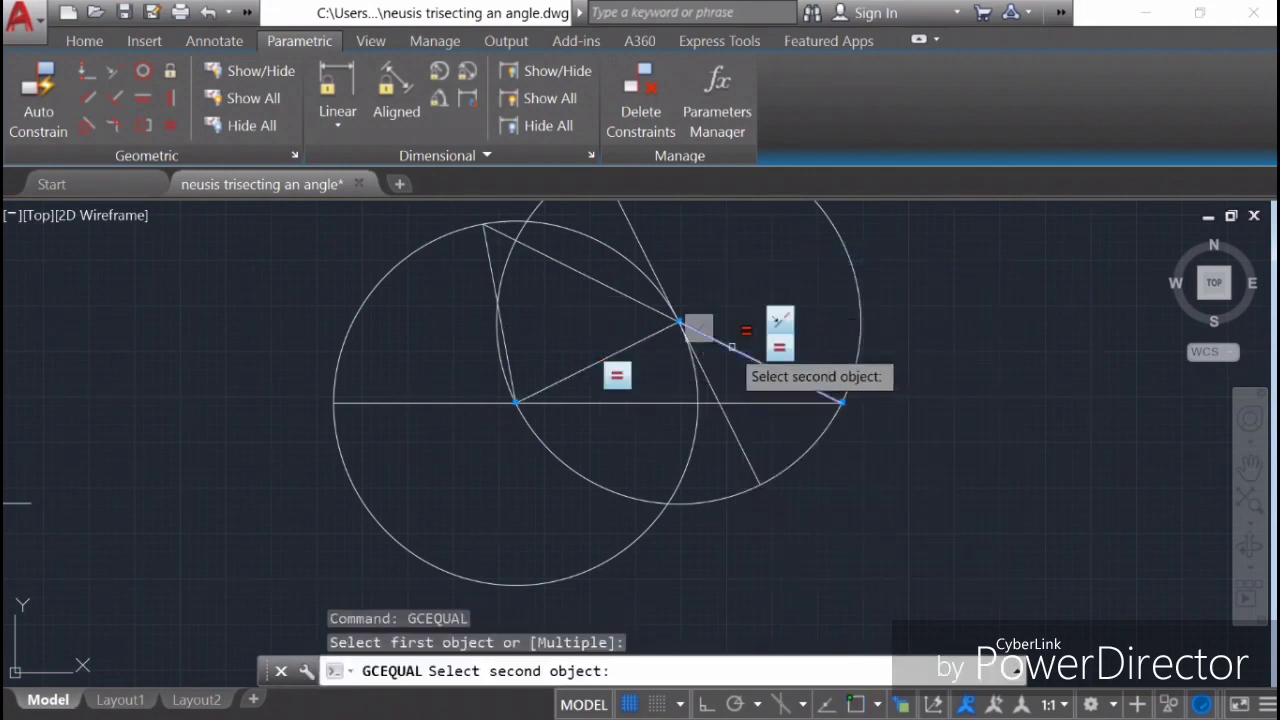
{"action": "left_click", "coordinate": [490, 250]}
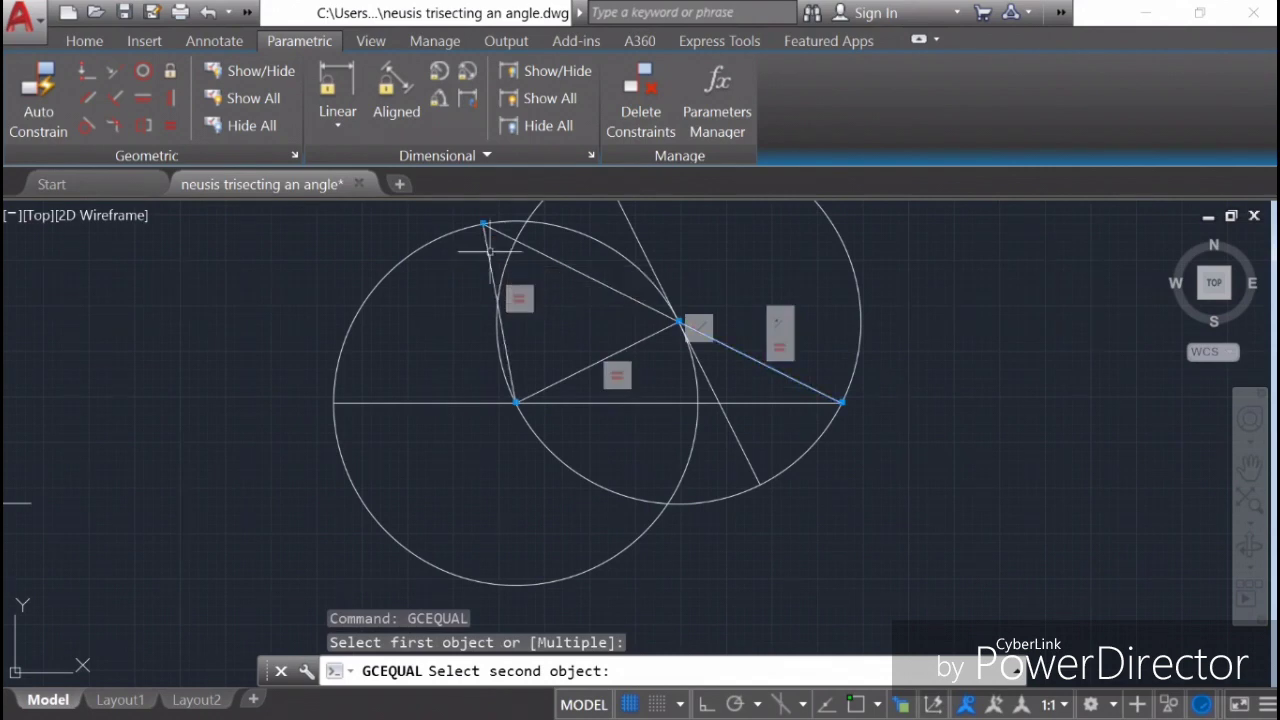
Make the left and middle horizontal pieces equal in length to the right slanted segment
{"action": "right_click", "coordinate": [745, 250]}
{"action": "left_click", "coordinate": [829, 266]}
{"action": "left_click", "coordinate": [744, 352]}
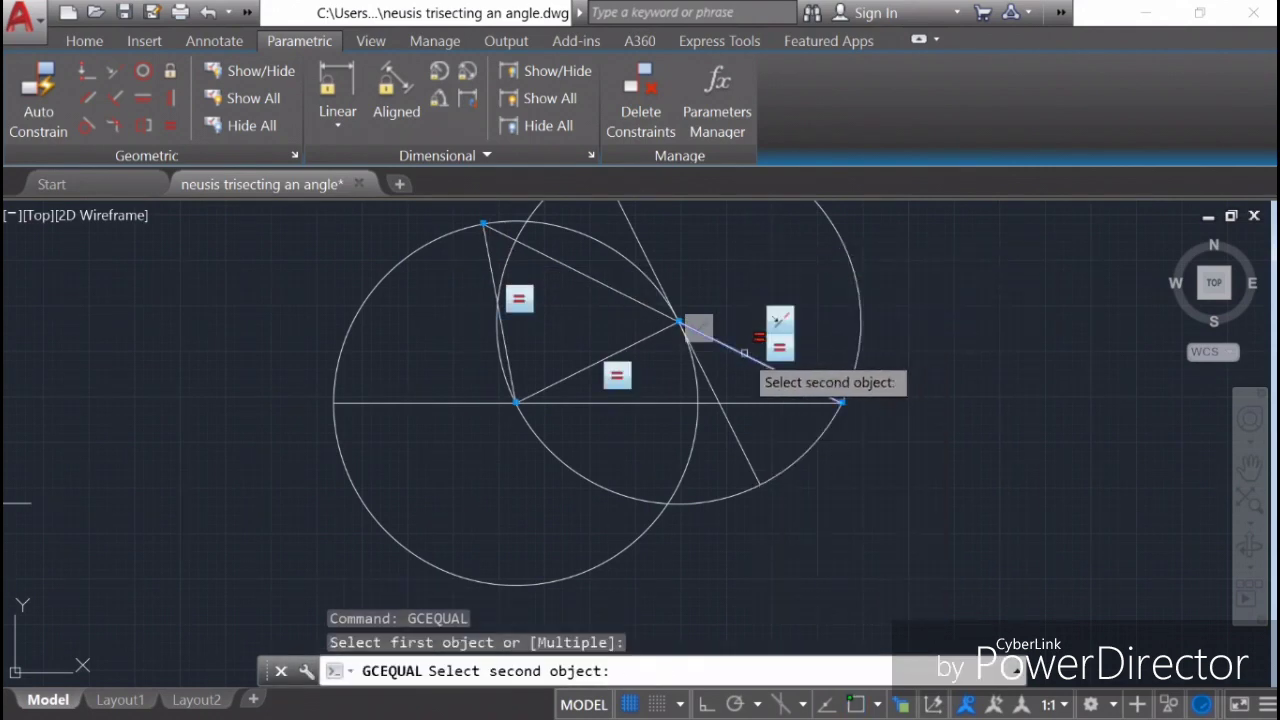
{"action": "left_click", "coordinate": [455, 403]}
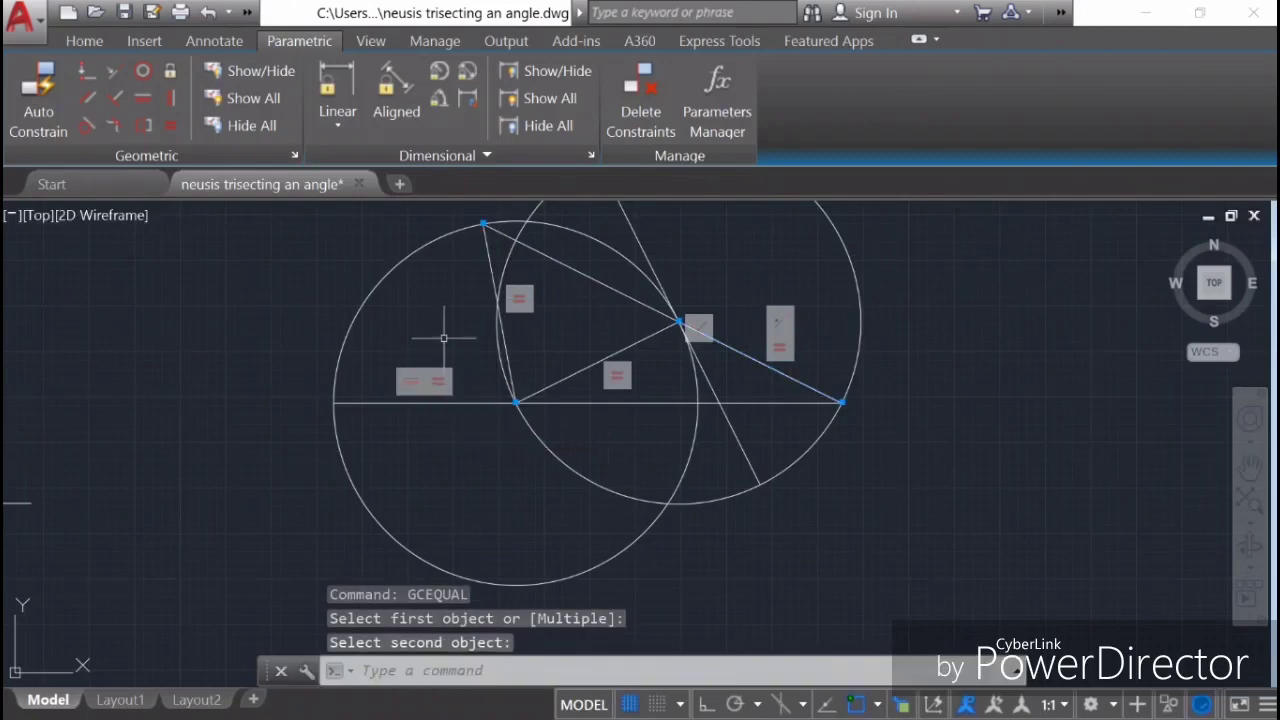
{"action": "right_click", "coordinate": [316, 267]}
{"action": "left_click", "coordinate": [390, 280]}
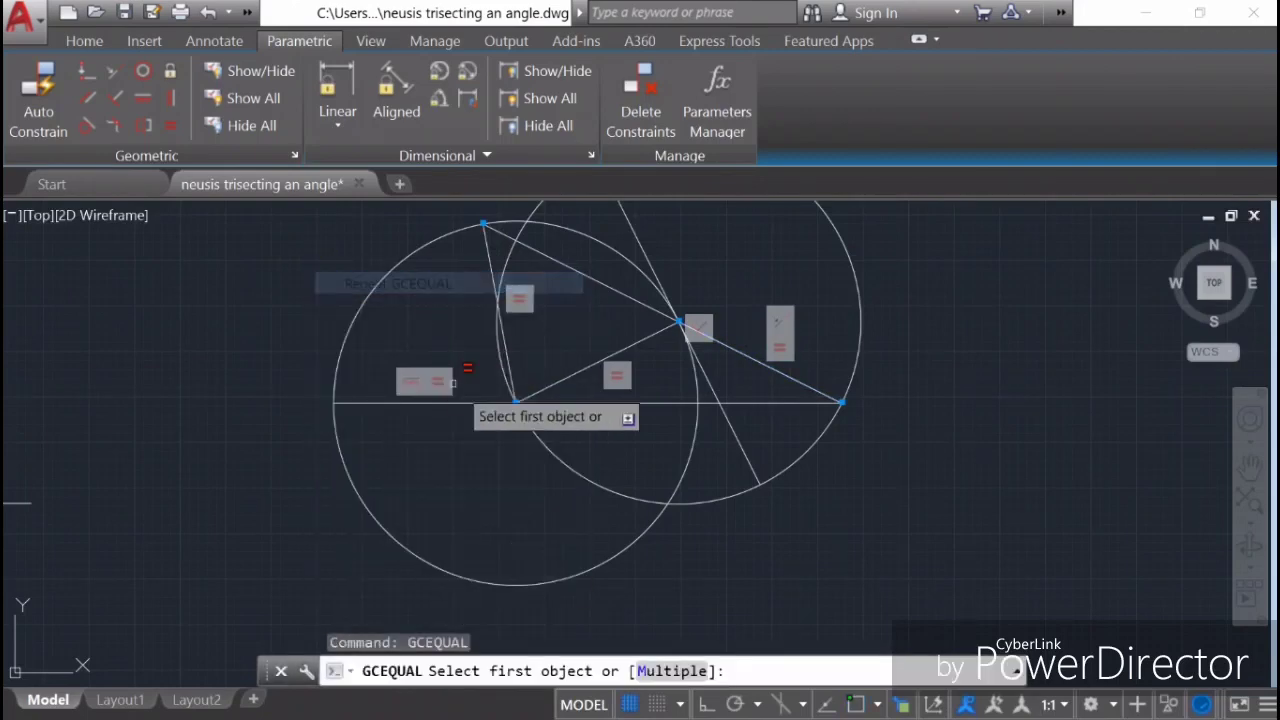
{"action": "left_click", "coordinate": [731, 348]}
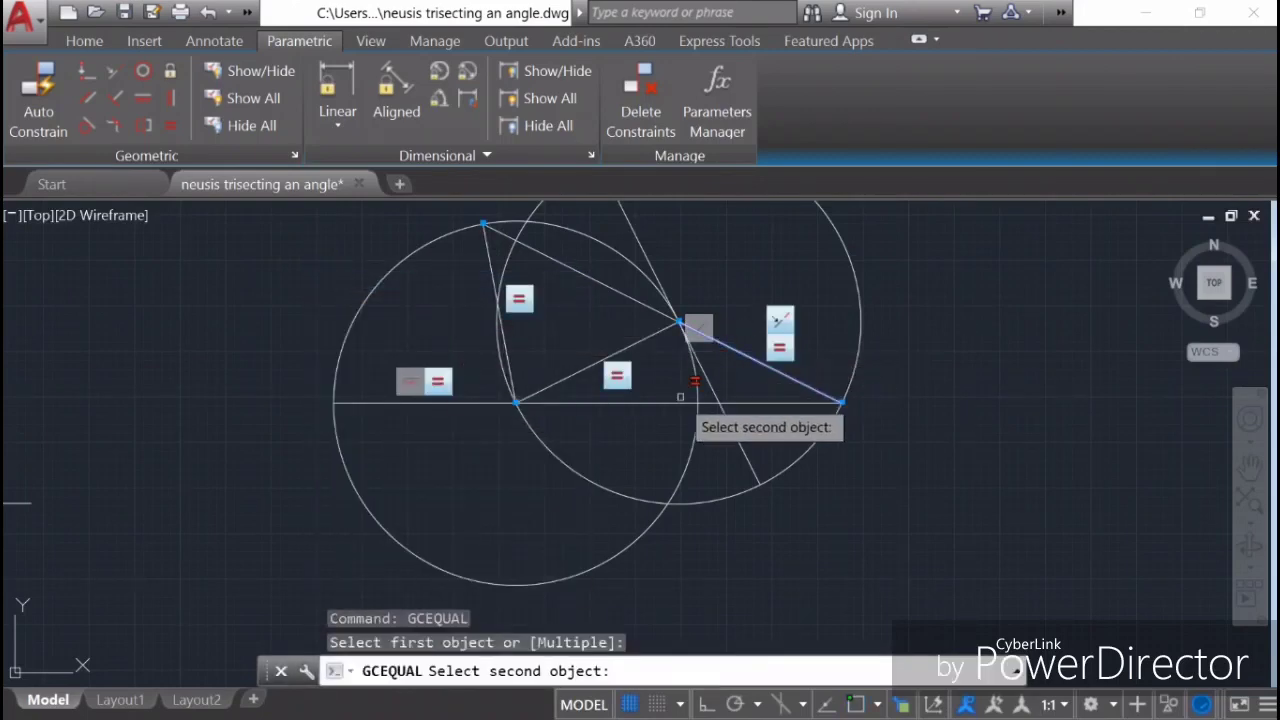
{"action": "left_click", "coordinate": [663, 402]}
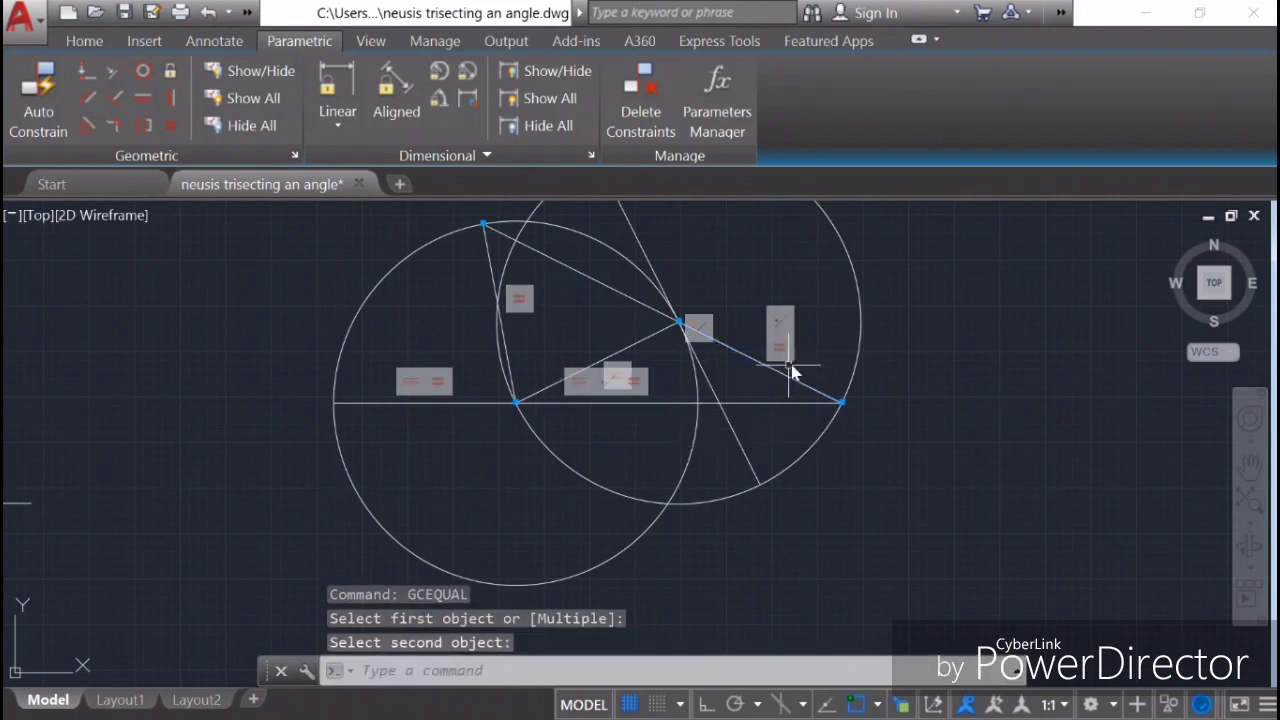
Hide all constraint markers and stretch the upper slanted line's end to a new position
{"action": "key", "text": "Escape"}
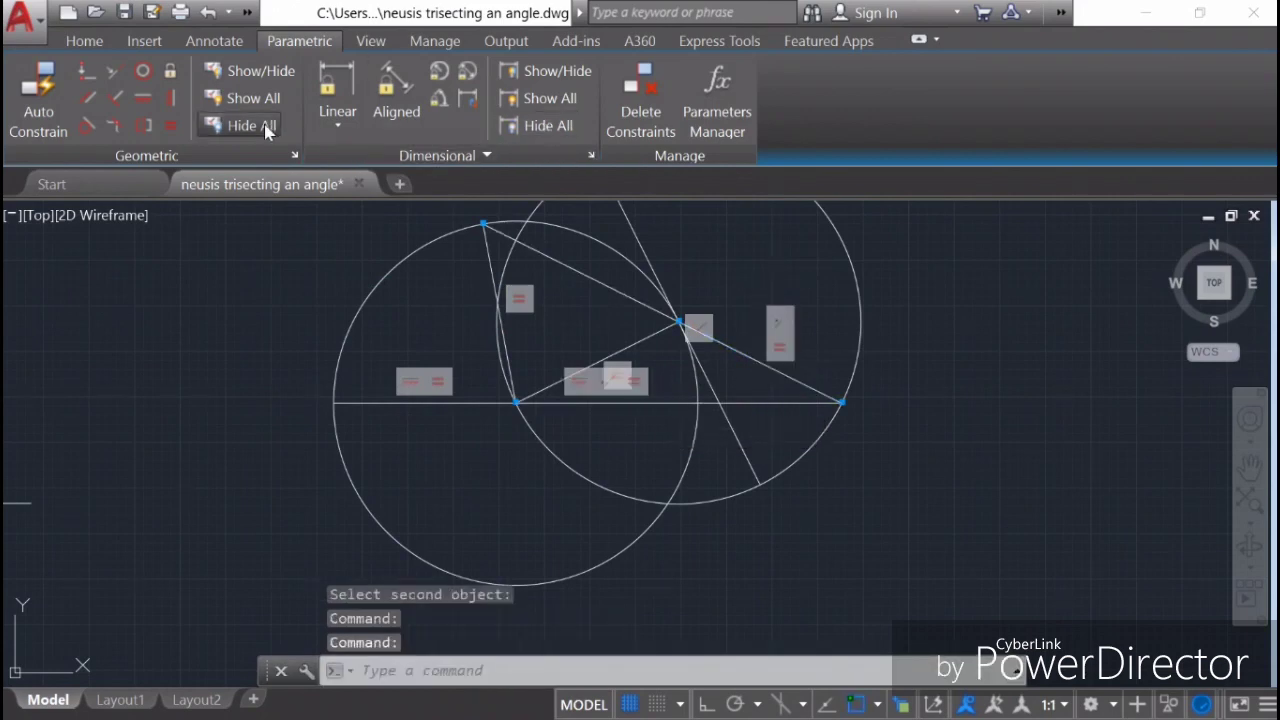
{"action": "left_click", "coordinate": [240, 125]}
{"action": "scroll", "coordinate": [430, 304], "scroll_direction": "down", "scroll_amount": 2}
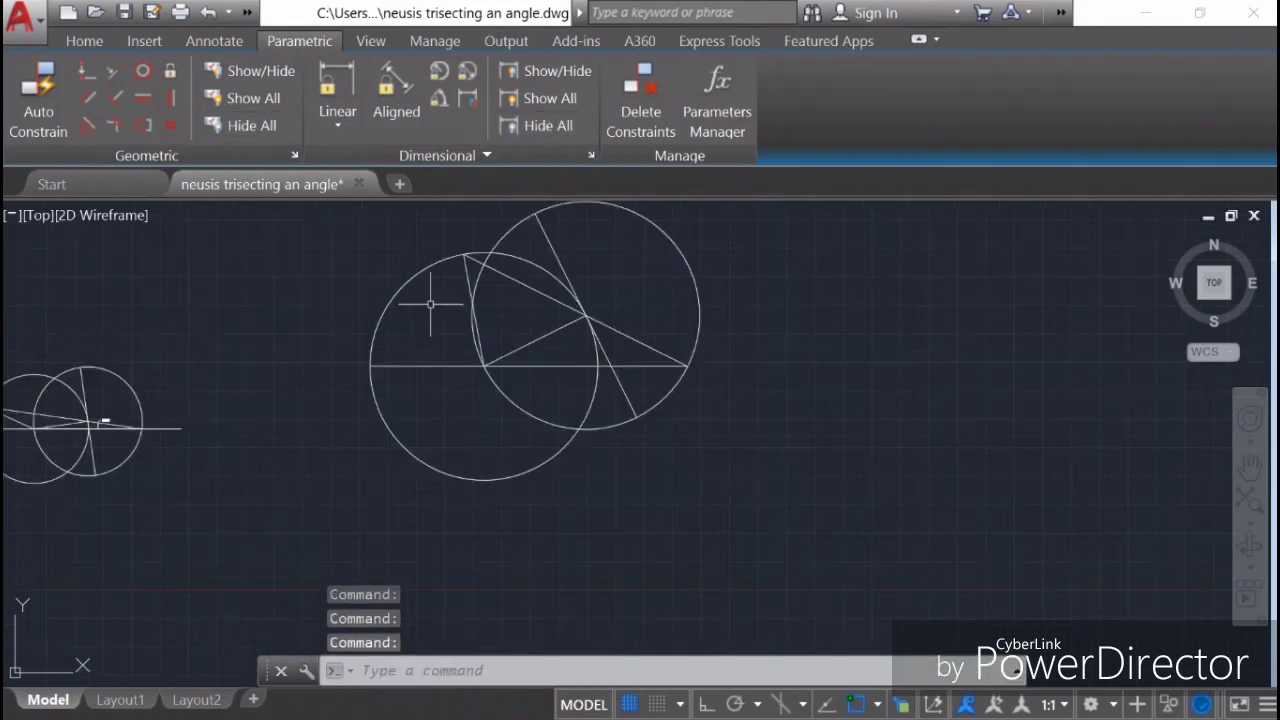
{"action": "left_click", "coordinate": [501, 271]}
{"action": "left_click", "coordinate": [466, 256]}
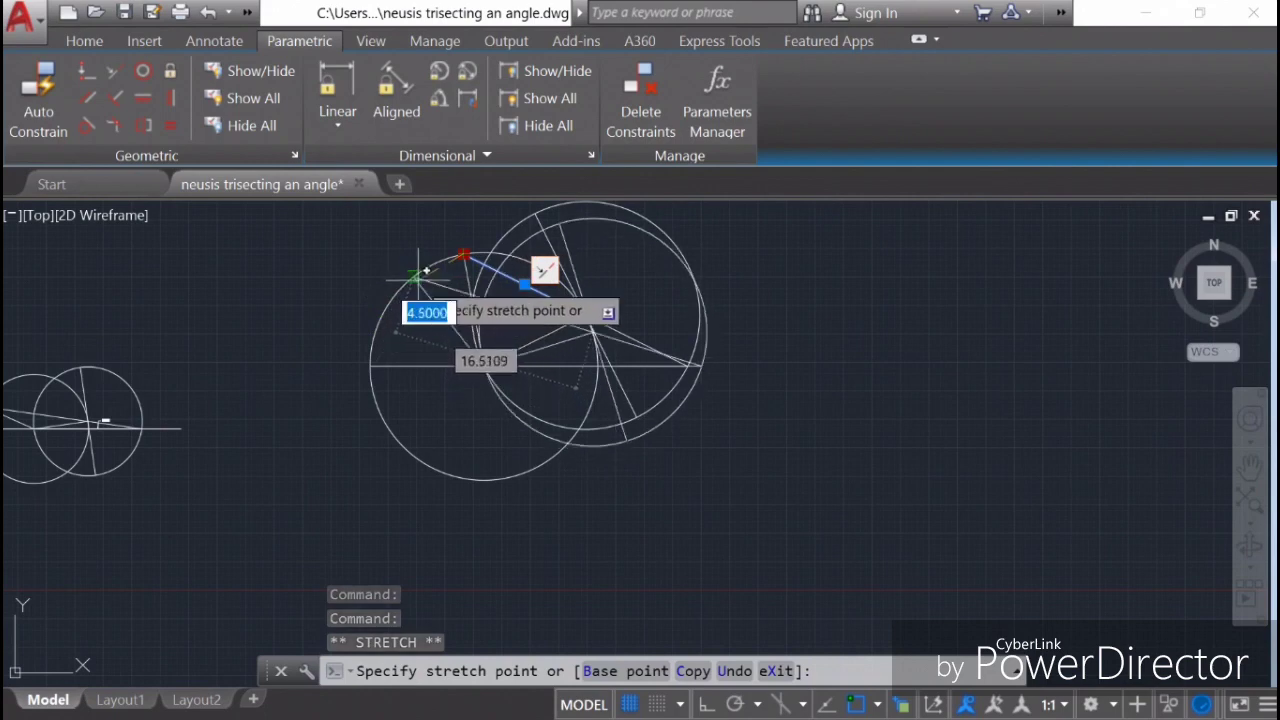
{"action": "left_click", "coordinate": [393, 296]}
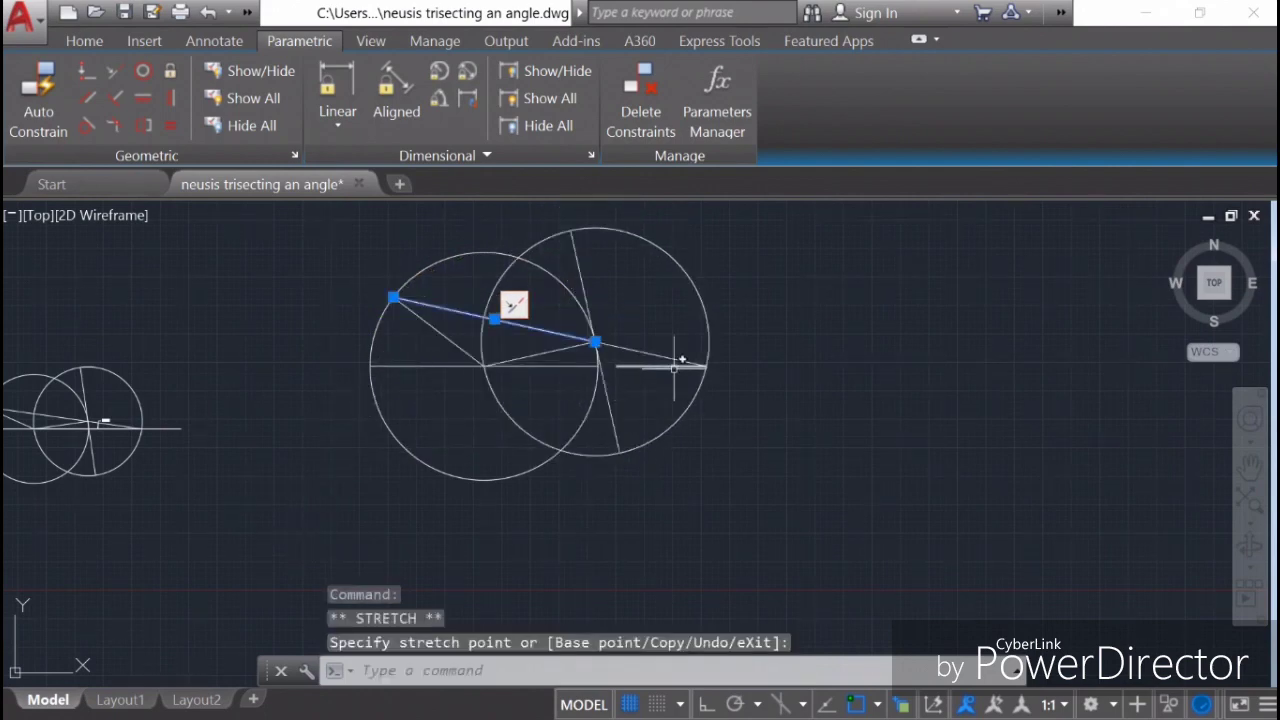
{"action": "scroll", "coordinate": [675, 368], "scroll_direction": "up", "scroll_amount": 4}
{"action": "scroll", "coordinate": [663, 375], "scroll_direction": "down", "scroll_amount": 2}
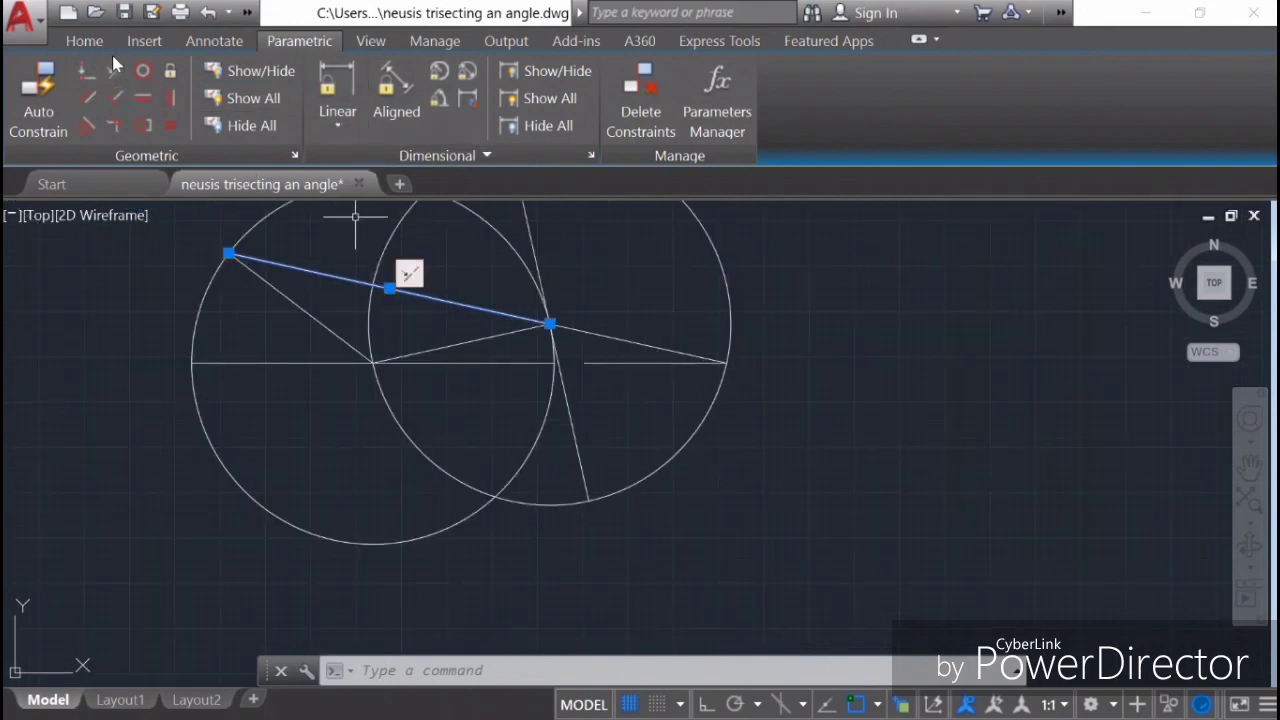
Make the short line's end coincide with the point on the horizontal line
{"action": "left_click", "coordinate": [88, 72]}
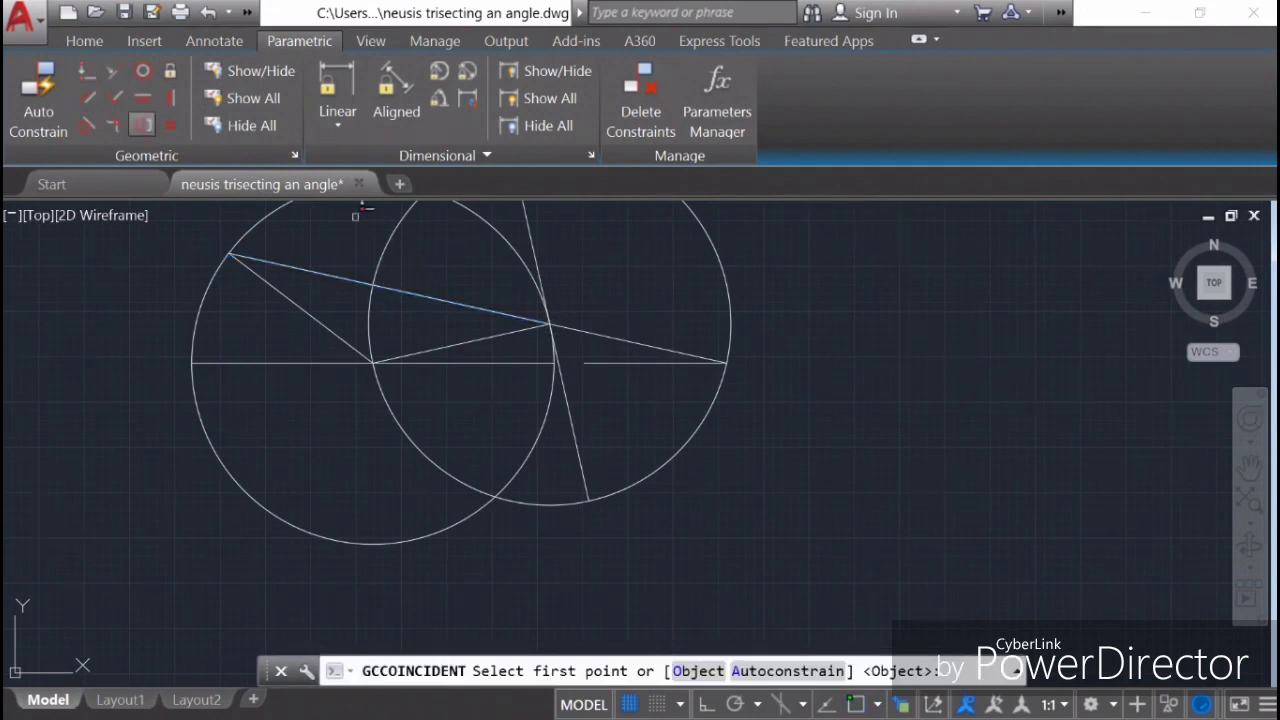
{"action": "left_click", "coordinate": [587, 362]}
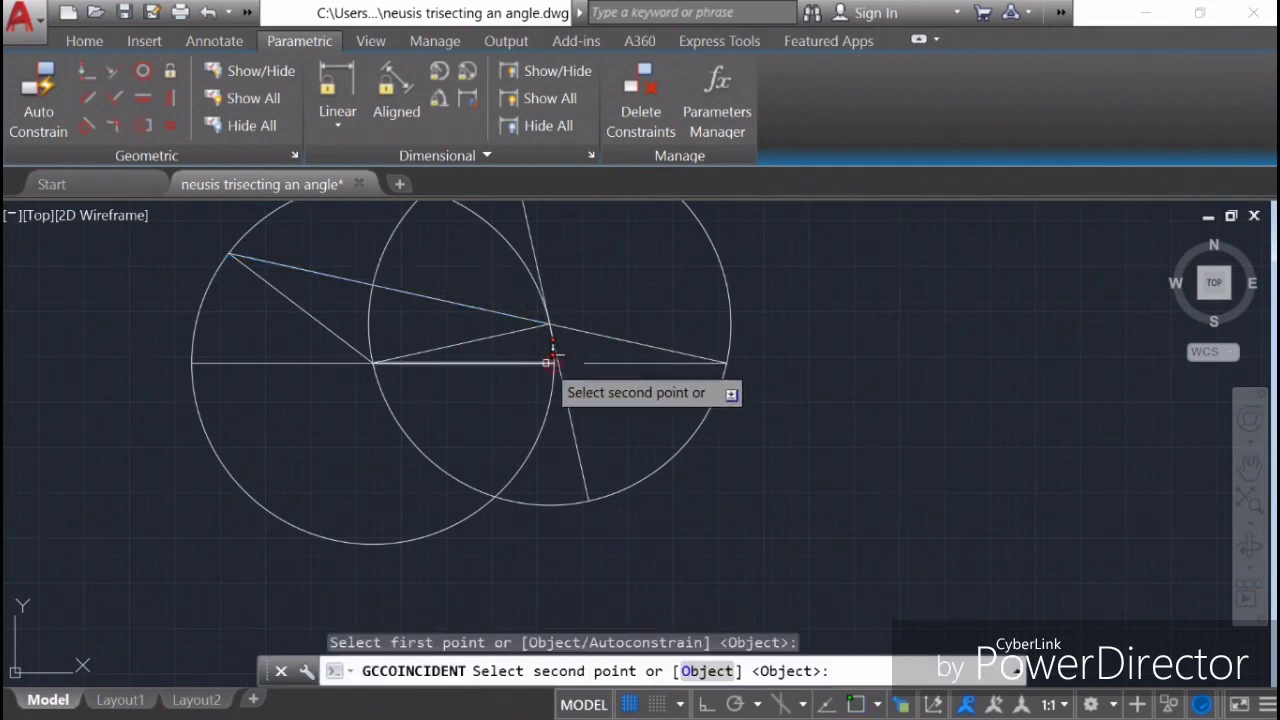
{"action": "left_click", "coordinate": [553, 365]}
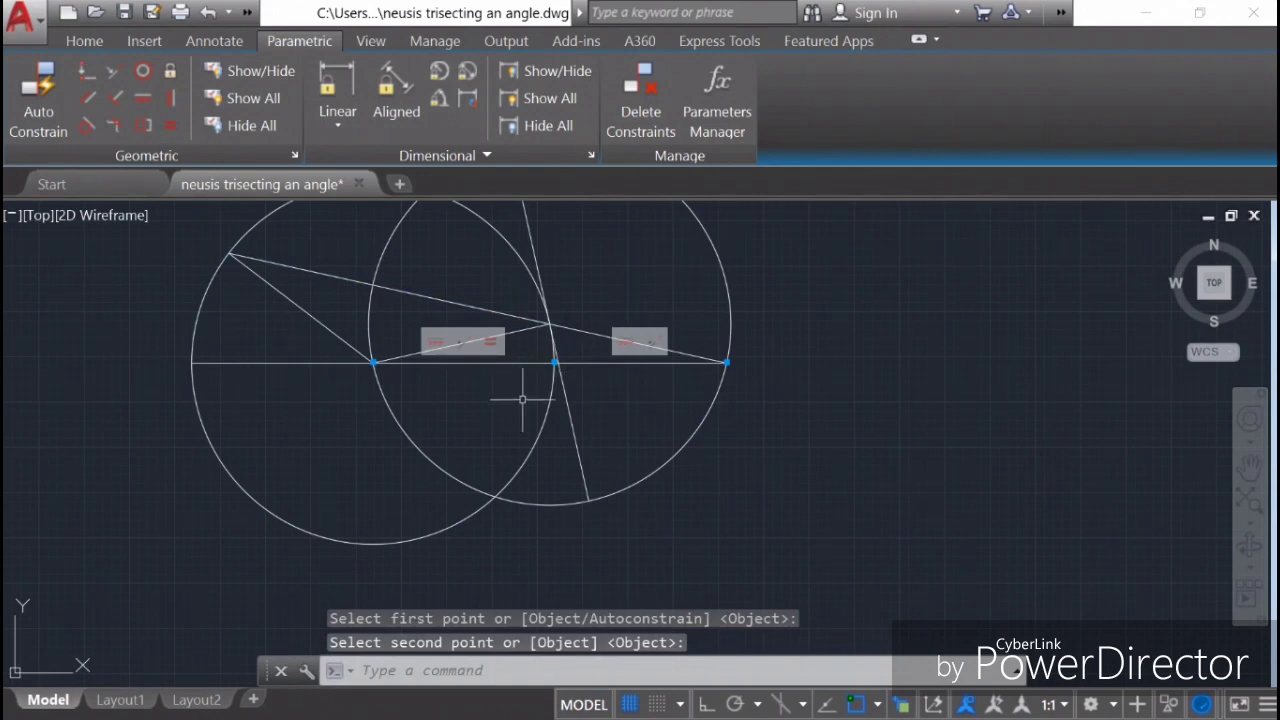
Move the long slanted line's left endpoint lower on the left circle and hide the markers
{"action": "left_click", "coordinate": [230, 255]}
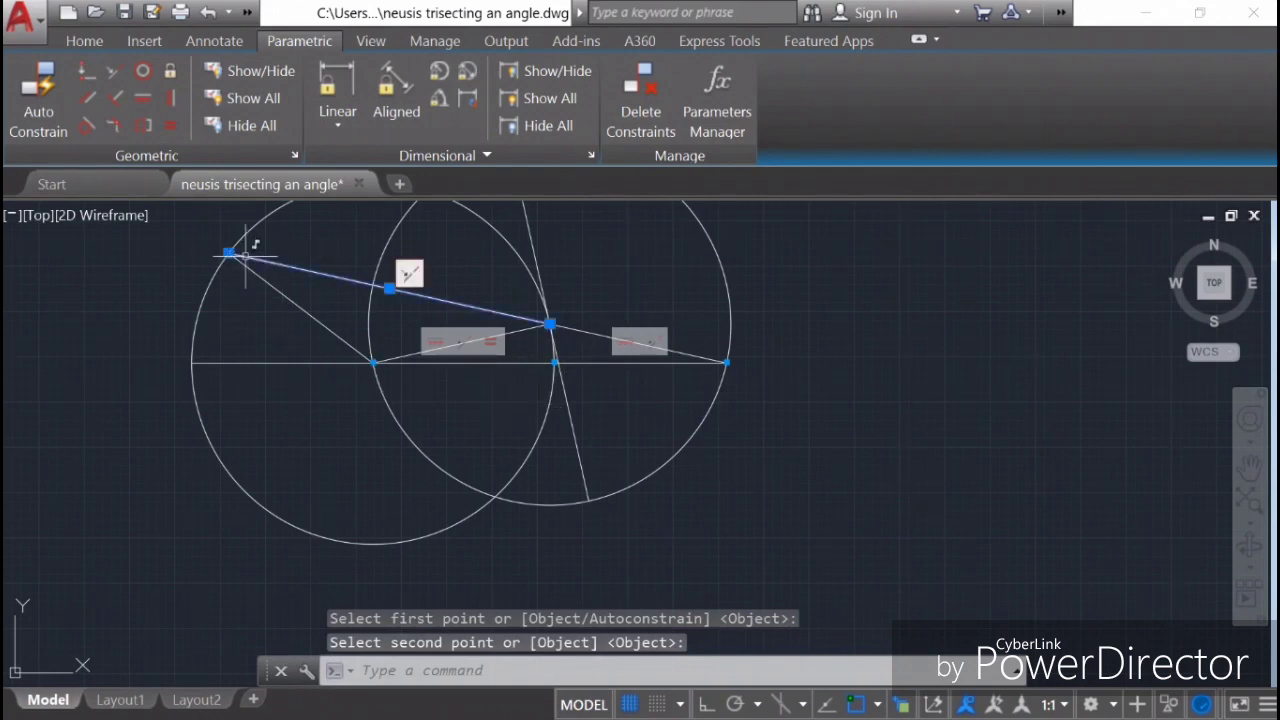
{"action": "left_click", "coordinate": [229, 254]}
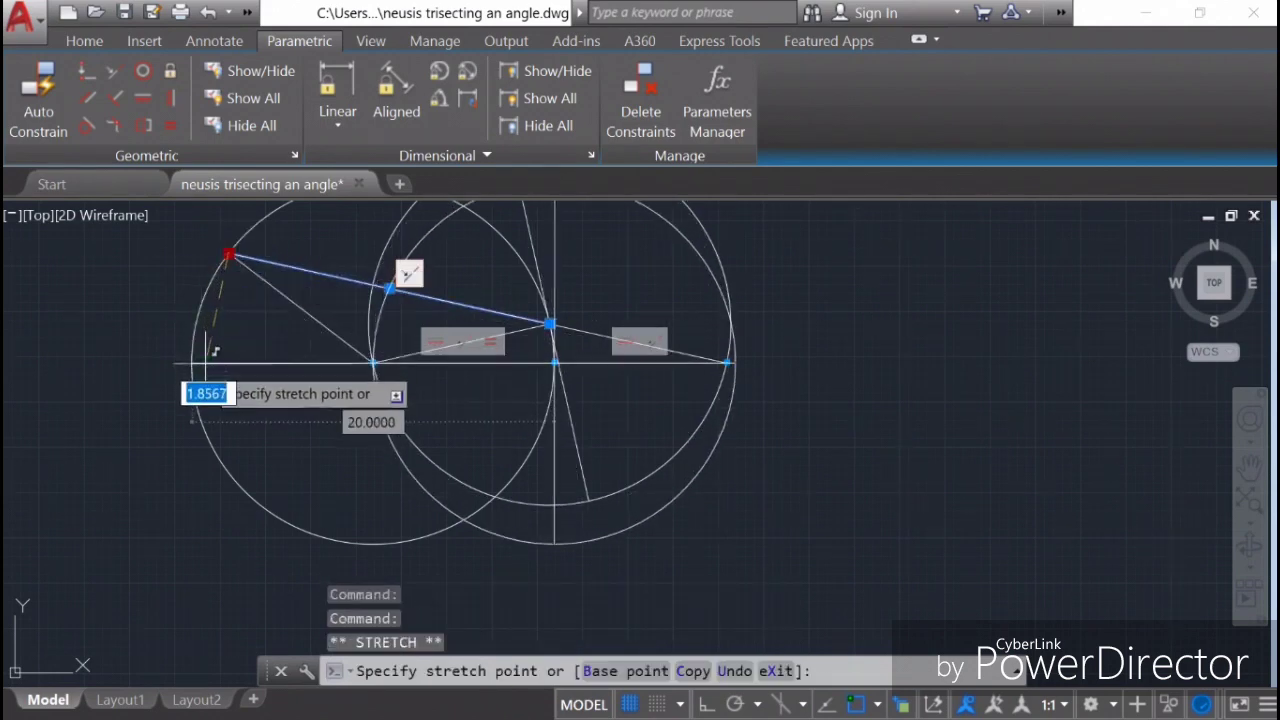
{"action": "left_click", "coordinate": [203, 300]}
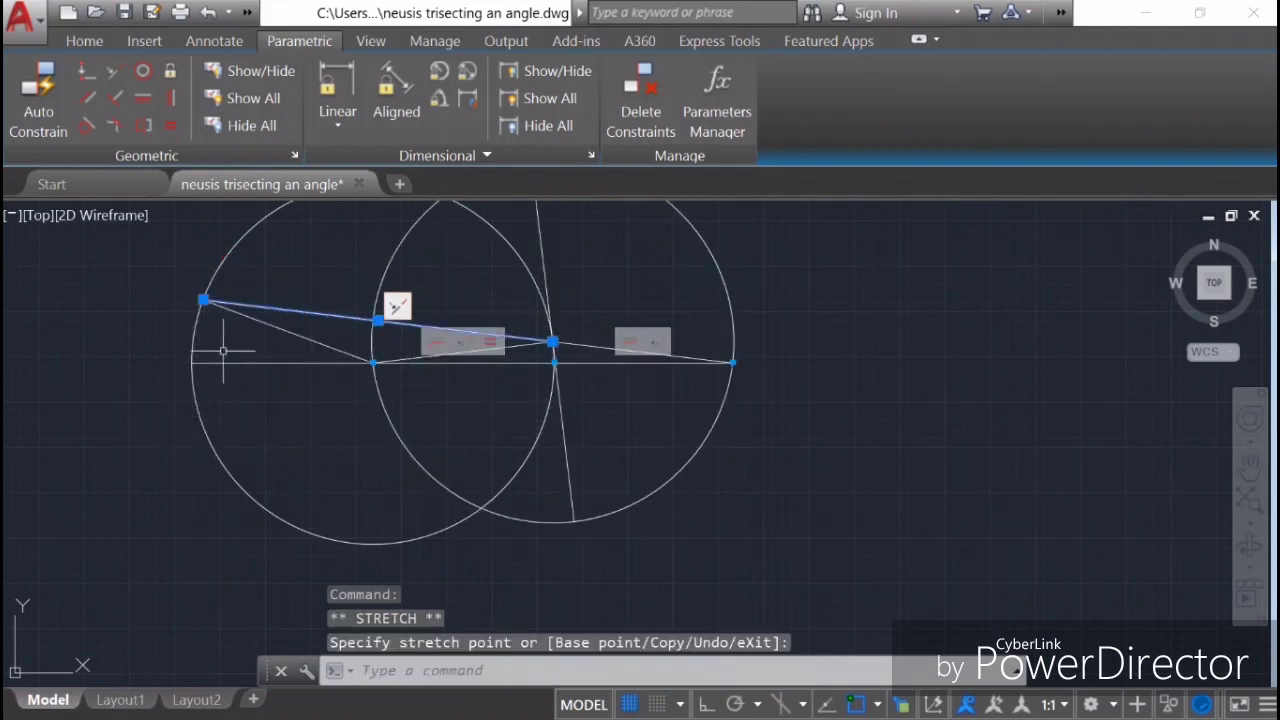
{"action": "scroll", "coordinate": [223, 350], "scroll_direction": "down", "scroll_amount": 2}
{"action": "middle_click_drag", "start_coordinate": [600, 271], "coordinate": [752, 262]}
{"action": "key", "text": "Escape"}
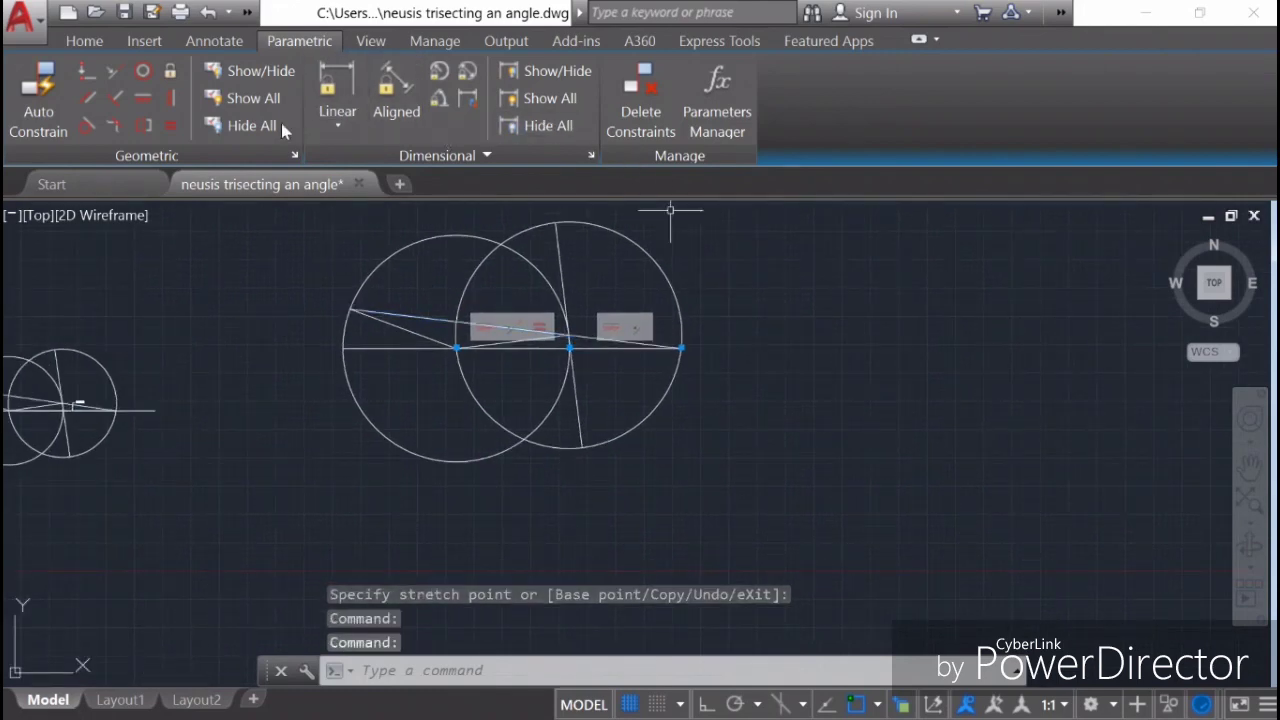
{"action": "left_click", "coordinate": [265, 125]}
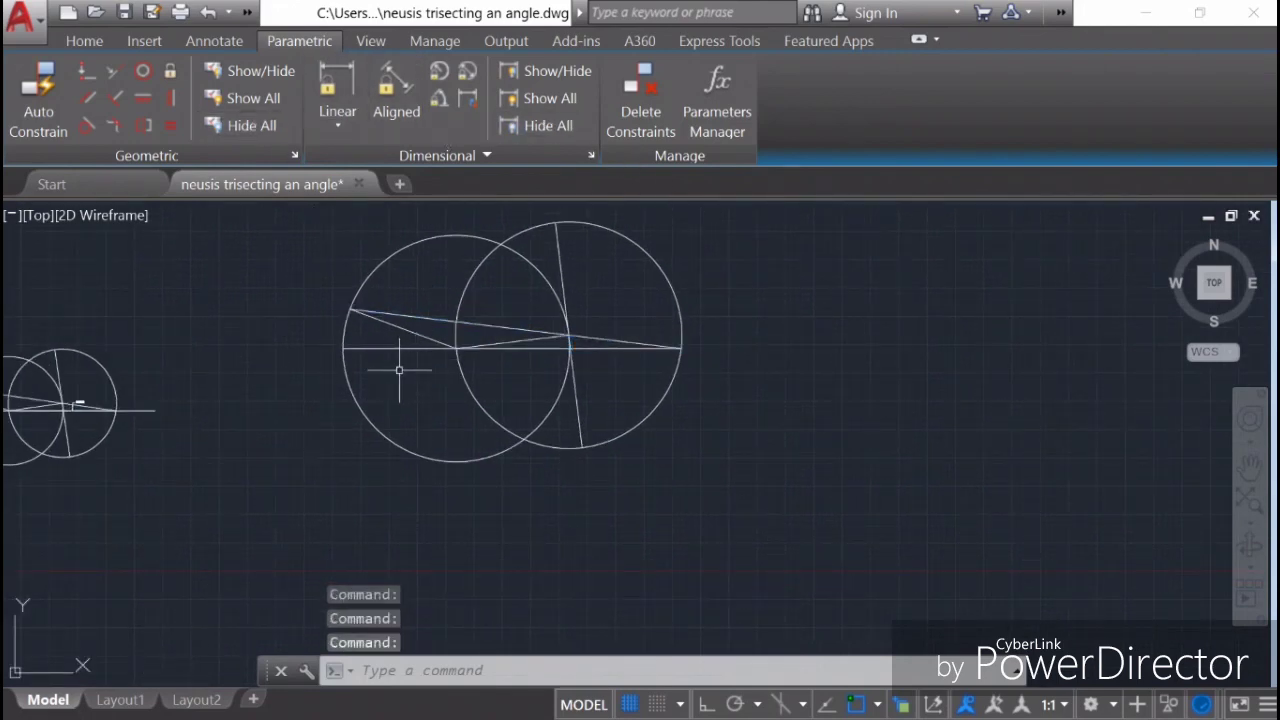
Add an angular constraint to the large angle and set it to 45°
{"action": "left_click", "coordinate": [441, 101]}
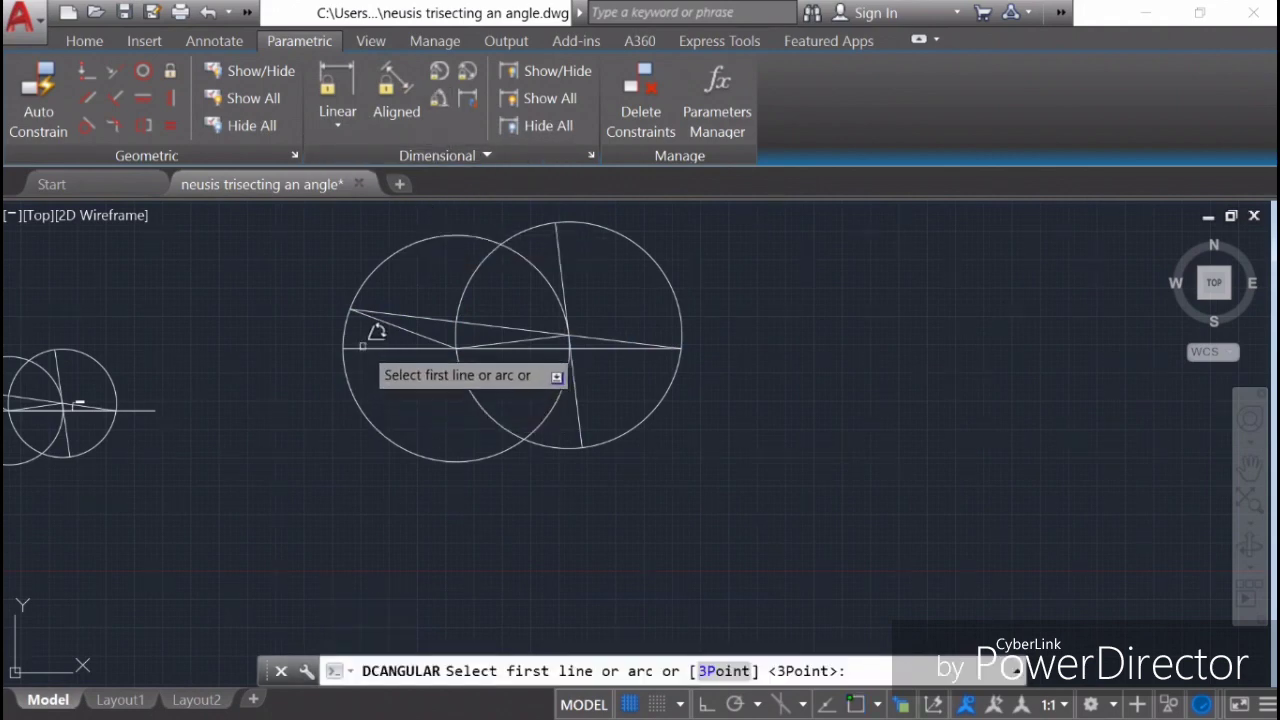
{"action": "left_click", "coordinate": [361, 348]}
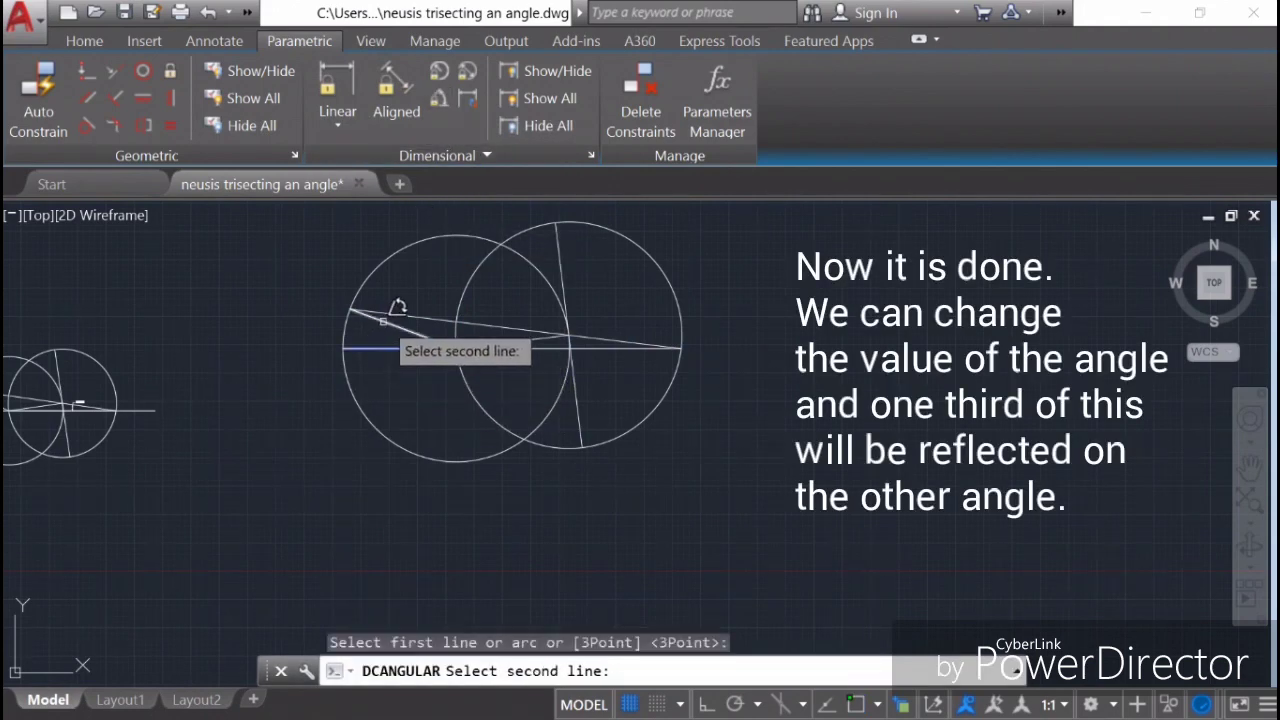
{"action": "left_click", "coordinate": [384, 320]}
{"action": "left_click", "coordinate": [276, 290]}
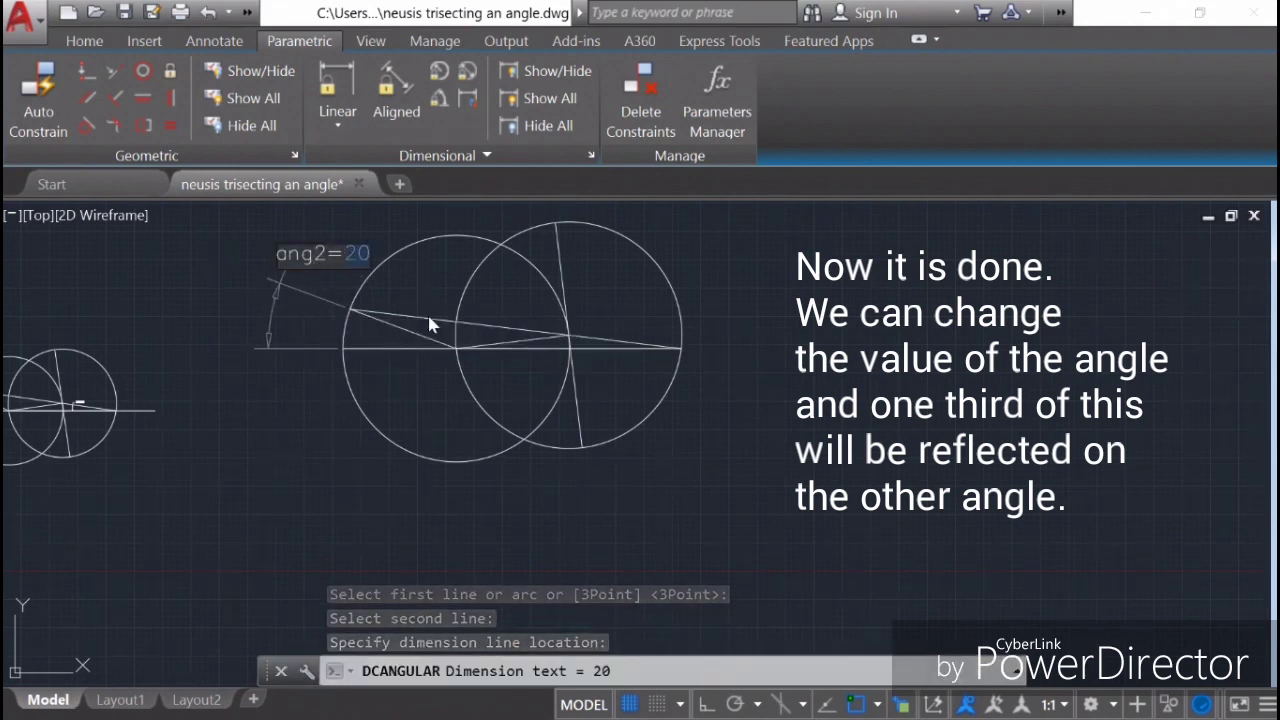
{"action": "type", "text": "45"}
{"action": "key", "text": "Escape"}
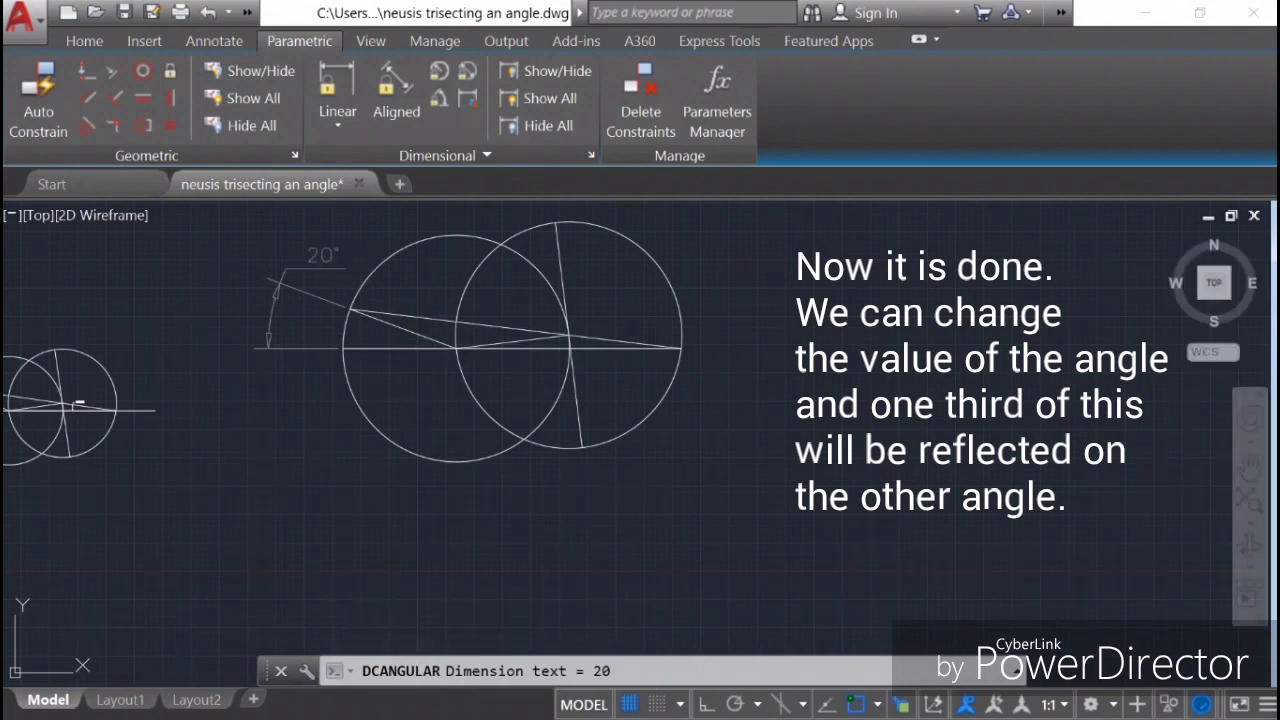
{"action": "key", "text": "Return"}
{"action": "type", "text": "diman"}
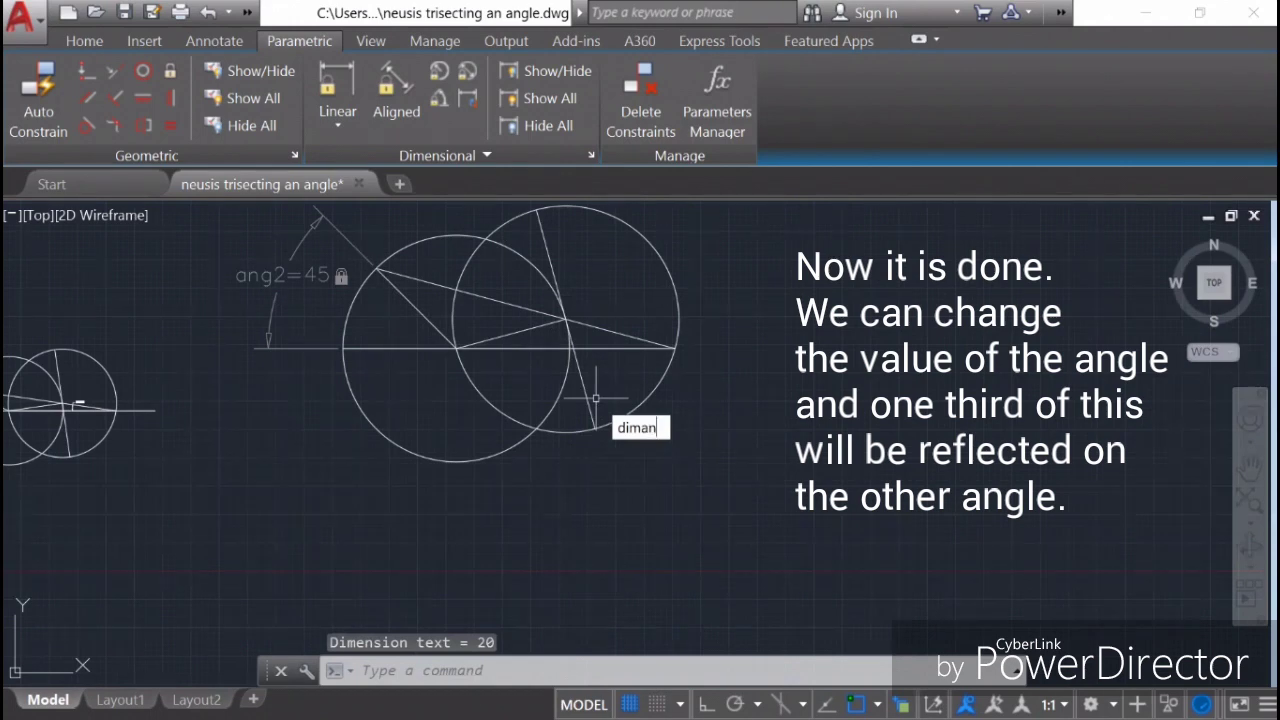
Dimension the small angle as 15° and display it with 0.000 precision
{"action": "type", "text": "g"}
{"action": "key", "text": "Return"}
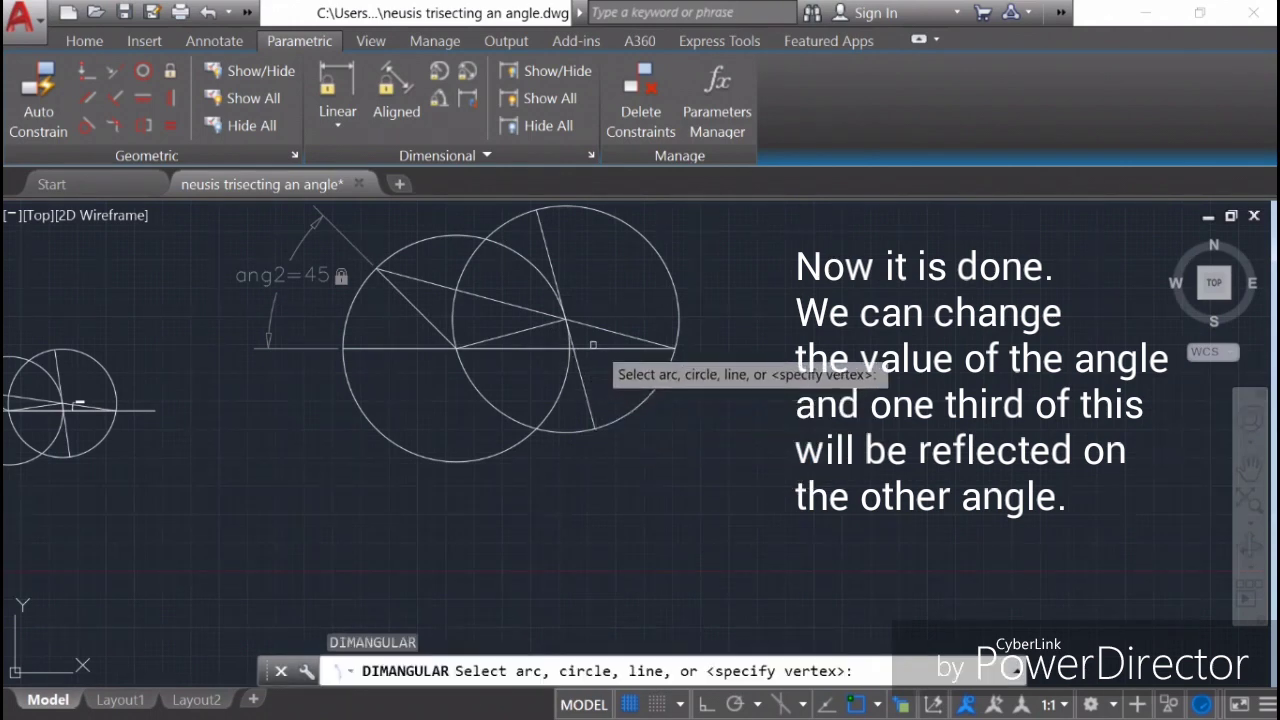
{"action": "left_click", "coordinate": [600, 348]}
{"action": "left_click", "coordinate": [606, 329]}
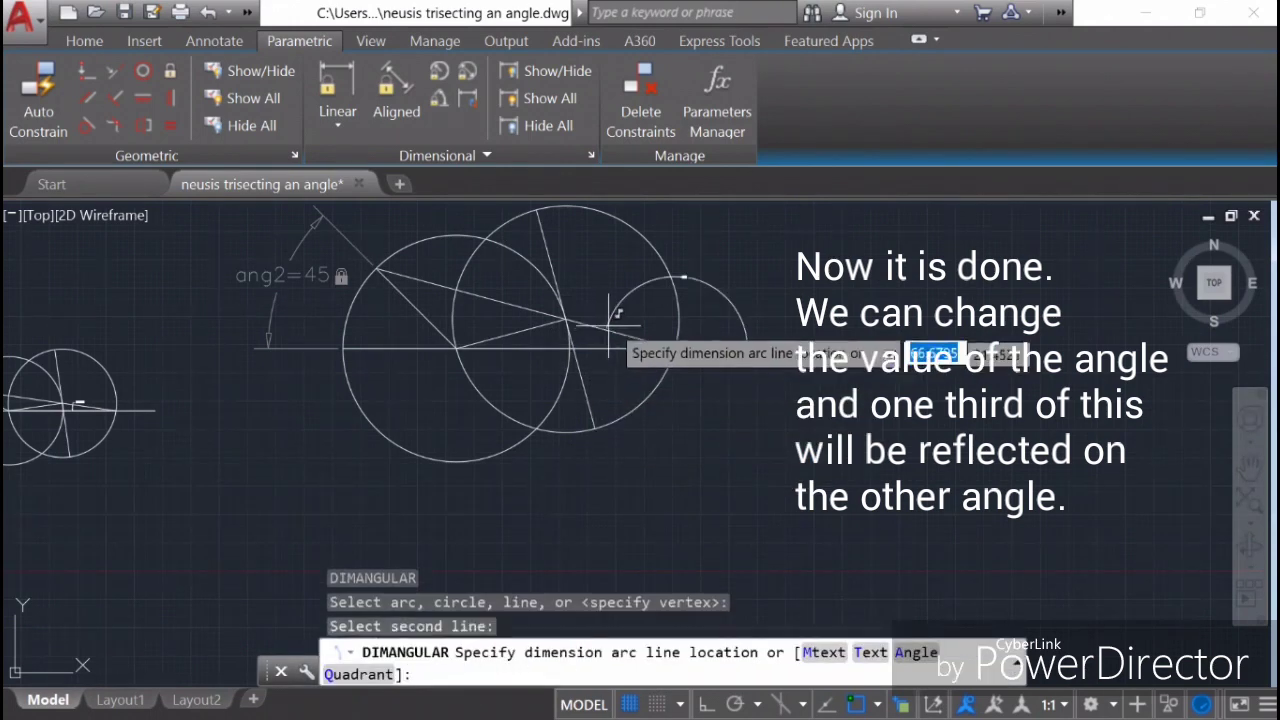
{"action": "scroll", "coordinate": [577, 340], "scroll_direction": "up", "scroll_amount": 4}
{"action": "scroll", "coordinate": [577, 340], "scroll_direction": "up", "scroll_amount": 2}
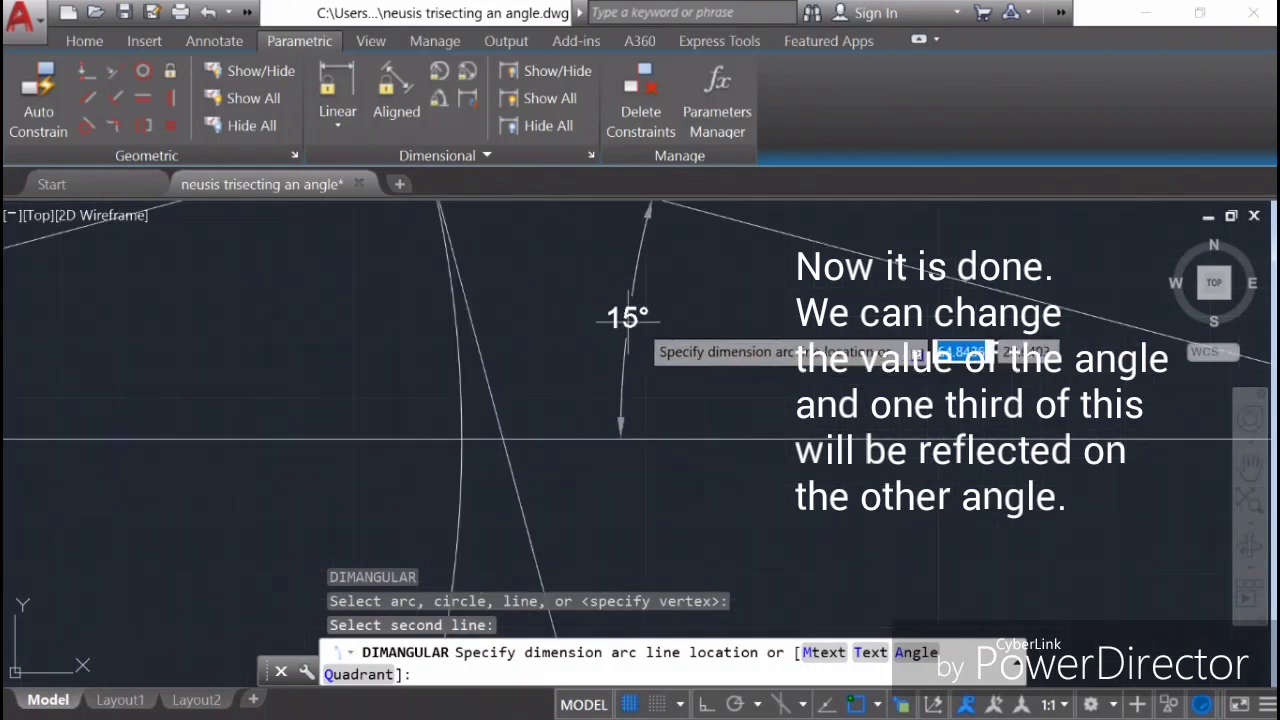
{"action": "left_click", "coordinate": [650, 320]}
{"action": "left_click", "coordinate": [630, 318]}
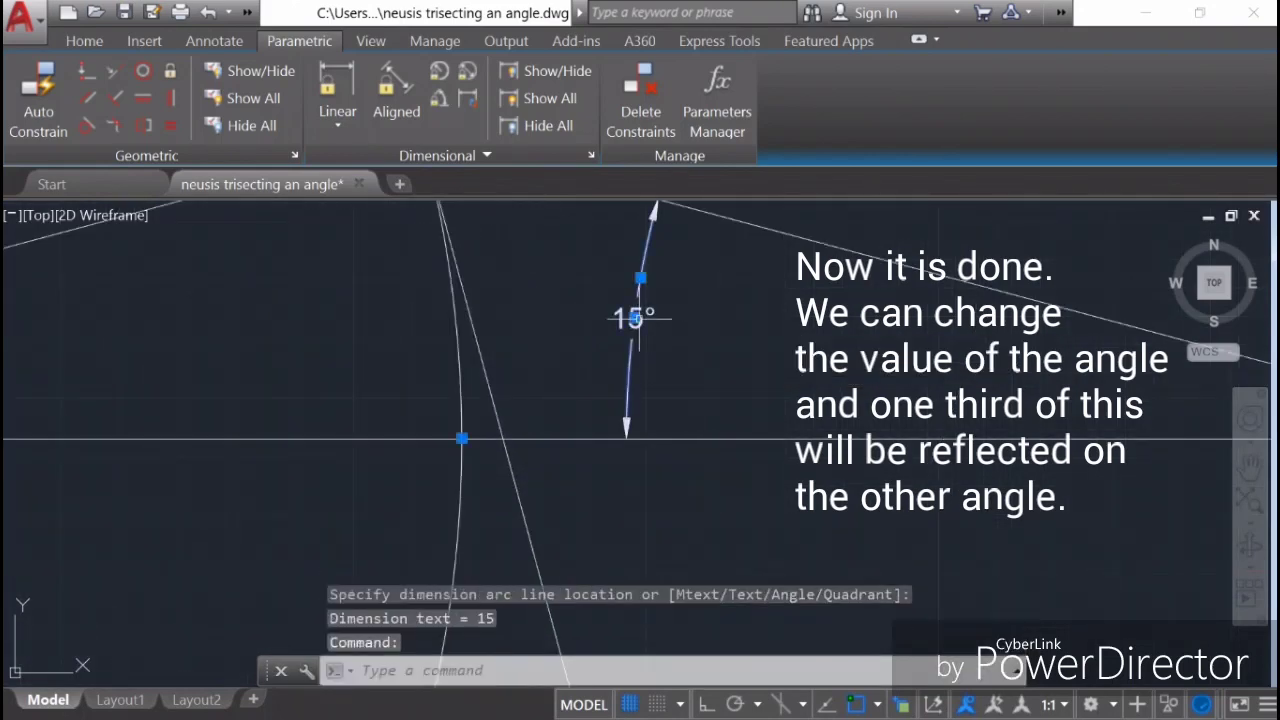
{"action": "right_click", "coordinate": [640, 330]}
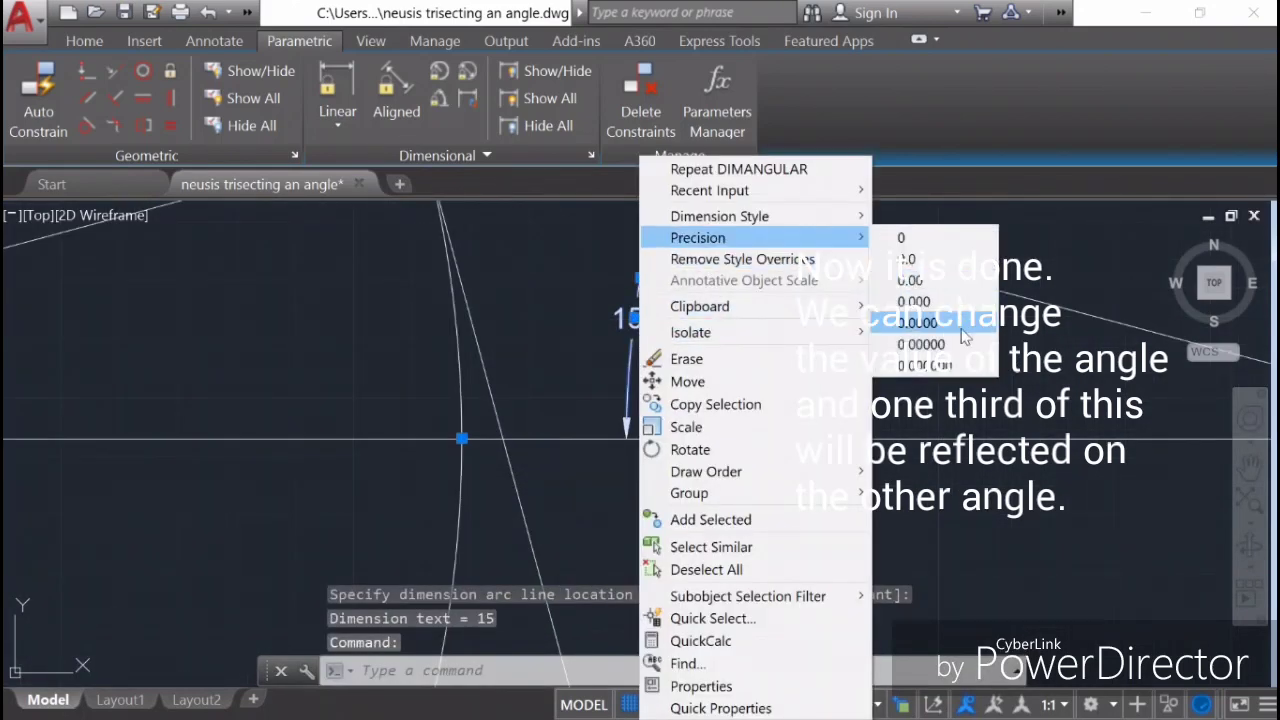
{"action": "left_click", "coordinate": [925, 302]}
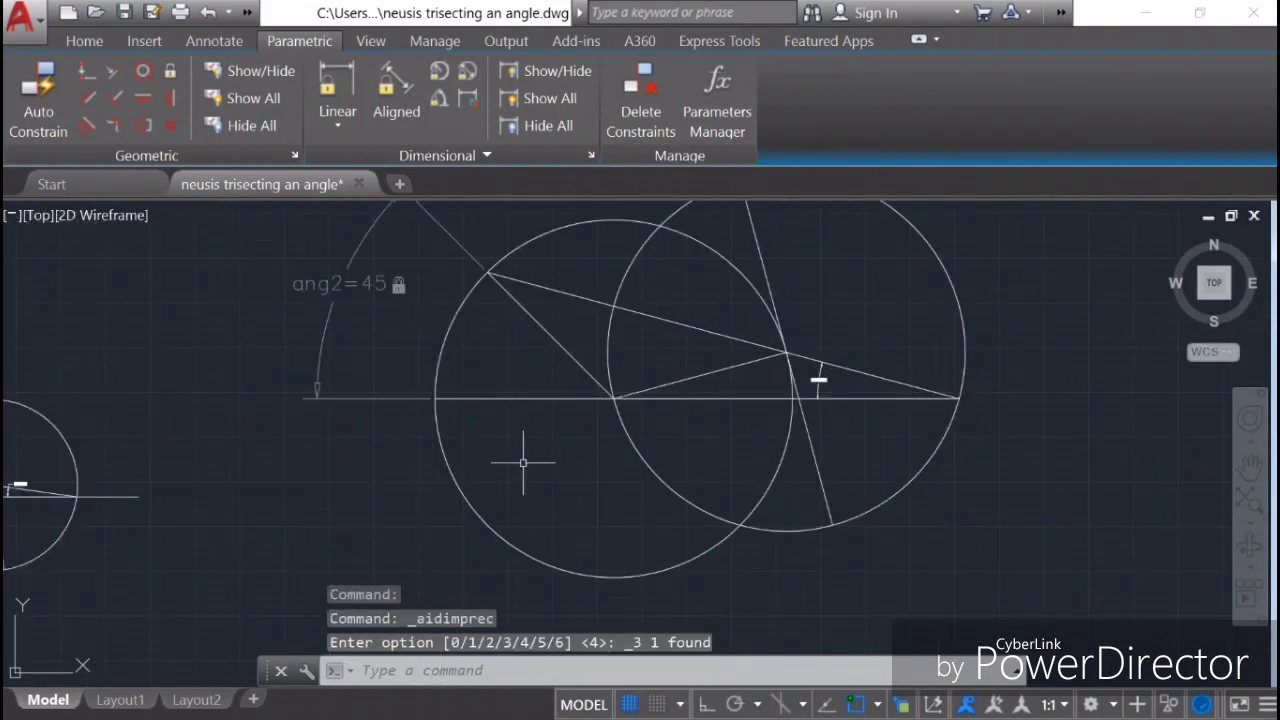
{"action": "scroll", "coordinate": [483, 372], "scroll_direction": "down", "scroll_amount": 2}
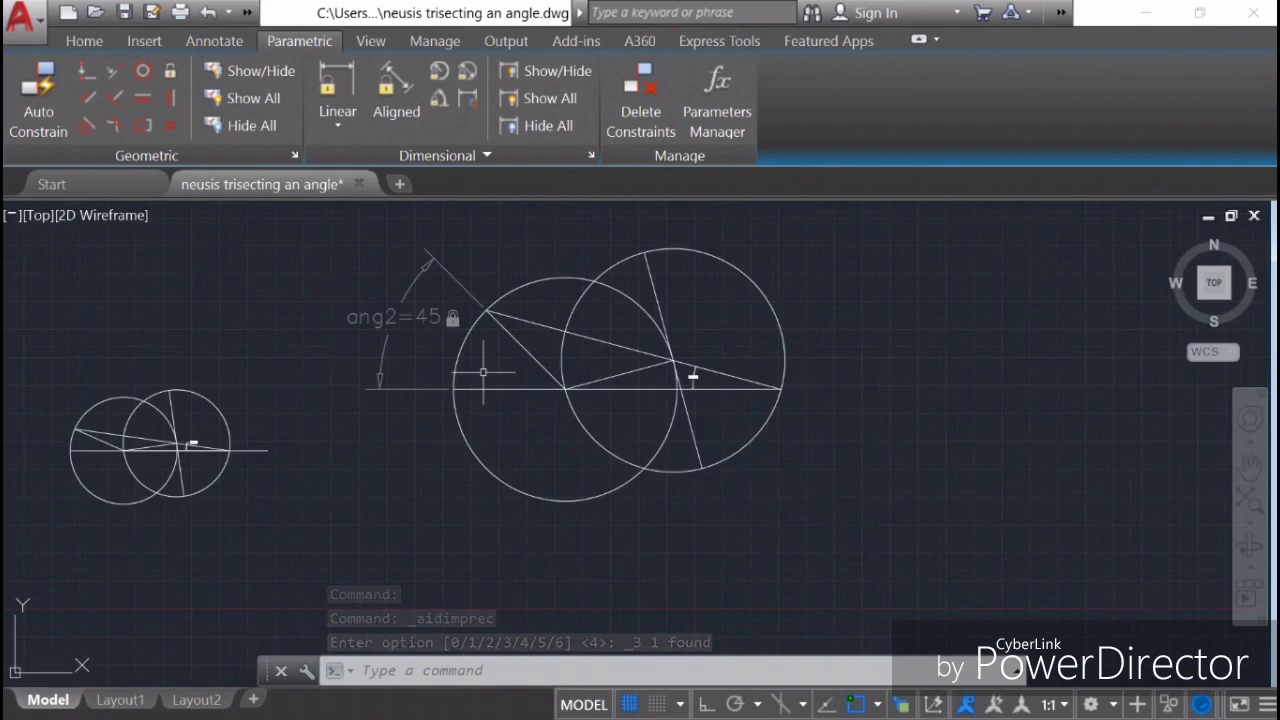
{"action": "scroll", "coordinate": [483, 372], "scroll_direction": "up", "scroll_amount": 2}
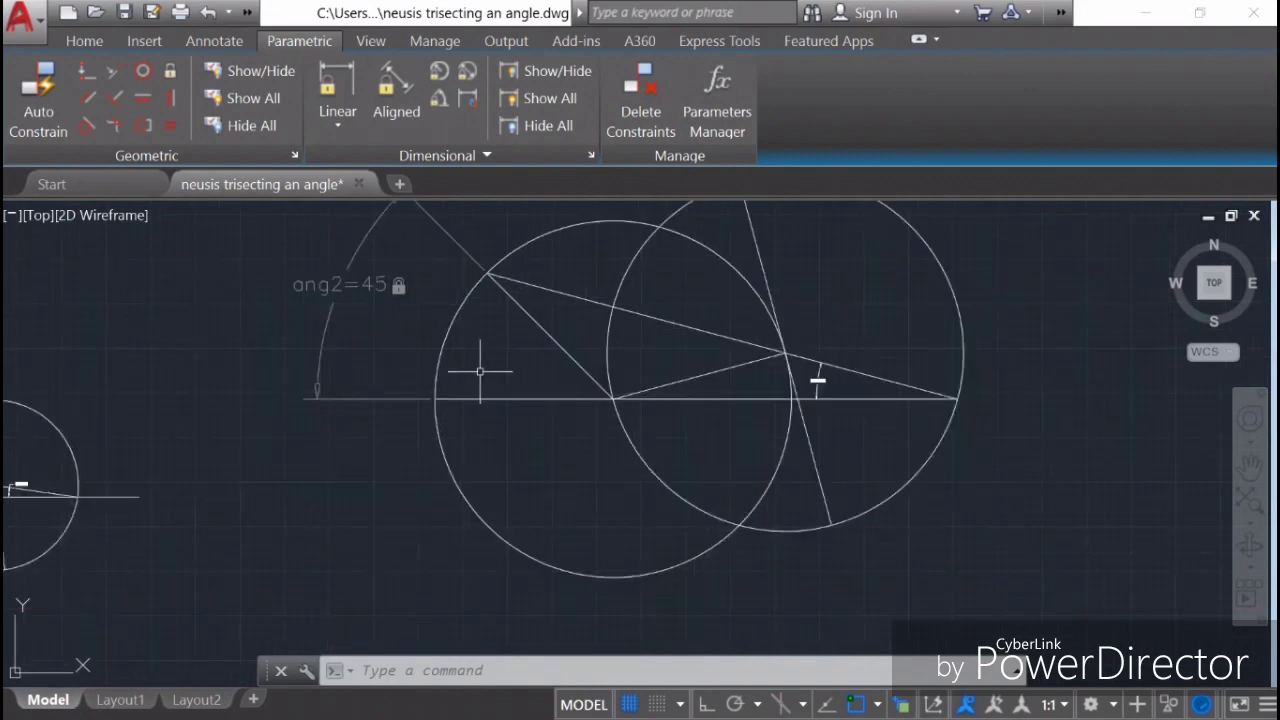
{"action": "scroll", "coordinate": [587, 381], "scroll_direction": "down", "scroll_amount": 2}
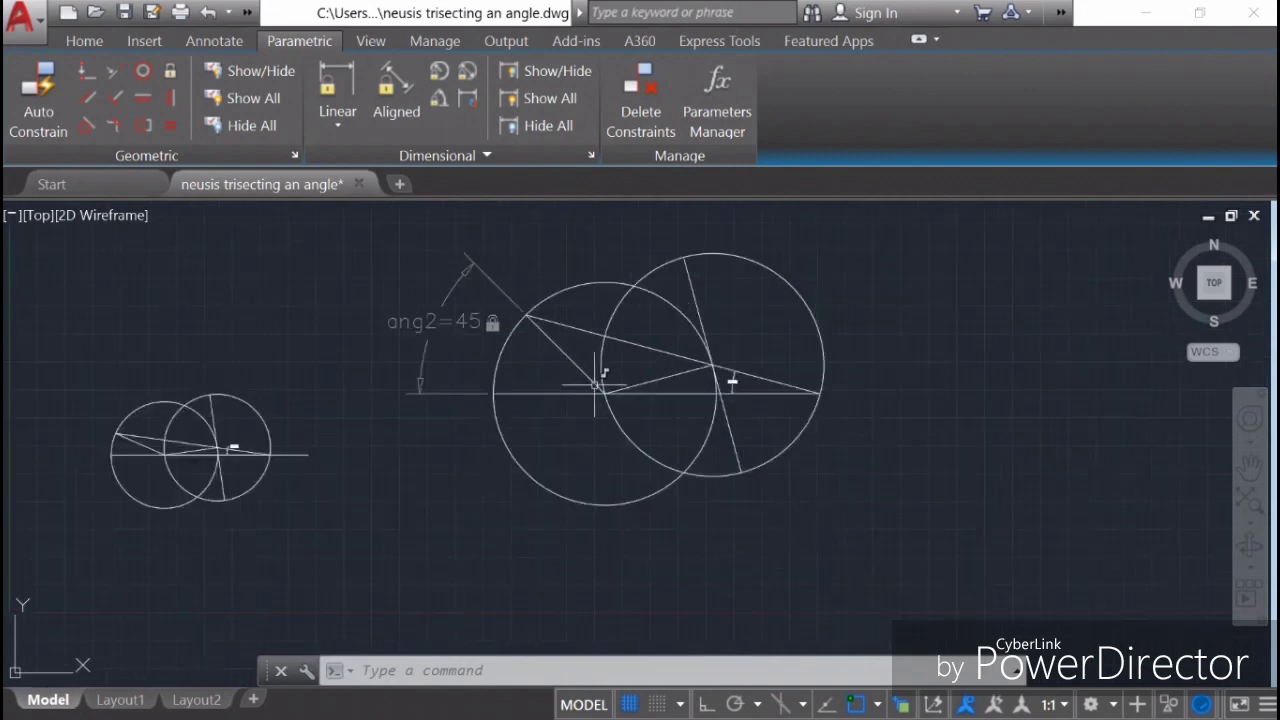
Copy the 10-unit constrained line from its right endpoint to the angle's vertex
{"action": "left_click", "coordinate": [762, 380]}
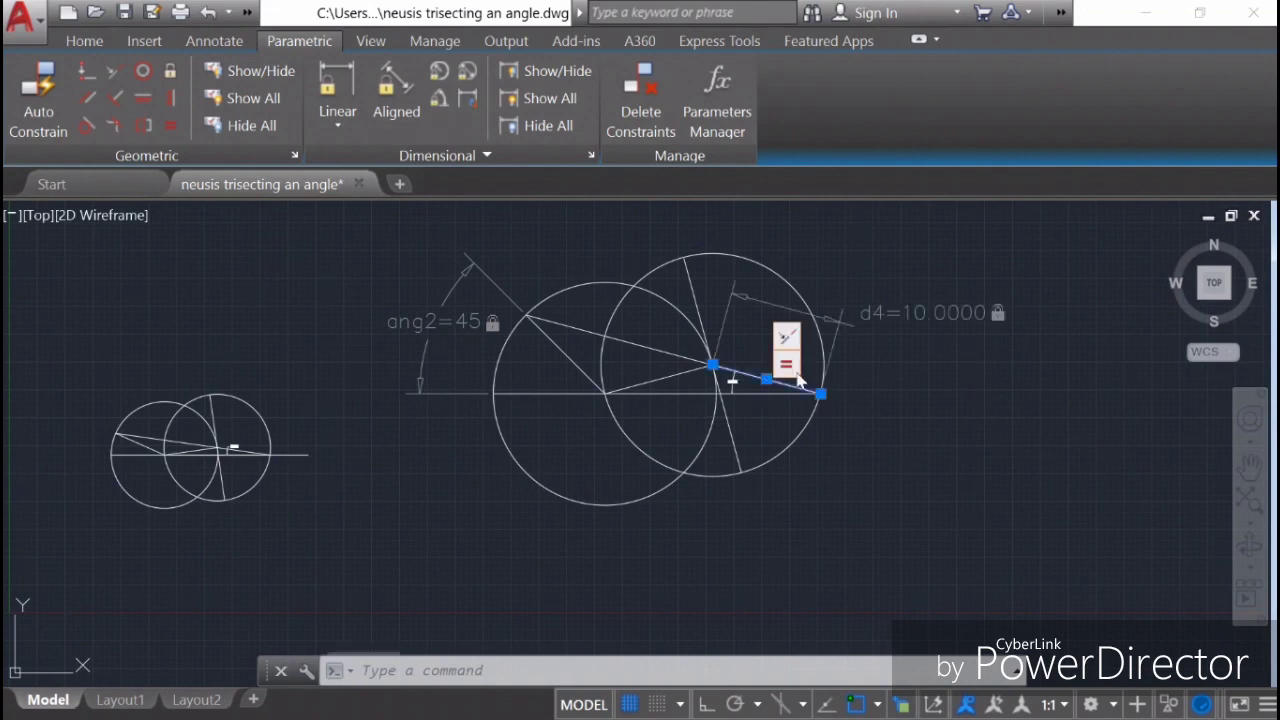
{"action": "right_click", "coordinate": [950, 250]}
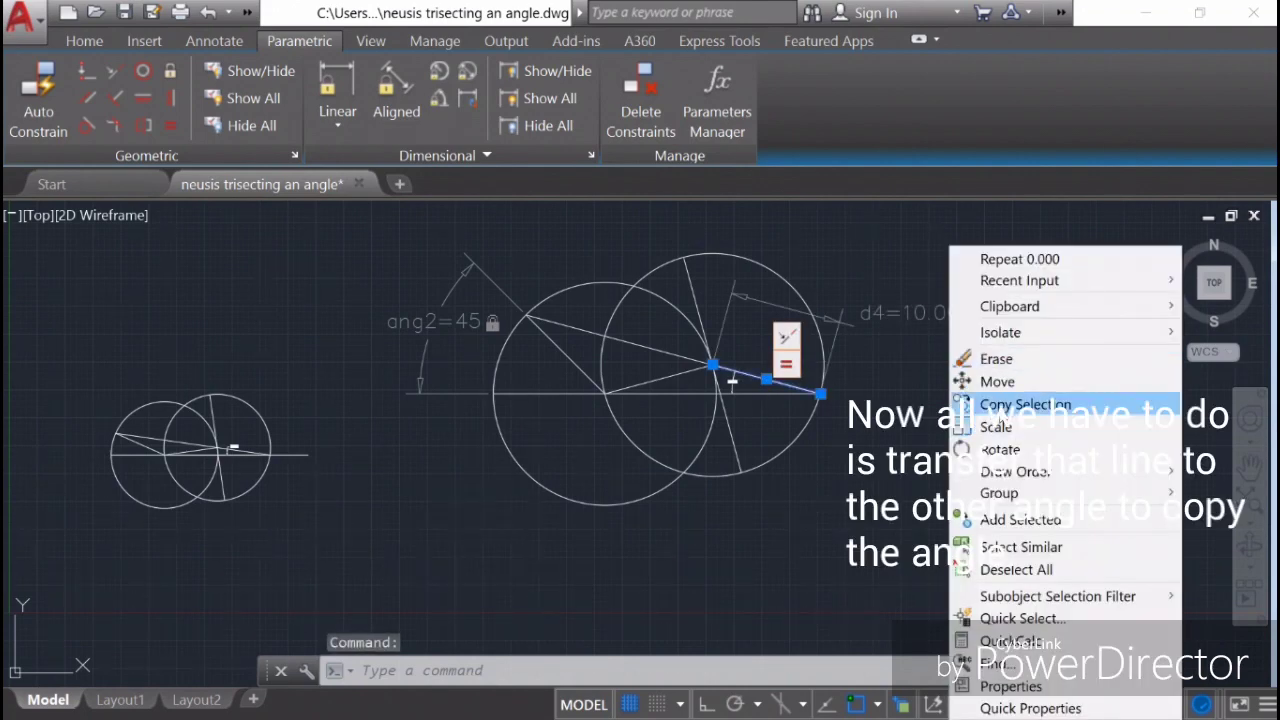
{"action": "left_click", "coordinate": [1026, 410]}
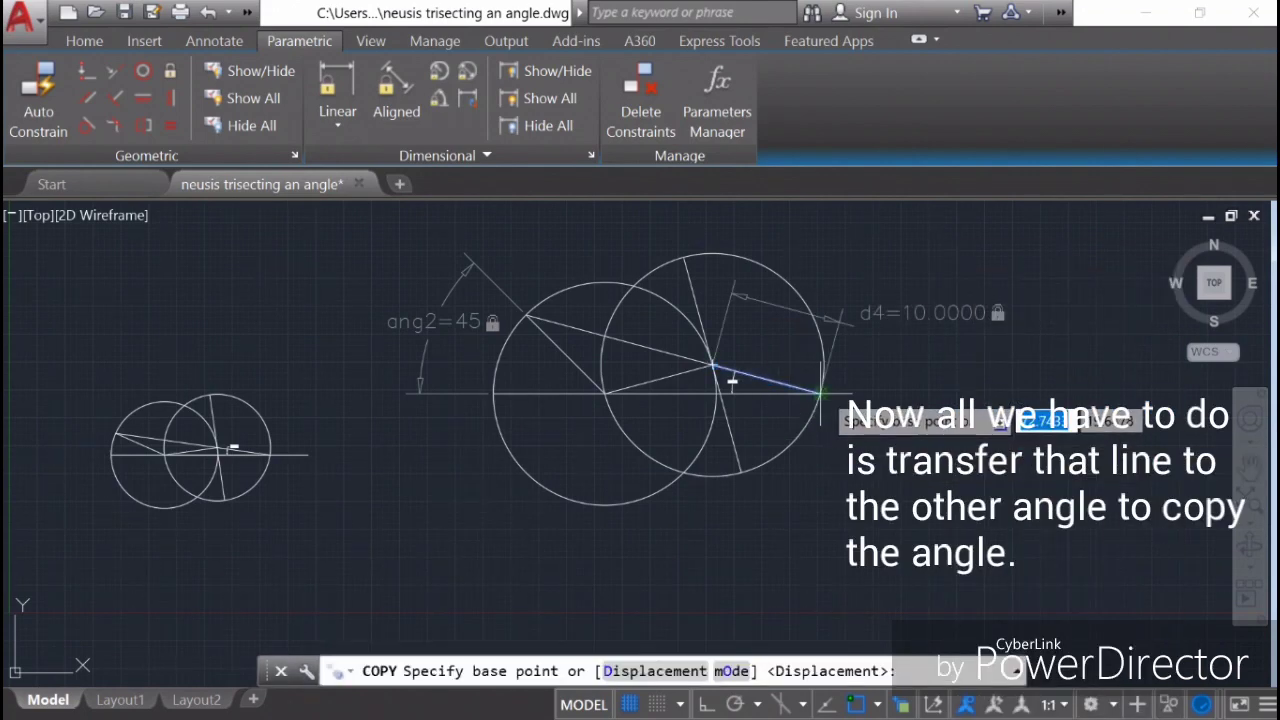
{"action": "left_click", "coordinate": [820, 393]}
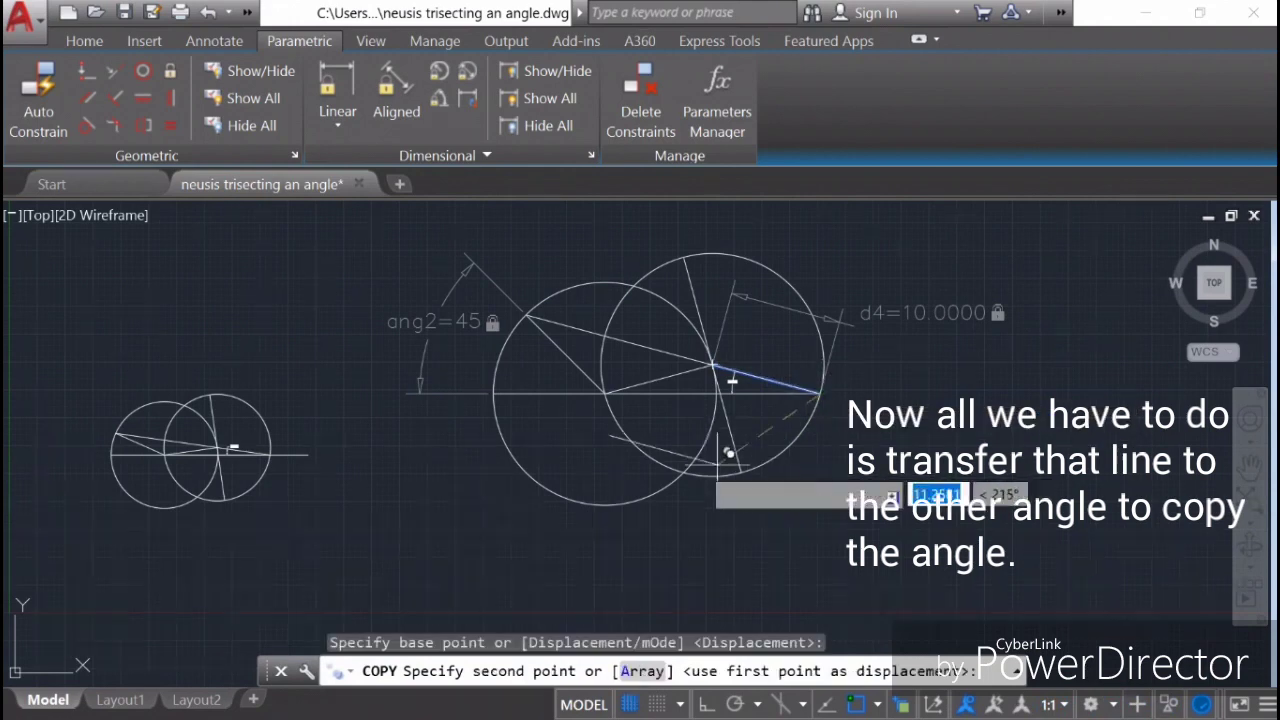
{"action": "left_click", "coordinate": [606, 393]}
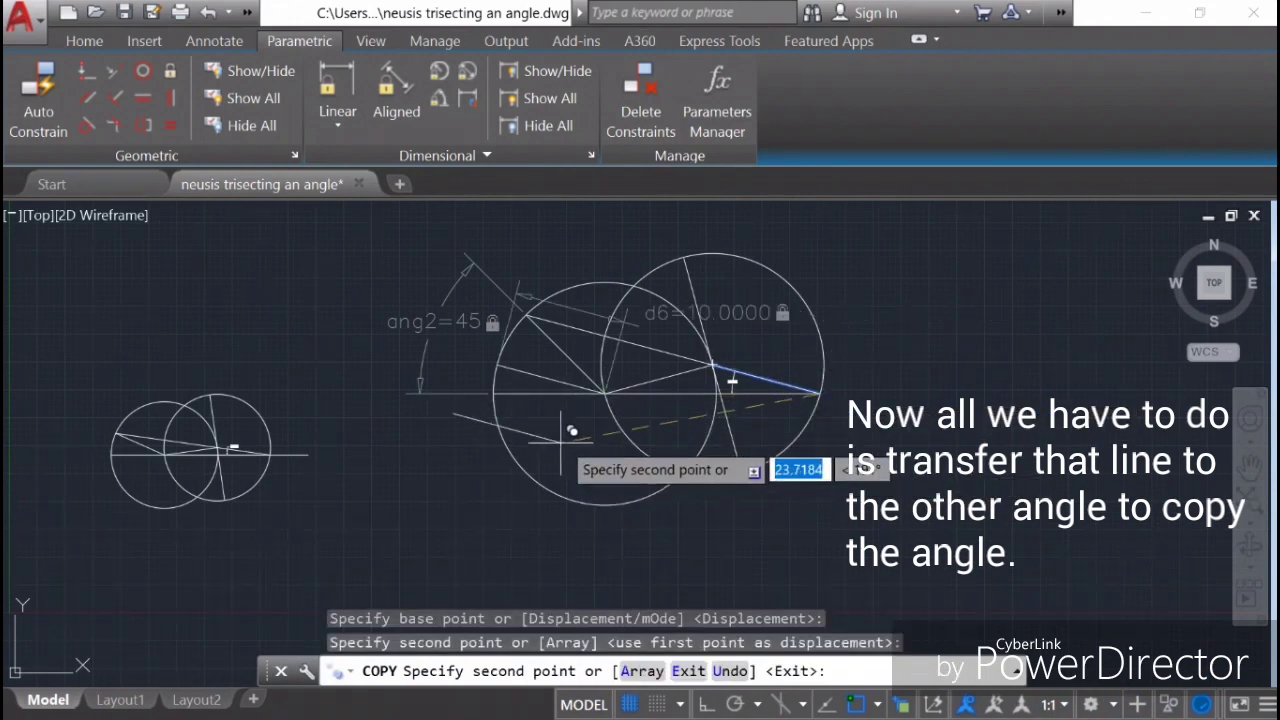
{"action": "right_click", "coordinate": [998, 290]}
{"action": "left_click", "coordinate": [1040, 299]}
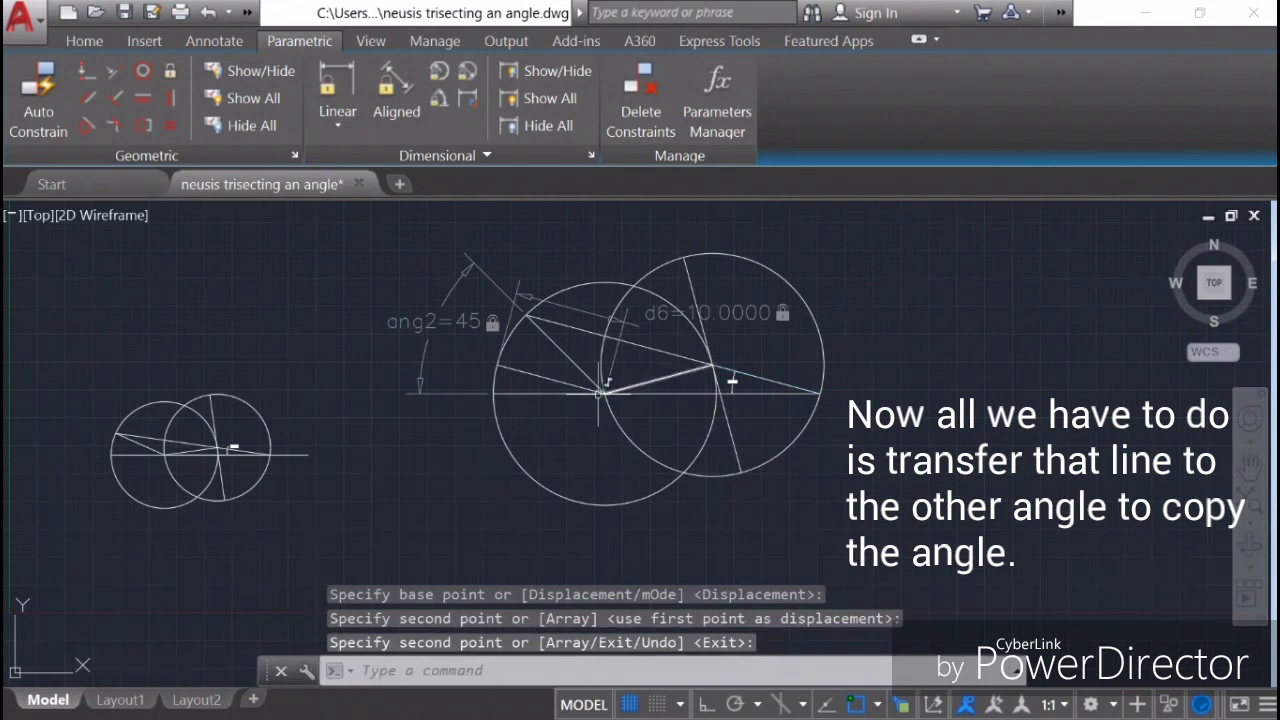
{"action": "scroll", "coordinate": [559, 392], "scroll_direction": "up", "scroll_amount": 3}
{"action": "scroll", "coordinate": [559, 392], "scroll_direction": "down", "scroll_amount": 2}
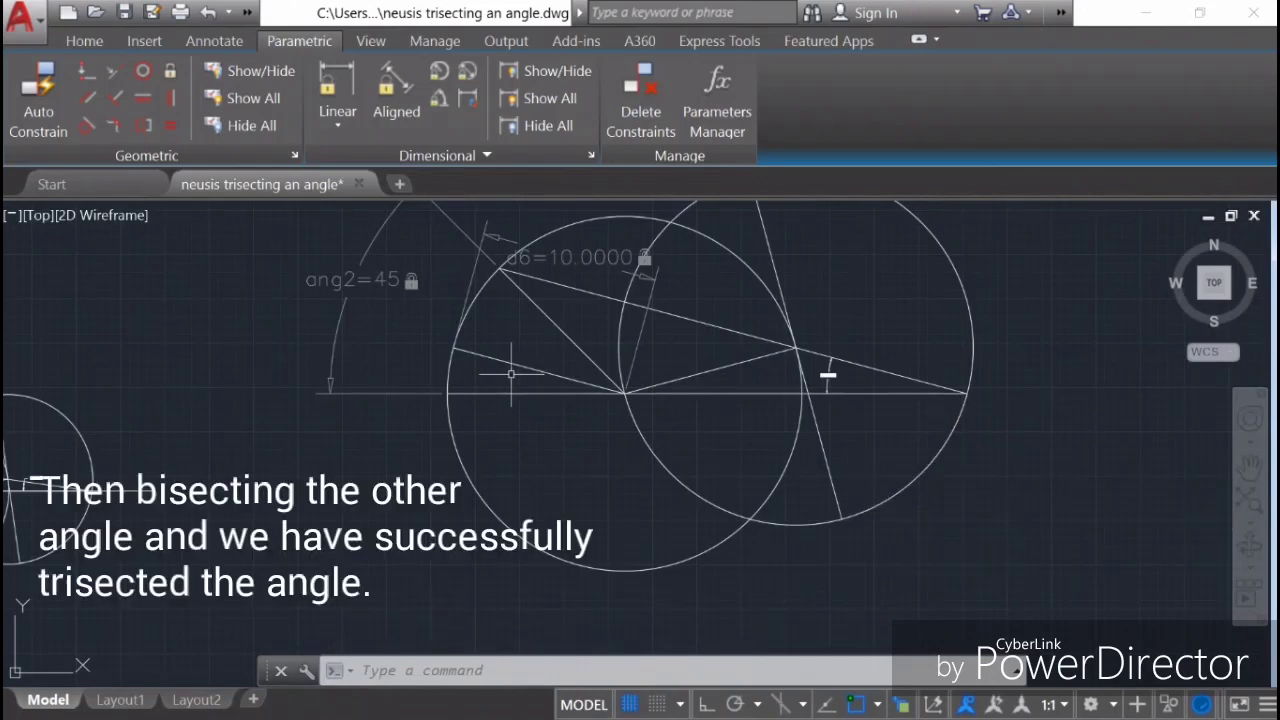
Draw two lines ending at the angle's vertex, splitting the 45° angle into three parts
{"action": "left_click", "coordinate": [85, 41]}
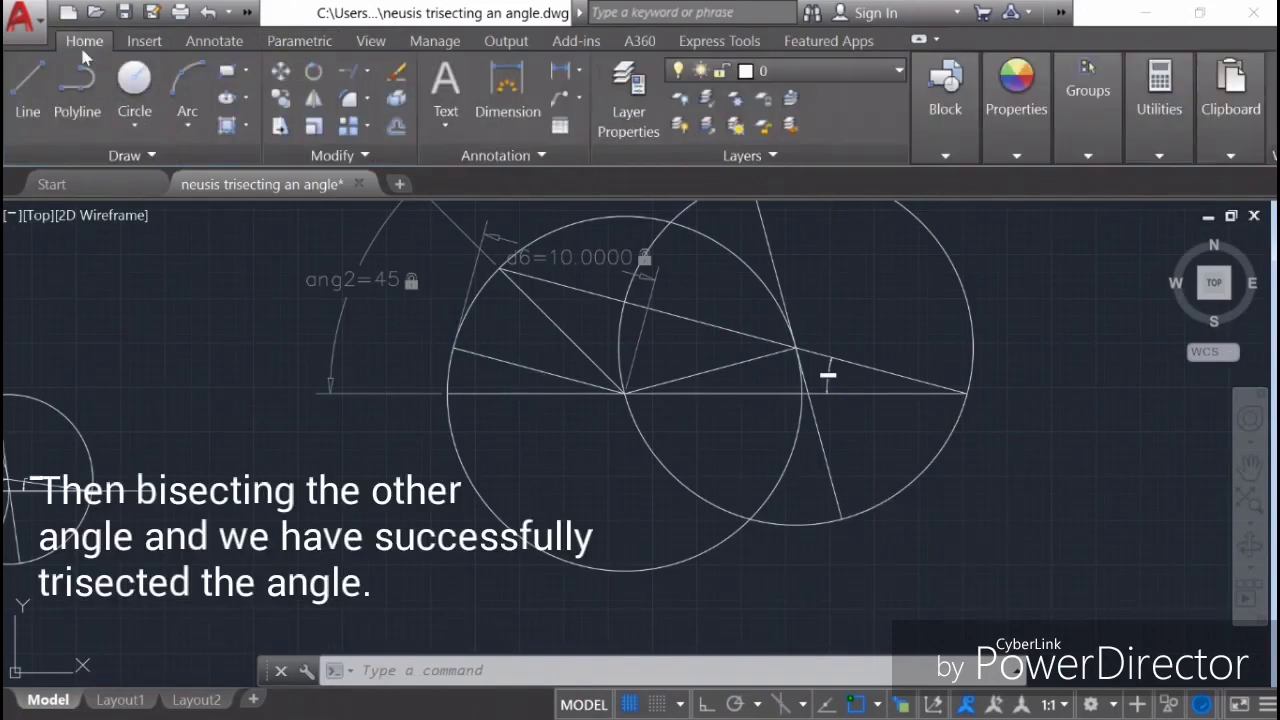
{"action": "left_click", "coordinate": [28, 95]}
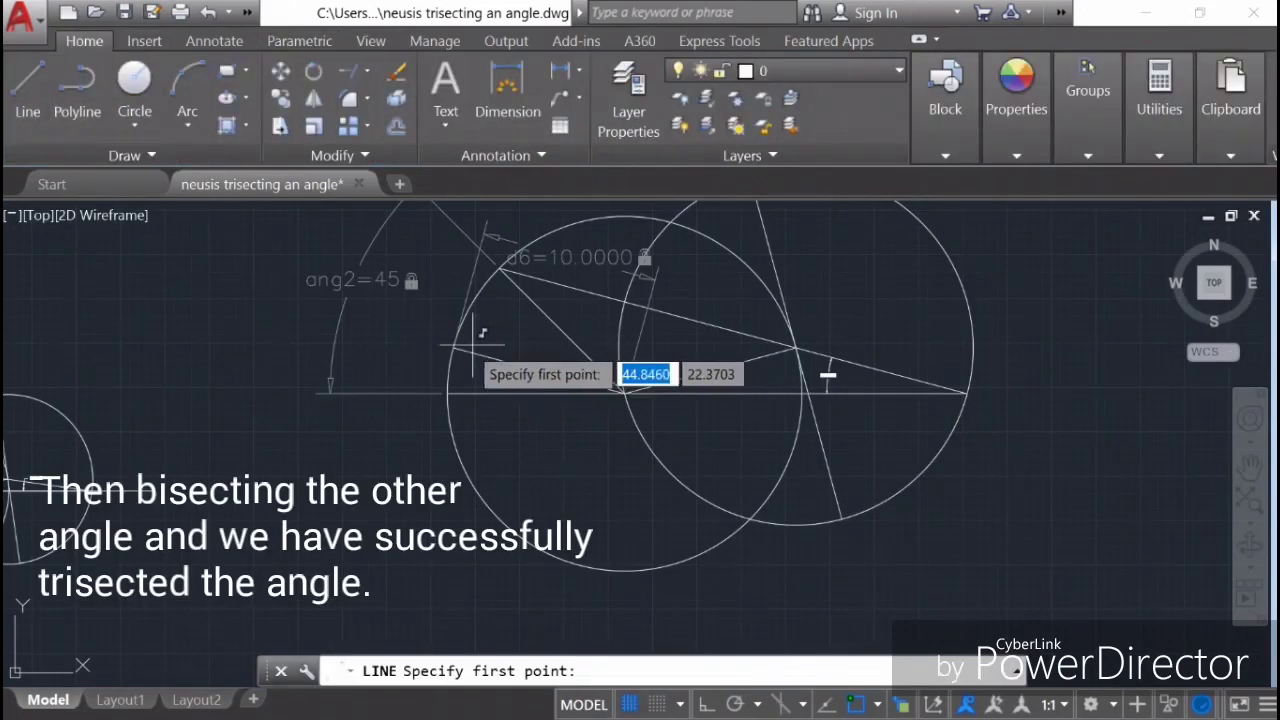
{"action": "left_click", "coordinate": [455, 347]}
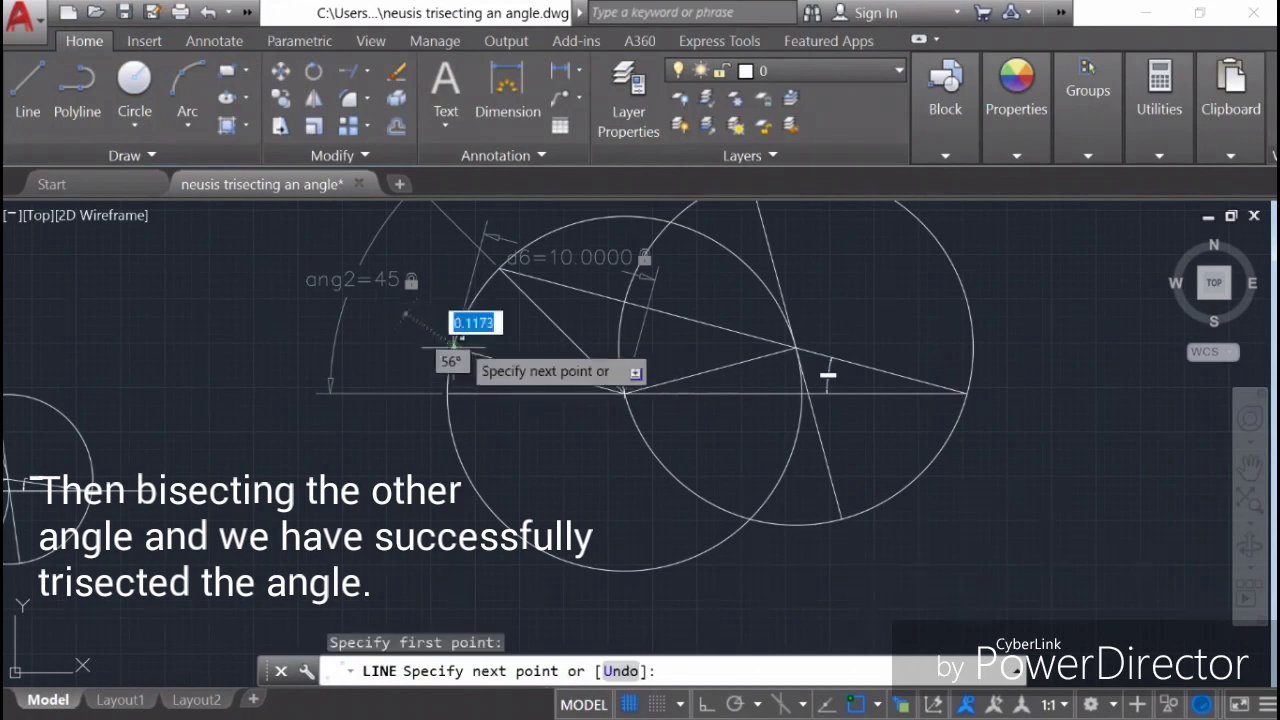
{"action": "left_click", "coordinate": [501, 268]}
{"action": "right_click", "coordinate": [517, 323]}
{"action": "left_click", "coordinate": [563, 333]}
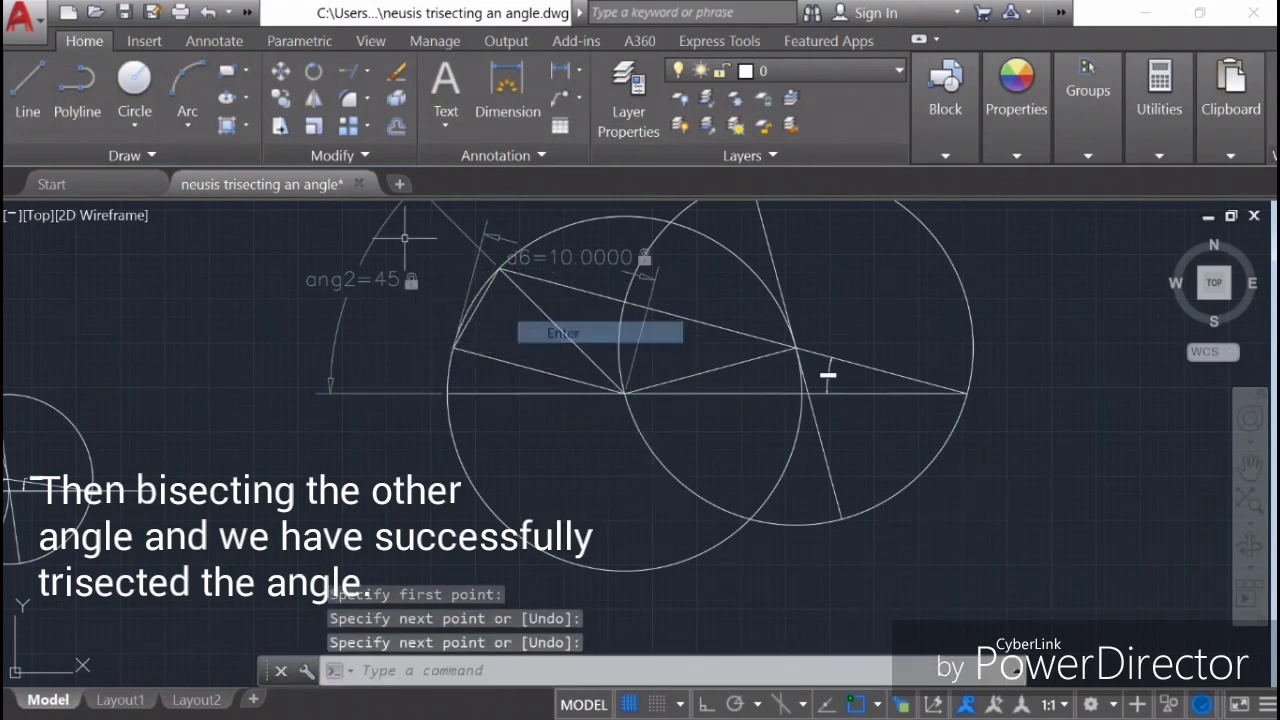
{"action": "left_click", "coordinate": [28, 95]}
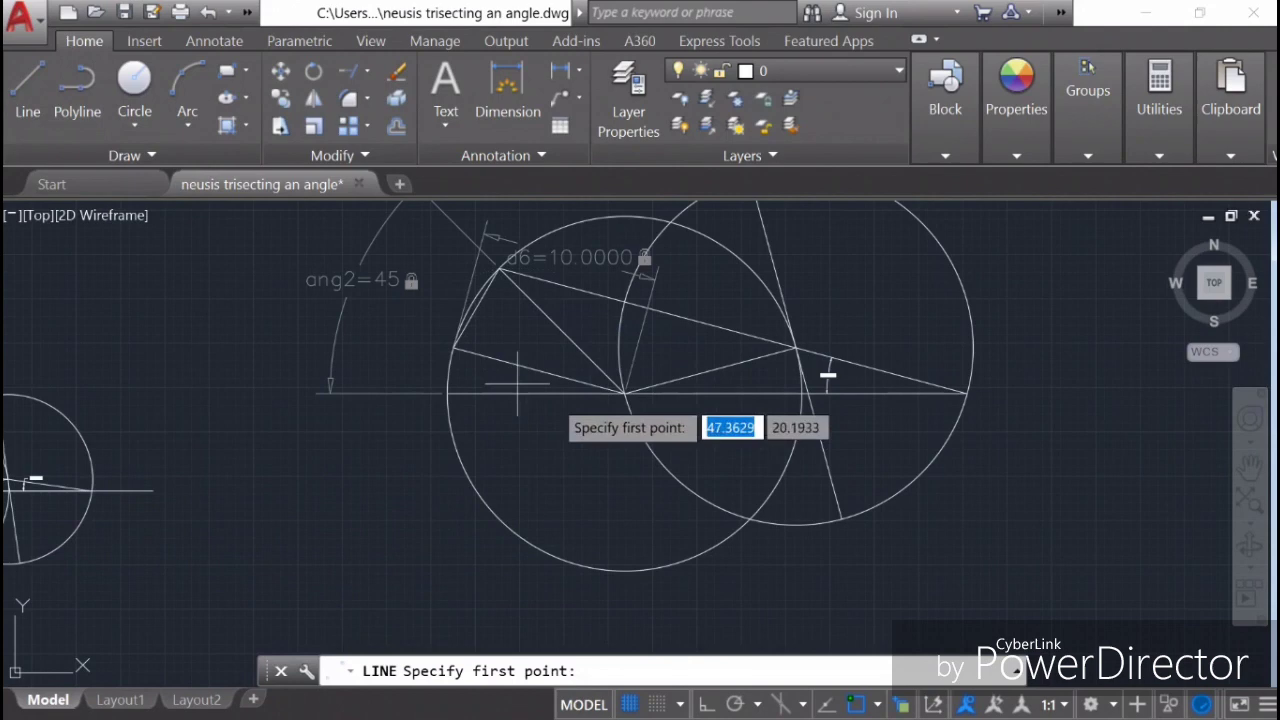
{"action": "left_click", "coordinate": [623, 392]}
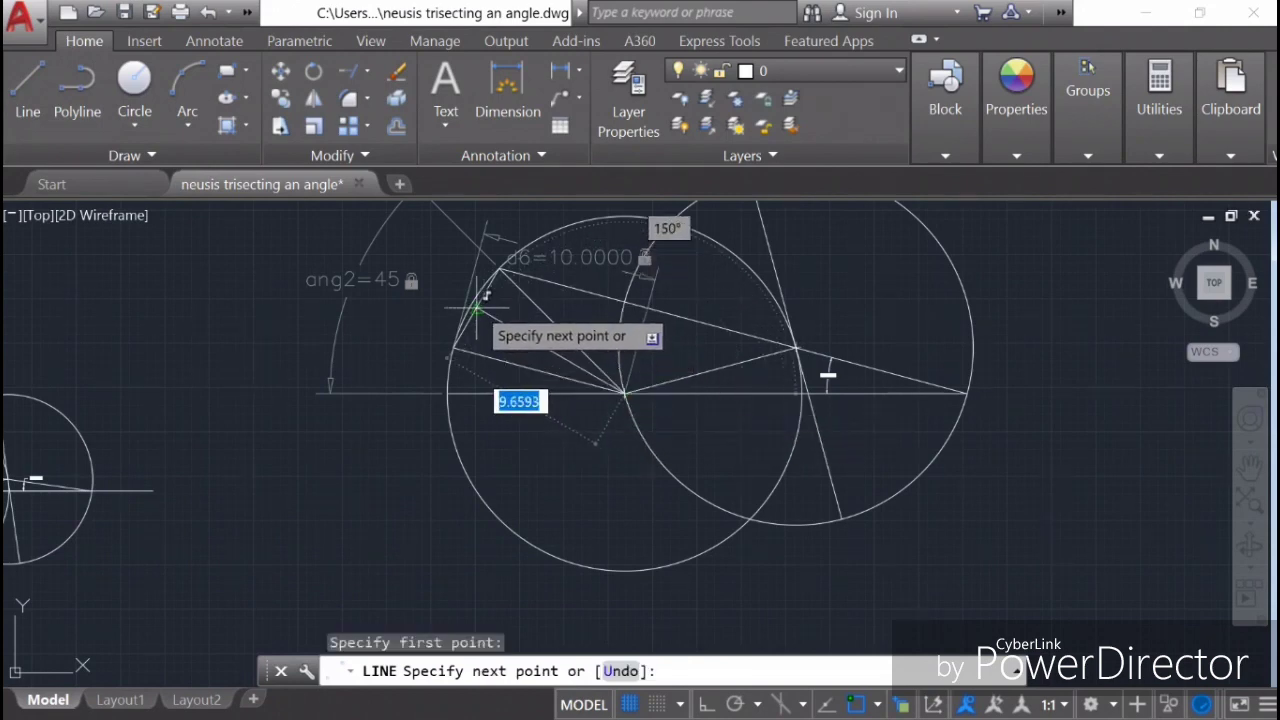
{"action": "left_click", "coordinate": [501, 268]}
{"action": "right_click", "coordinate": [513, 302]}
{"action": "left_click", "coordinate": [551, 317]}
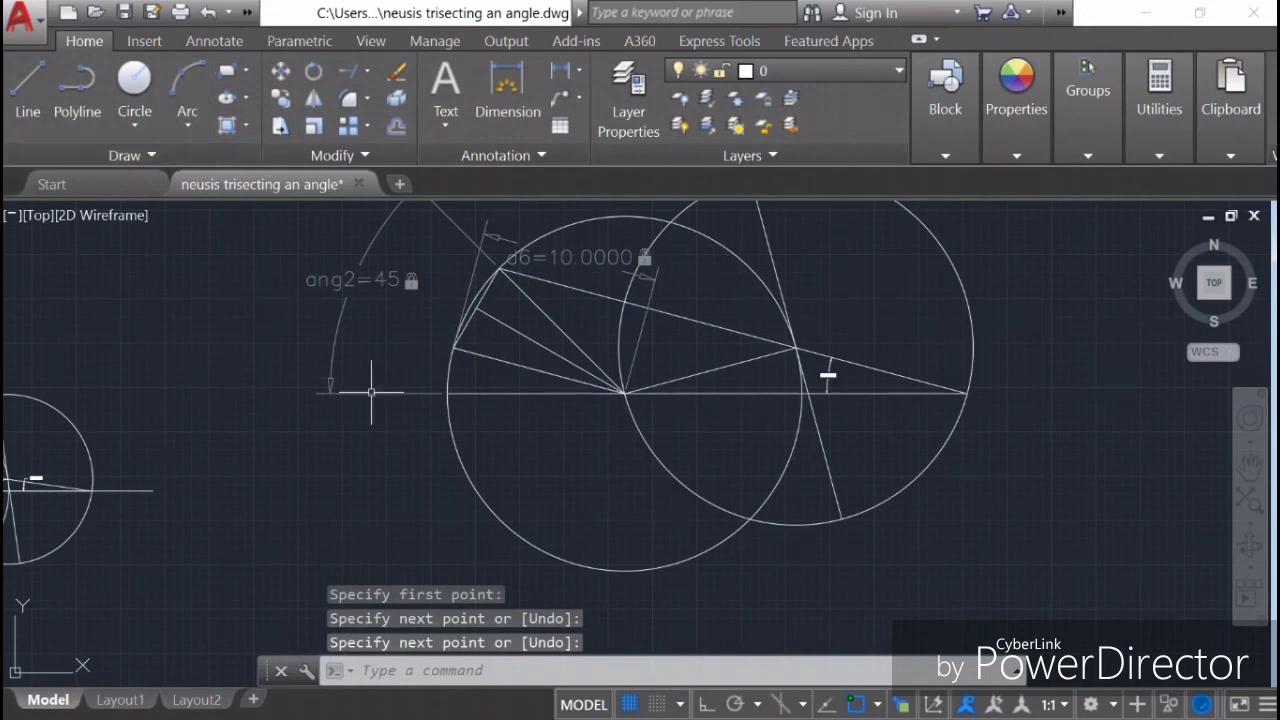
Add 15° angular dimensions to the two new angle slices with DIMANGULAR
{"action": "type", "text": "diman"}
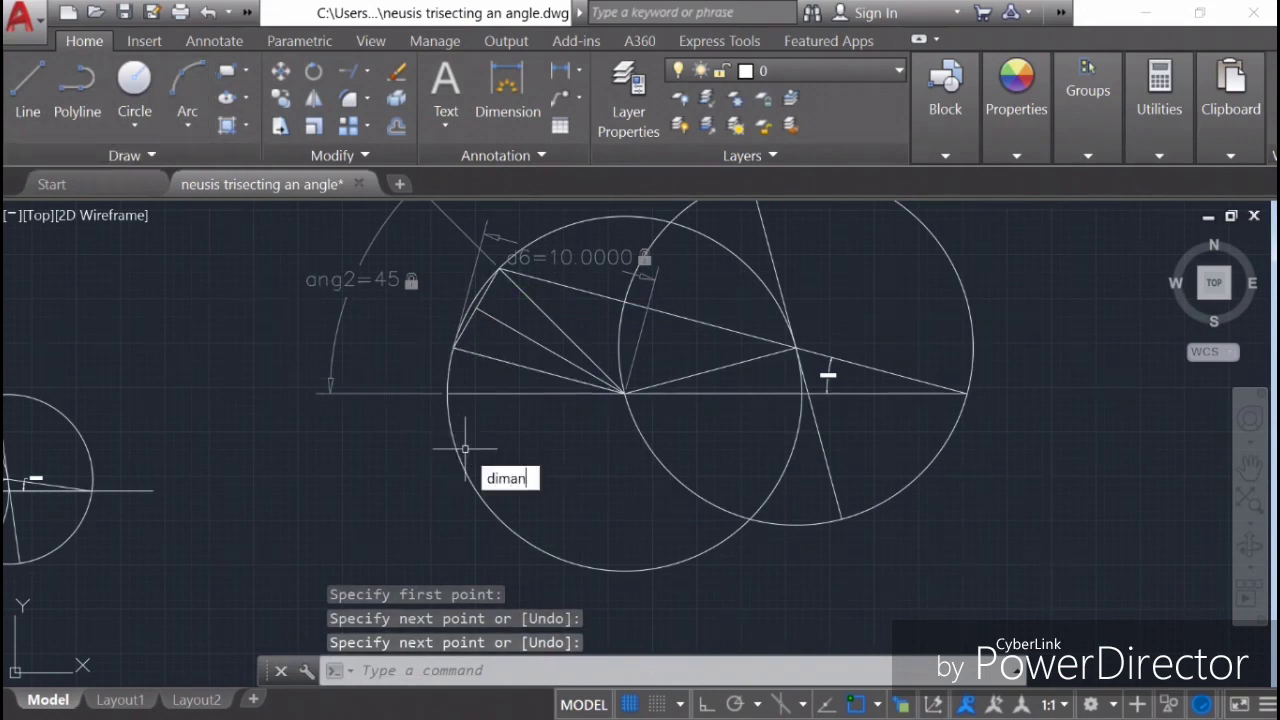
{"action": "key", "text": "Return"}
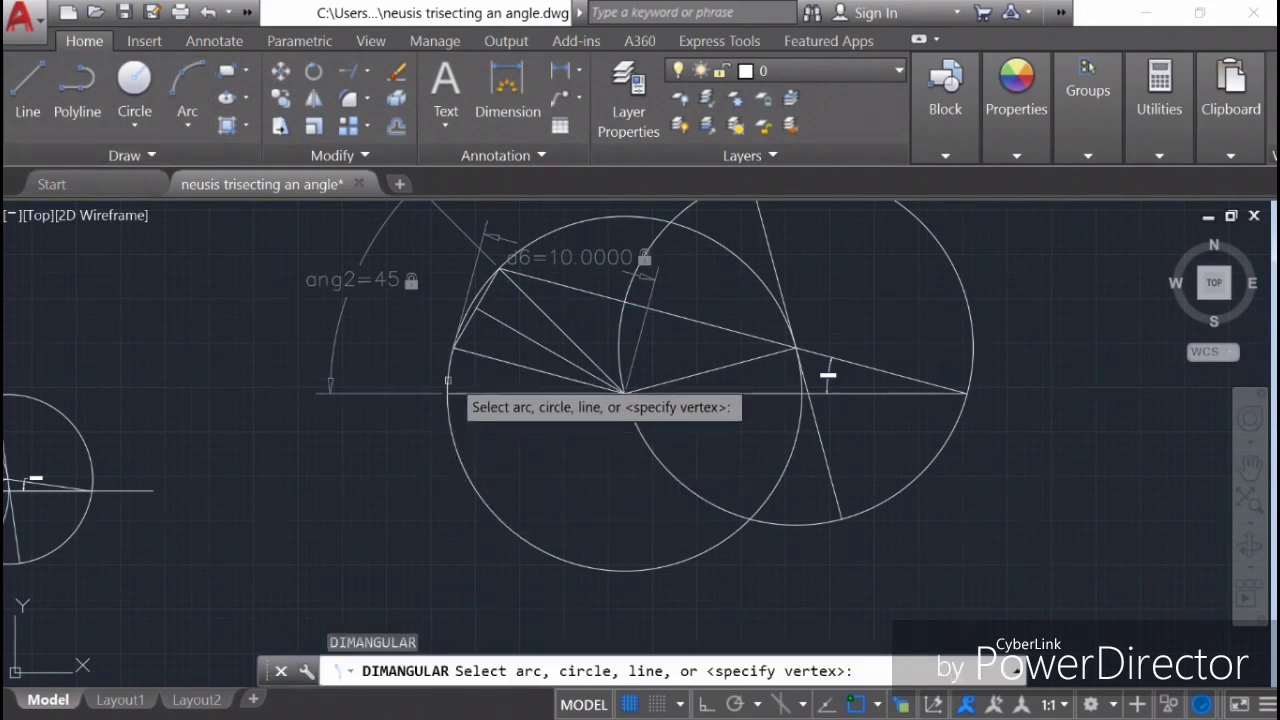
{"action": "left_click", "coordinate": [501, 358]}
{"action": "left_click", "coordinate": [511, 326]}
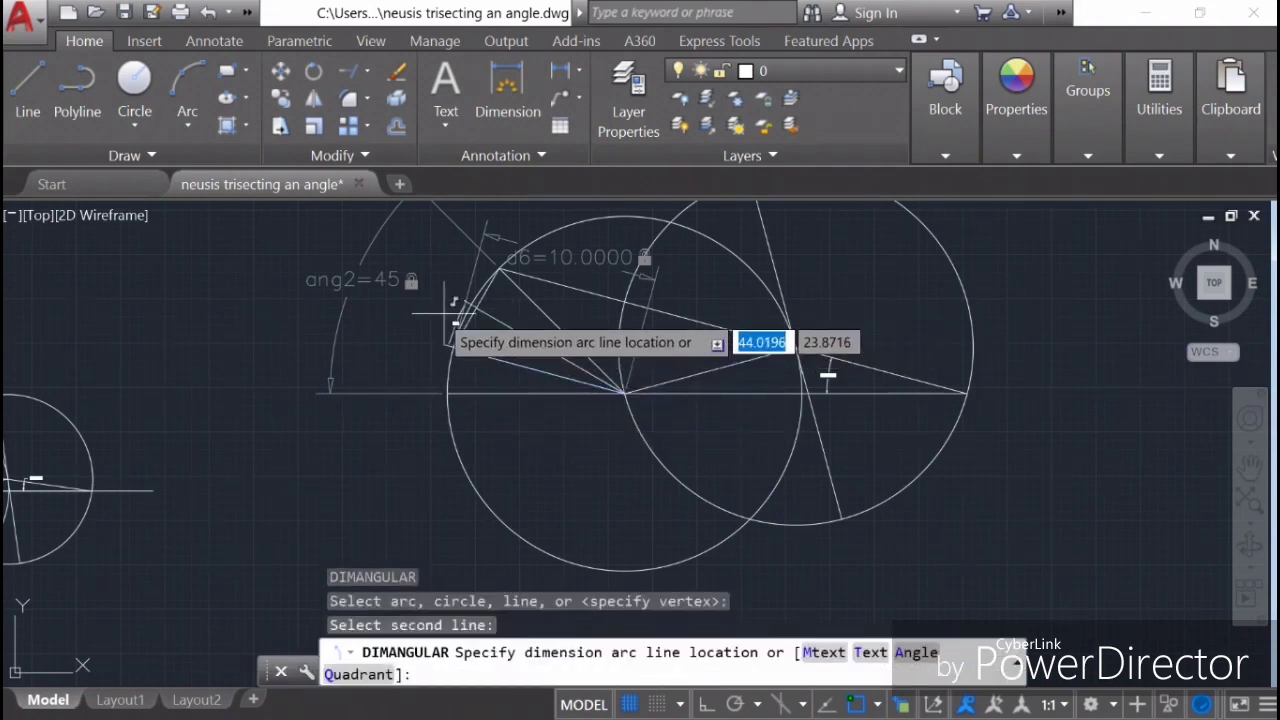
{"action": "left_click", "coordinate": [472, 335]}
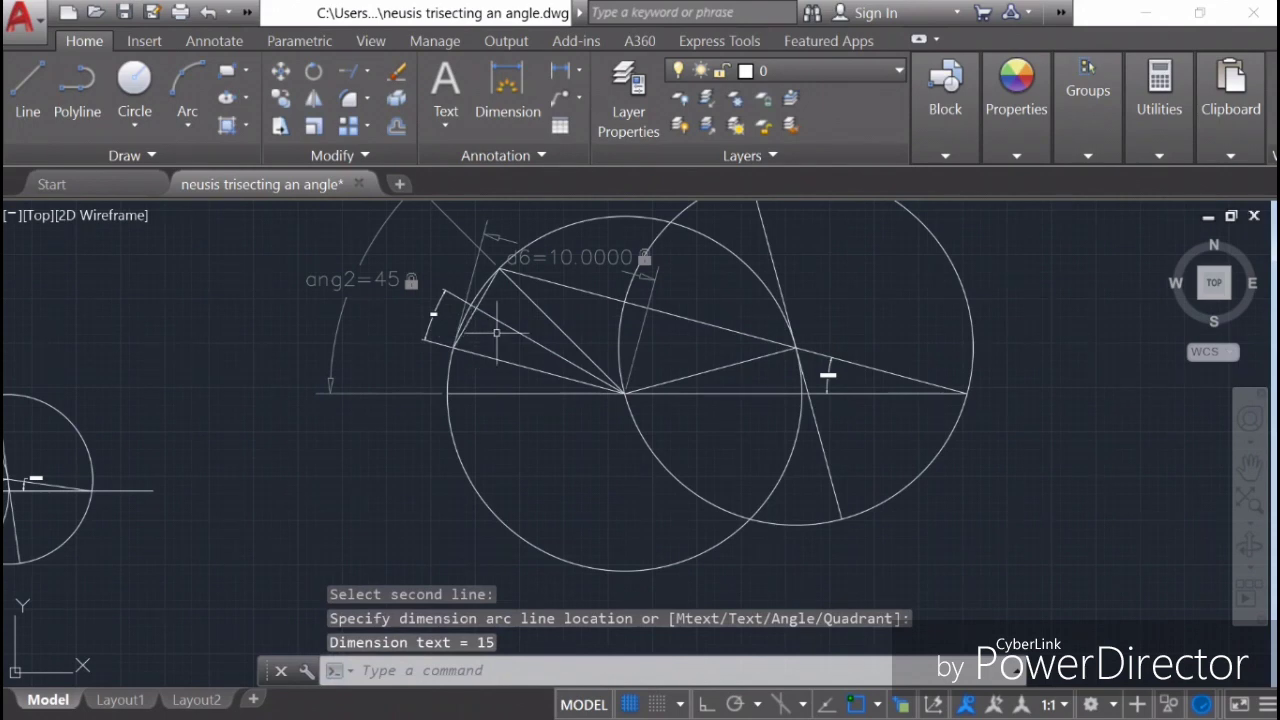
{"action": "right_click", "coordinate": [563, 306]}
{"action": "left_click", "coordinate": [585, 319]}
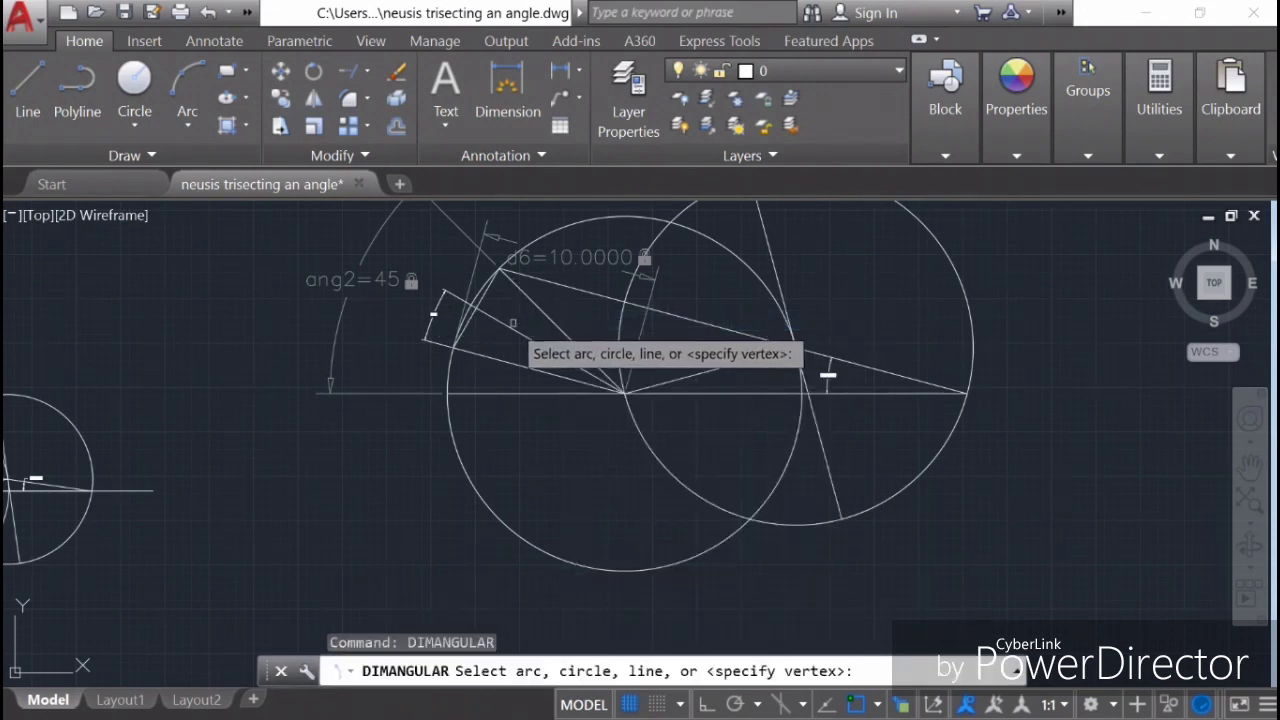
{"action": "left_click", "coordinate": [508, 359]}
{"action": "left_click", "coordinate": [535, 305]}
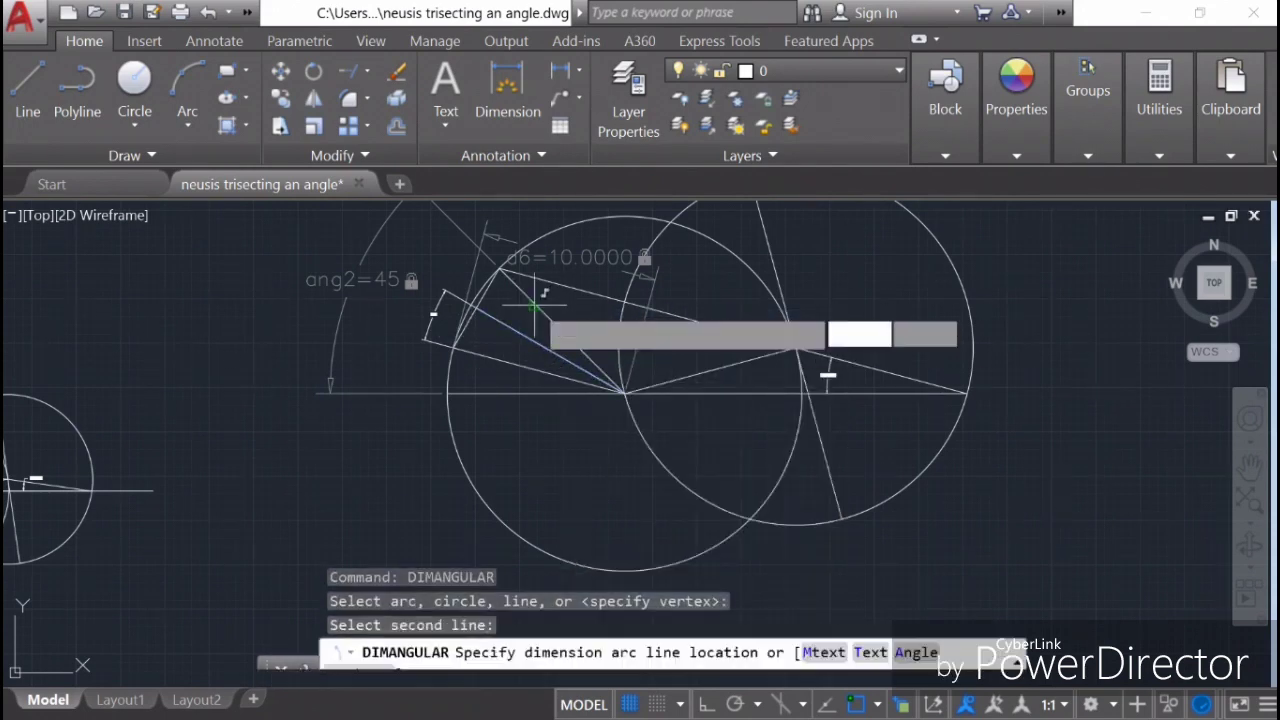
{"action": "left_click", "coordinate": [455, 265]}
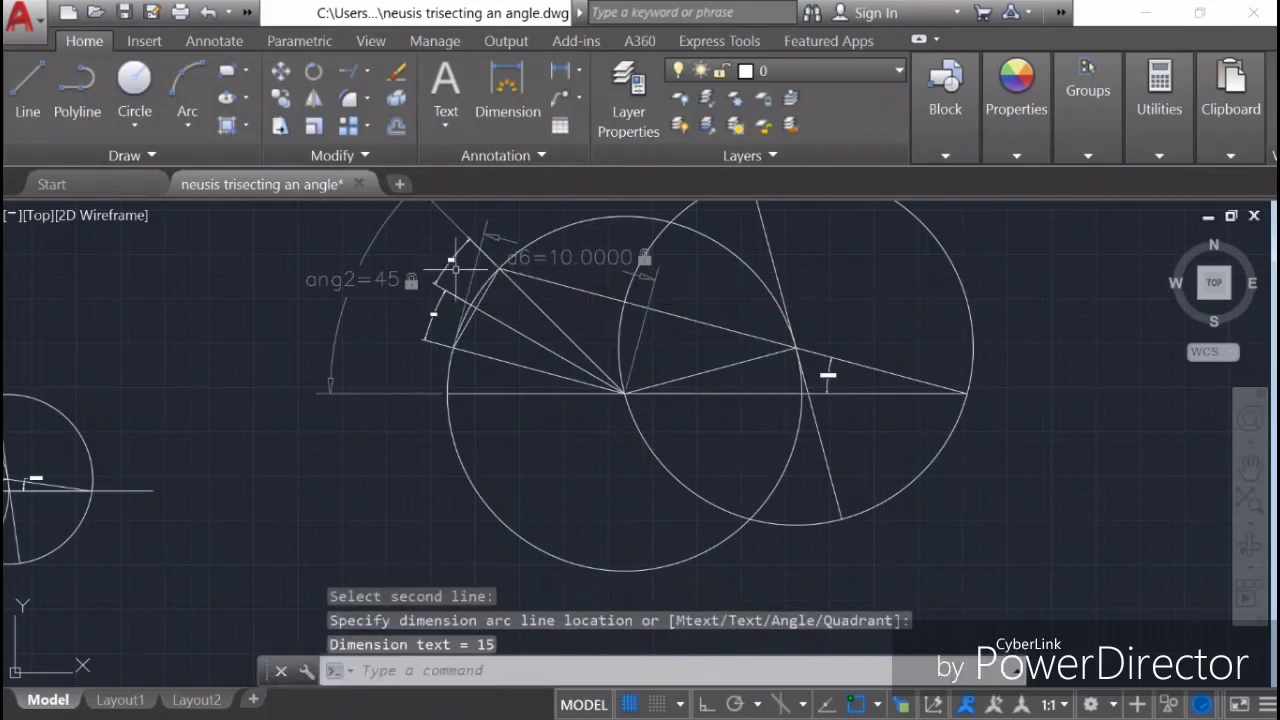
Set both new 15° dimensions to 0.000 precision, then bring up the Parametric tools
{"action": "scroll", "coordinate": [452, 266], "scroll_direction": "up", "scroll_amount": 3}
{"action": "middle_click_drag", "start_coordinate": [450, 282], "coordinate": [509, 337]}
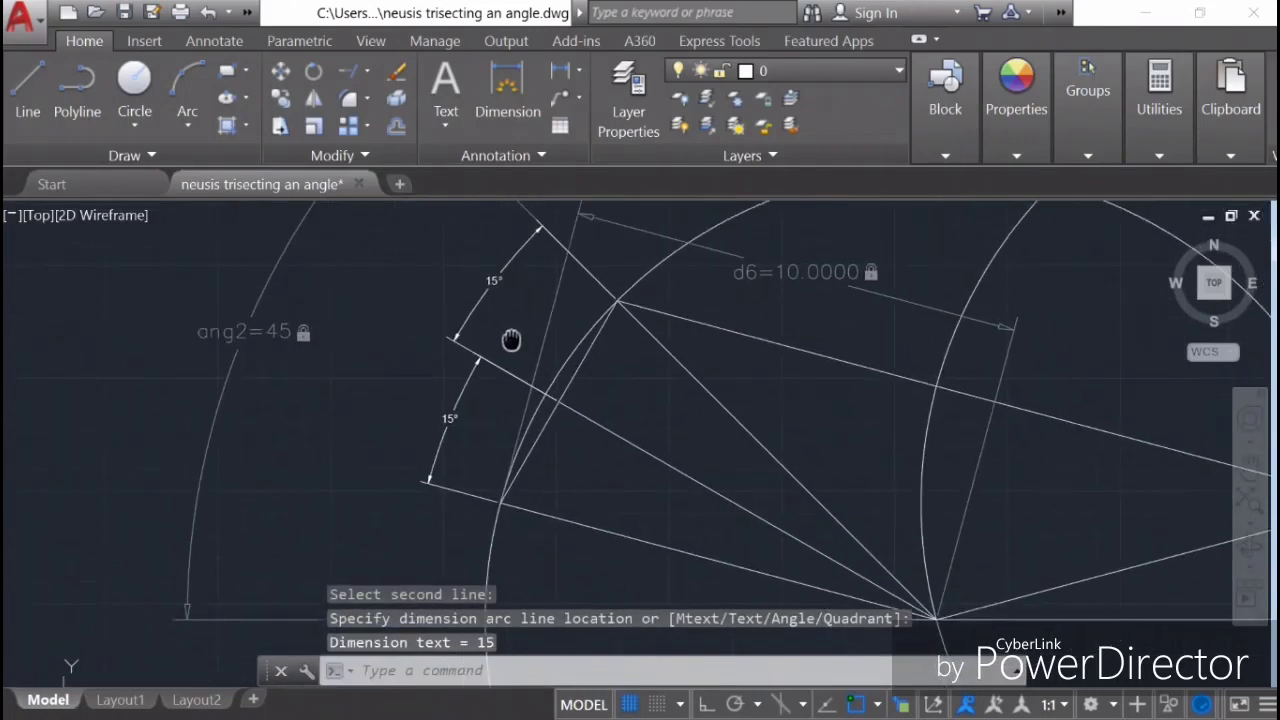
{"action": "left_click", "coordinate": [500, 280]}
{"action": "right_click", "coordinate": [529, 250]}
{"action": "mouse_move", "coordinate": [588, 238]}
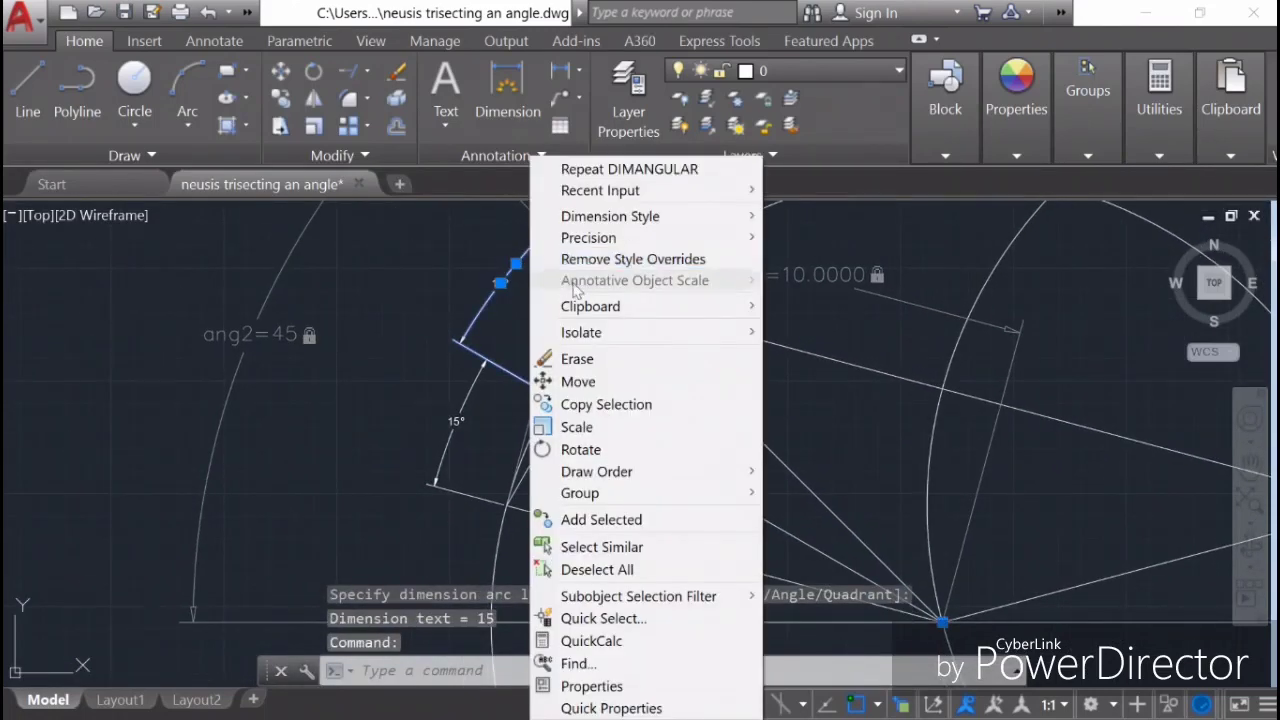
{"action": "left_click", "coordinate": [826, 305]}
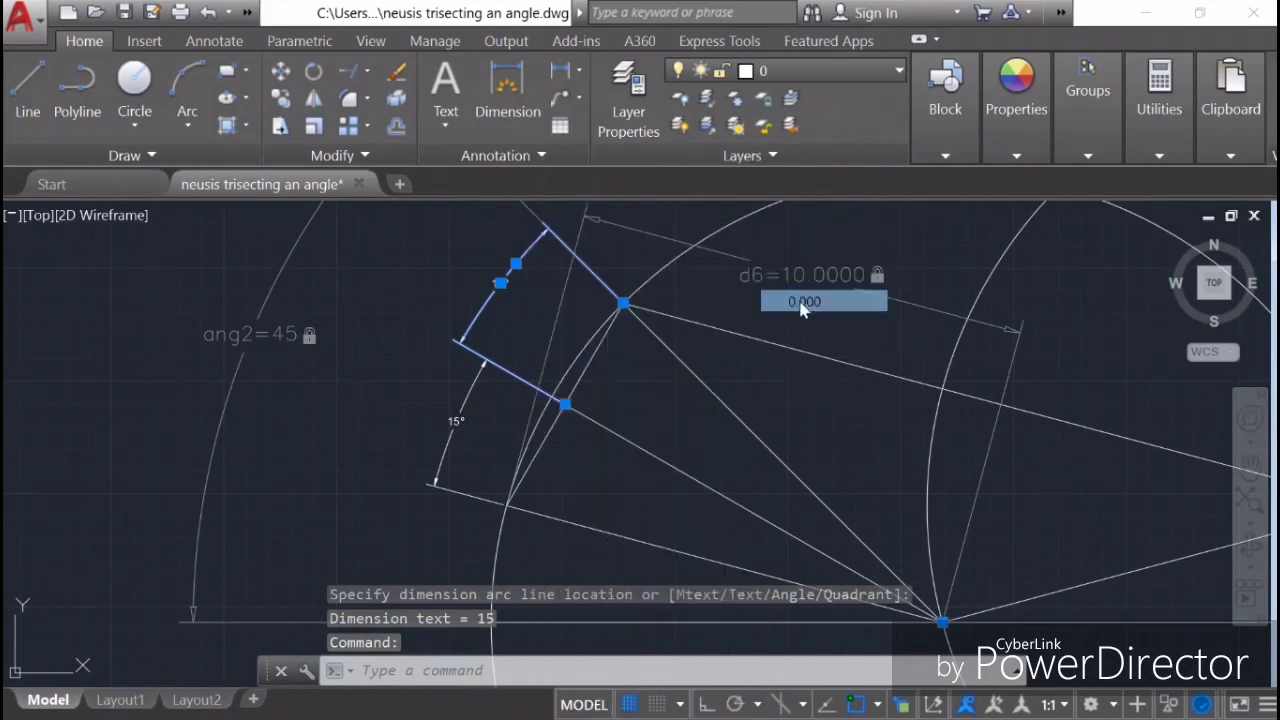
{"action": "left_click", "coordinate": [458, 420]}
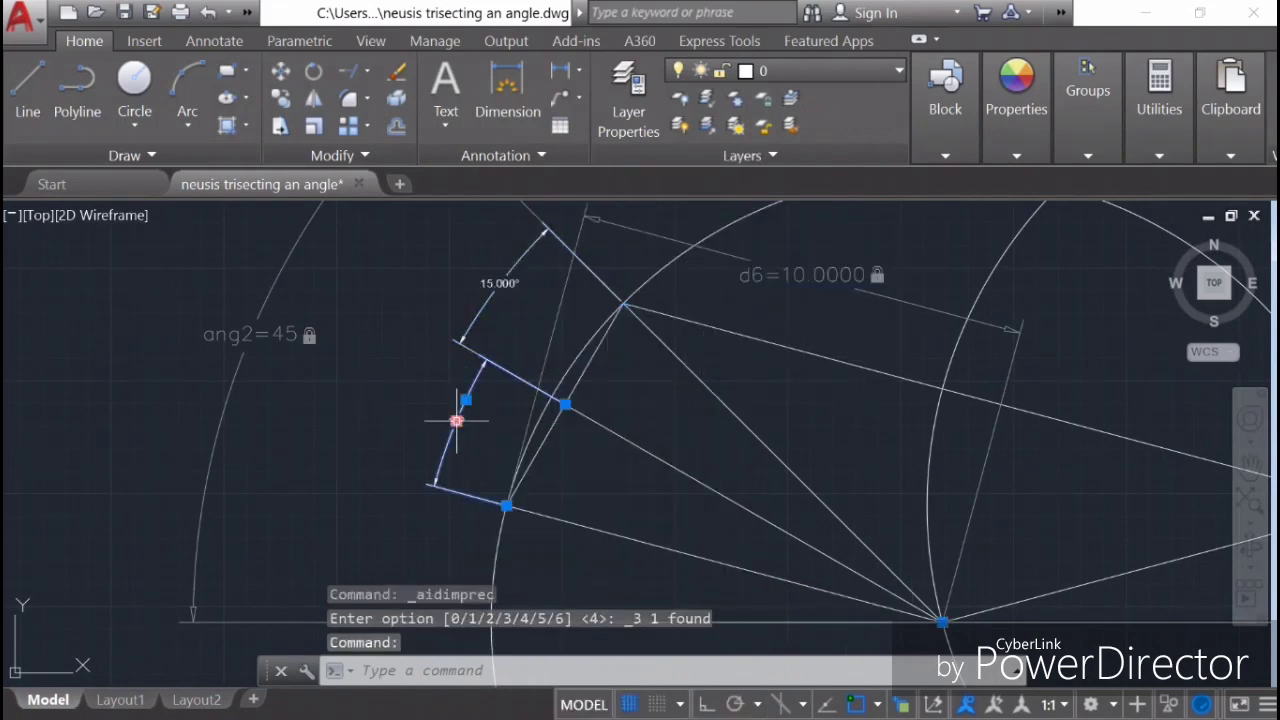
{"action": "right_click", "coordinate": [477, 397]}
{"action": "mouse_move", "coordinate": [580, 238]}
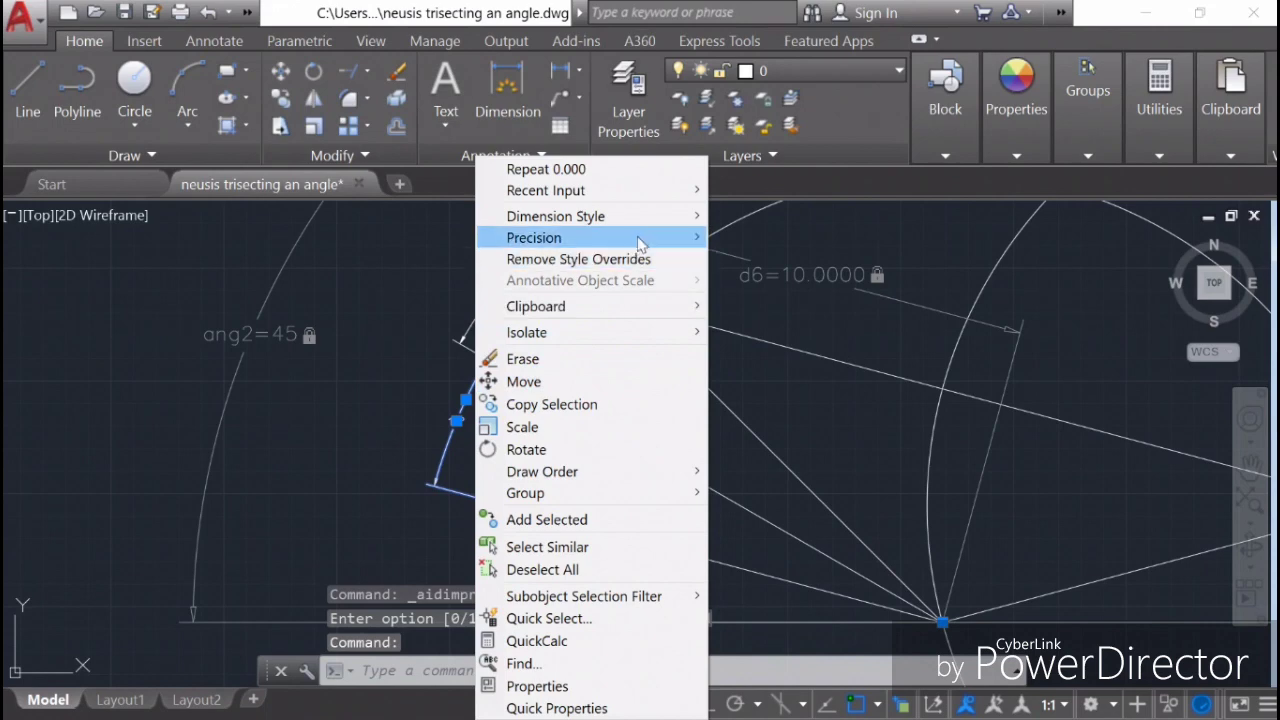
{"action": "left_click", "coordinate": [750, 301]}
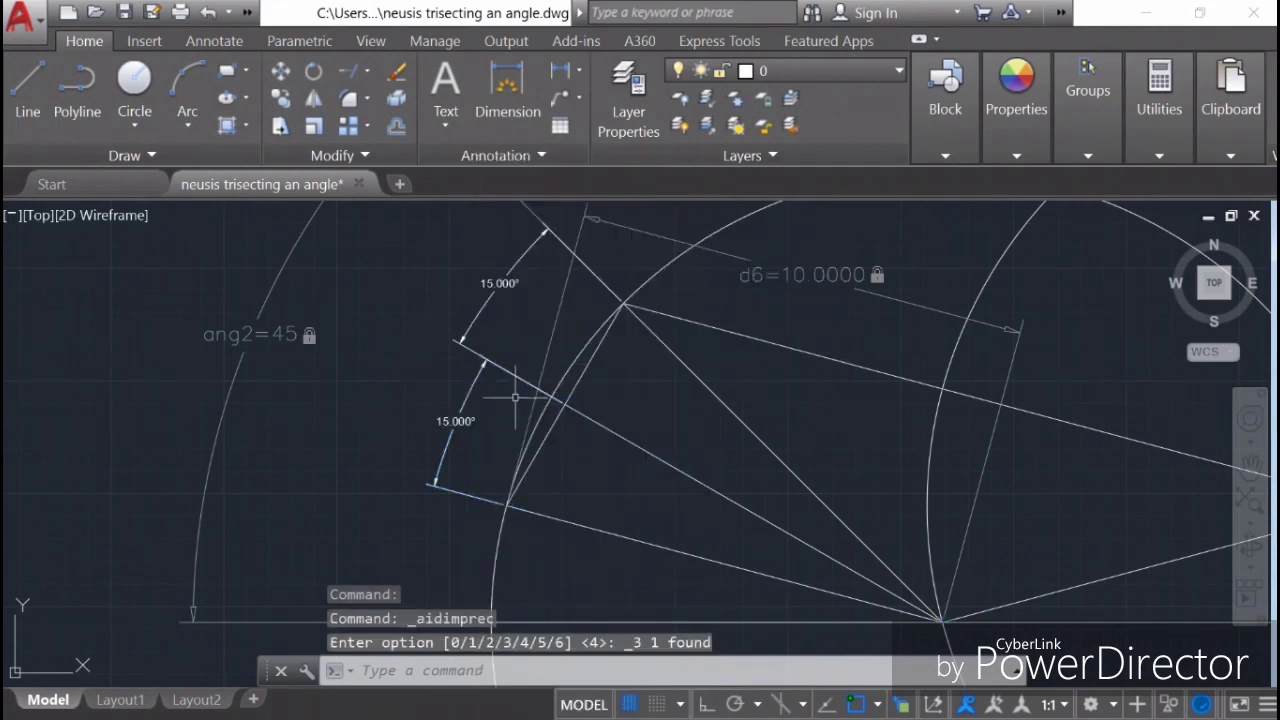
{"action": "scroll", "coordinate": [608, 297], "scroll_direction": "down", "scroll_amount": 2}
{"action": "scroll", "coordinate": [600, 334], "scroll_direction": "down", "scroll_amount": 1}
{"action": "scroll", "coordinate": [600, 334], "scroll_direction": "down", "scroll_amount": 2}
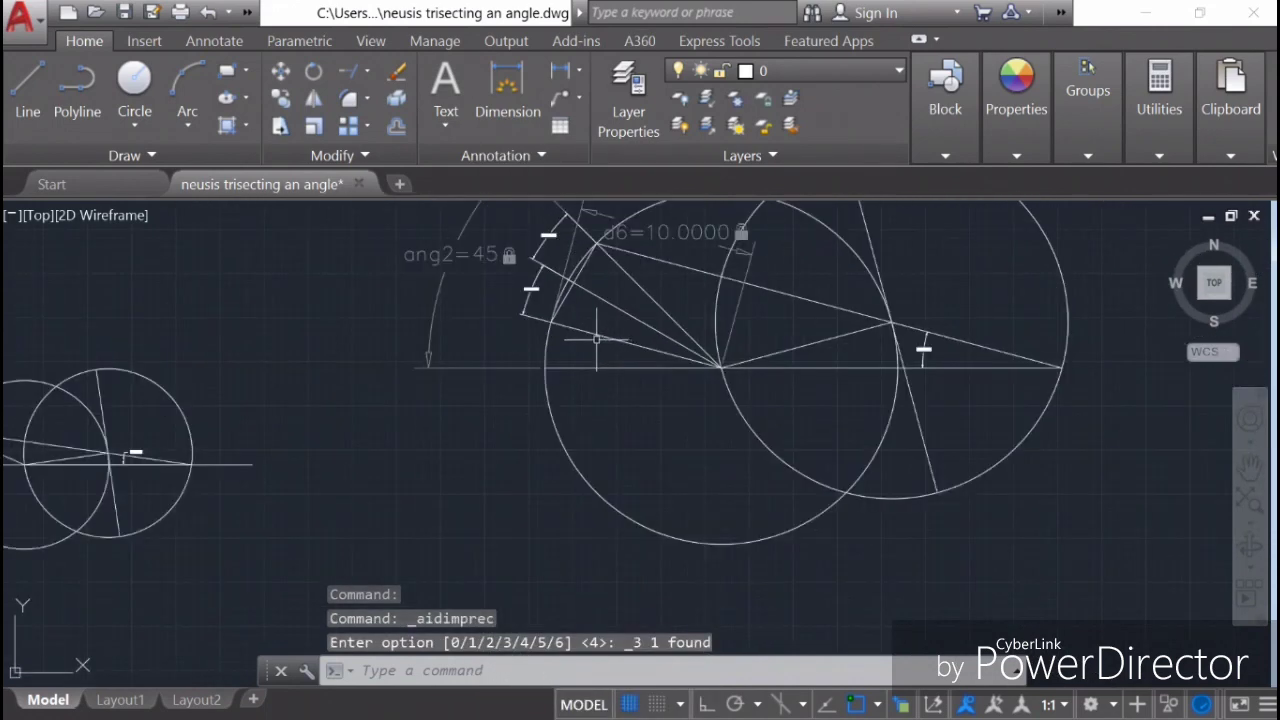
{"action": "scroll", "coordinate": [604, 318], "scroll_direction": "down", "scroll_amount": 1}
{"action": "scroll", "coordinate": [596, 329], "scroll_direction": "up", "scroll_amount": 1}
{"action": "scroll", "coordinate": [590, 335], "scroll_direction": "up", "scroll_amount": 2}
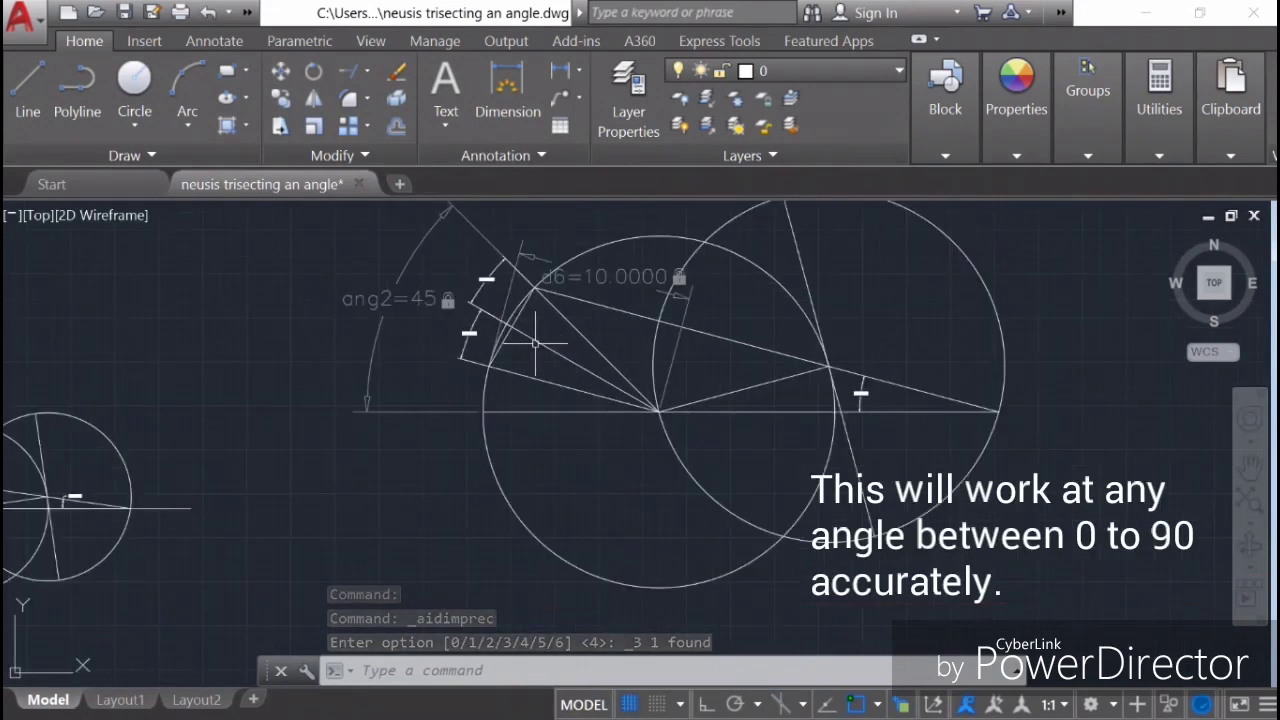
{"action": "middle_click_drag", "start_coordinate": [575, 348], "coordinate": [529, 396]}
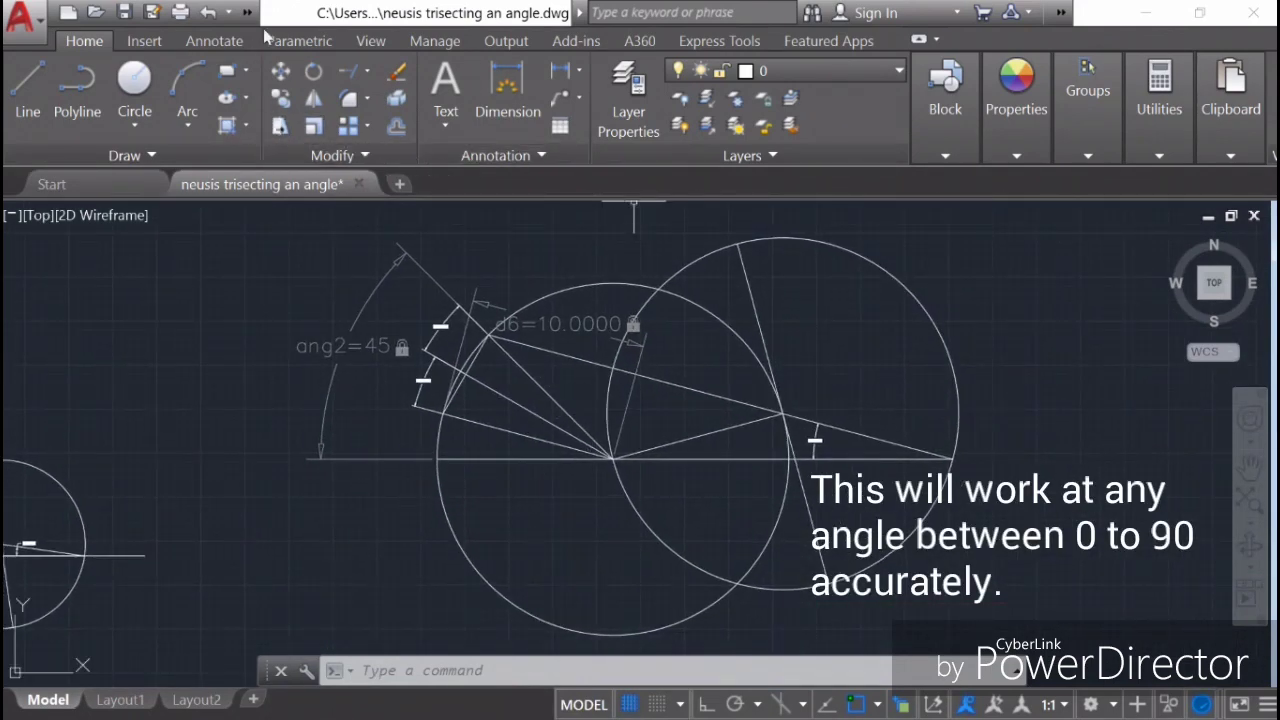
{"action": "left_click", "coordinate": [294, 40]}
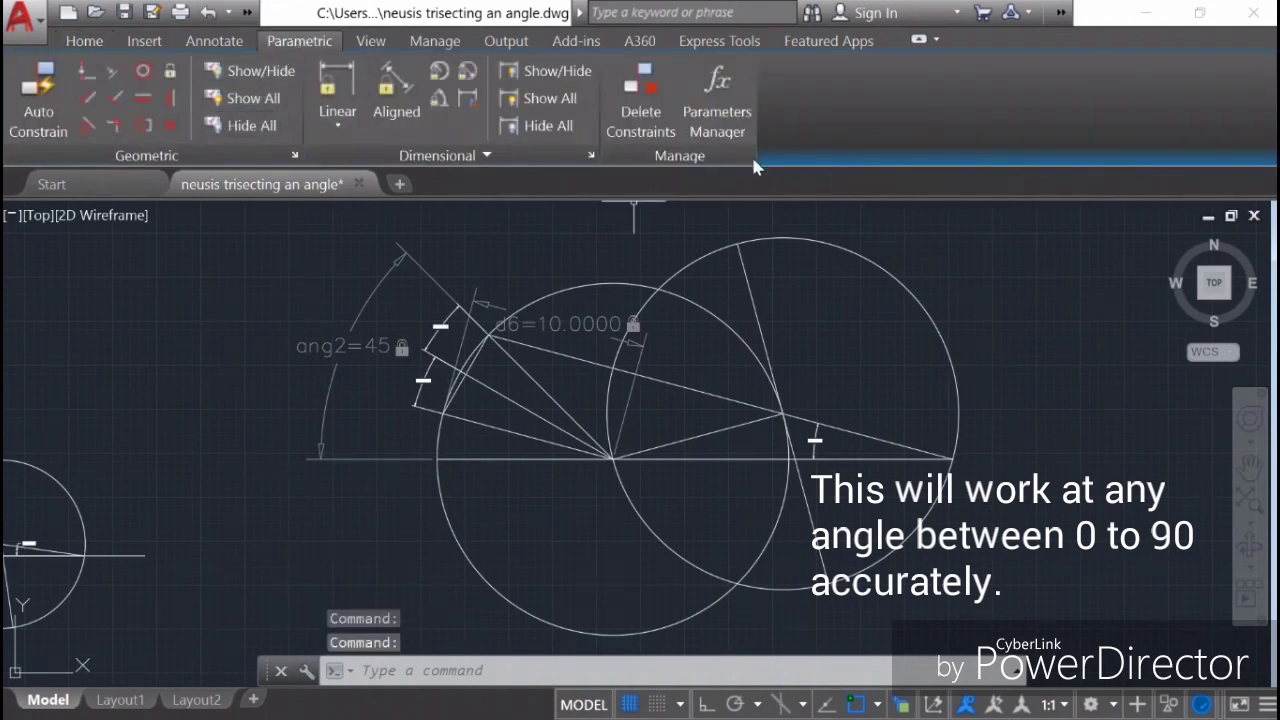
Hide all dimensional constraints, removing the ang2=45 and d6=10.0000 labels
{"action": "left_click", "coordinate": [548, 125]}
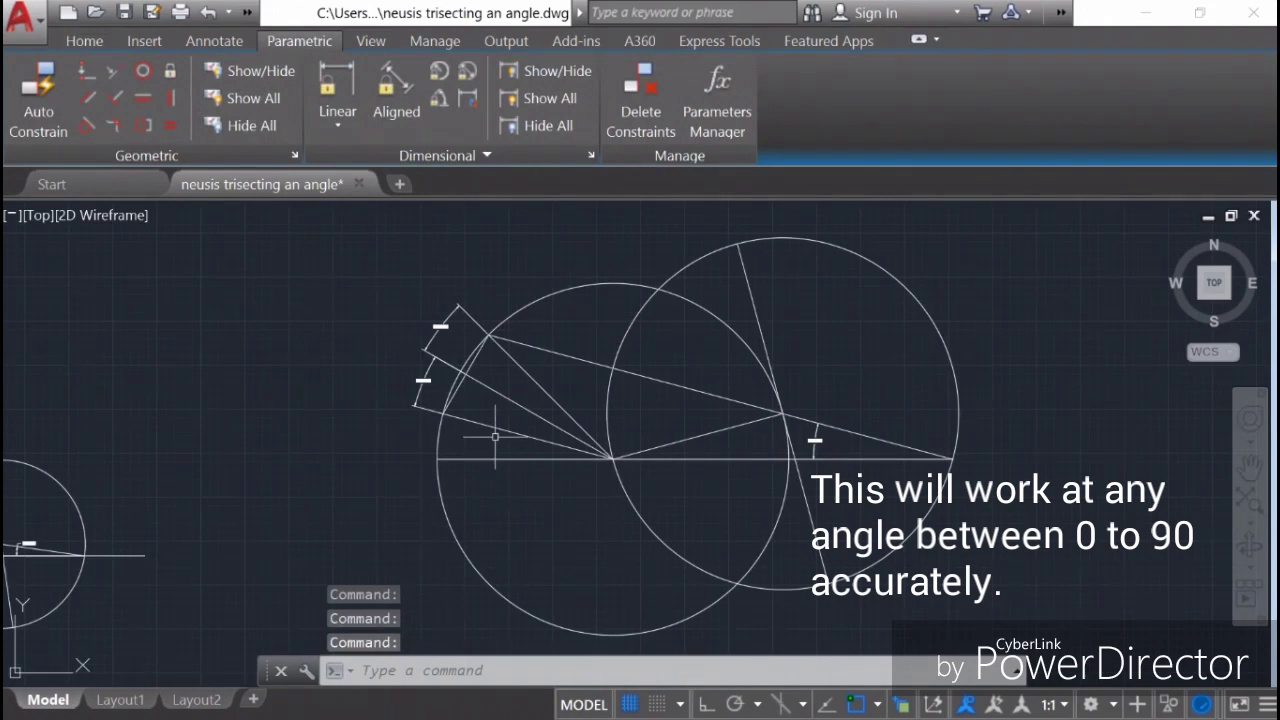
{"action": "scroll", "coordinate": [494, 437], "scroll_direction": "up", "scroll_amount": 2}
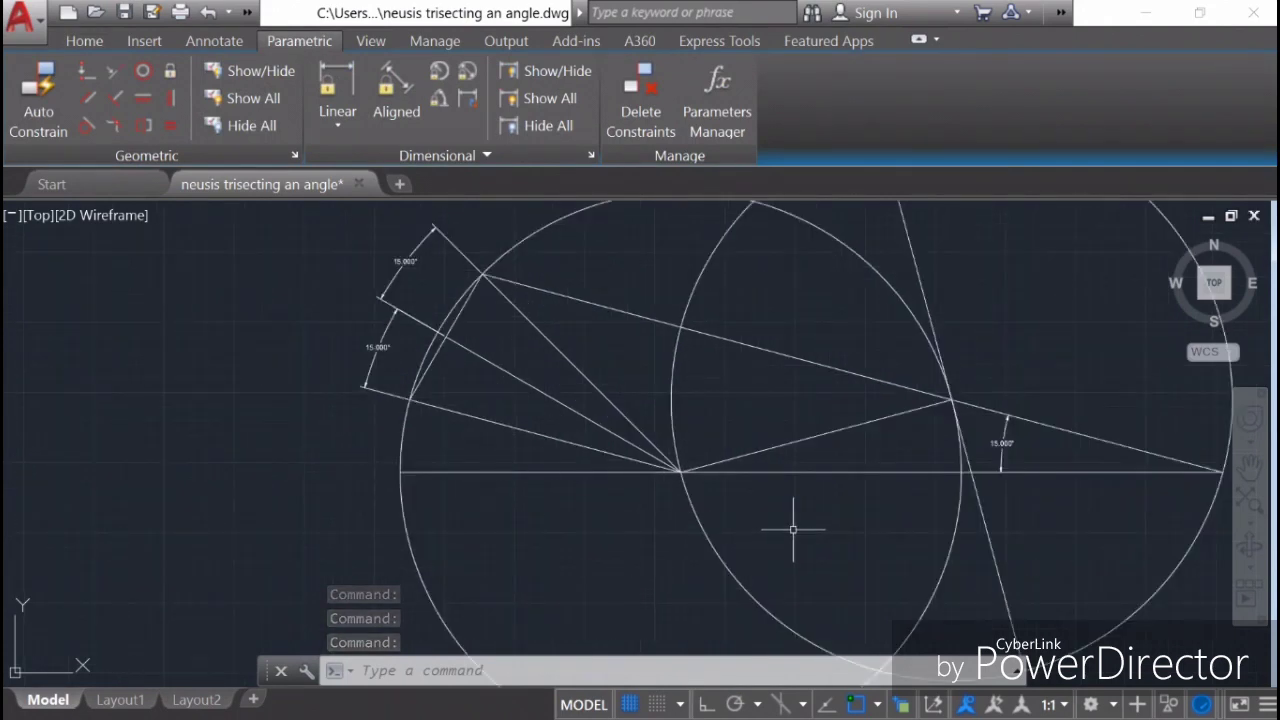
{"action": "scroll", "coordinate": [793, 530], "scroll_direction": "down", "scroll_amount": 2}
{"action": "scroll", "coordinate": [760, 520], "scroll_direction": "down", "scroll_amount": 1}
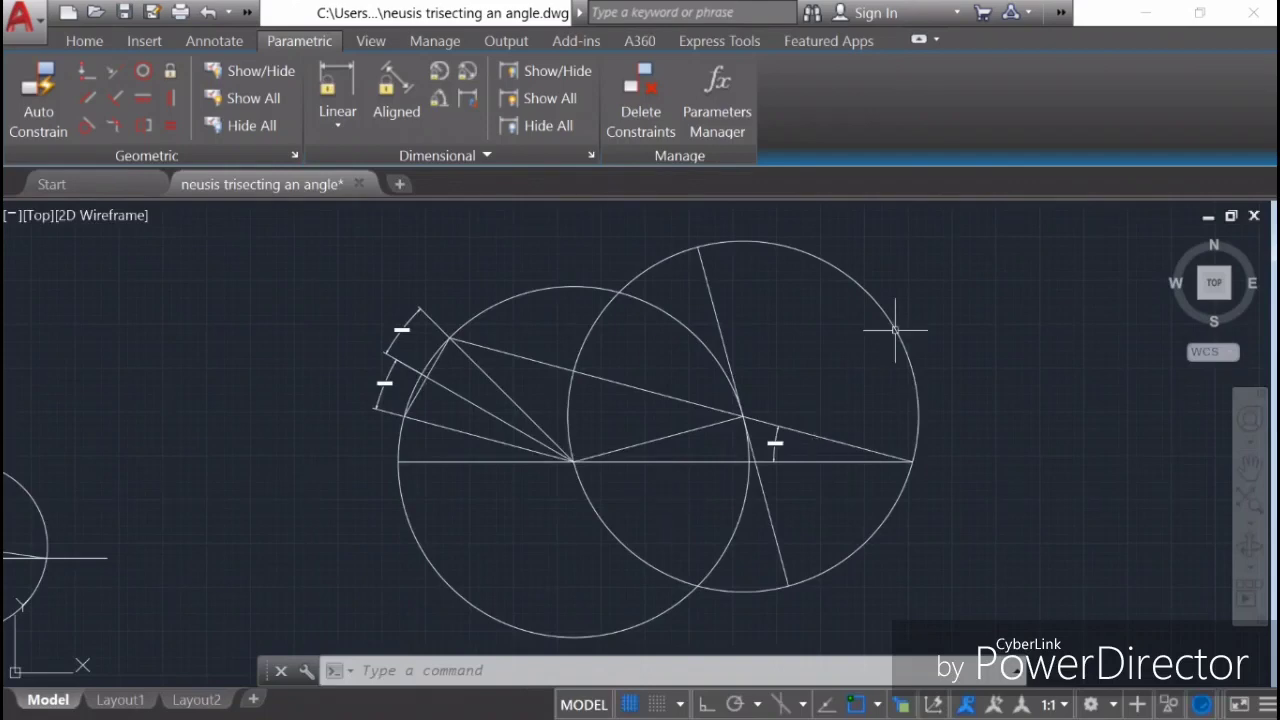
Change the right auxiliary circle's colour to red in its Properties
{"action": "left_click", "coordinate": [851, 277]}
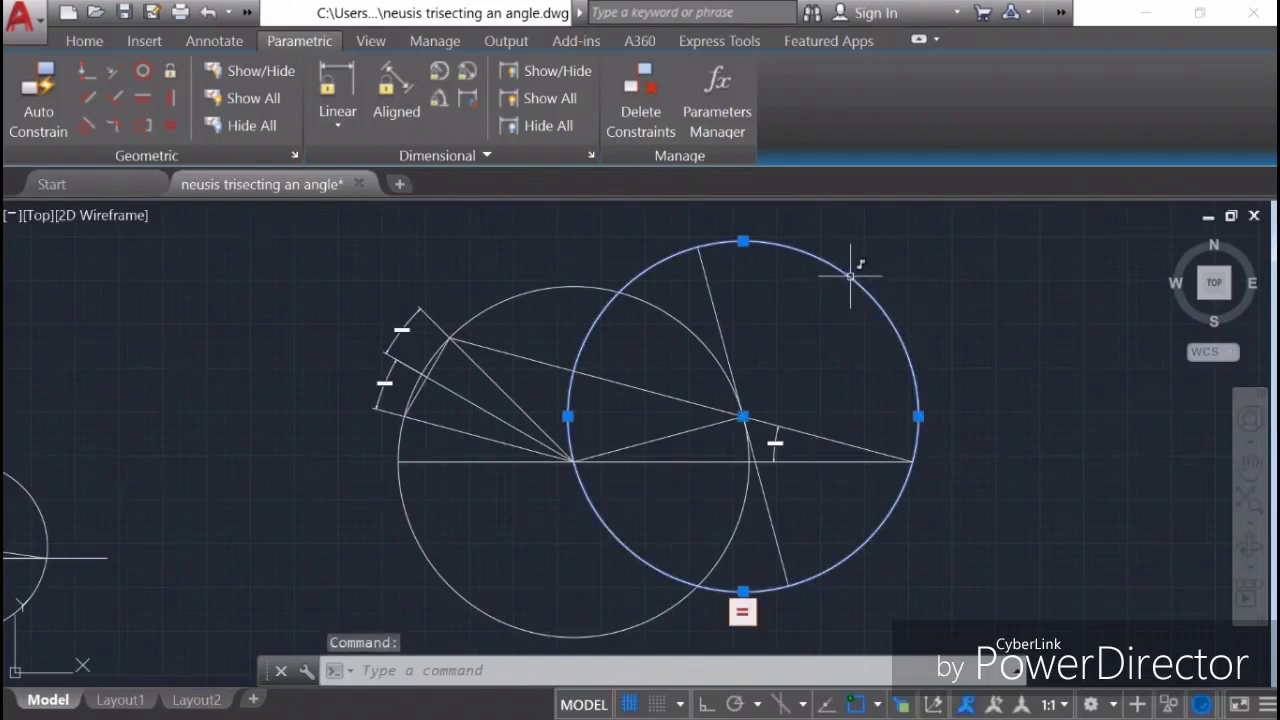
{"action": "right_click", "coordinate": [856, 272]}
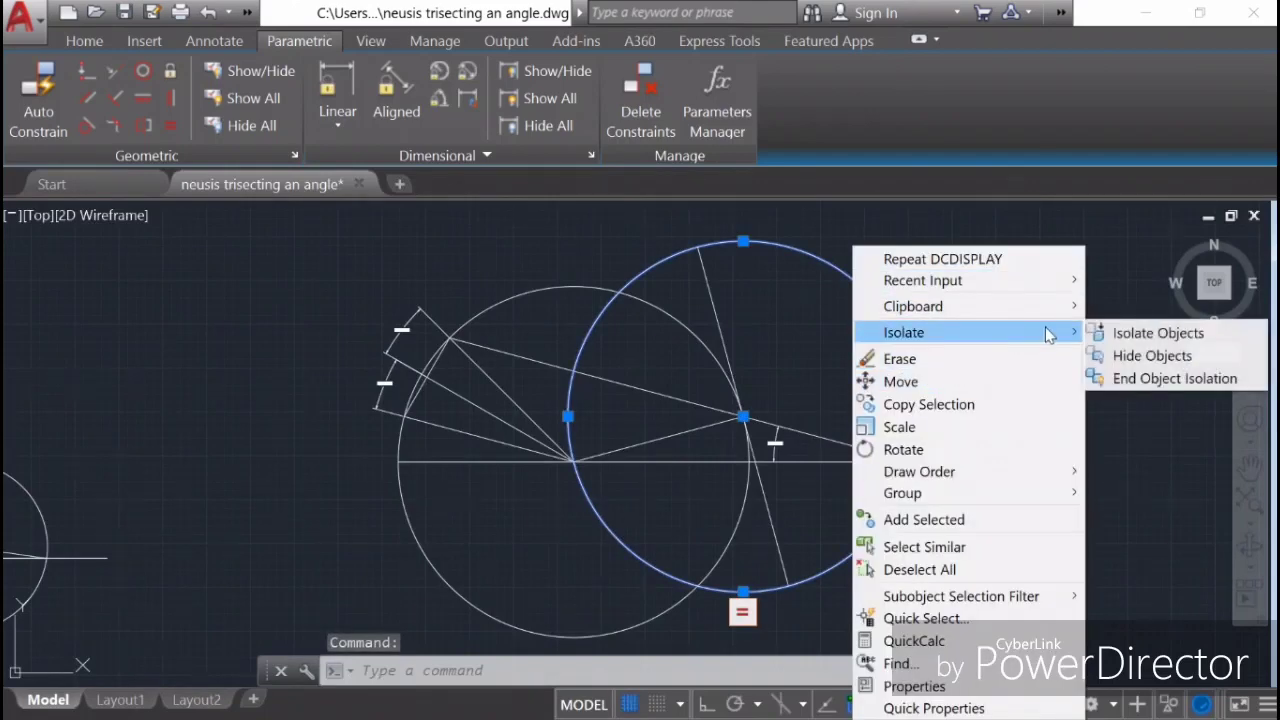
{"action": "left_click", "coordinate": [932, 688]}
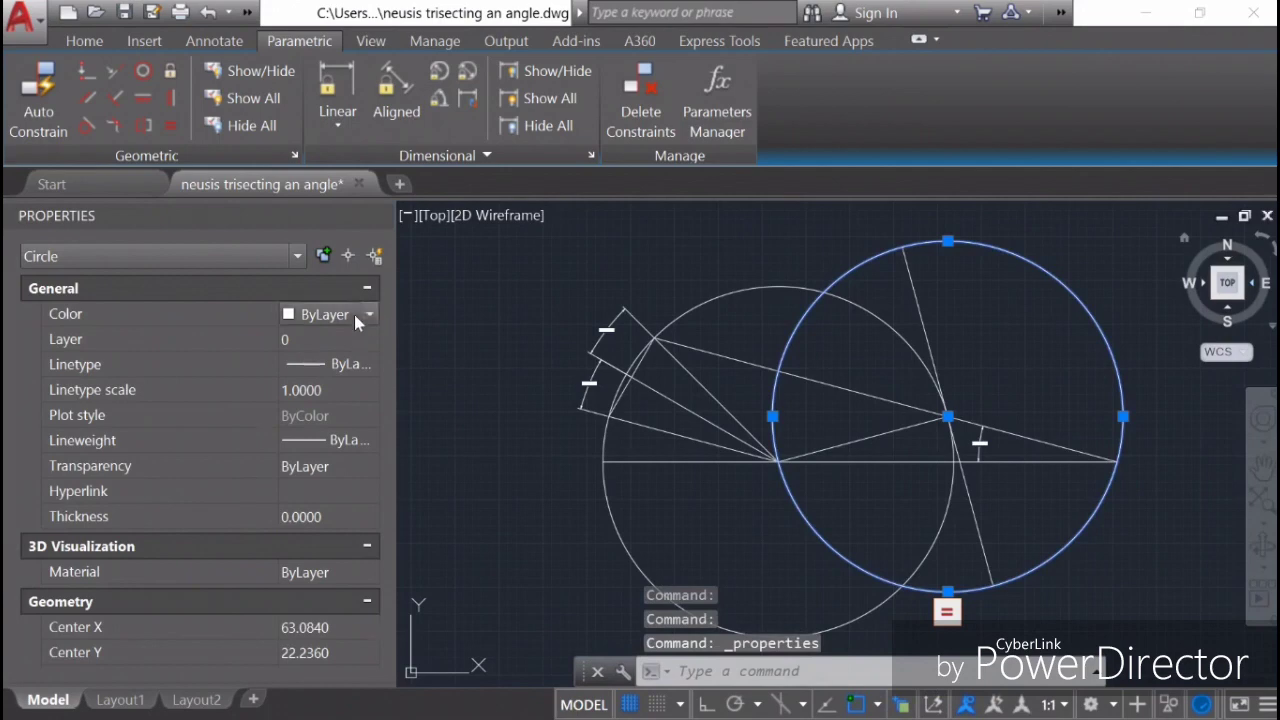
{"action": "left_click", "coordinate": [370, 312]}
{"action": "left_click", "coordinate": [313, 386]}
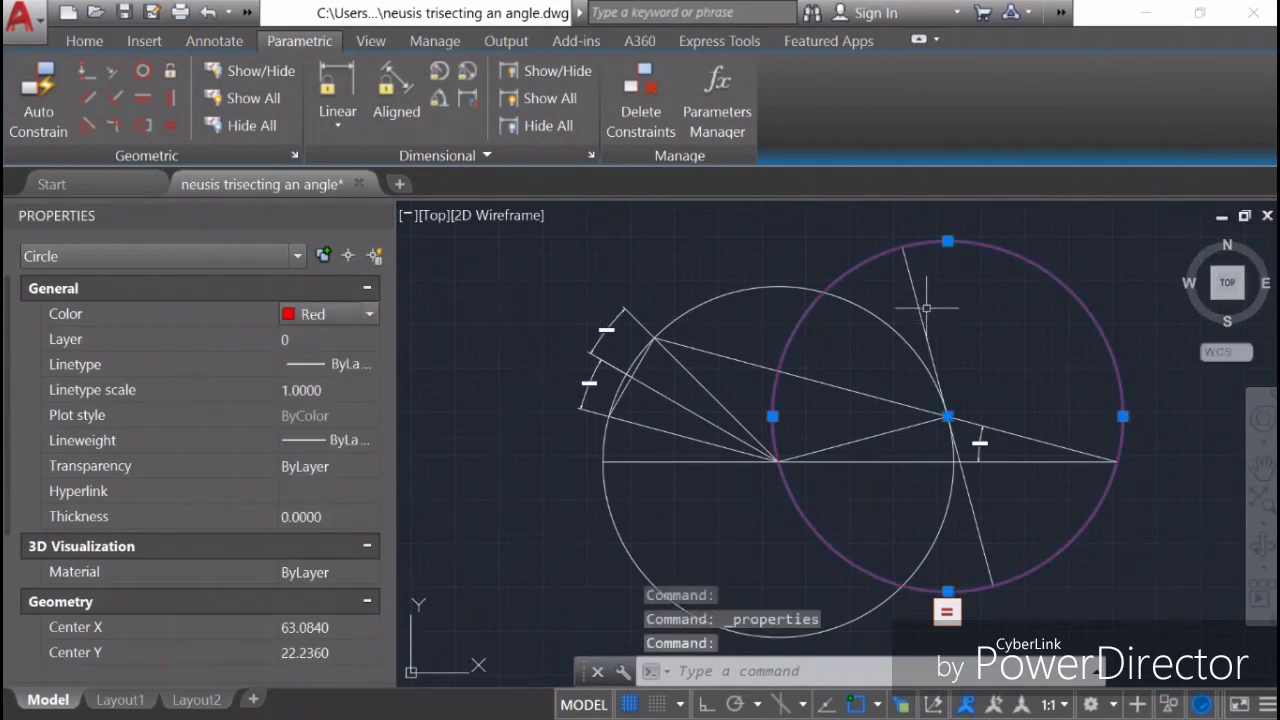
{"action": "left_click", "coordinate": [380, 216]}
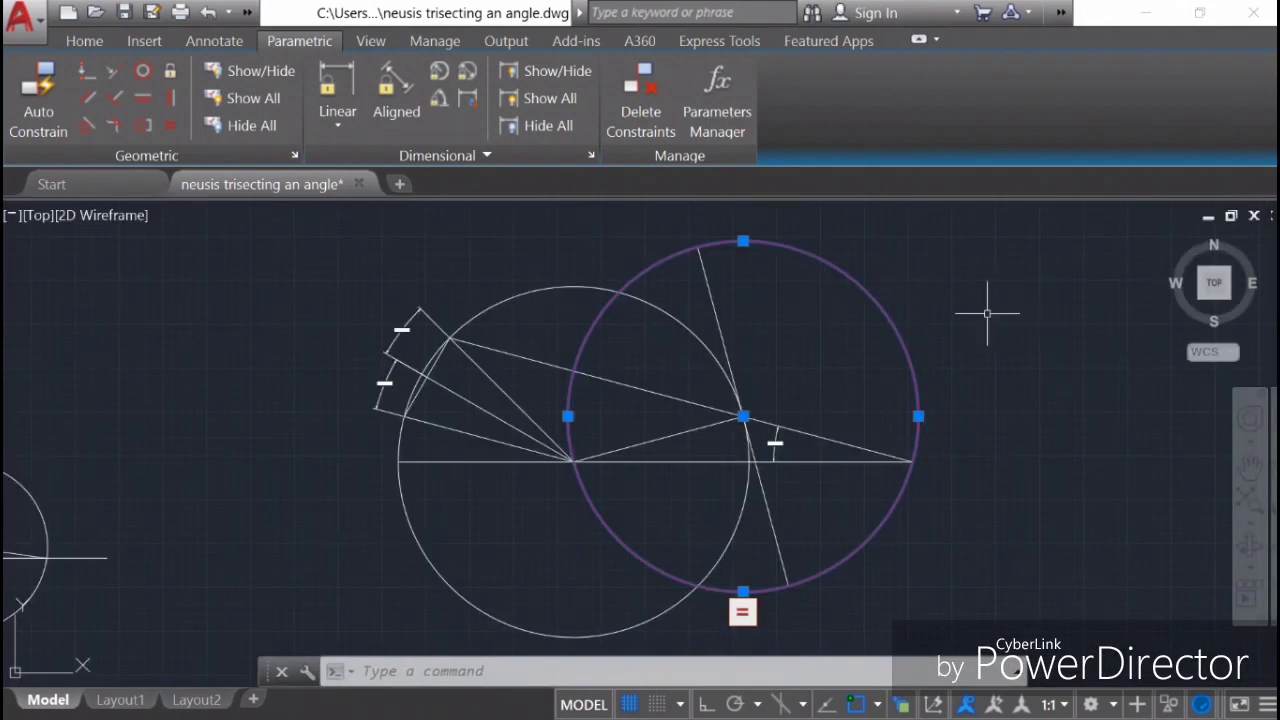
{"action": "key", "text": "Escape"}
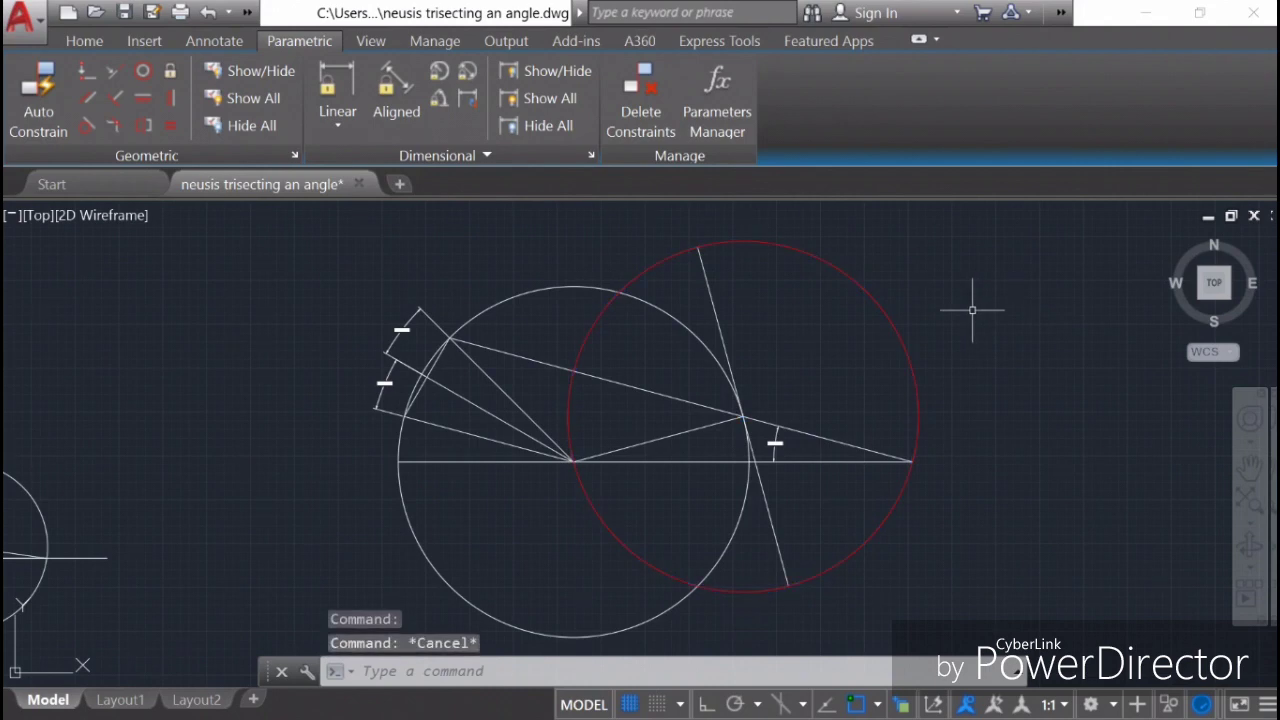
Match the circle's red colour onto the three construction lines inside it using MATCHPROP
{"action": "type", "text": "ma"}
{"action": "key", "text": "Return"}
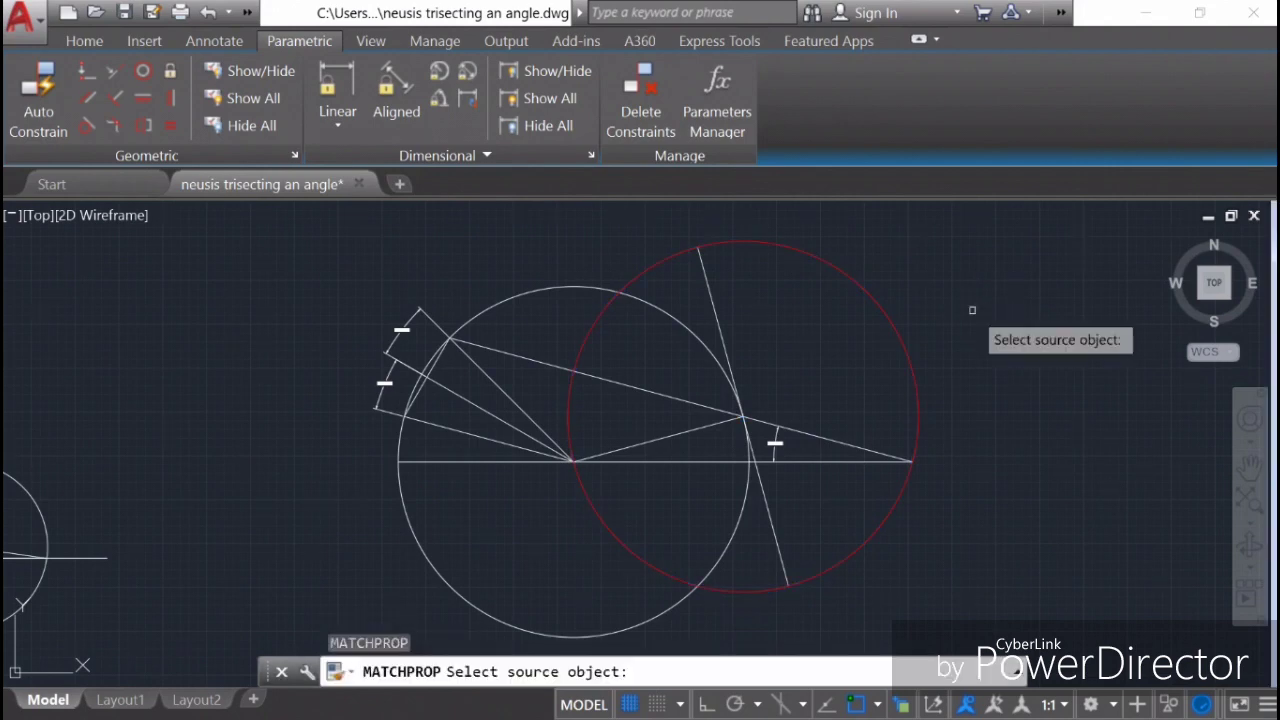
{"action": "left_click", "coordinate": [888, 300]}
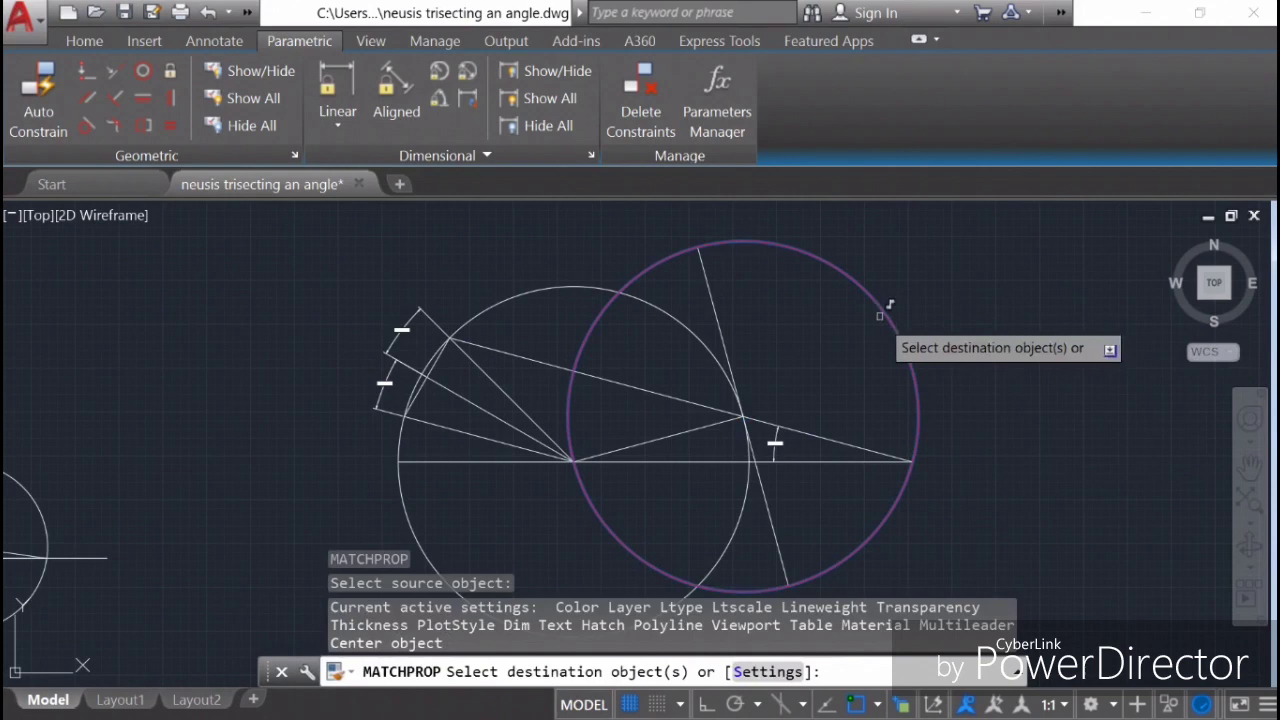
{"action": "left_click", "coordinate": [841, 441]}
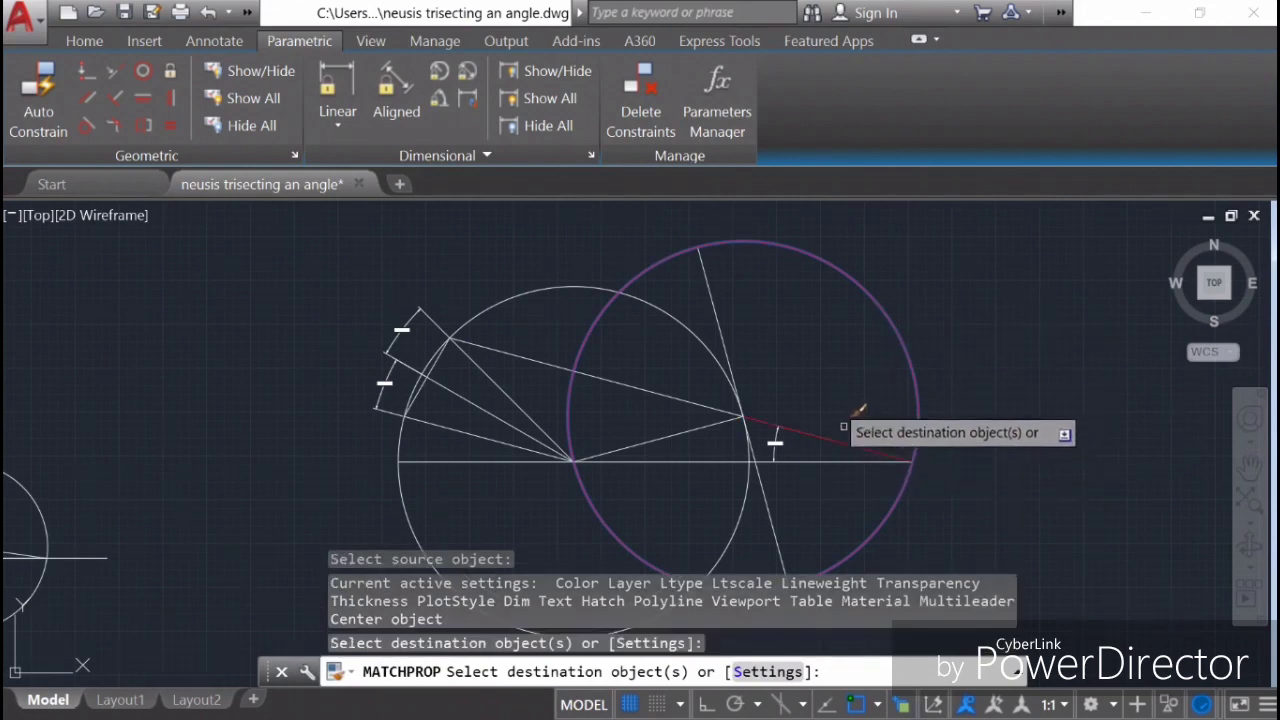
{"action": "left_click", "coordinate": [715, 308]}
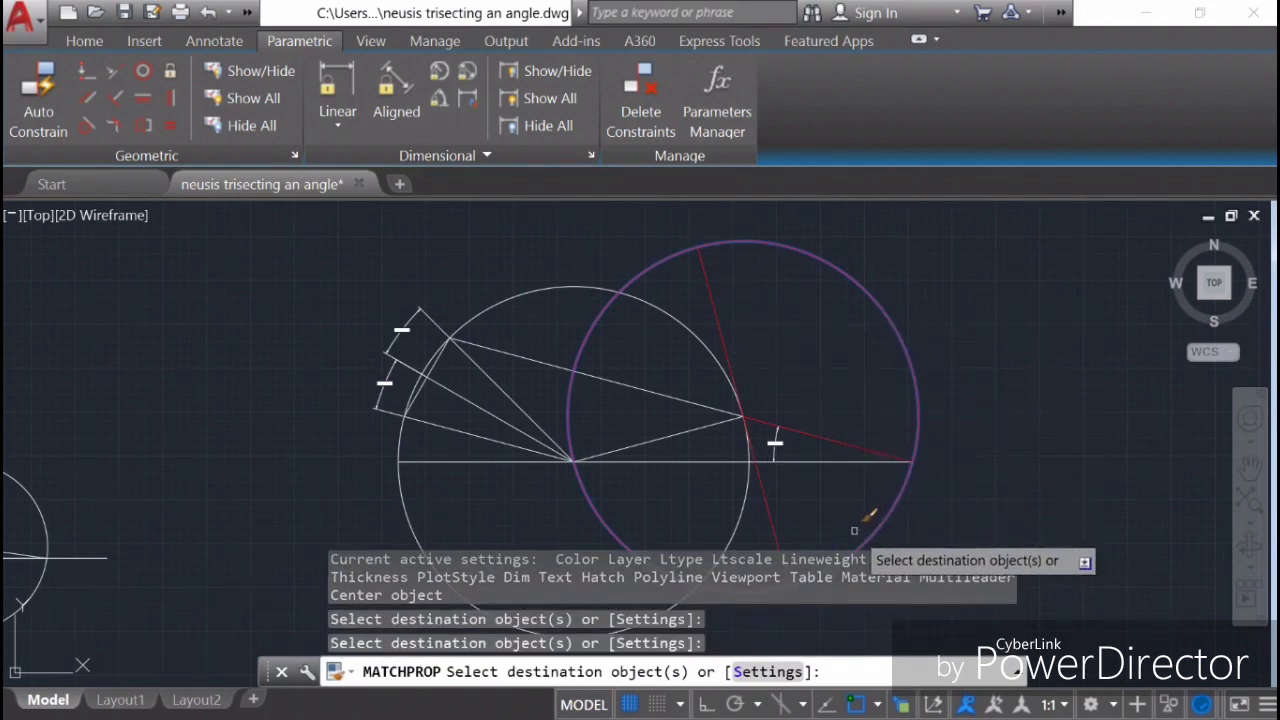
{"action": "left_click", "coordinate": [823, 462]}
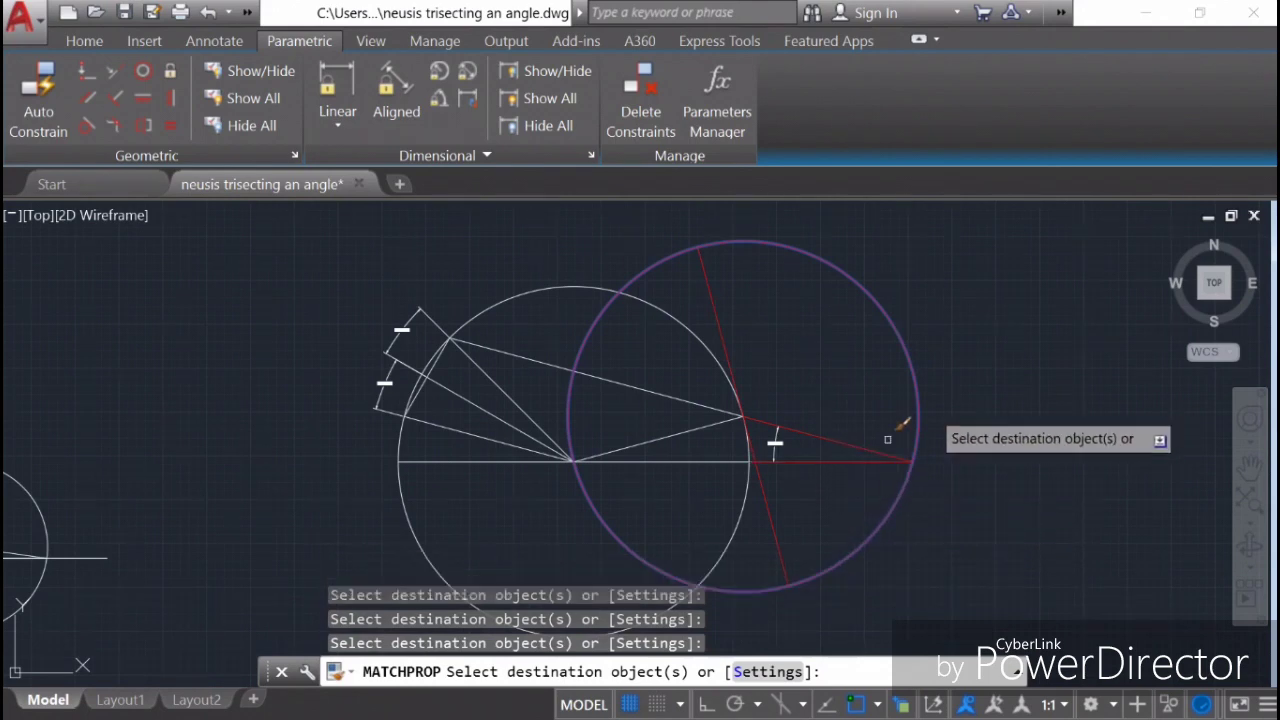
{"action": "right_click", "coordinate": [982, 288]}
{"action": "left_click", "coordinate": [1020, 298]}
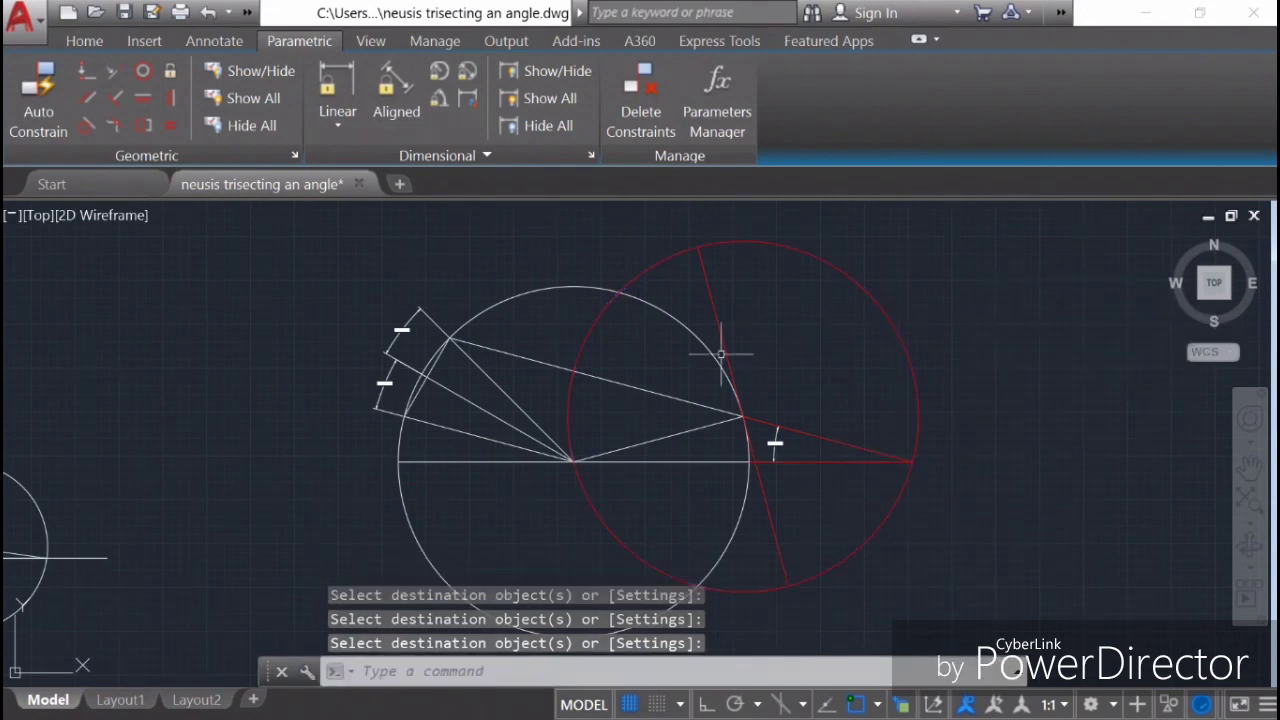
{"action": "left_click", "coordinate": [415, 340]}
{"action": "left_click", "coordinate": [378, 304]}
{"action": "key", "text": "Delete"}
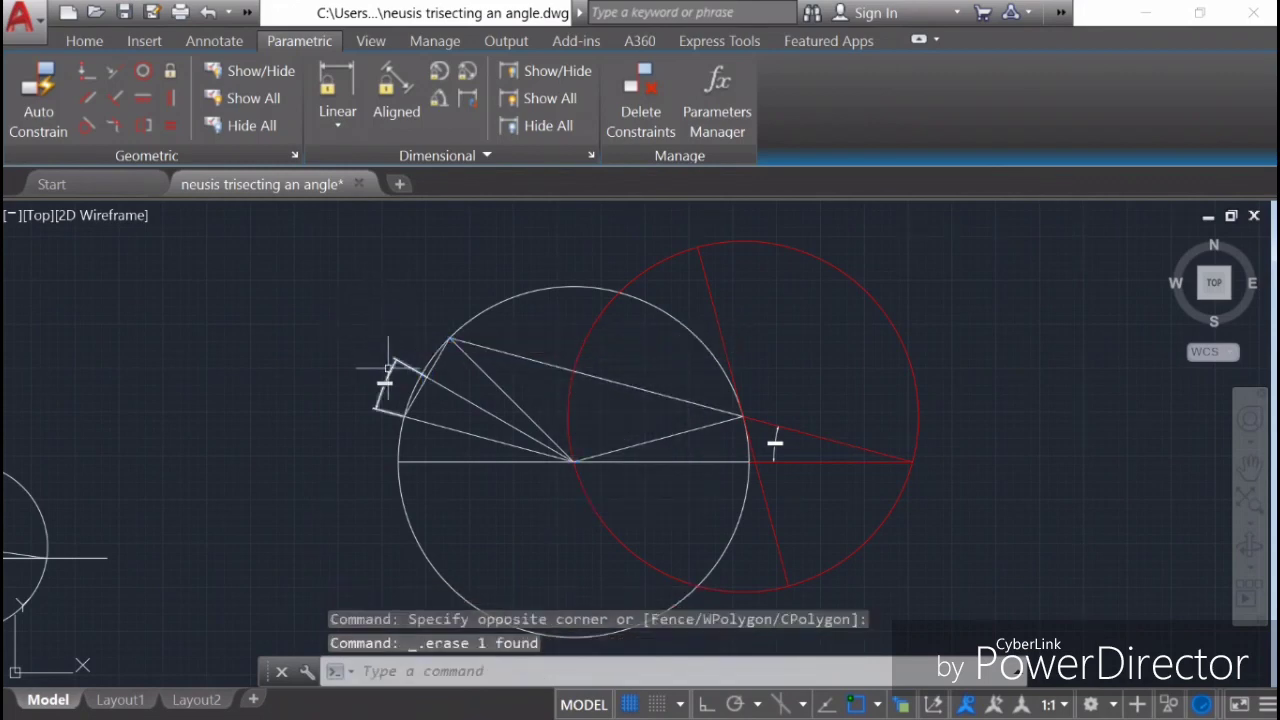
{"action": "left_click", "coordinate": [386, 368]}
{"action": "left_click", "coordinate": [380, 349]}
{"action": "key", "text": "Delete"}
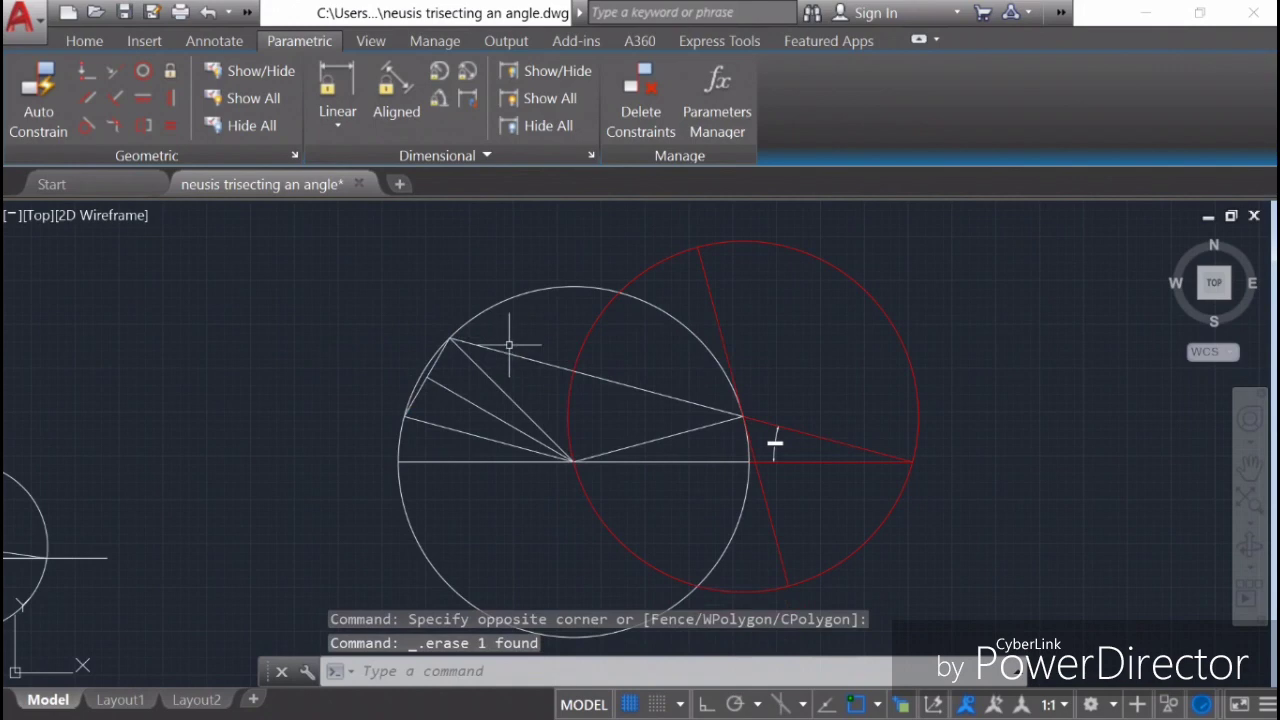
{"action": "left_click", "coordinate": [447, 400]}
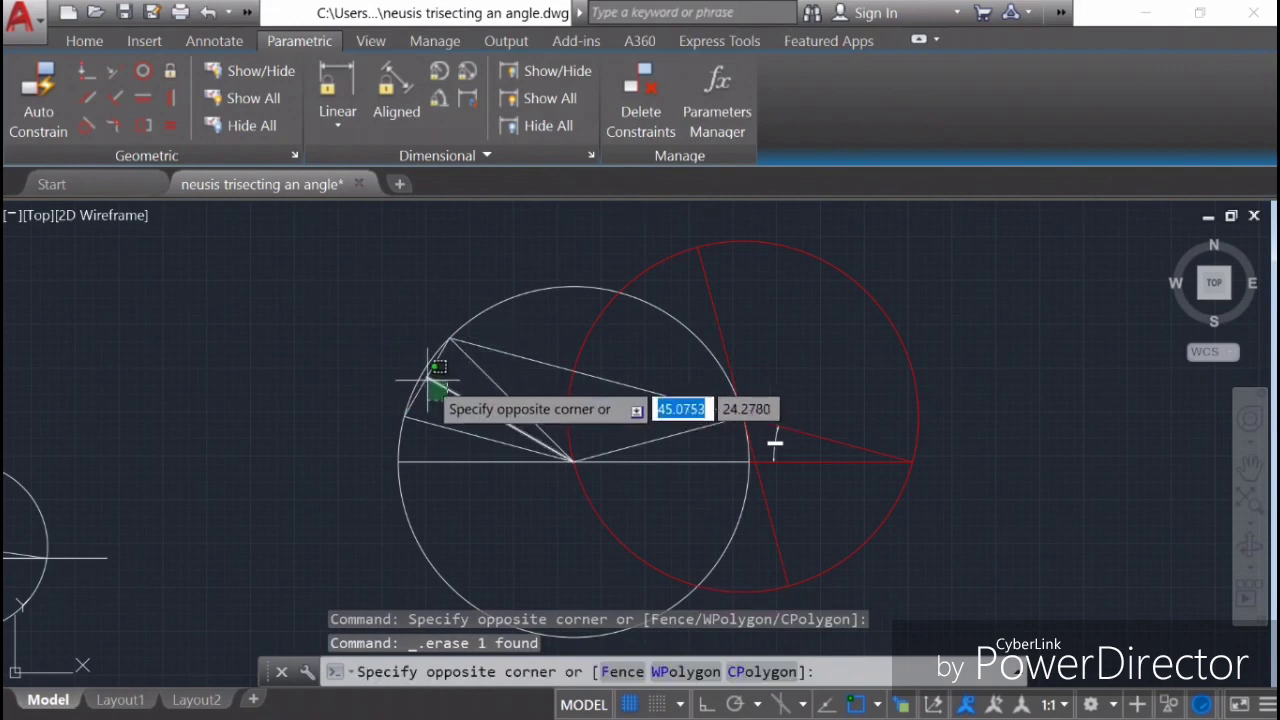
{"action": "left_click", "coordinate": [427, 378]}
{"action": "key", "text": "Delete"}
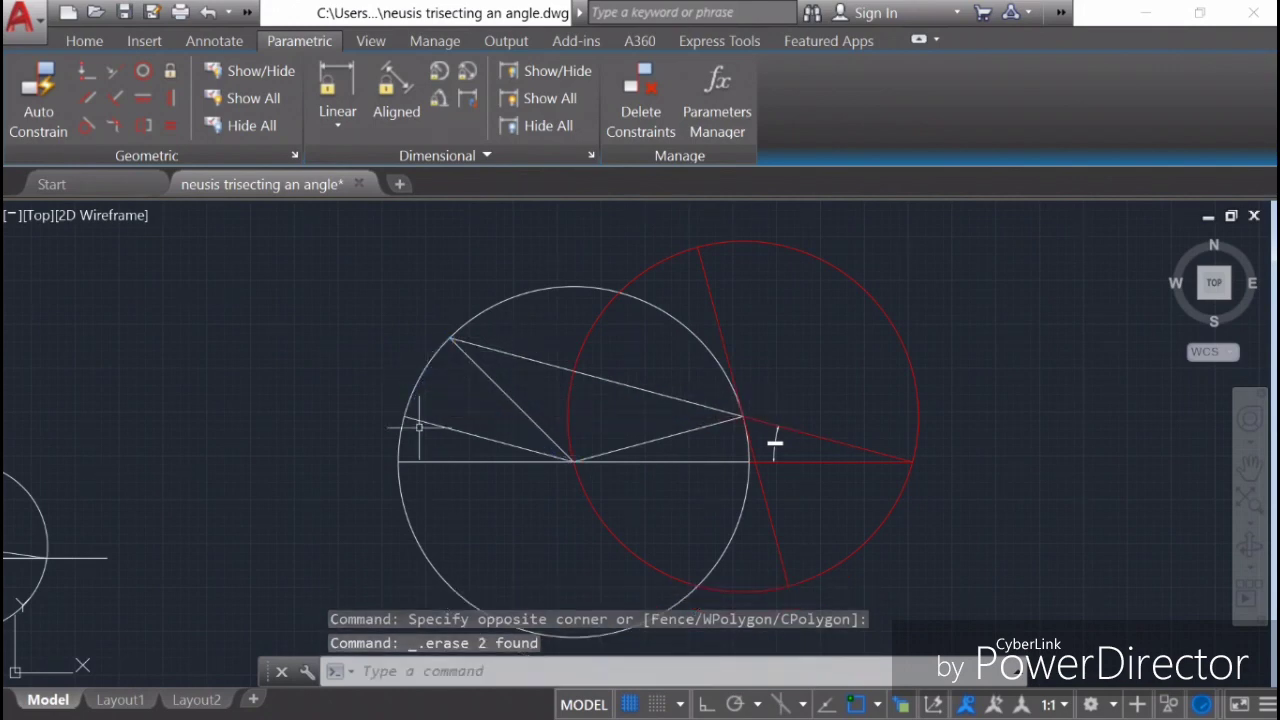
{"action": "left_click", "coordinate": [452, 440]}
{"action": "left_click", "coordinate": [456, 412]}
{"action": "key", "text": "Delete"}
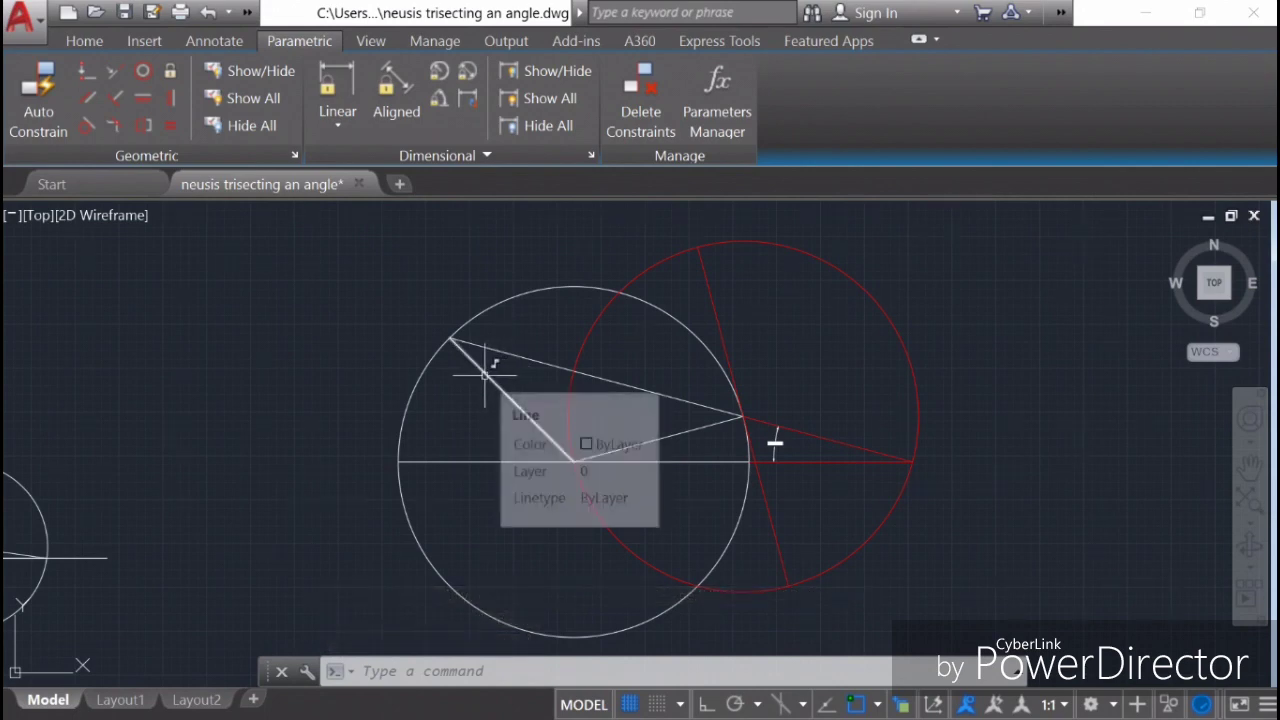
{"action": "left_click", "coordinate": [452, 339]}
{"action": "left_click", "coordinate": [450, 338]}
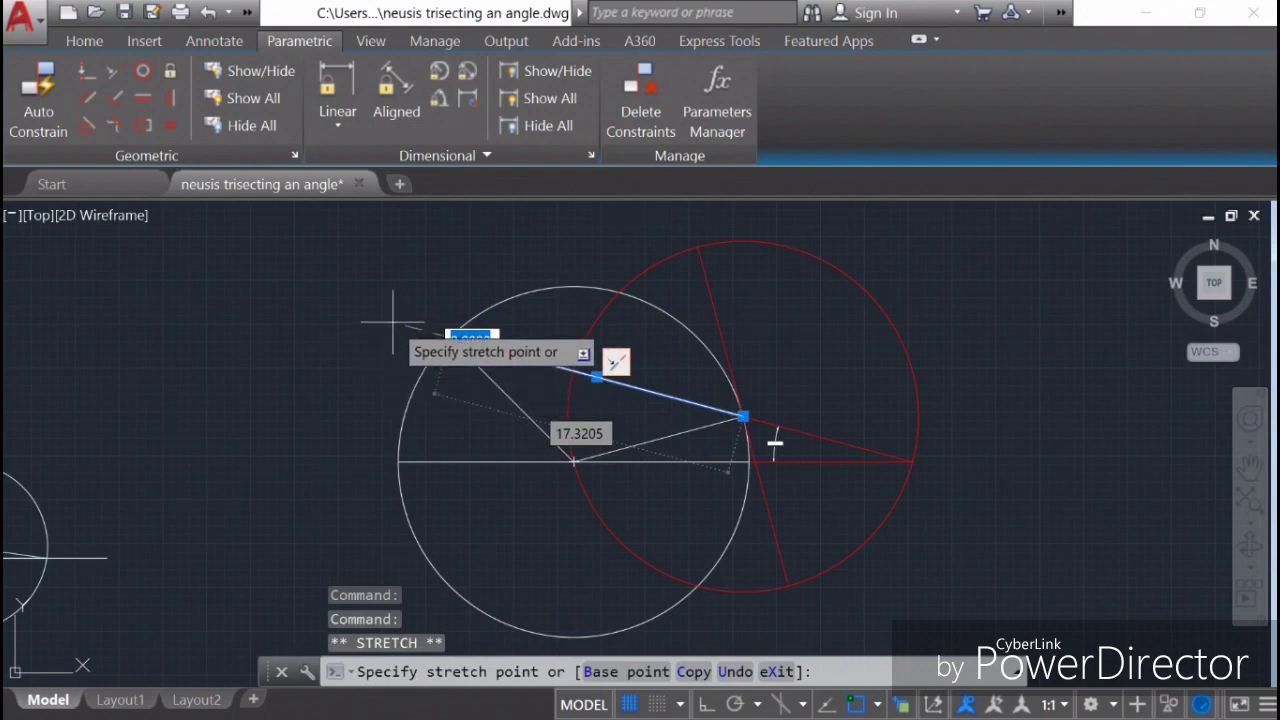
{"action": "key", "text": "Escape"}
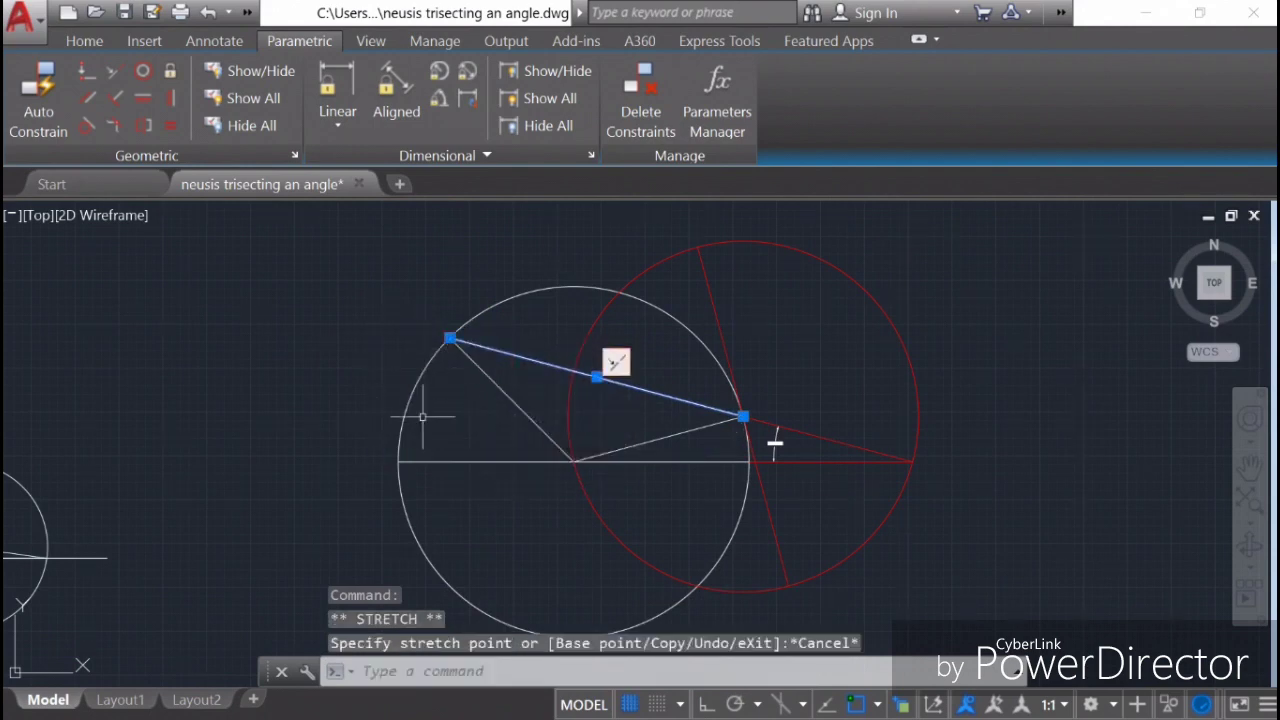
{"action": "key", "text": "Escape"}
Show all dimensional constraints and hide the rad3 radius constraint
{"action": "left_click", "coordinate": [545, 99]}
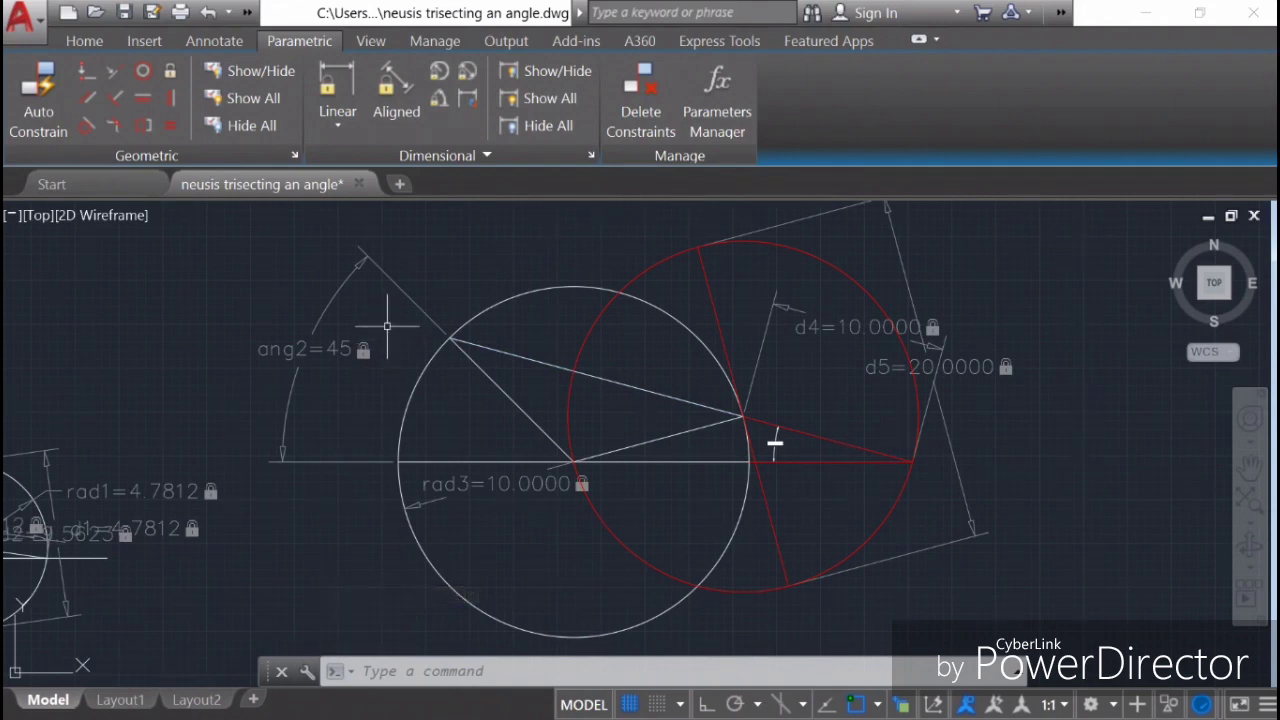
{"action": "left_click", "coordinate": [517, 483]}
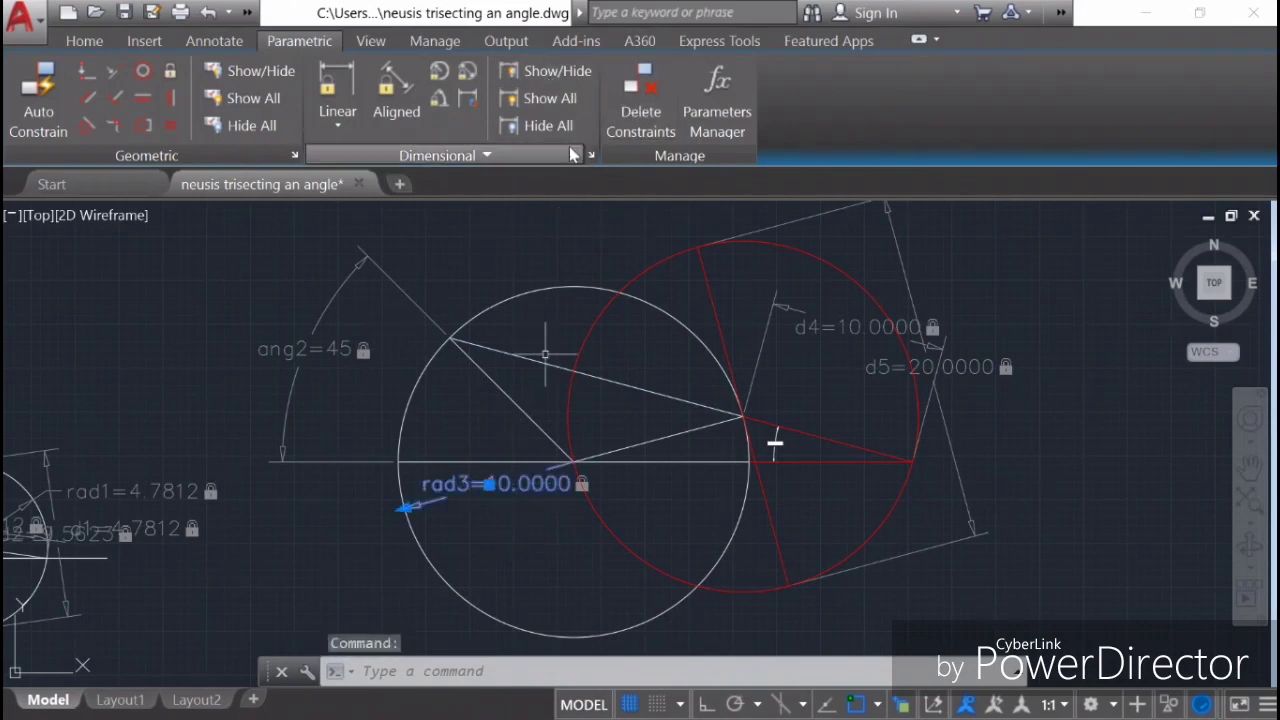
{"action": "left_click", "coordinate": [556, 71]}
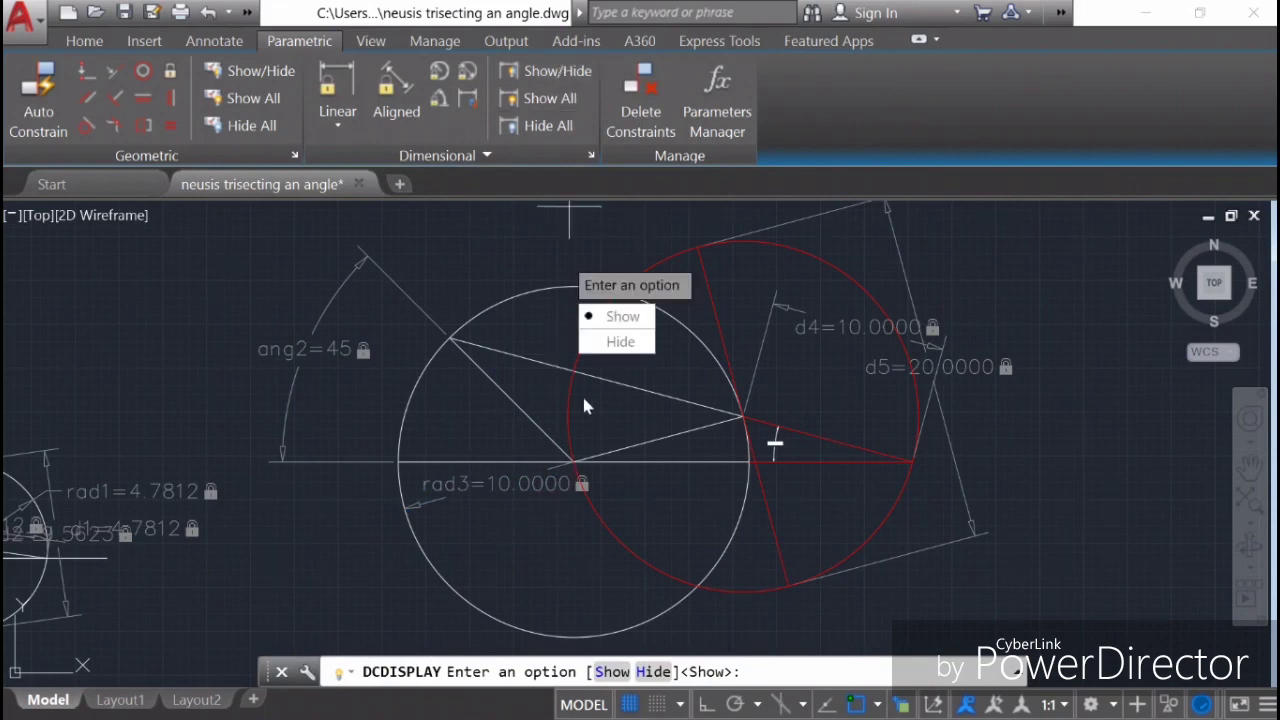
{"action": "left_click", "coordinate": [620, 341]}
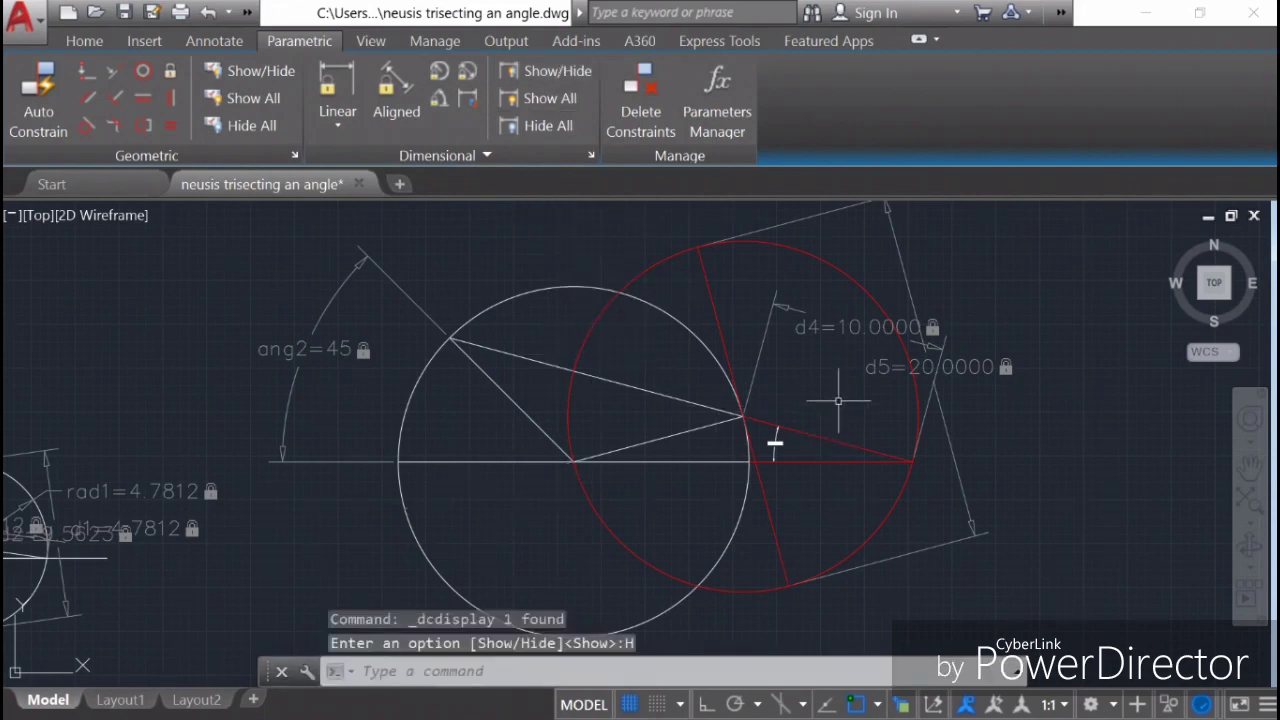
Hide the d4 and d5 distance constraints
{"action": "left_click", "coordinate": [815, 327]}
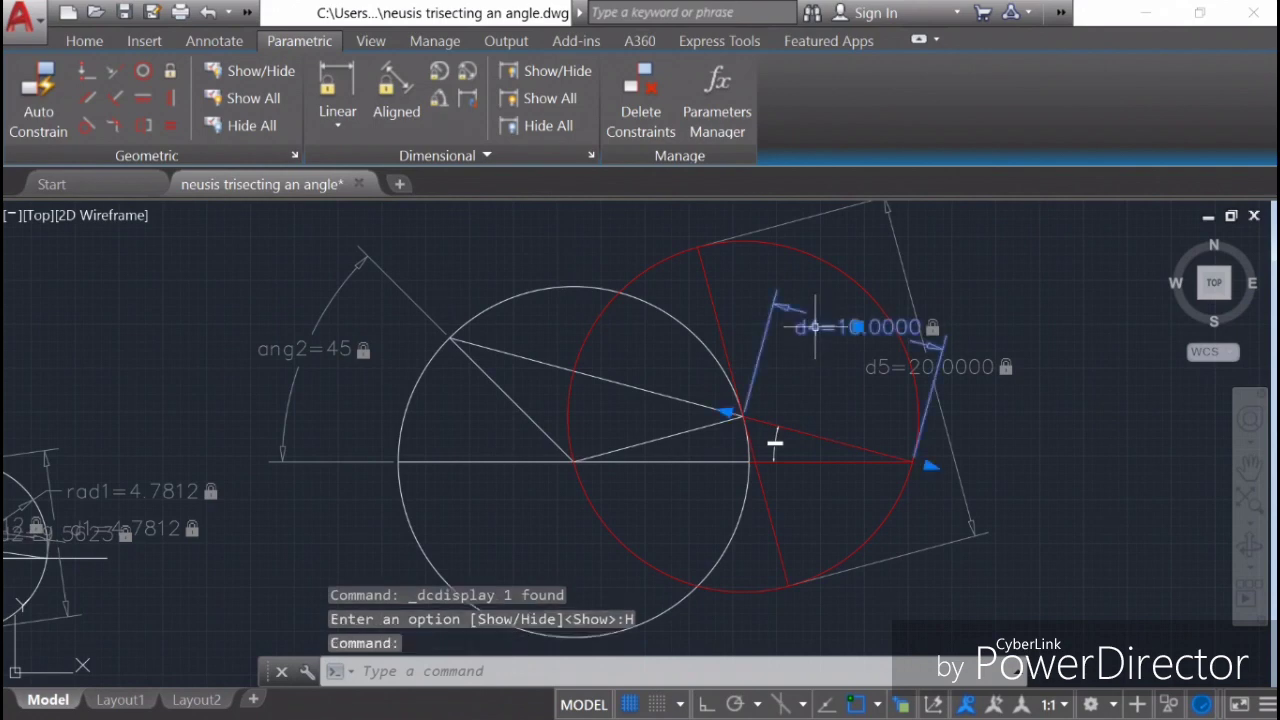
{"action": "right_click", "coordinate": [815, 327]}
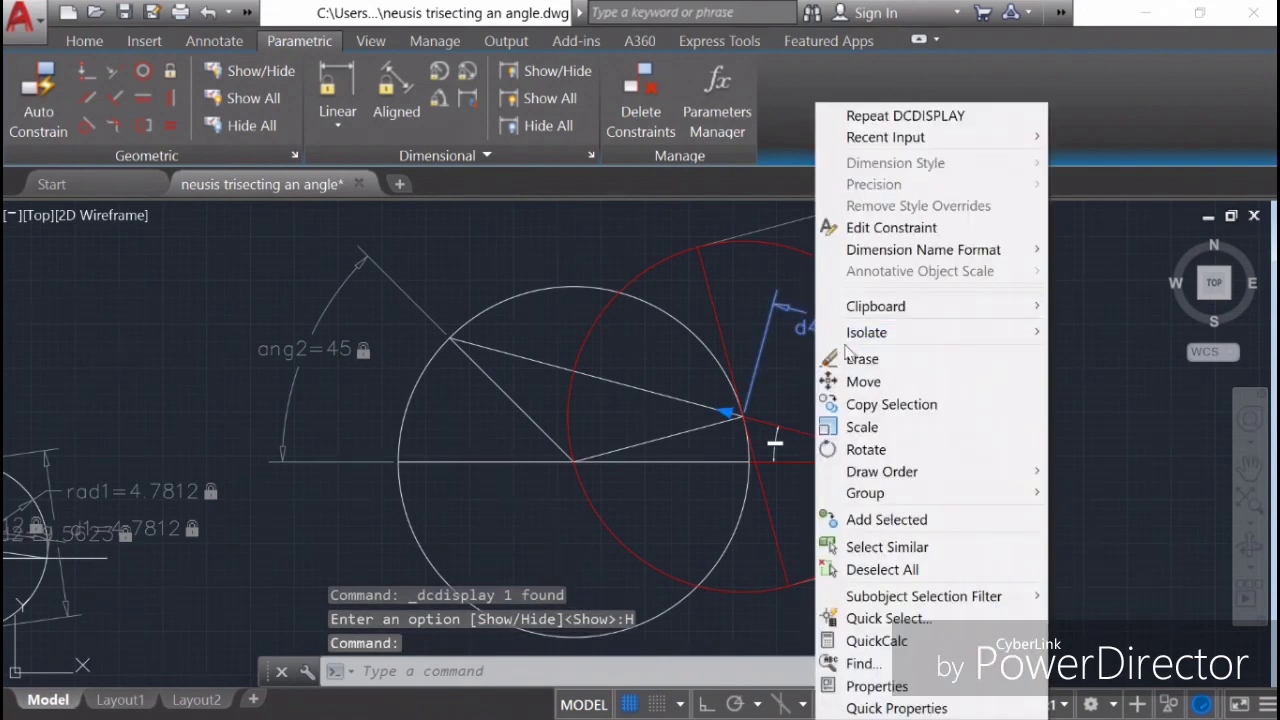
{"action": "left_click", "coordinate": [553, 66]}
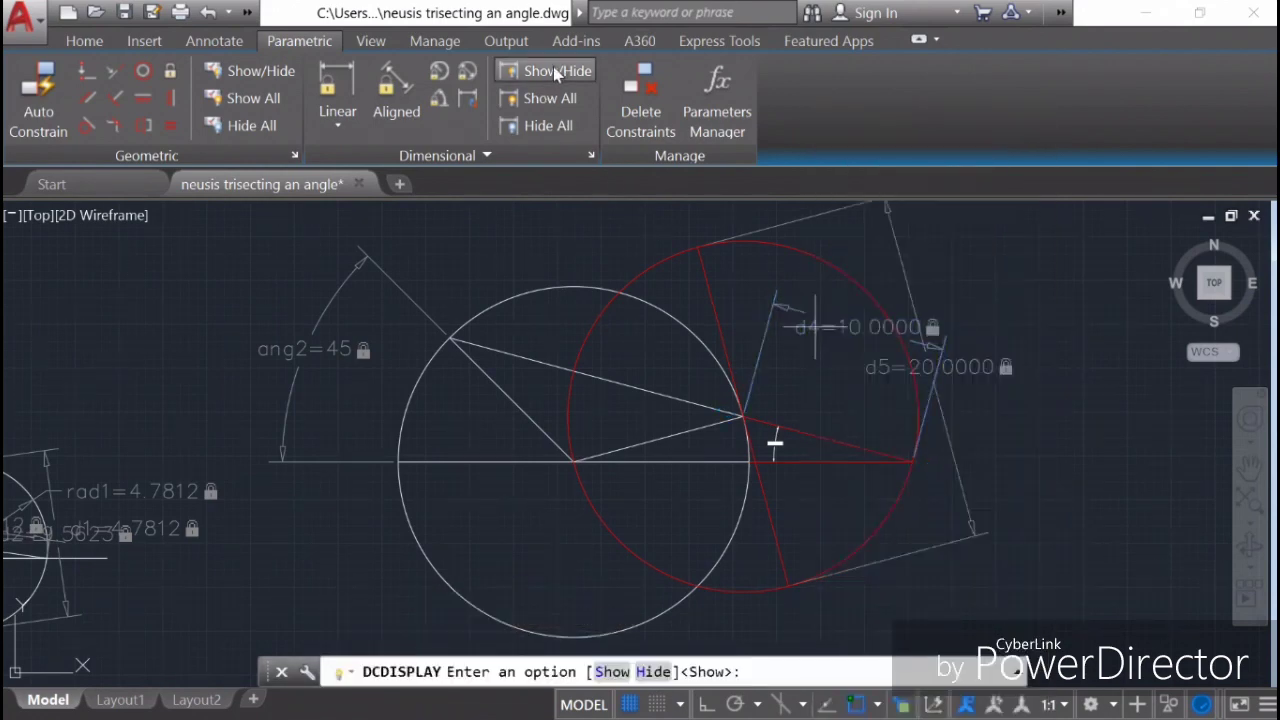
{"action": "key", "text": "Down"}
{"action": "key", "text": "Down"}
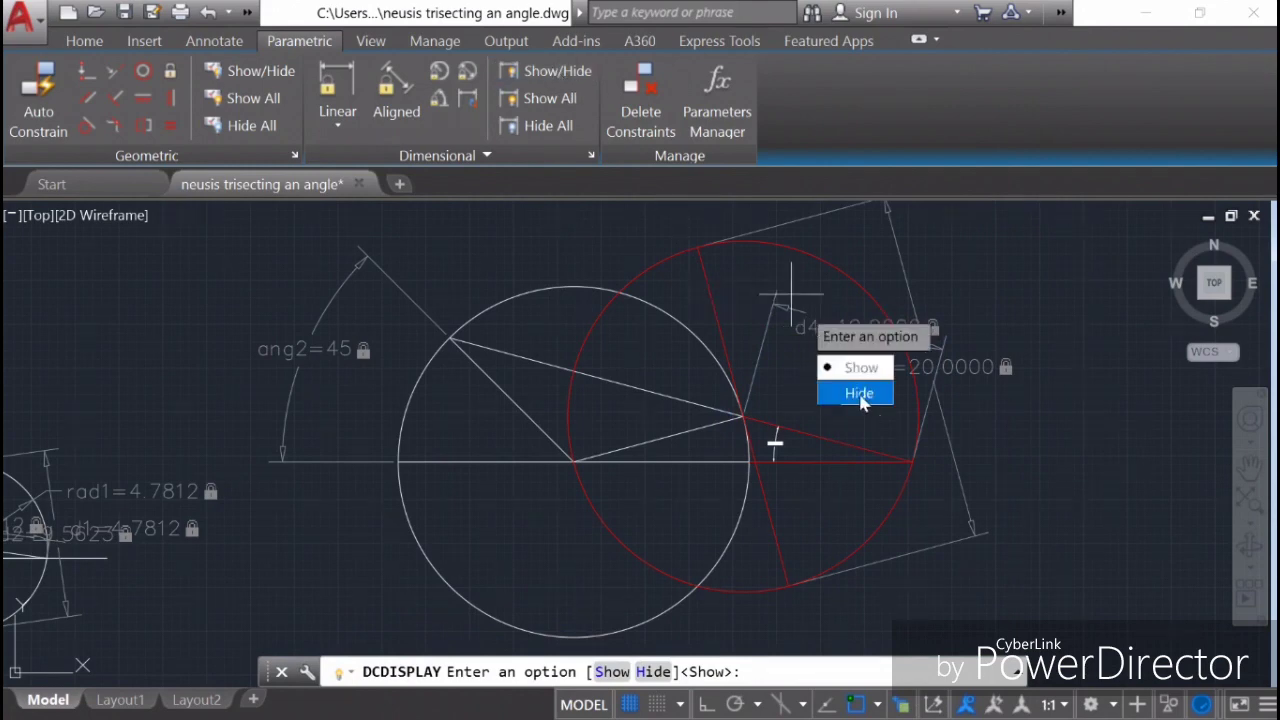
{"action": "key", "text": "Return"}
{"action": "left_click", "coordinate": [885, 368]}
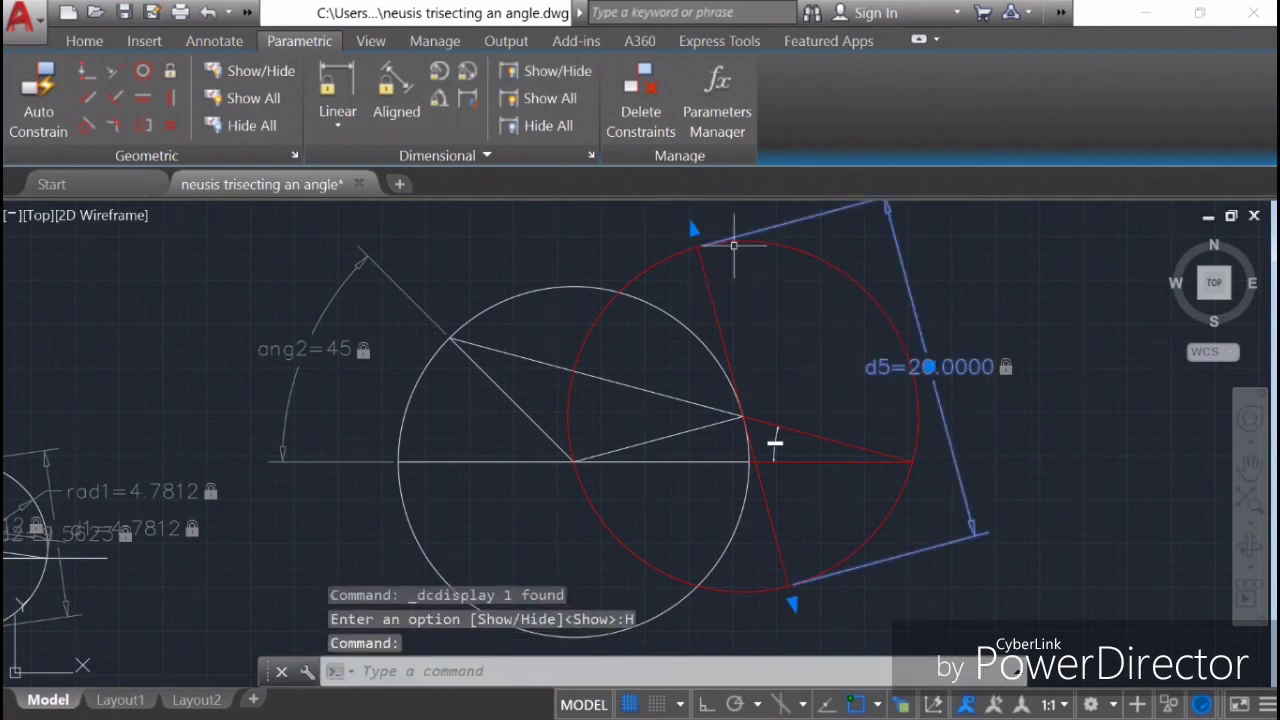
{"action": "left_click", "coordinate": [549, 70]}
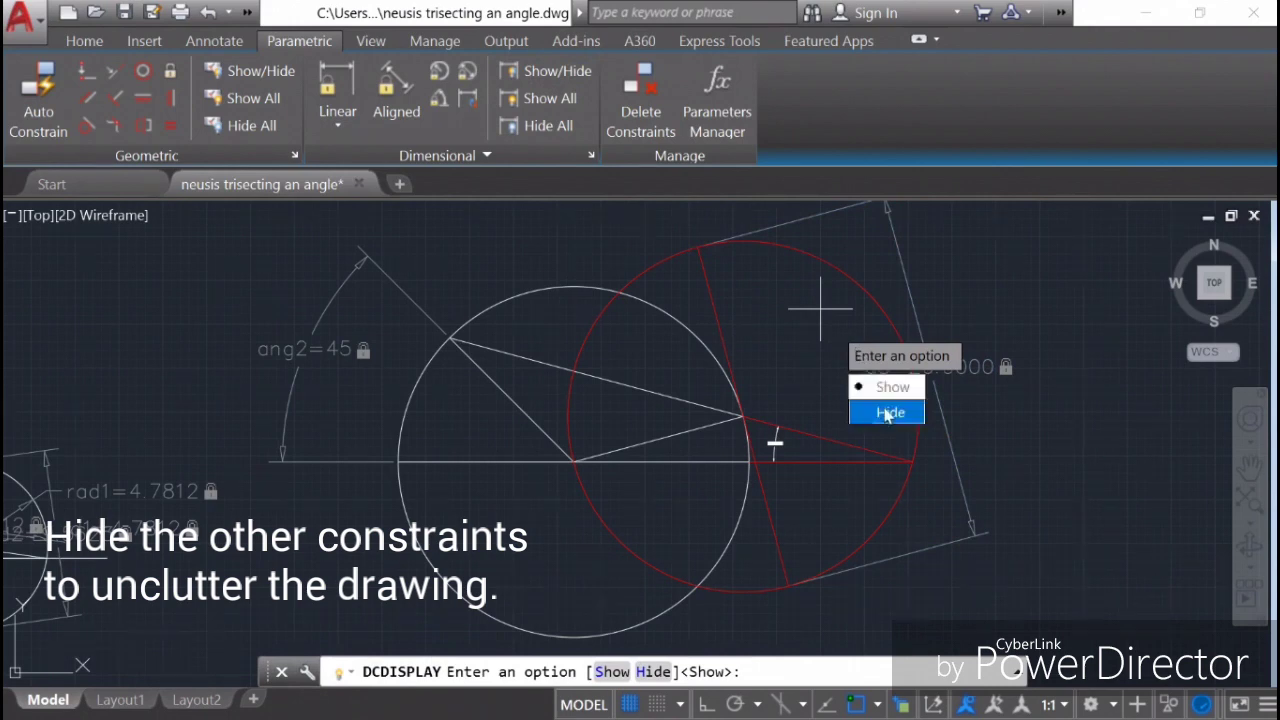
{"action": "left_click", "coordinate": [890, 412]}
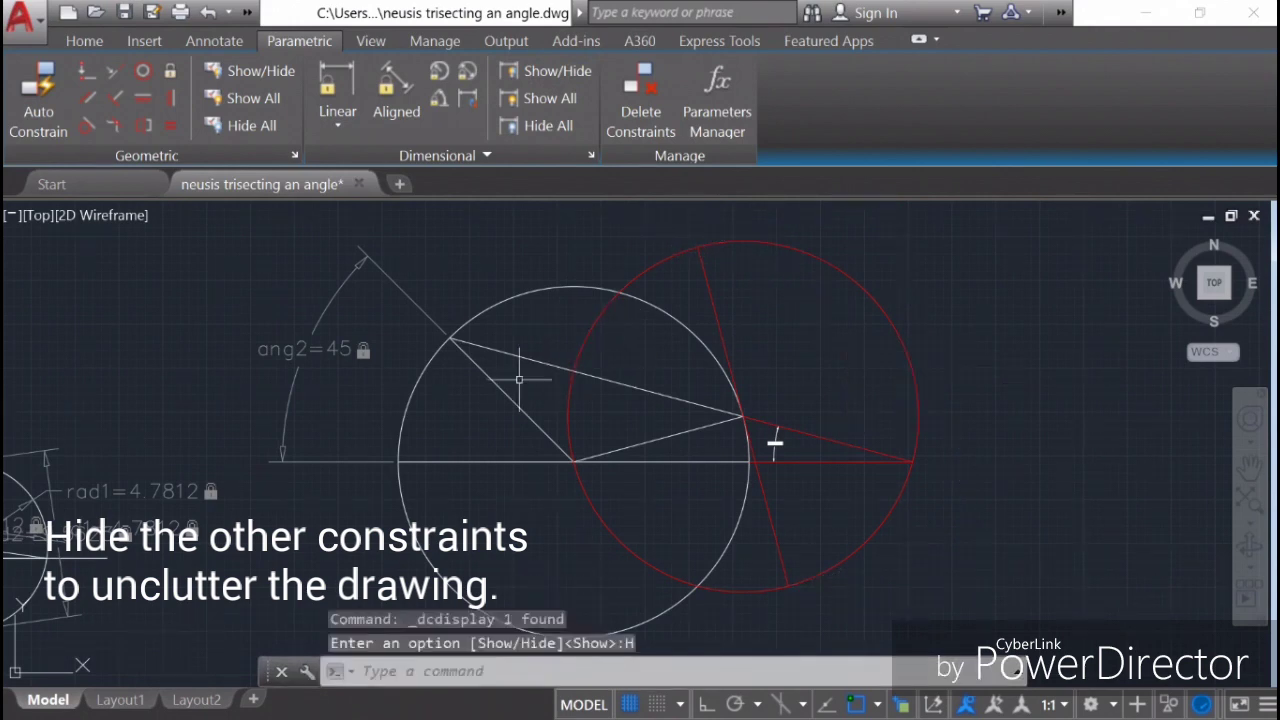
Change the ang2 angle constraint to 36°
{"action": "double_click", "coordinate": [360, 350]}
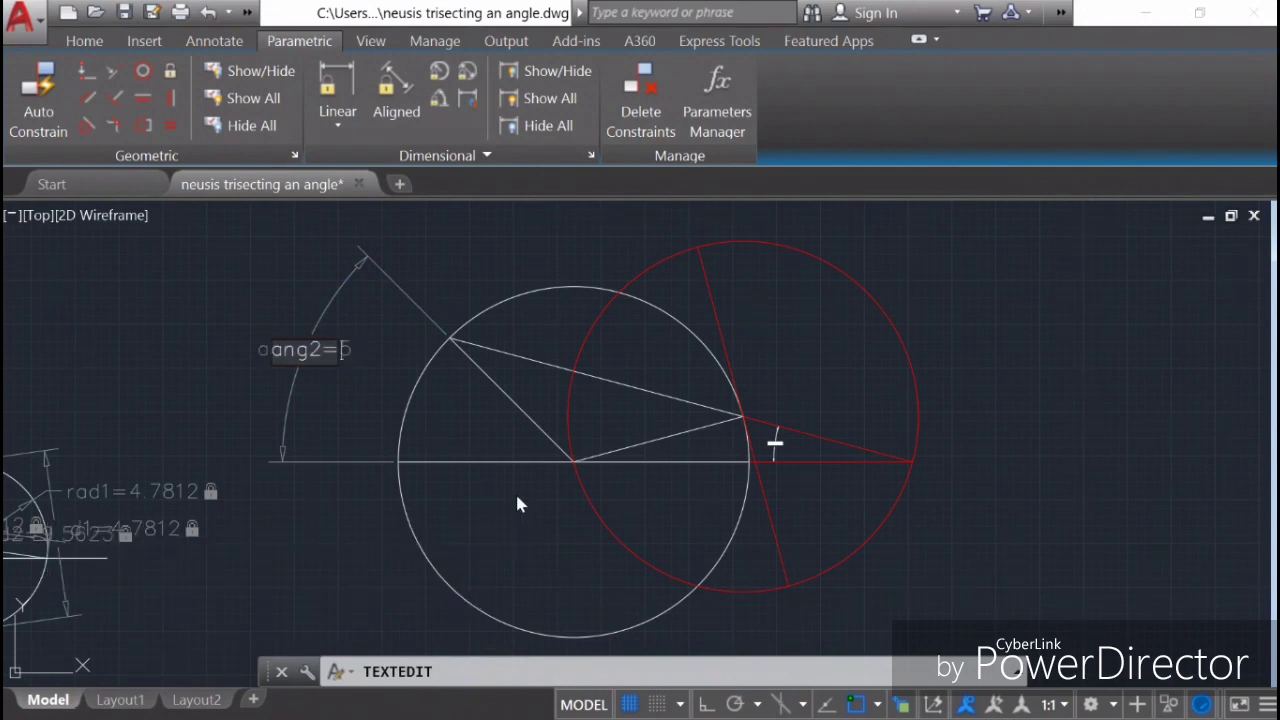
{"action": "type", "text": "36"}
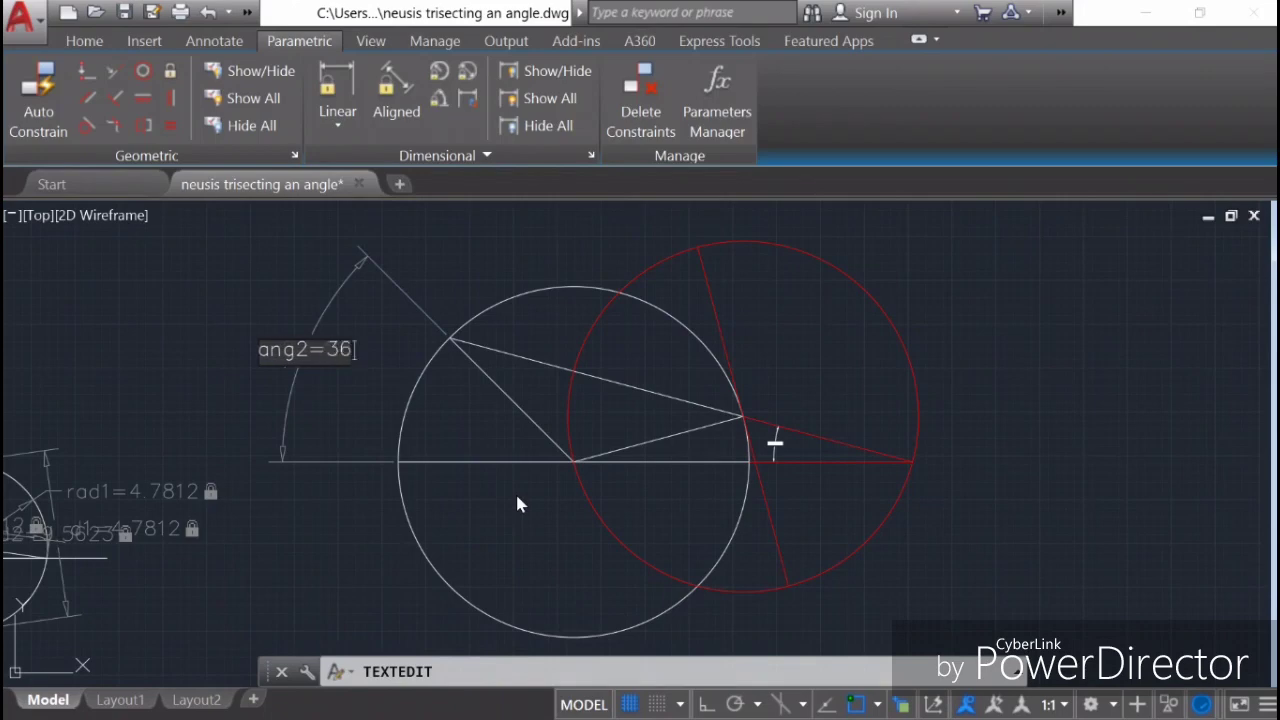
{"action": "key", "text": "Return"}
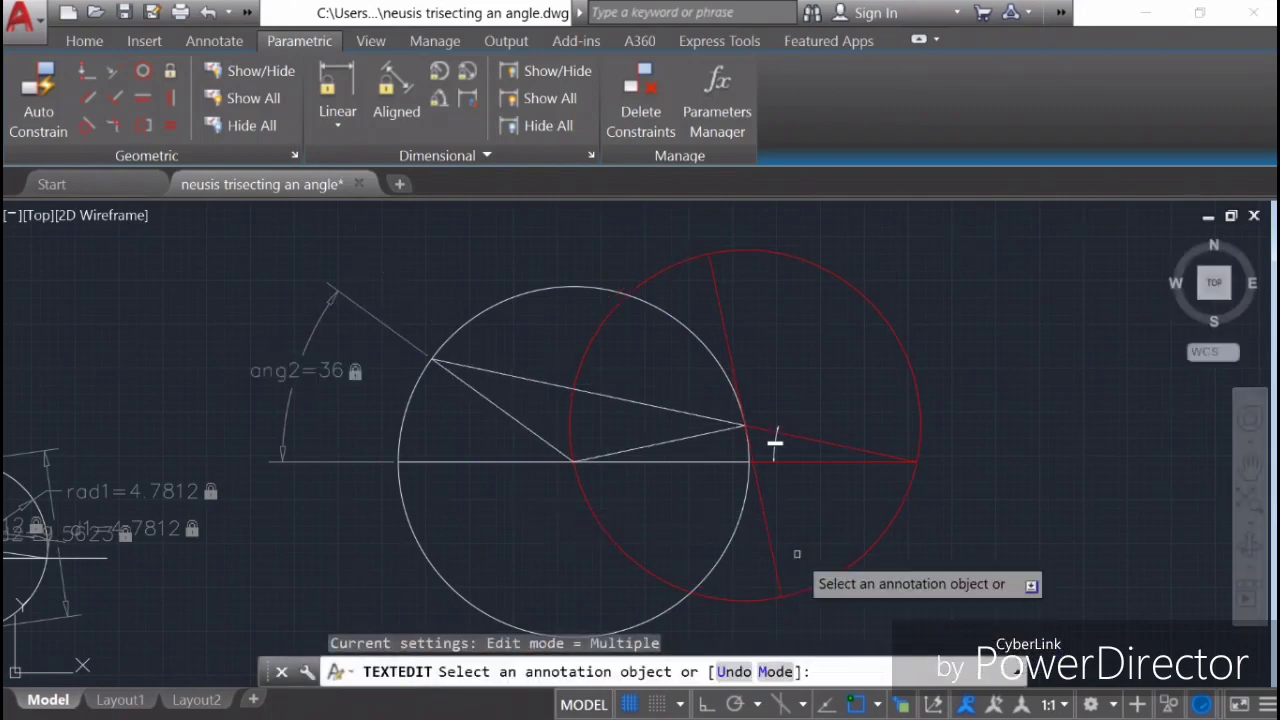
{"action": "key", "text": "Escape"}
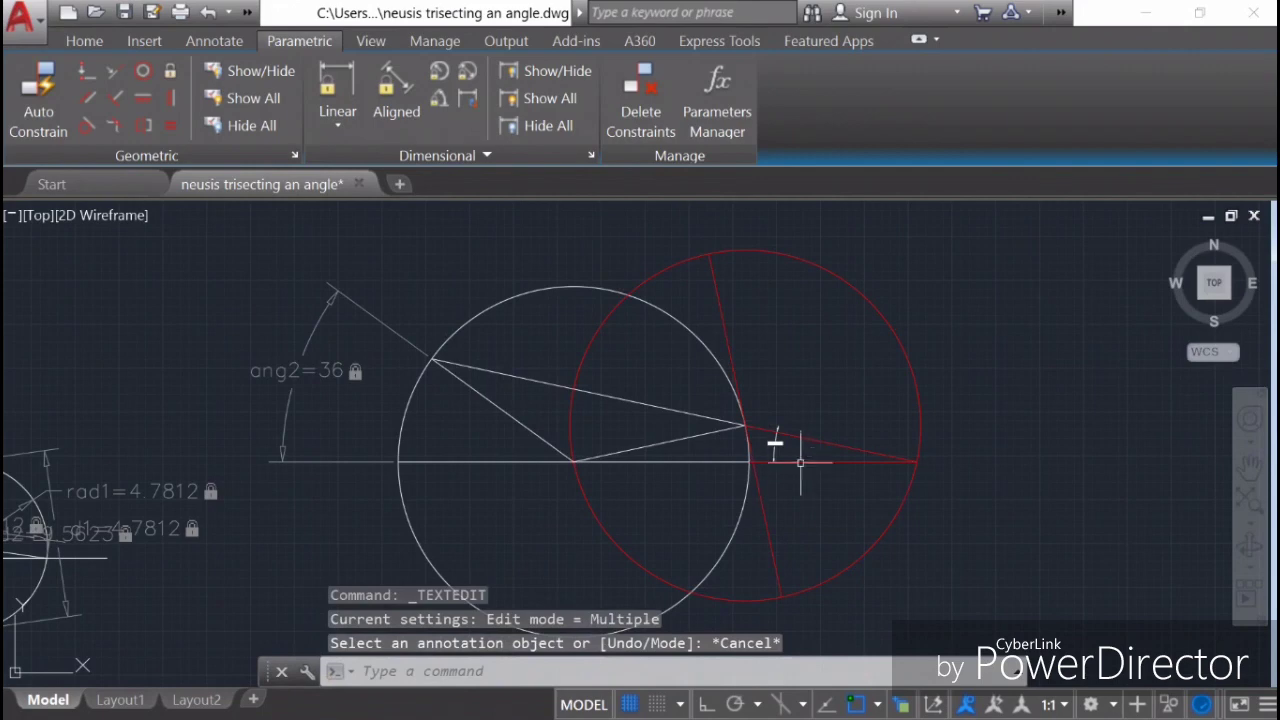
{"action": "scroll", "coordinate": [800, 462], "scroll_direction": "up", "scroll_amount": 2}
{"action": "scroll", "coordinate": [808, 457], "scroll_direction": "up", "scroll_amount": 2}
{"action": "scroll", "coordinate": [777, 434], "scroll_direction": "up", "scroll_amount": 2}
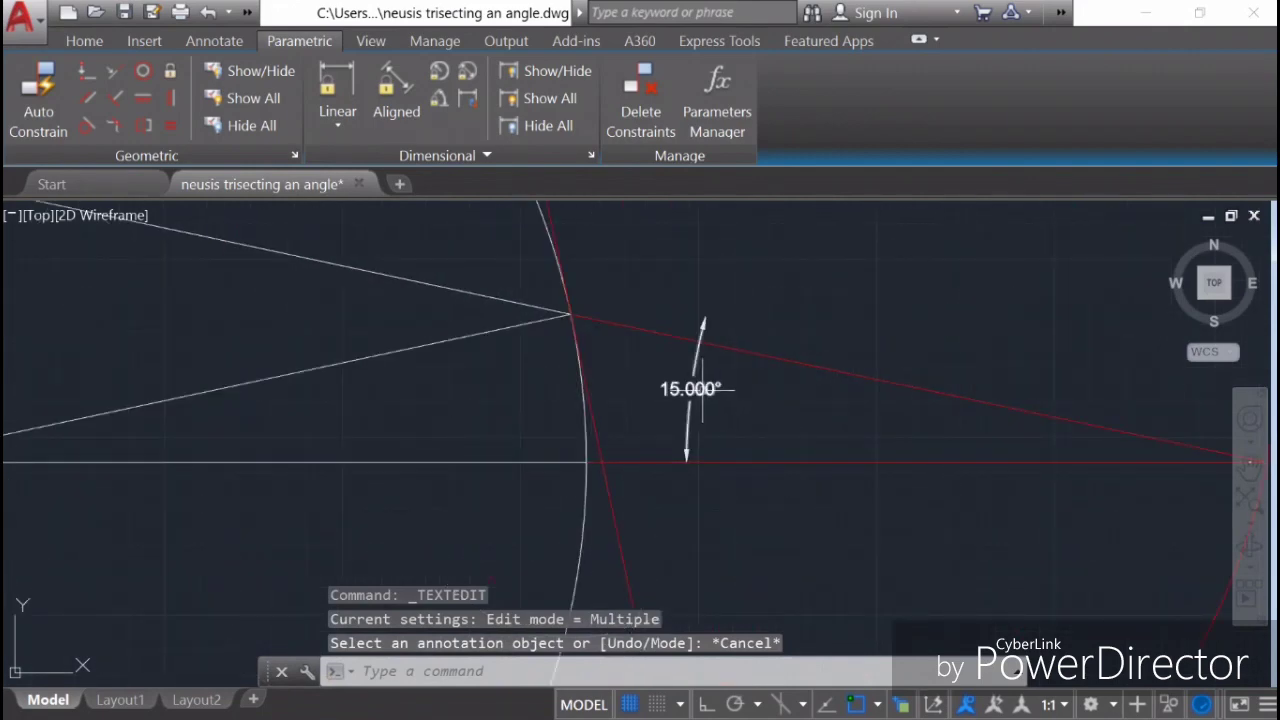
Replace the outdated 15° dimension with a 12° dimension between the red lines, and save
{"action": "left_click", "coordinate": [702, 389]}
{"action": "key", "text": "Delete"}
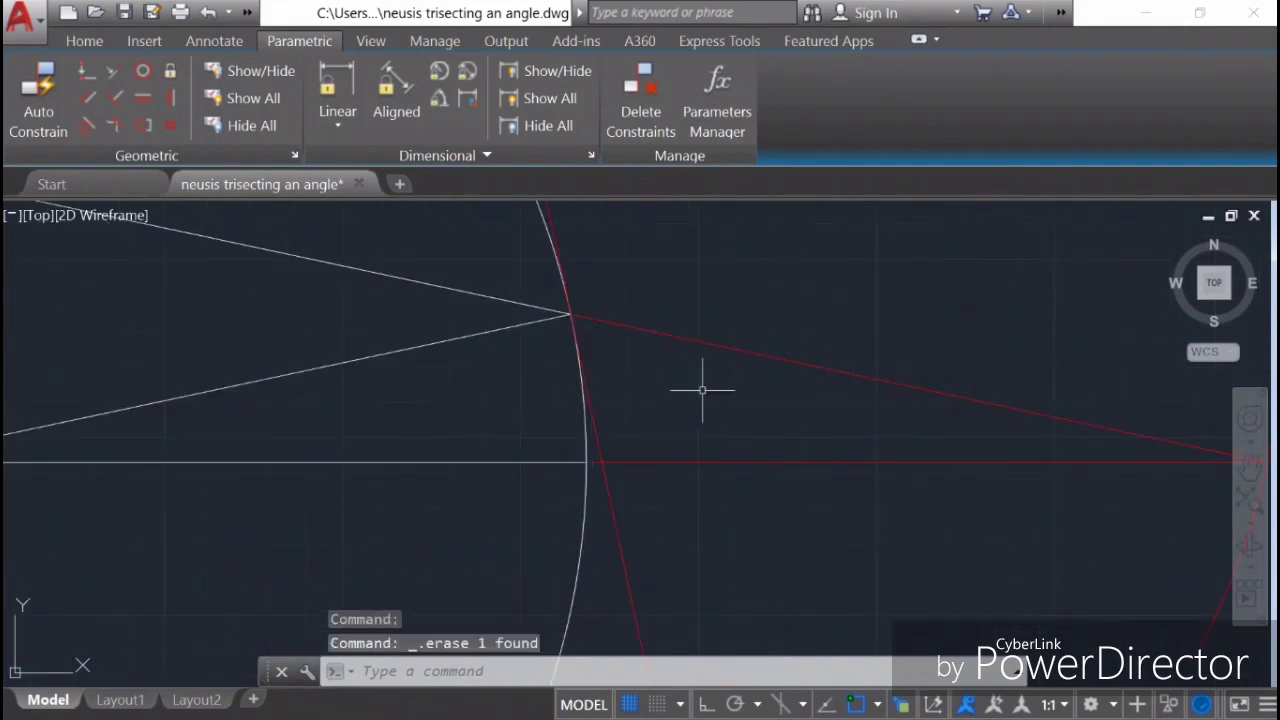
{"action": "type", "text": "din"}
{"action": "key", "text": "Return"}
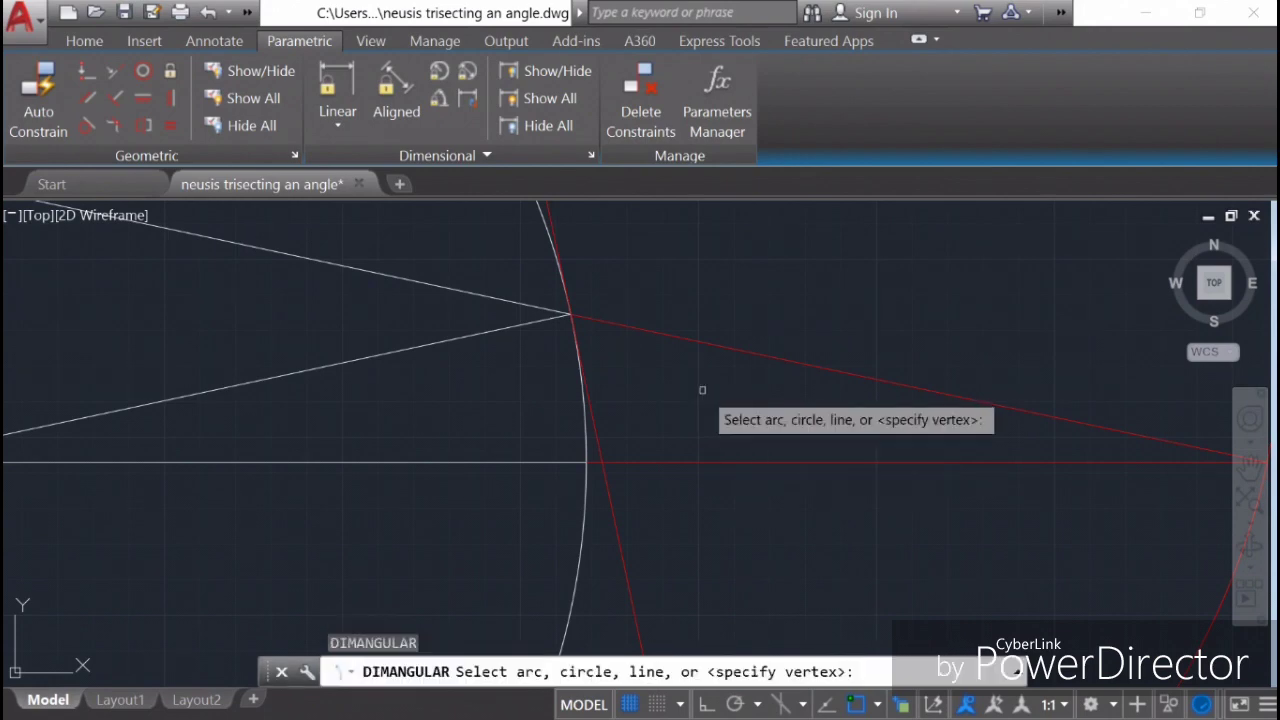
{"action": "left_click", "coordinate": [716, 342]}
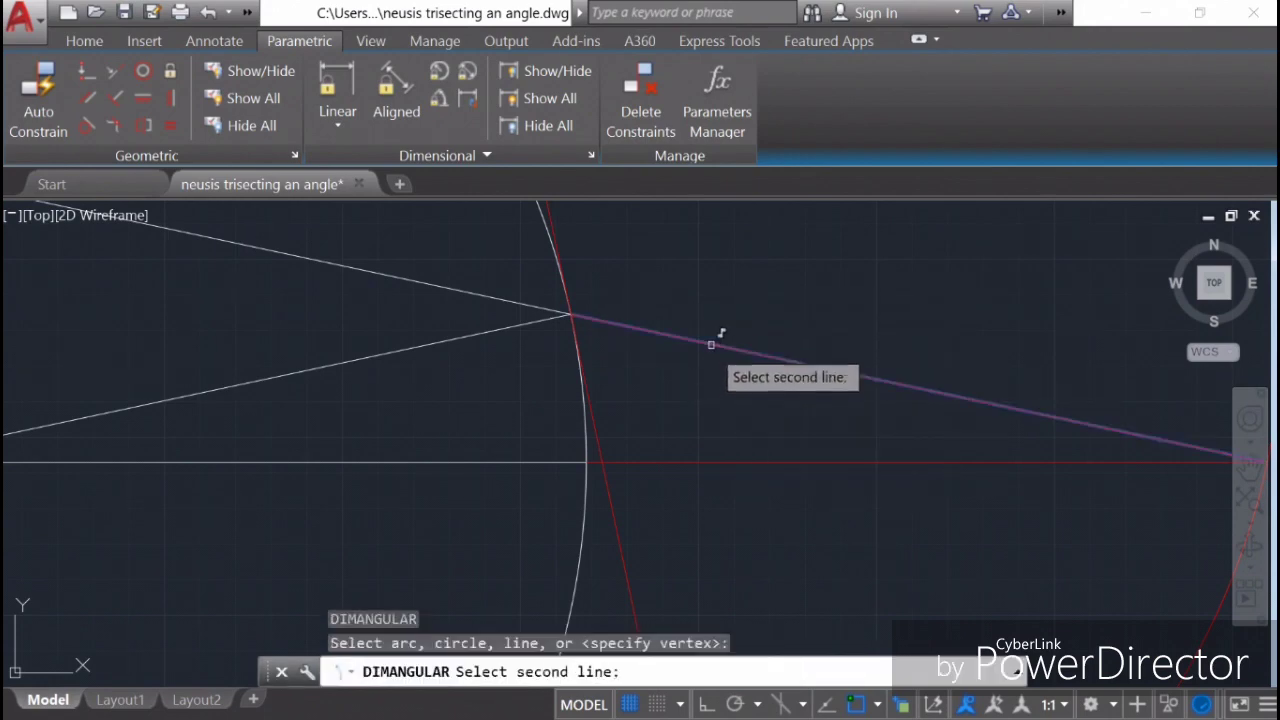
{"action": "left_click", "coordinate": [724, 463]}
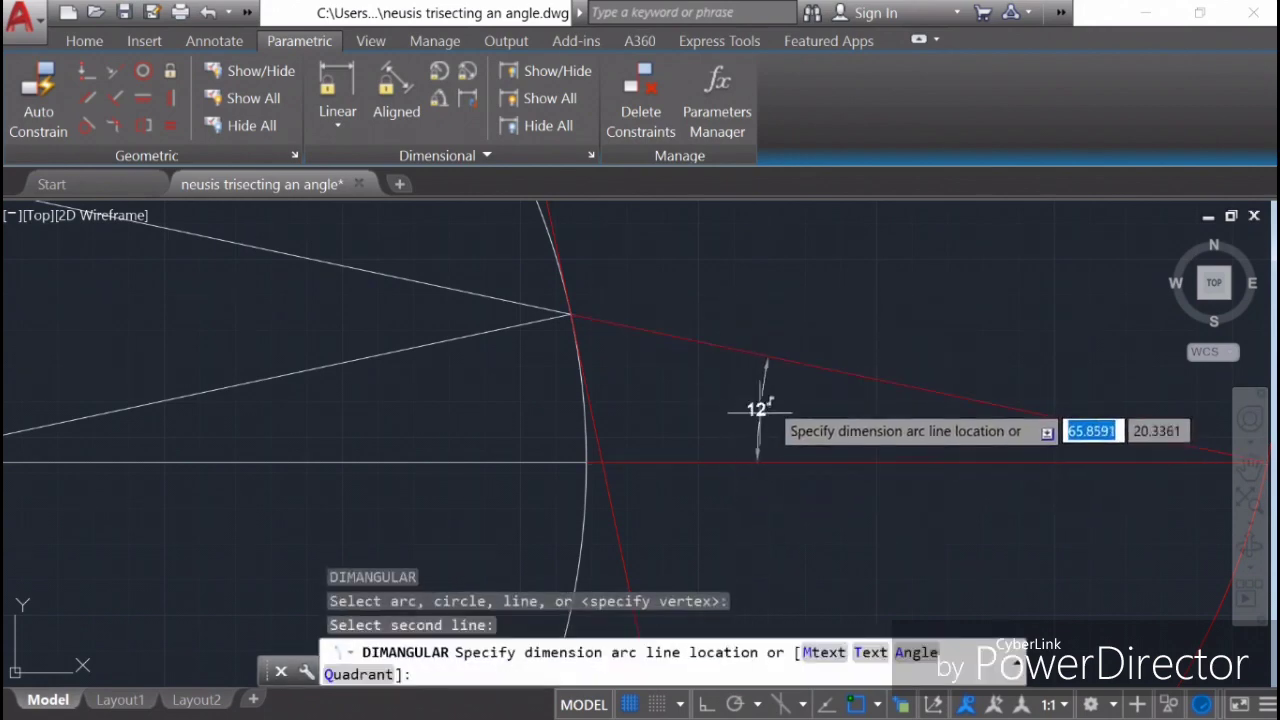
{"action": "left_click", "coordinate": [695, 400]}
{"action": "scroll", "coordinate": [779, 411], "scroll_direction": "down", "scroll_amount": 5}
{"action": "scroll", "coordinate": [814, 409], "scroll_direction": "down", "scroll_amount": 3}
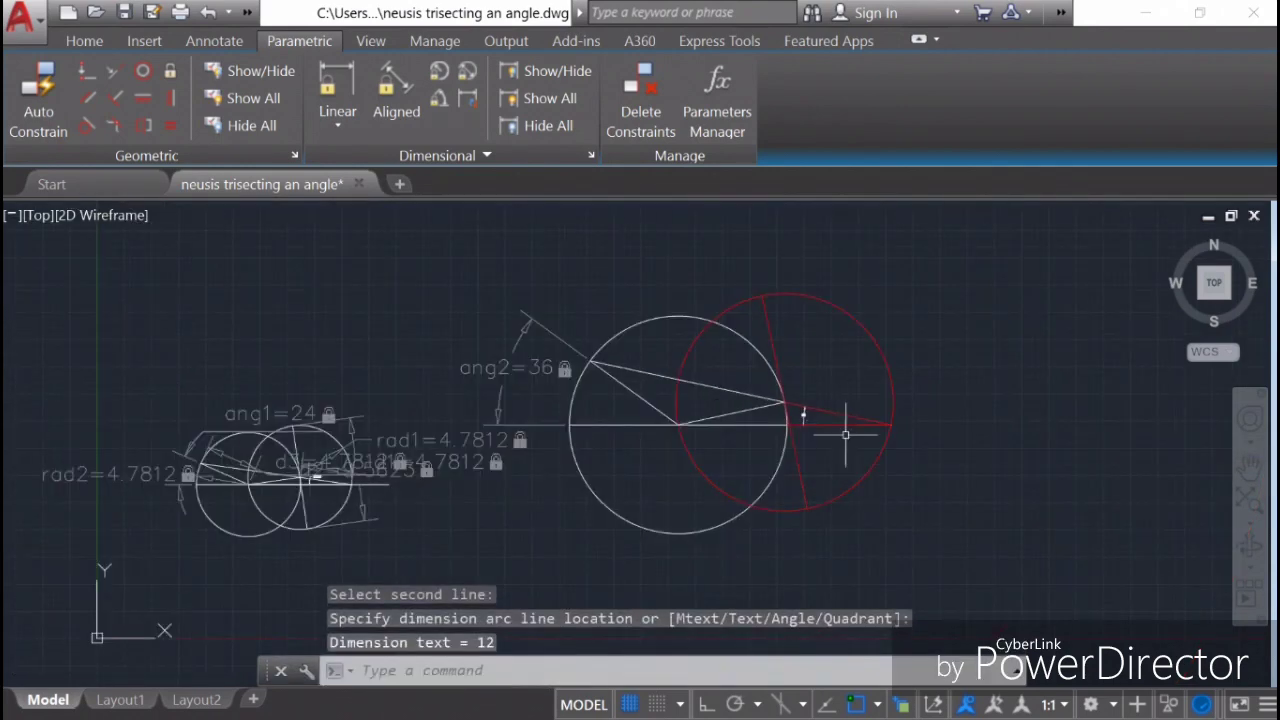
{"action": "scroll", "coordinate": [846, 450], "scroll_direction": "up", "scroll_amount": 2}
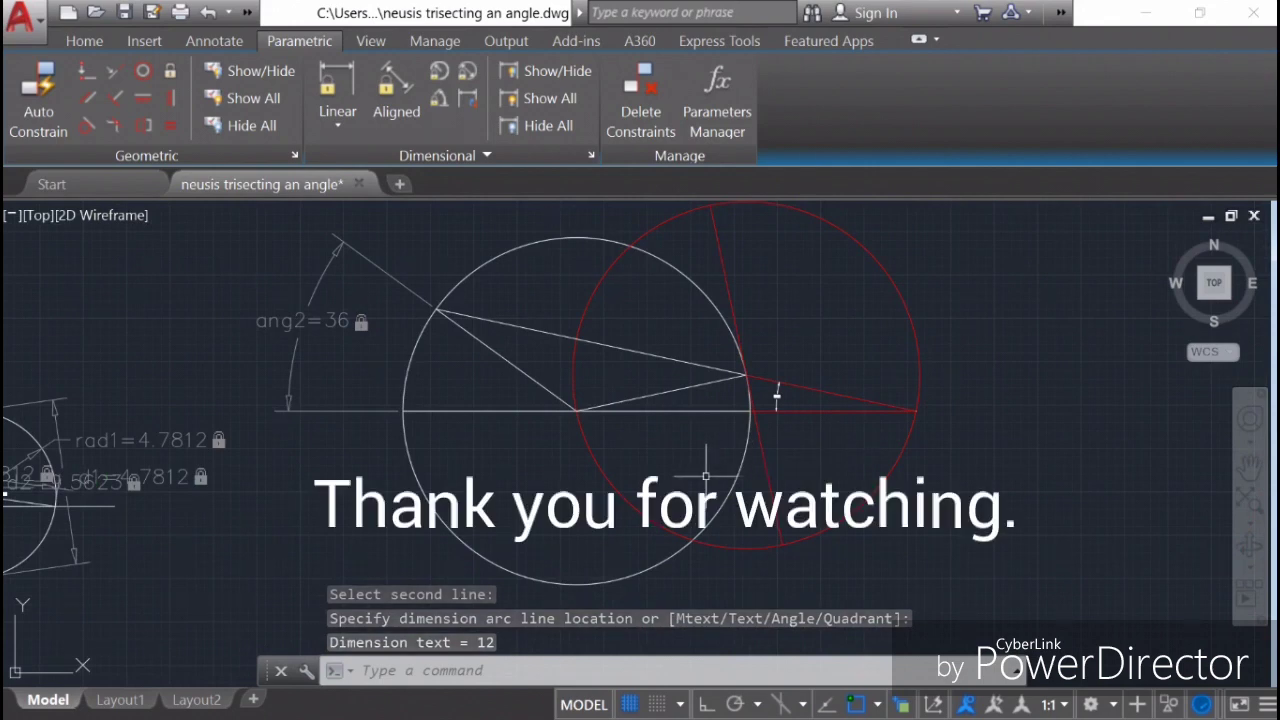
{"action": "scroll", "coordinate": [800, 440], "scroll_direction": "down", "scroll_amount": 2}
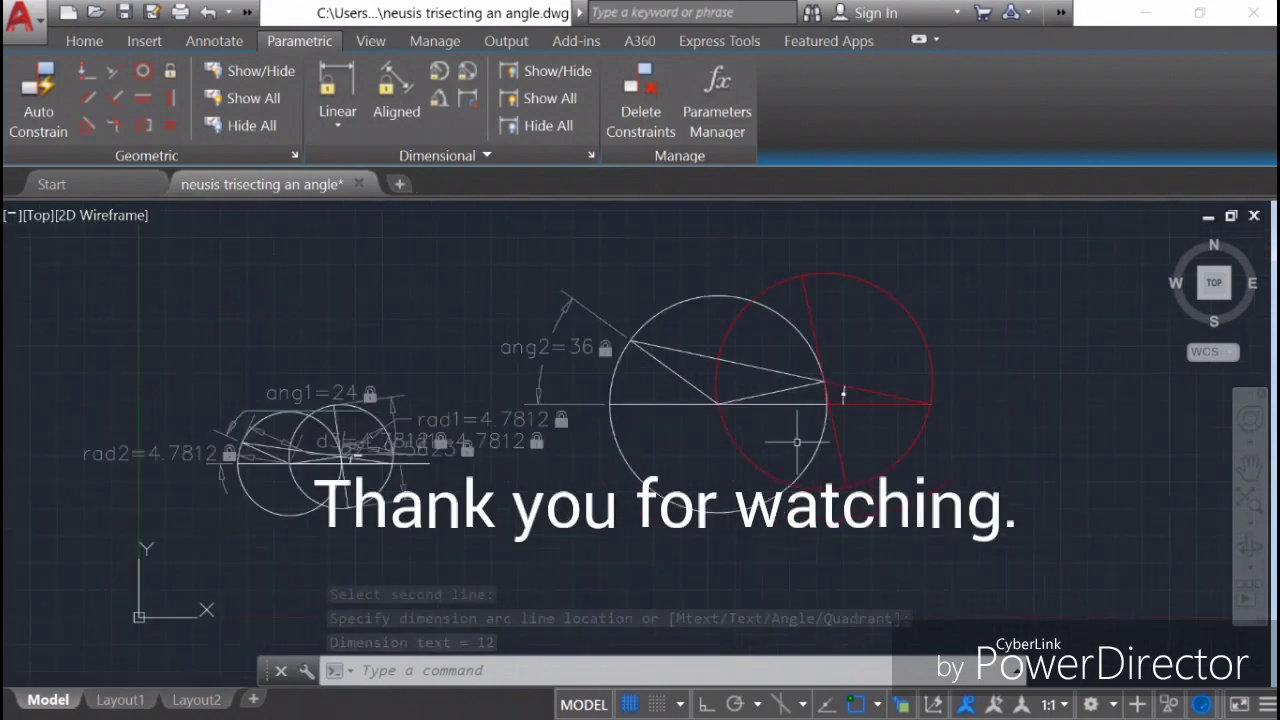
{"action": "left_click", "coordinate": [125, 12]}
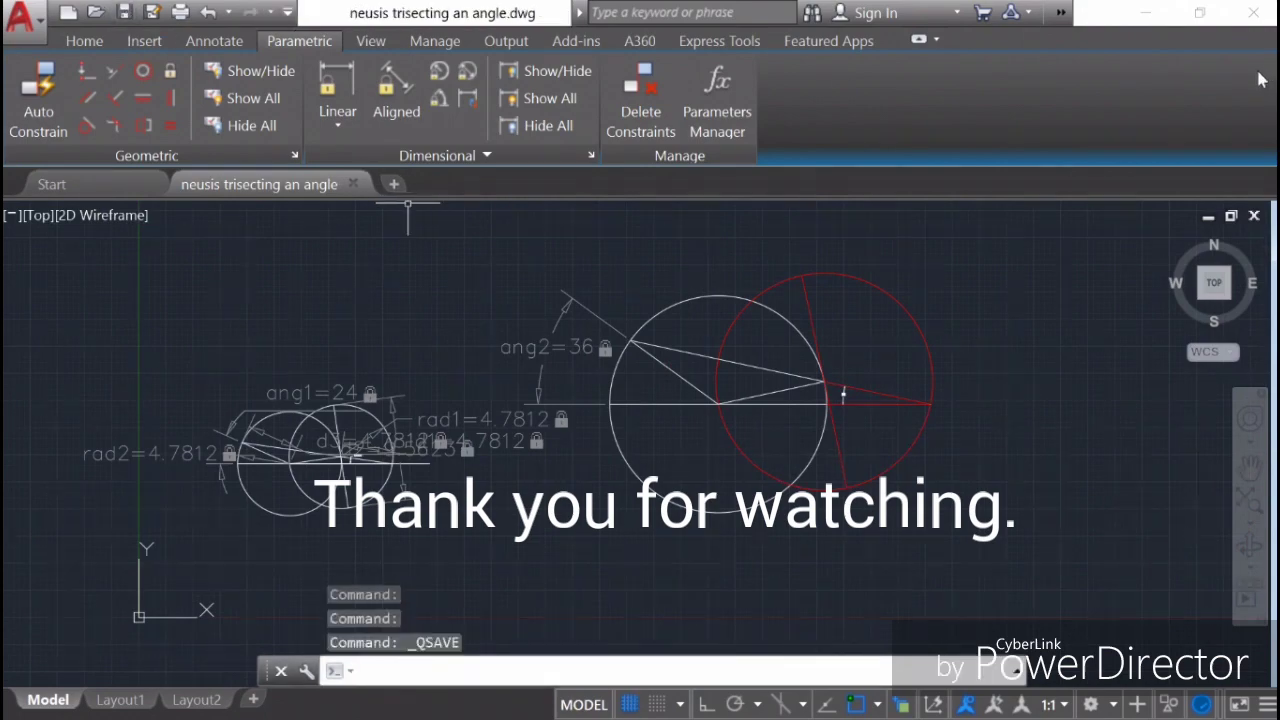